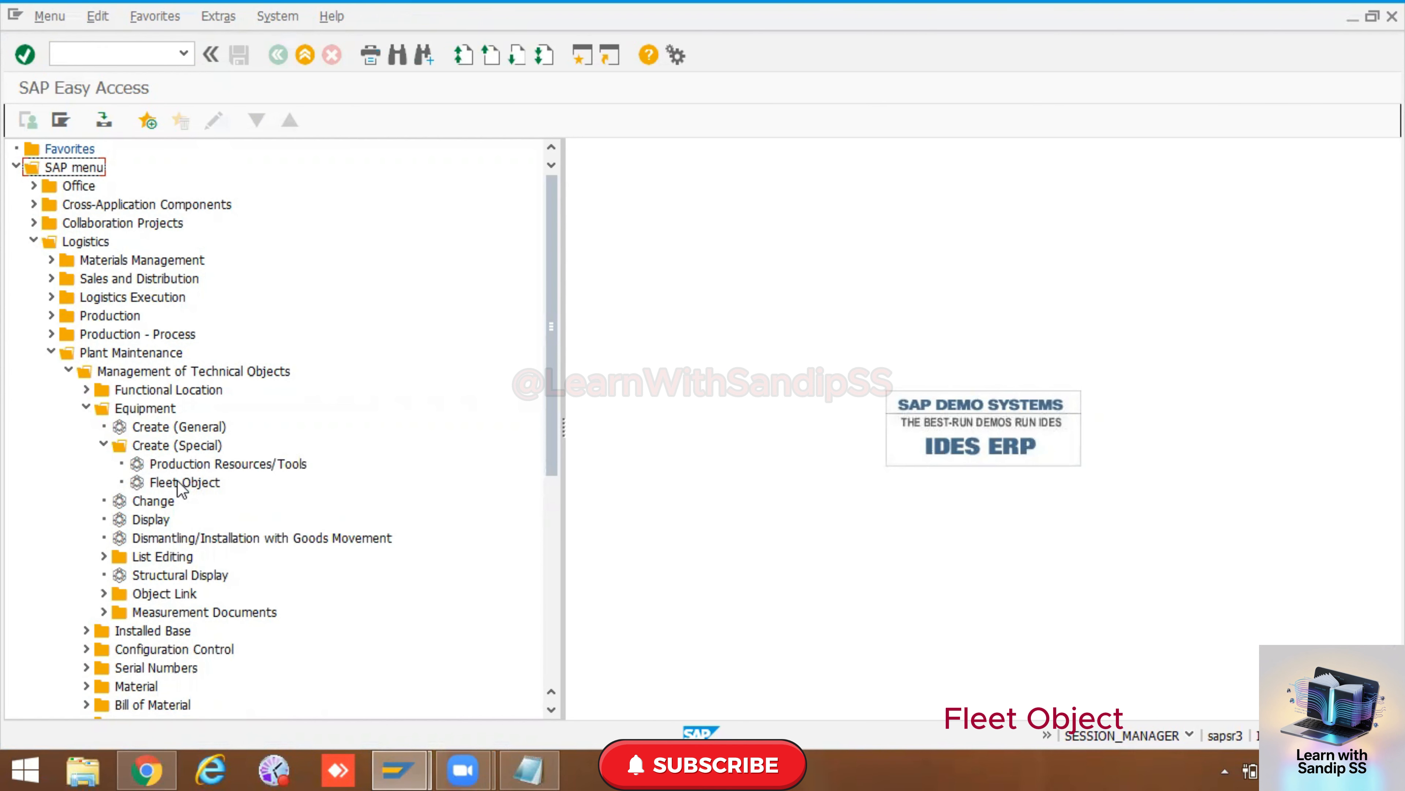
- Start creating a special Fleet Object equipment record under Plant Maintenance's Management of Technical Objects
{"action": "double_click", "coordinate": [179, 482]}
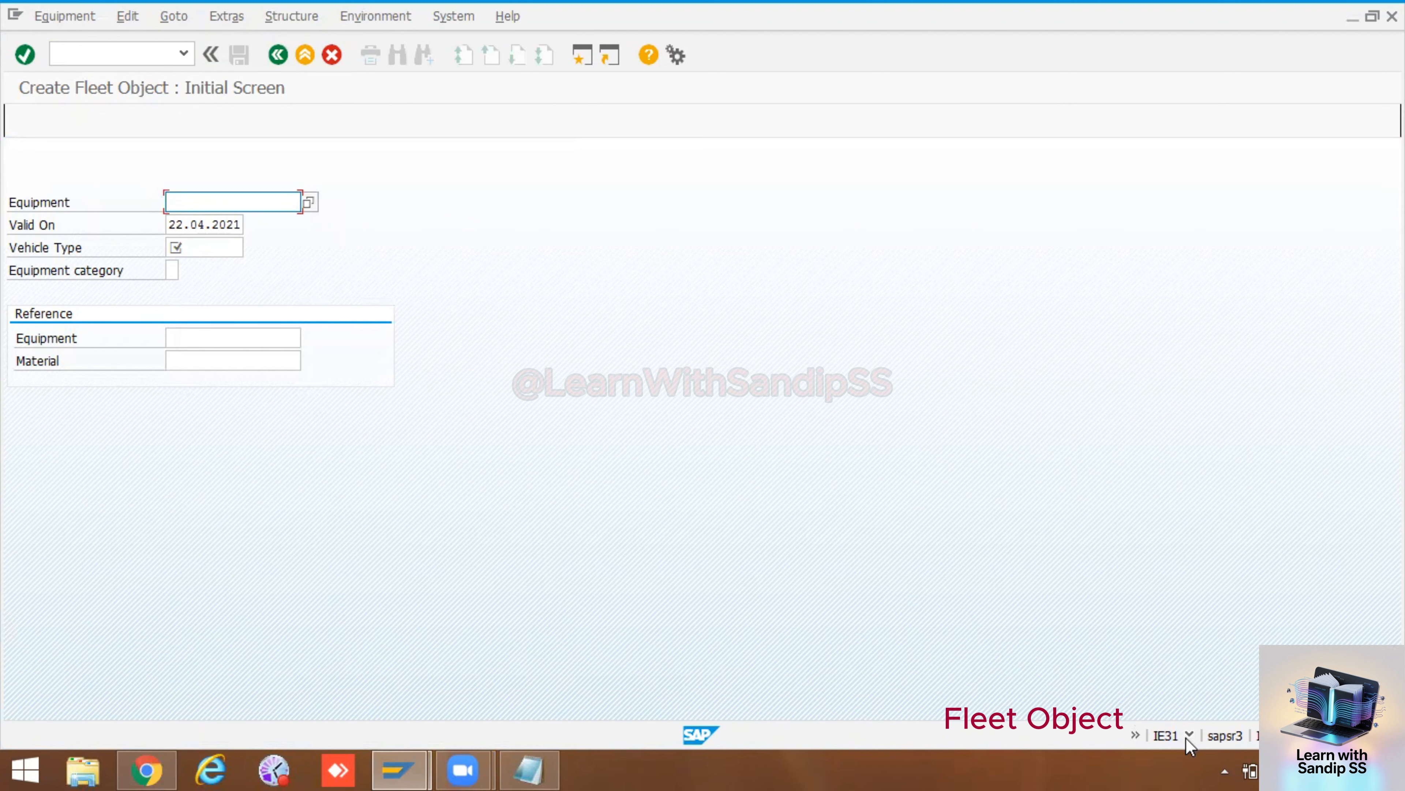
{"action": "left_click", "coordinate": [216, 245]}
{"action": "left_click", "coordinate": [222, 201]}
{"action": "left_click", "coordinate": [210, 248]}
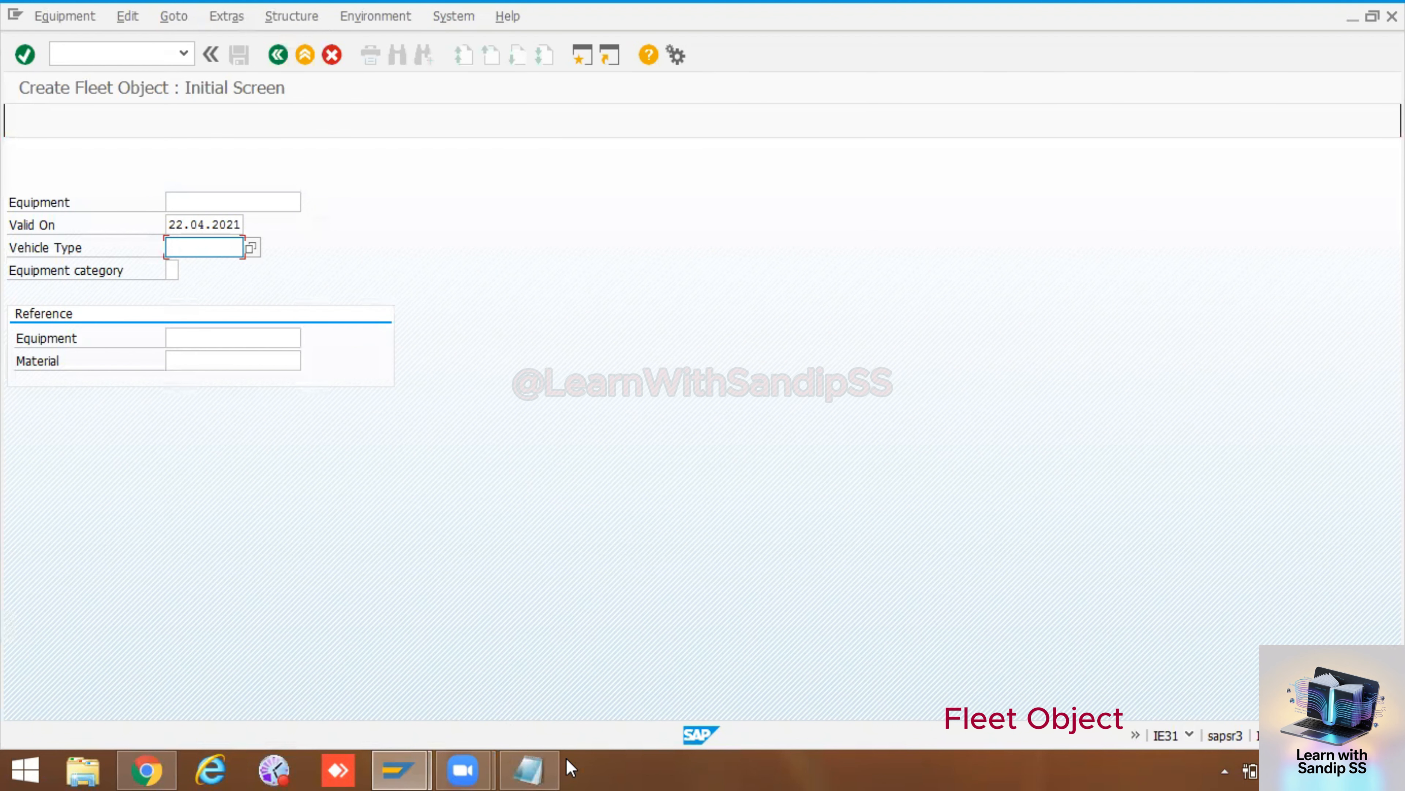
- Switch to the PM notes in Notepad to review the equipment categories and their transaction codes, and return to SAP
{"action": "left_click", "coordinate": [540, 762]}
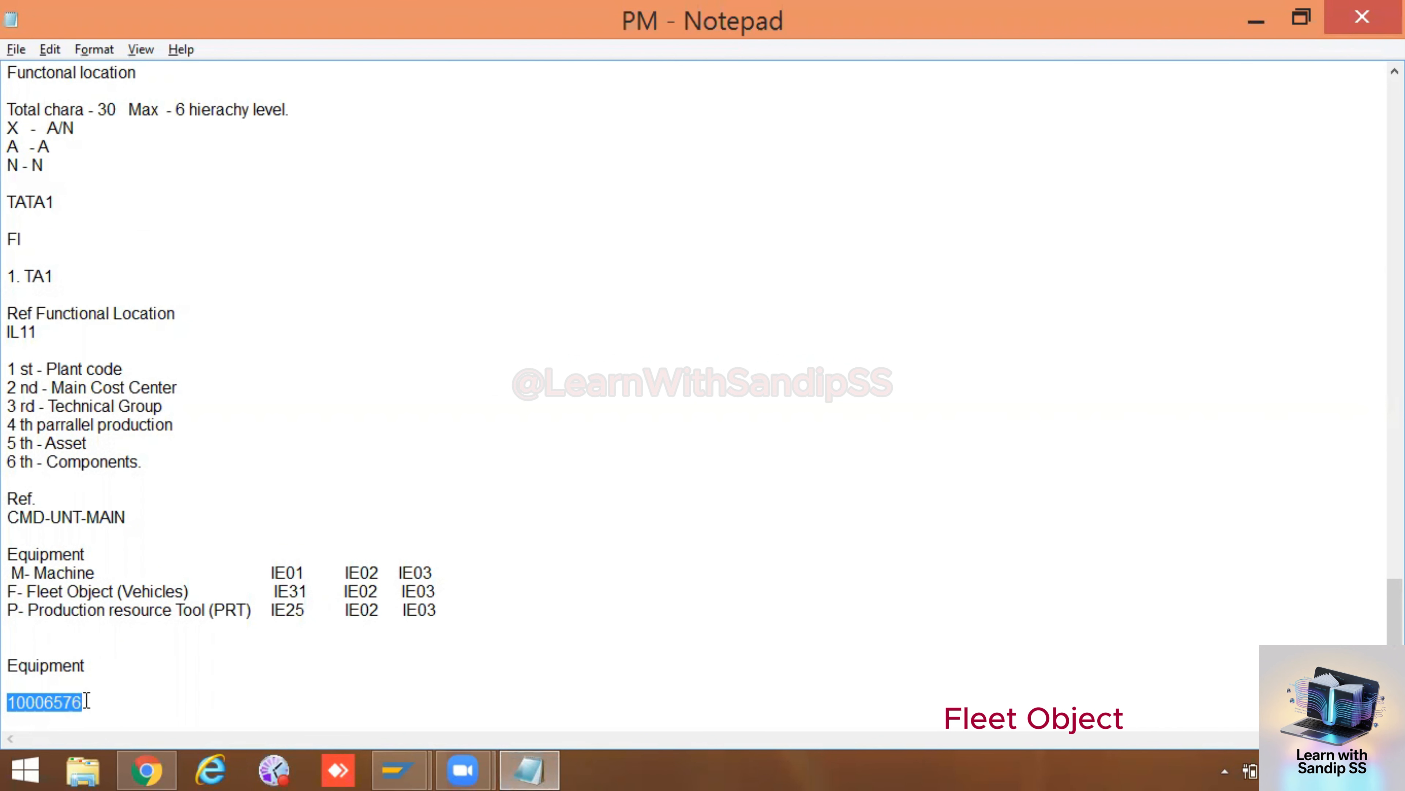
{"action": "key", "text": "alt+Tab"}
{"action": "key", "text": "alt+Tab"}
{"action": "key", "text": "alt+Tab"}
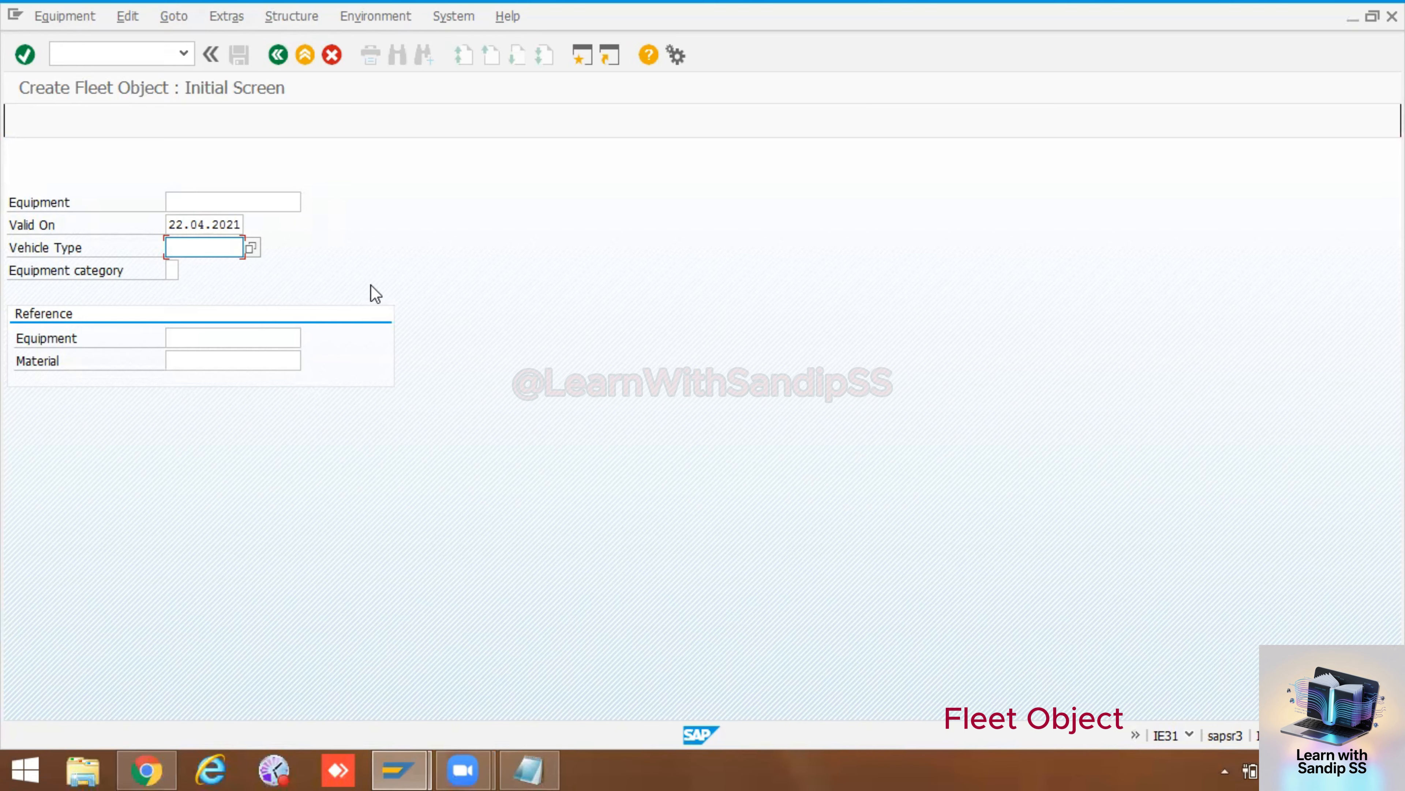
- Set the vehicle type to 5100 (Trucks) and the equipment category to F (Vehicles), and continue to the general data
{"action": "left_click", "coordinate": [252, 247]}
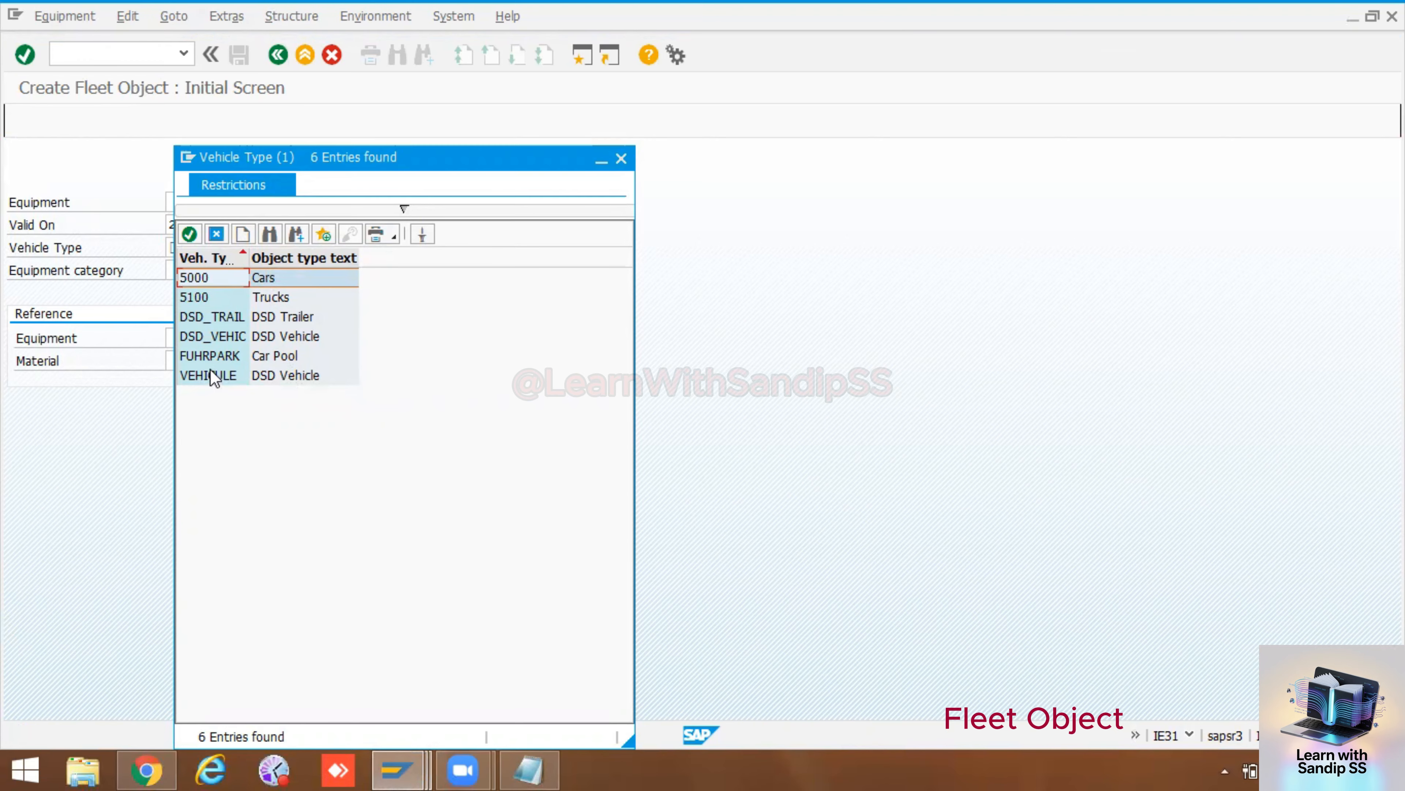
{"action": "double_click", "coordinate": [197, 299]}
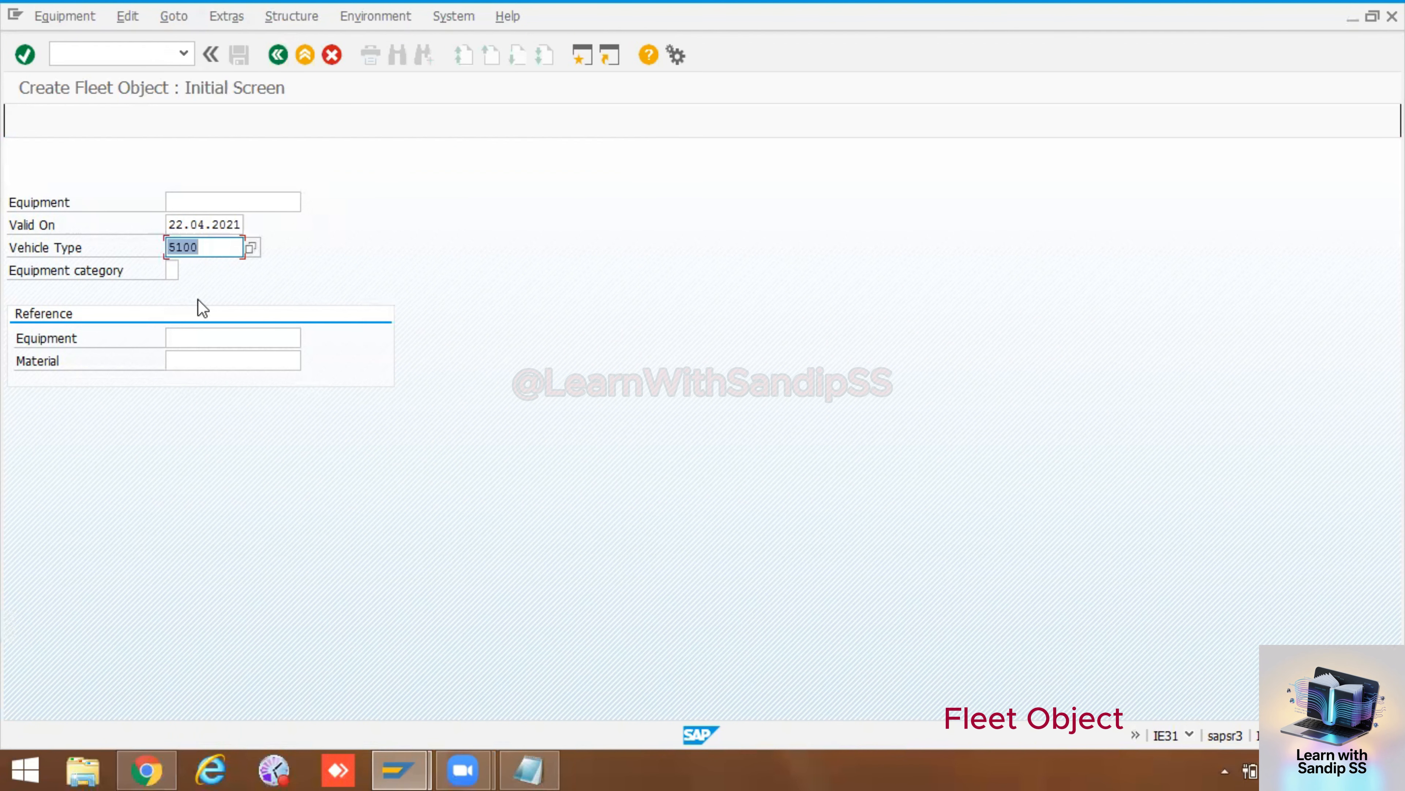
{"action": "left_click", "coordinate": [172, 270]}
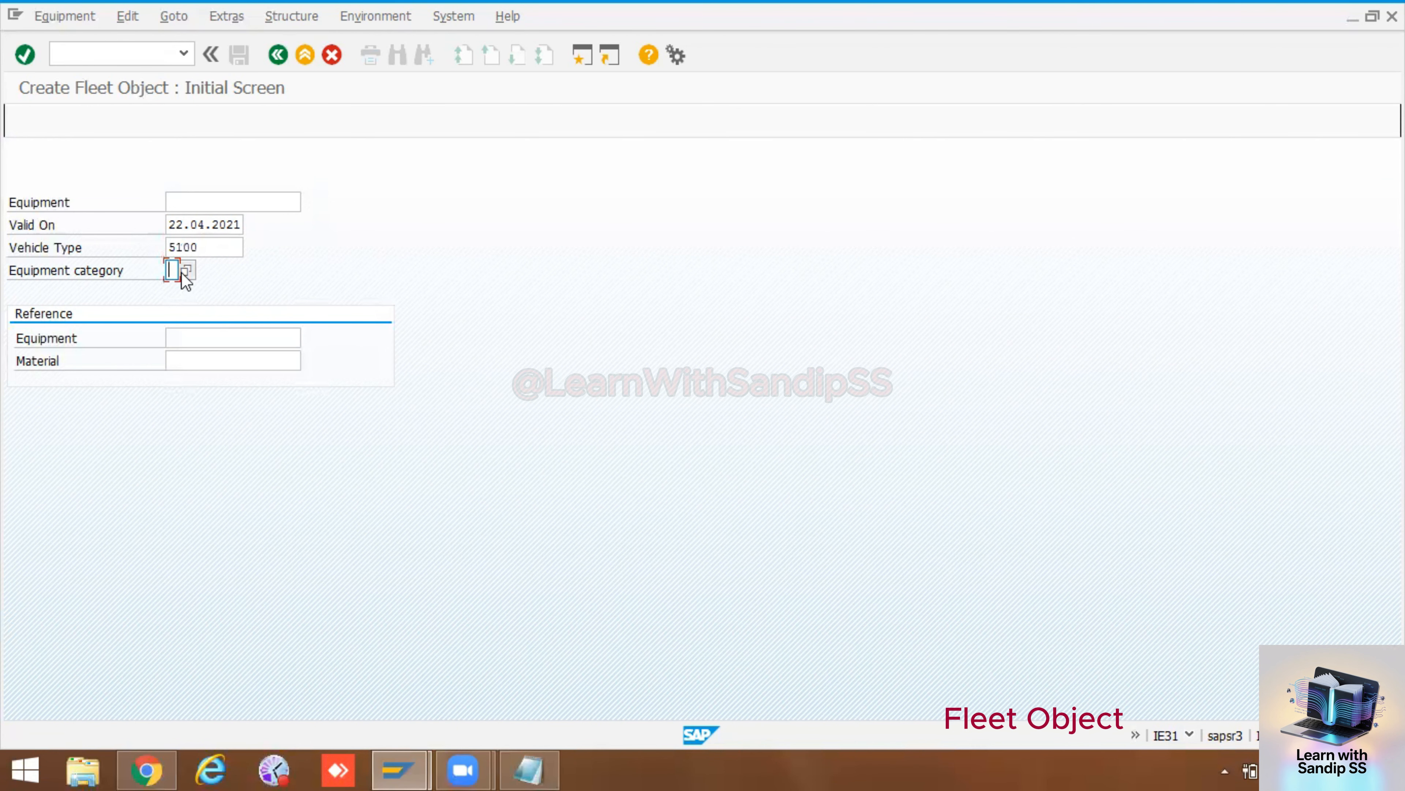
{"action": "left_click", "coordinate": [186, 271]}
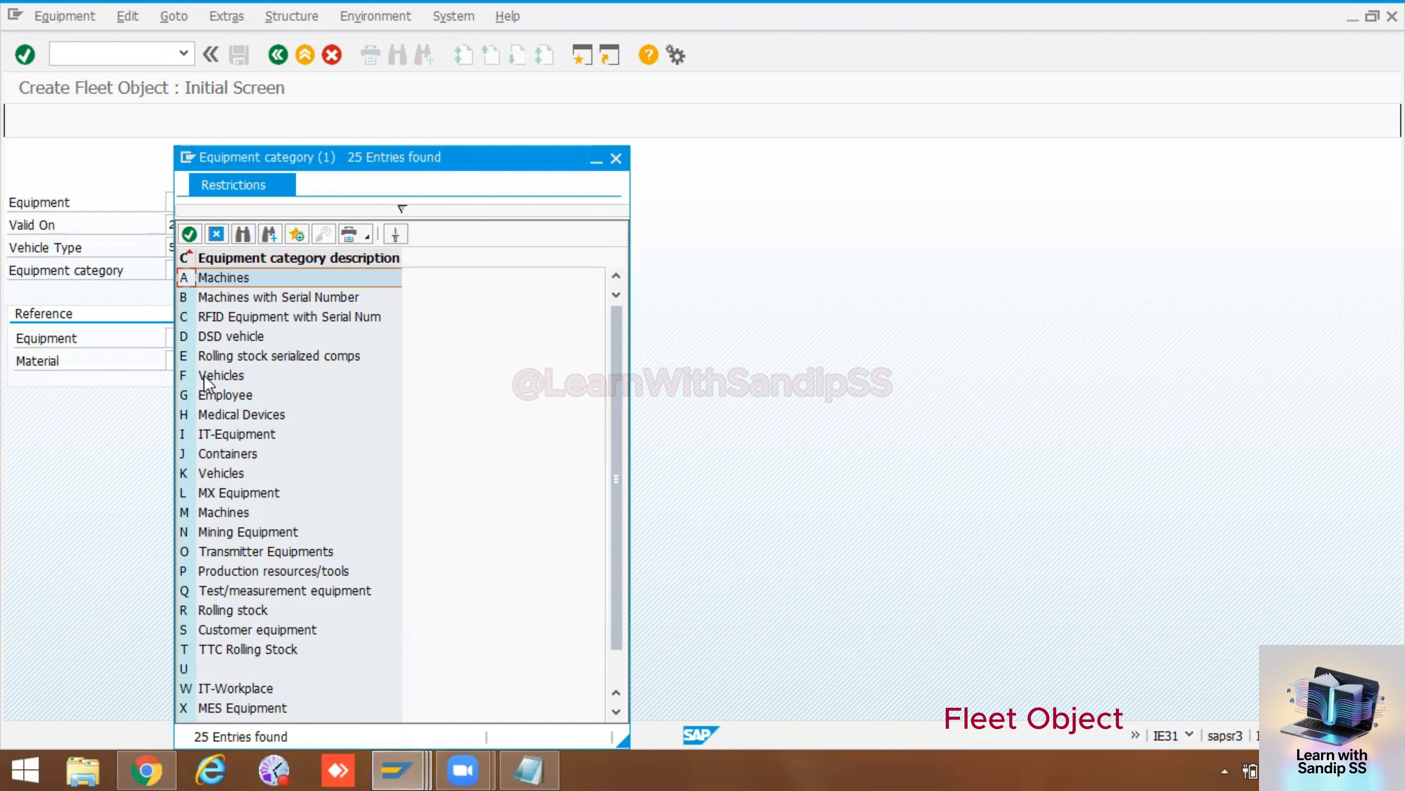
{"action": "double_click", "coordinate": [184, 375]}
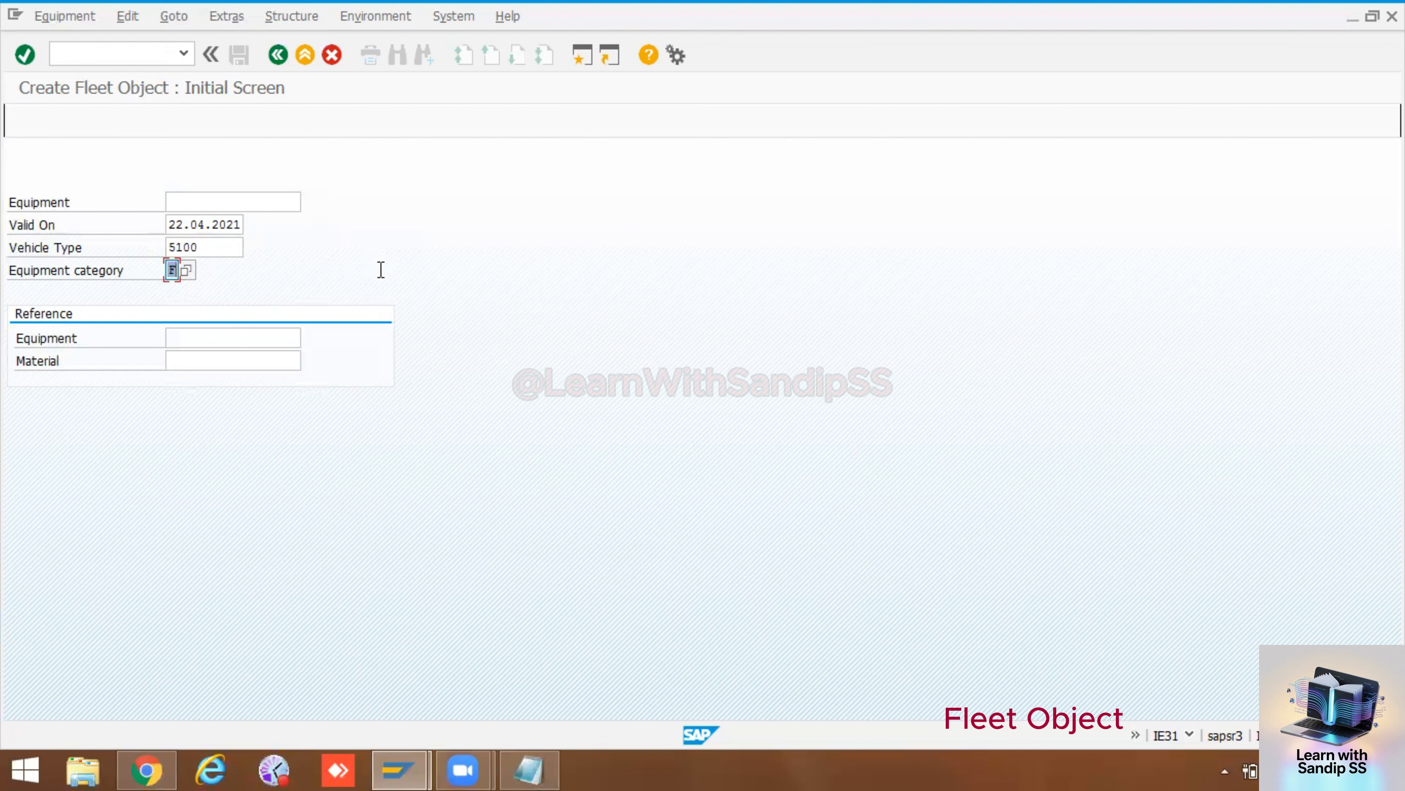
{"action": "key", "text": "Return"}
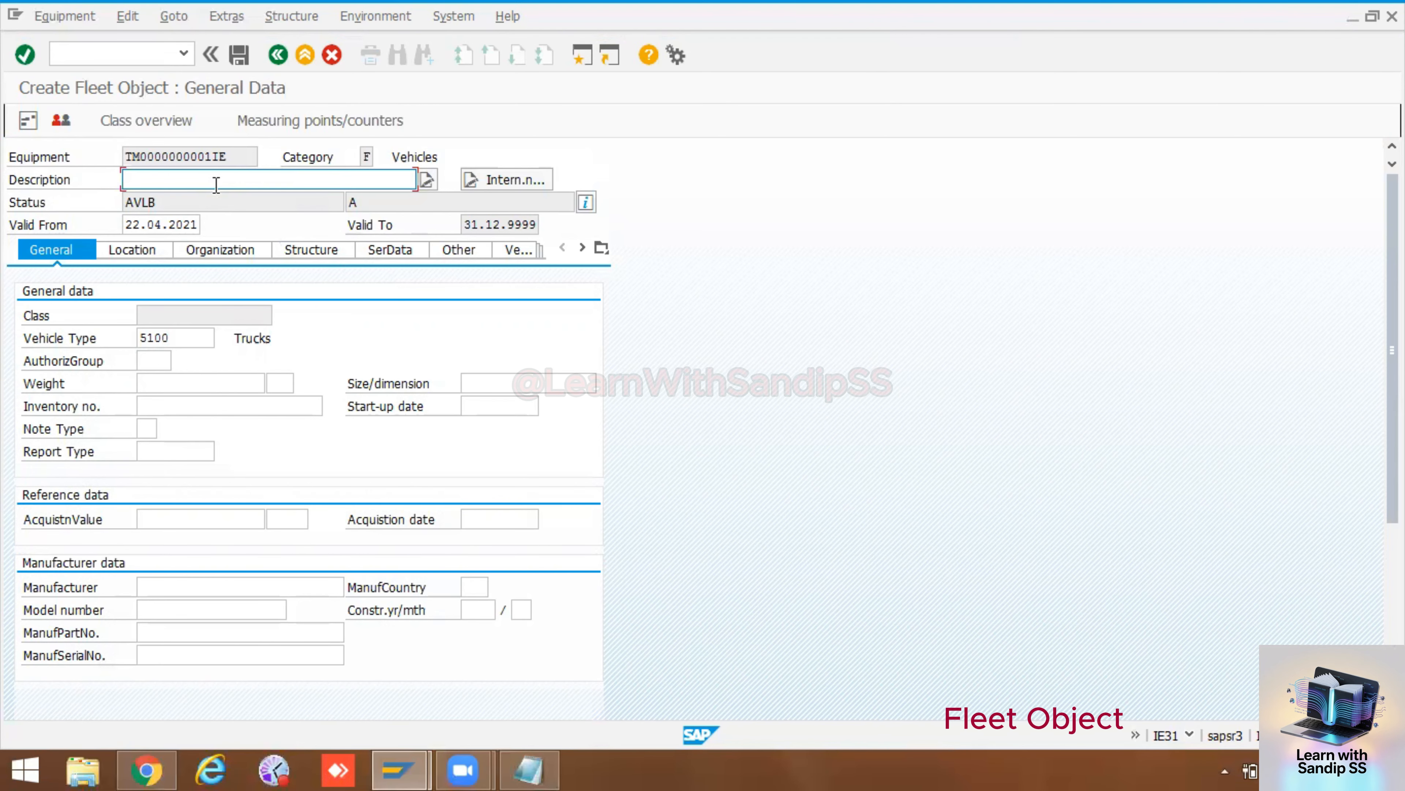
- Enter the description Truck and assign authorization group 3000 (MAINTENANCE) in the general data
{"action": "type", "text": "Truck"}
{"action": "left_click", "coordinate": [148, 360]}
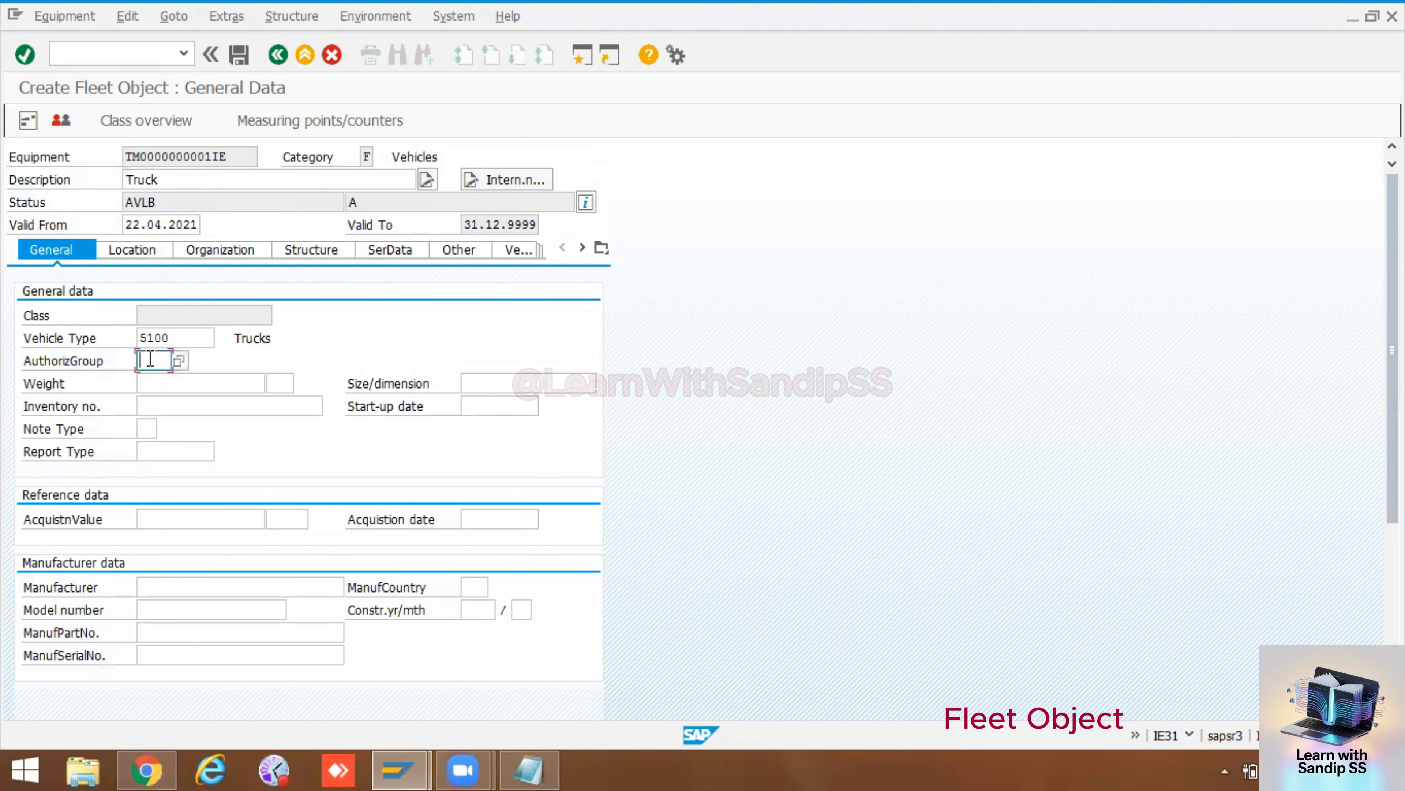
{"action": "left_click", "coordinate": [180, 361]}
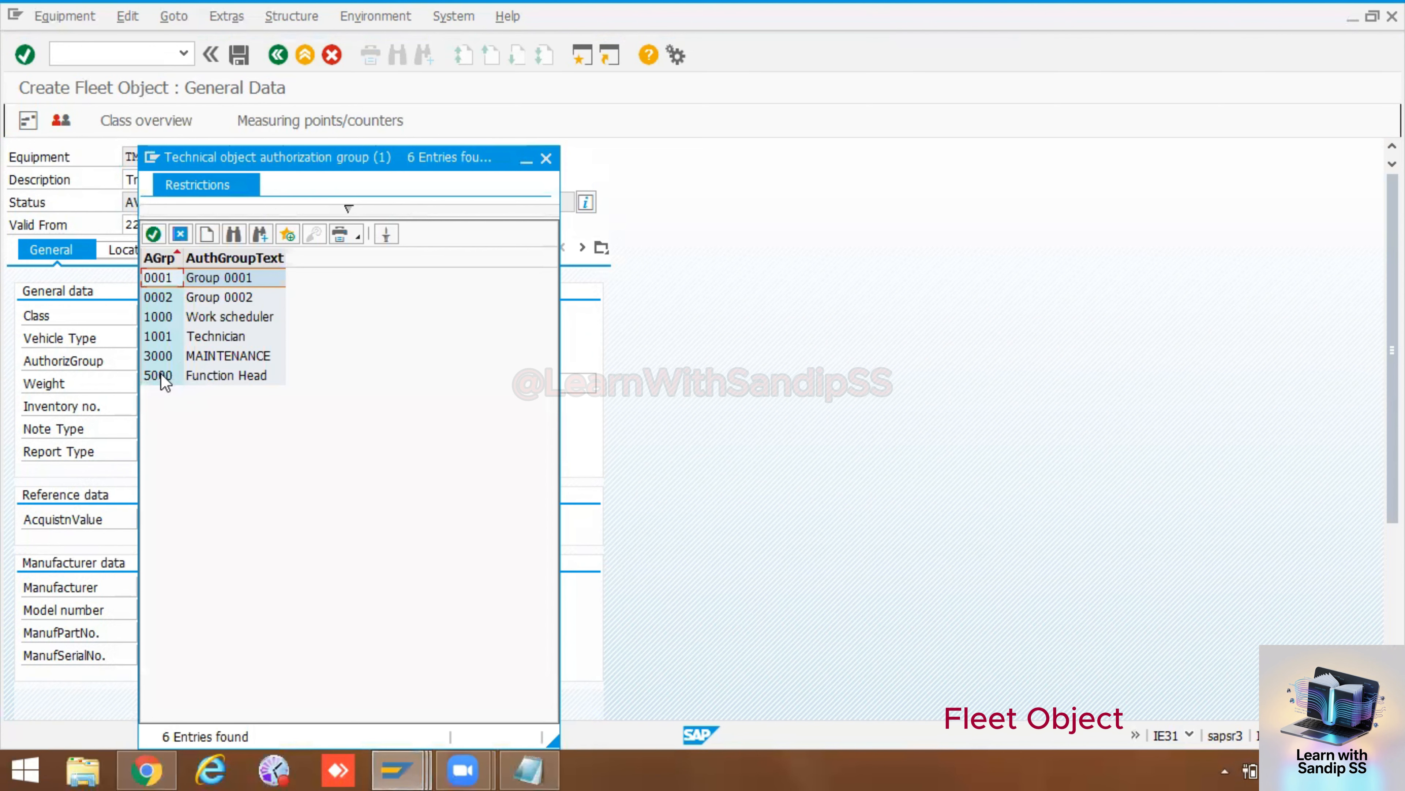
{"action": "double_click", "coordinate": [167, 357]}
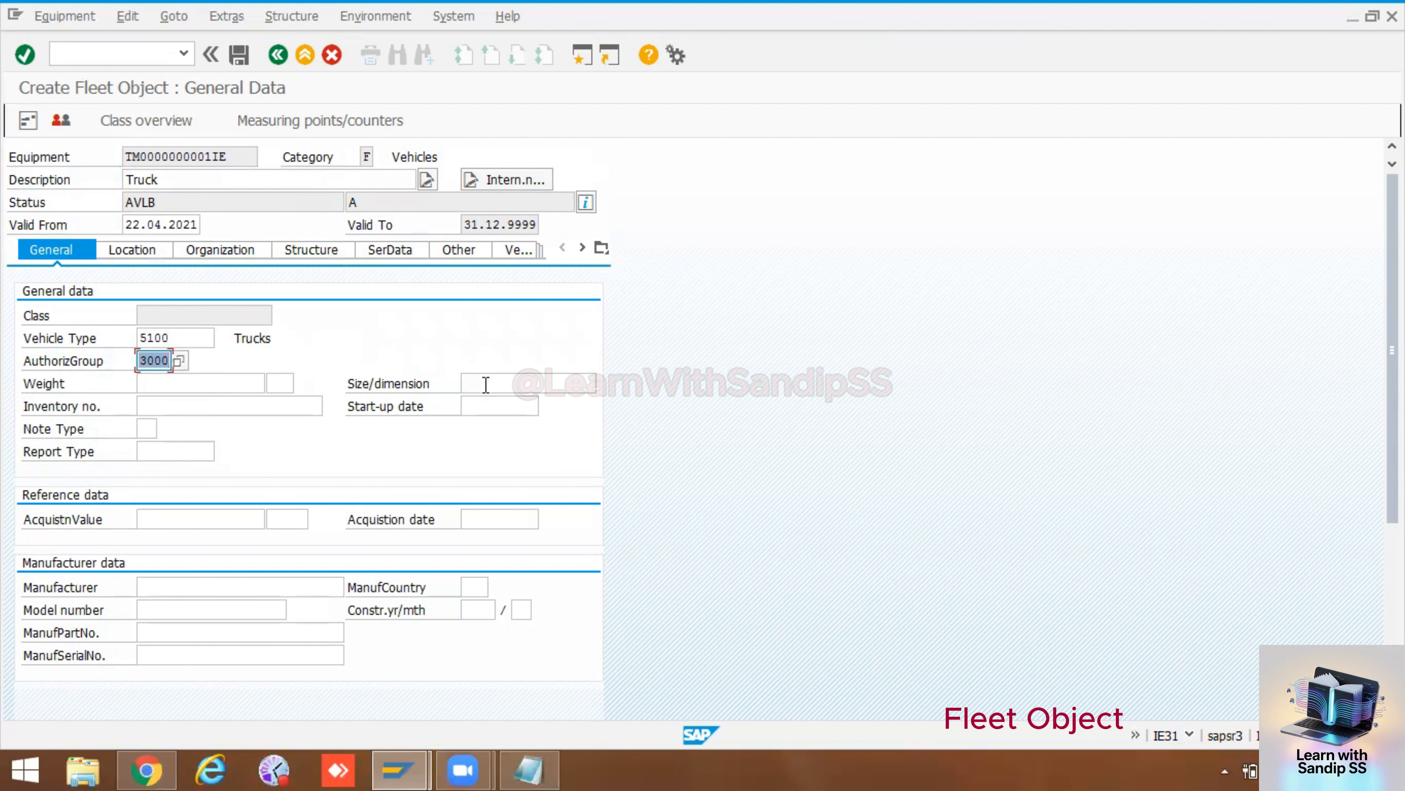
- Set the truck's start-up date to 22.04.2021 and confirm the general data
{"action": "left_click", "coordinate": [497, 408]}
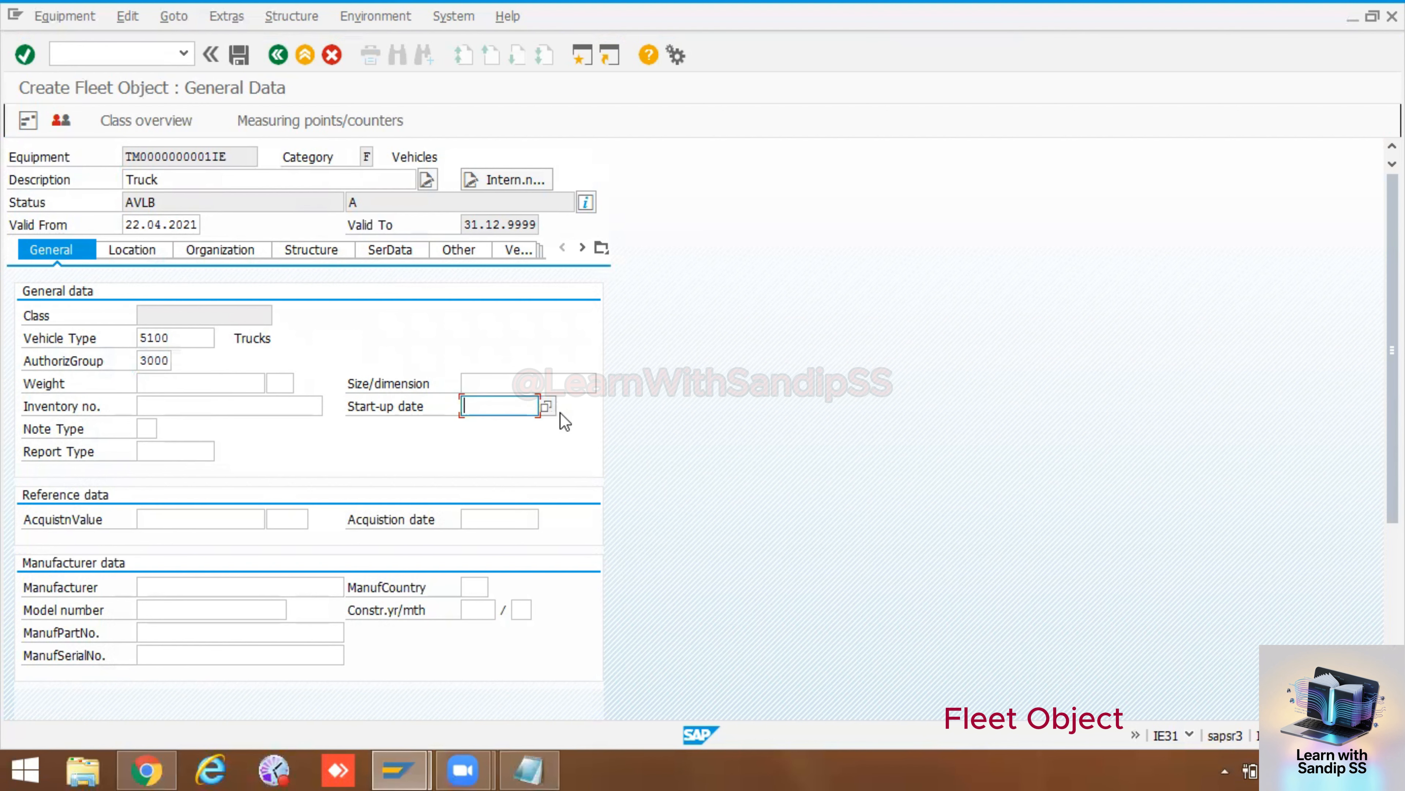
{"action": "left_click", "coordinate": [545, 410]}
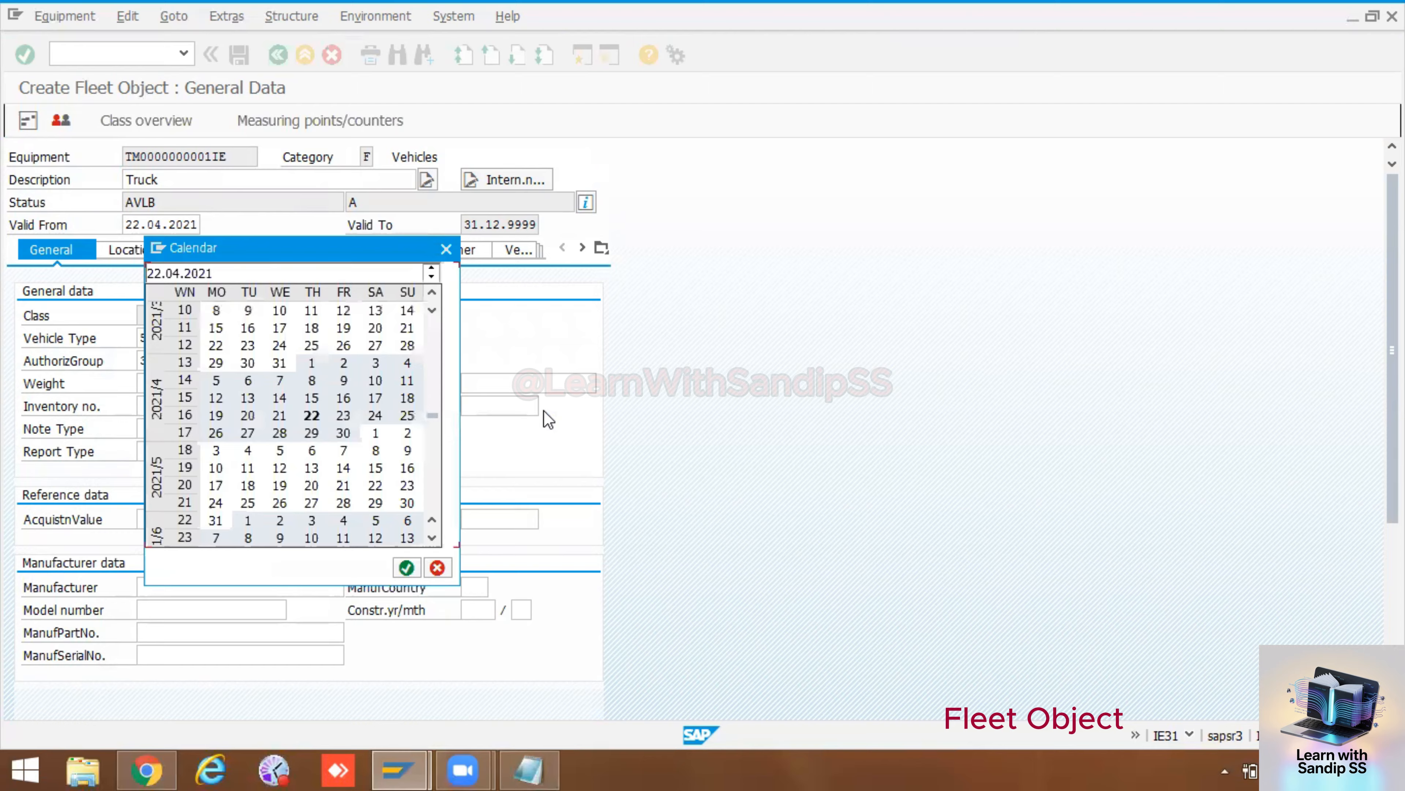
{"action": "double_click", "coordinate": [311, 410]}
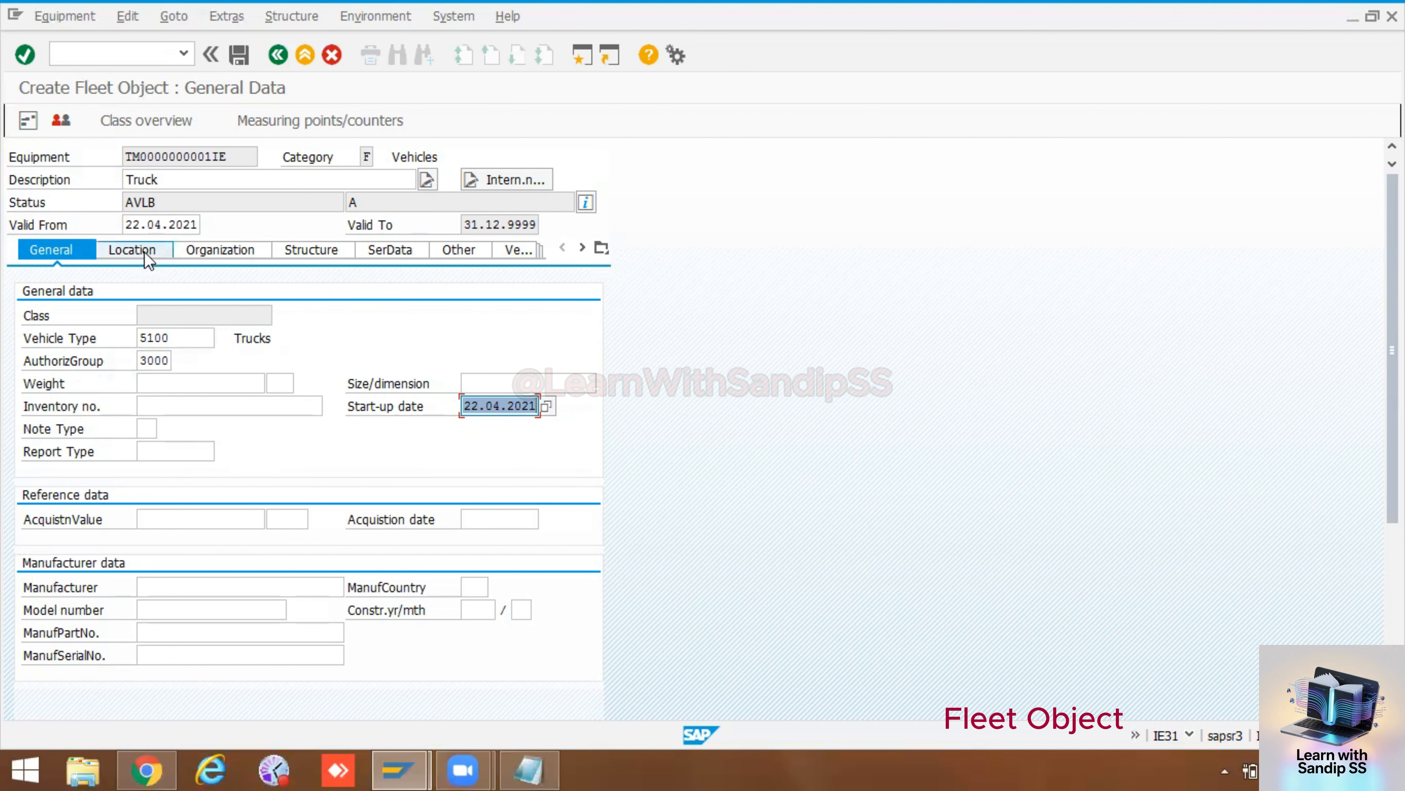
{"action": "key", "text": "Return"}
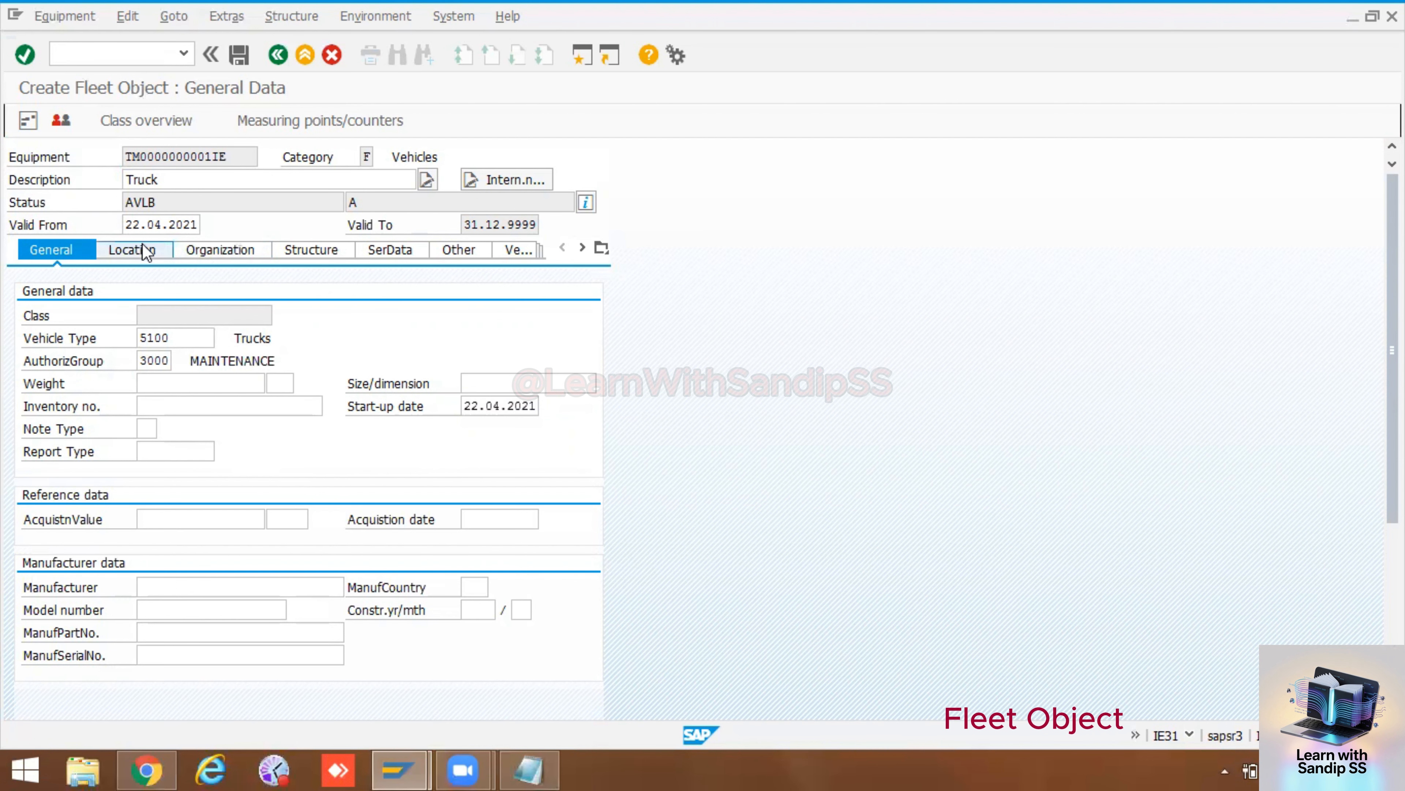
- In the location data, set the maintenance plant to 1000 and the location to 301 (Press shop)
{"action": "left_click", "coordinate": [143, 244]}
{"action": "left_click", "coordinate": [148, 313]}
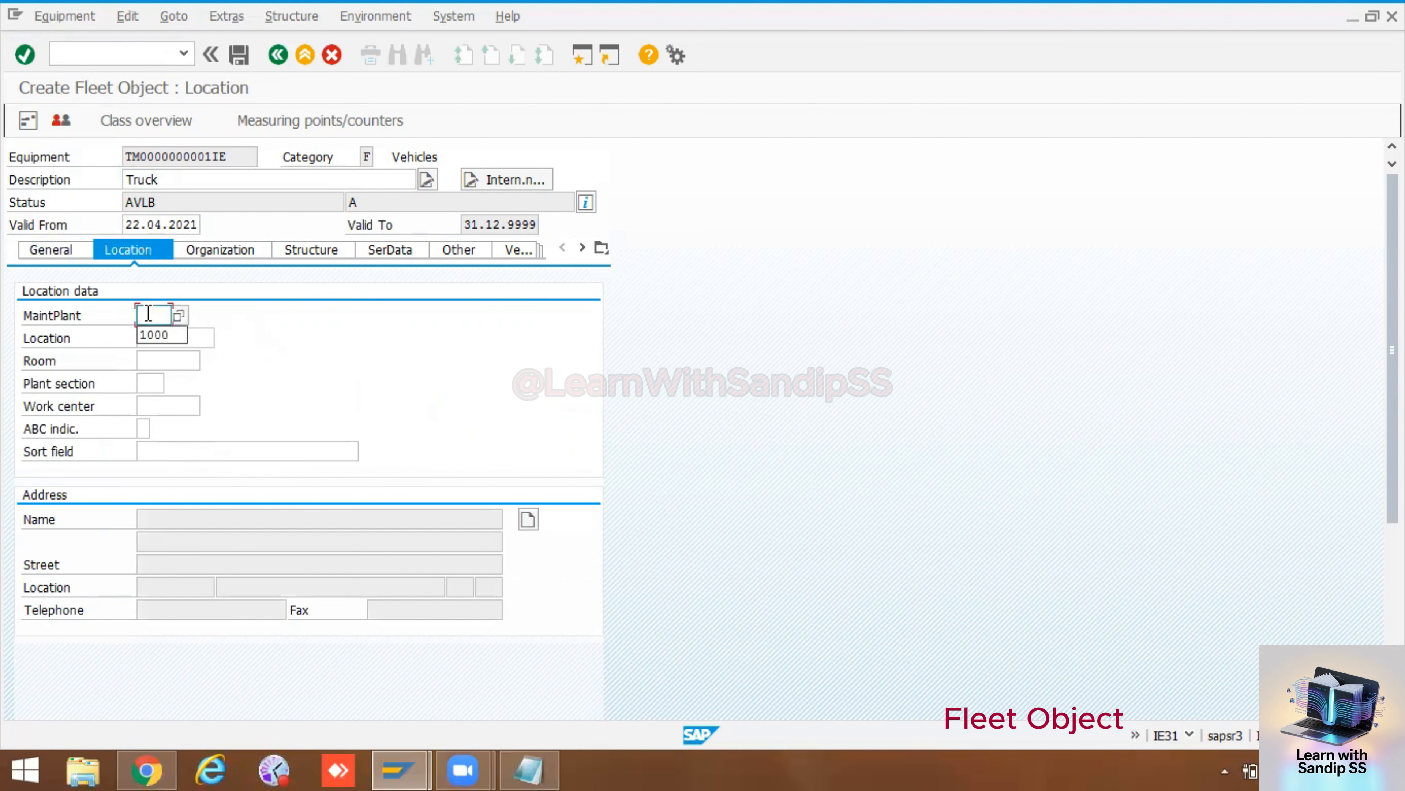
{"action": "left_click", "coordinate": [150, 334]}
{"action": "left_click", "coordinate": [152, 338]}
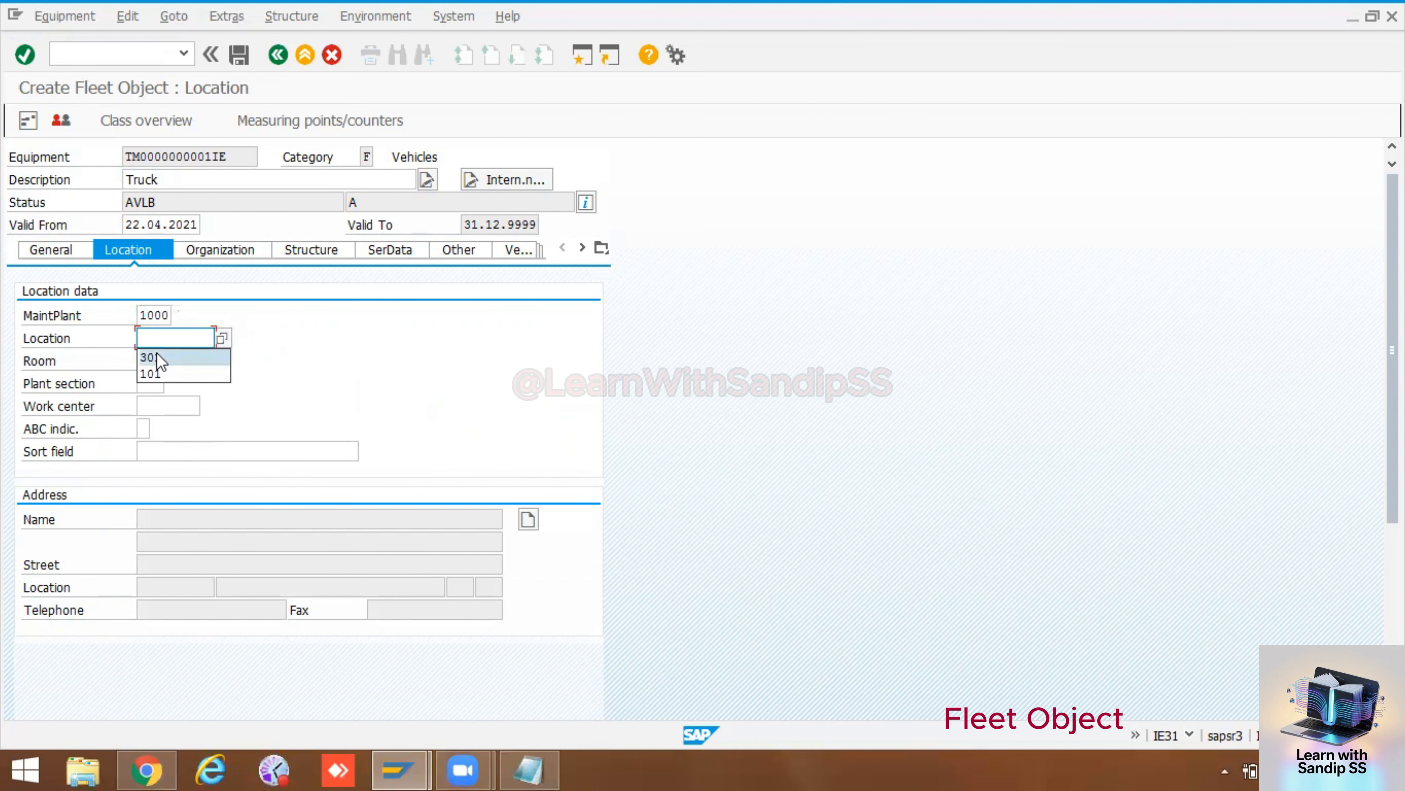
{"action": "left_click", "coordinate": [222, 338]}
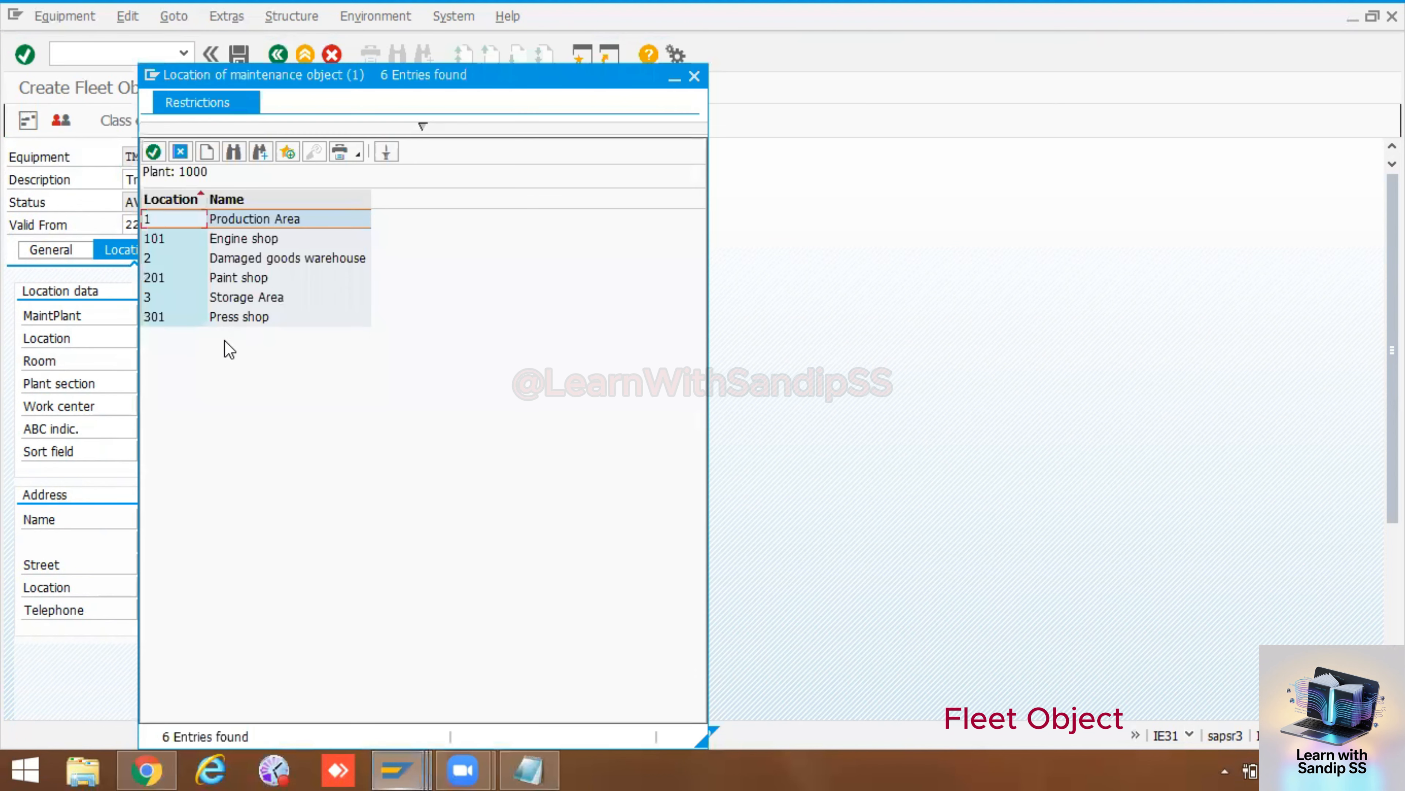
{"action": "double_click", "coordinate": [156, 319]}
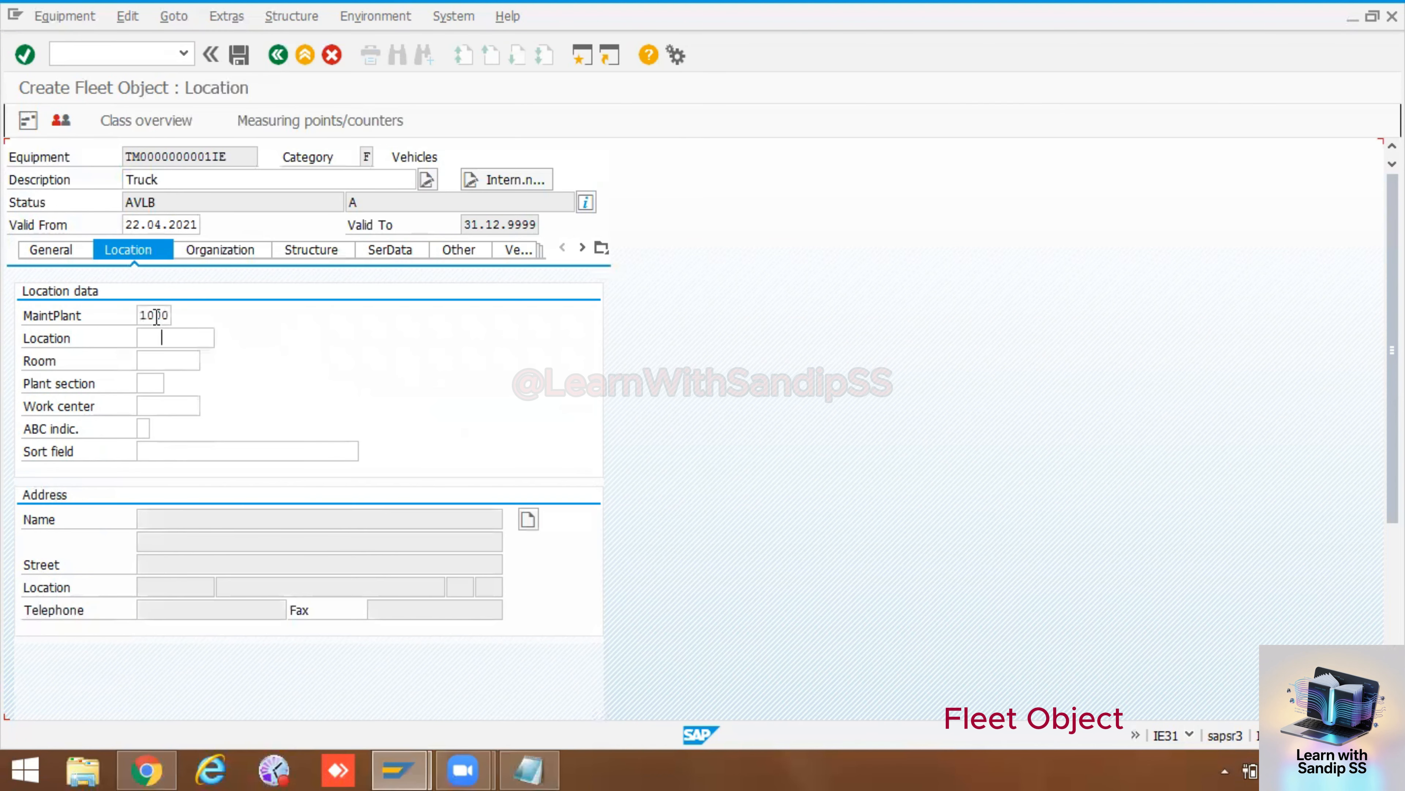
- Assign plant section 201 to the truck in the location data
{"action": "left_click", "coordinate": [155, 358]}
{"action": "left_click", "coordinate": [157, 381]}
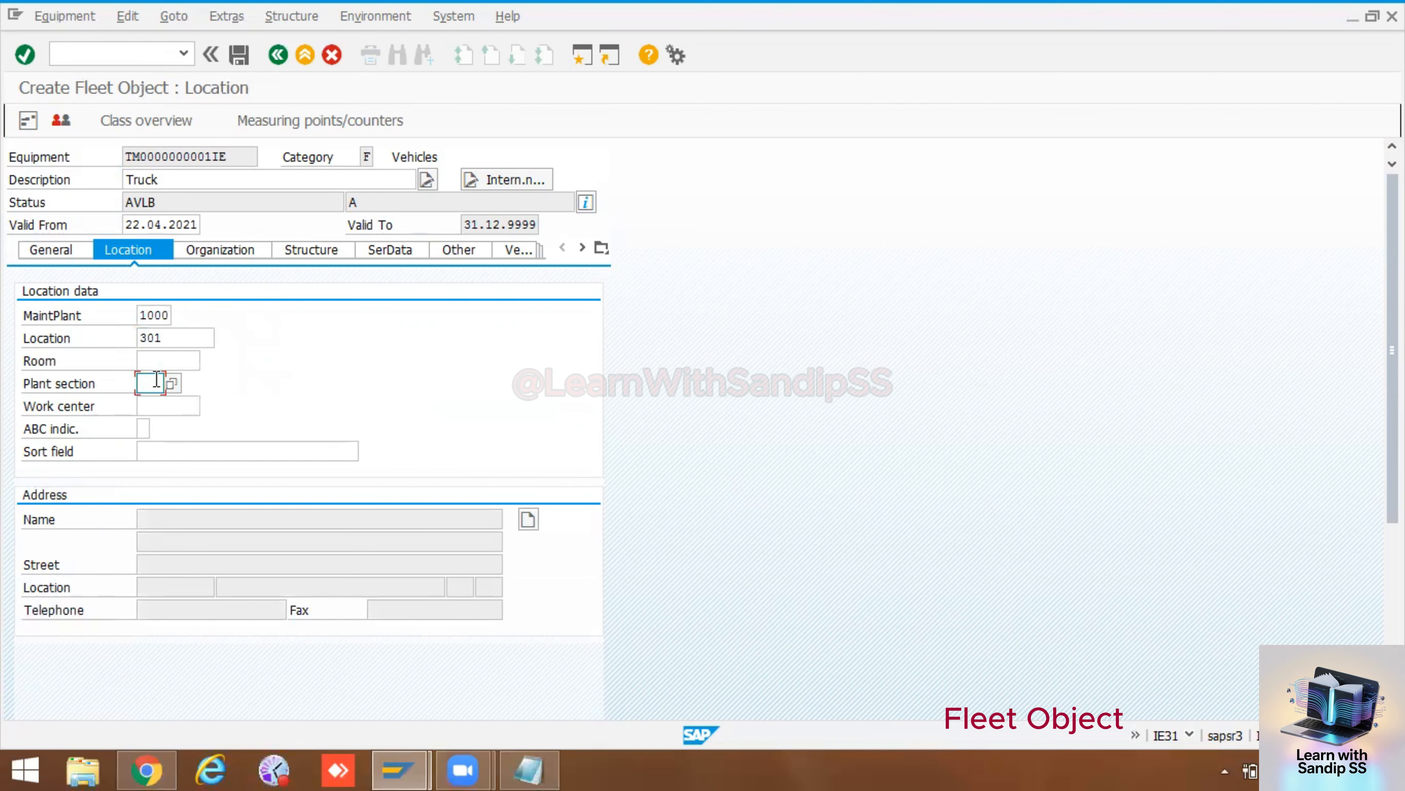
{"action": "left_click", "coordinate": [158, 360]}
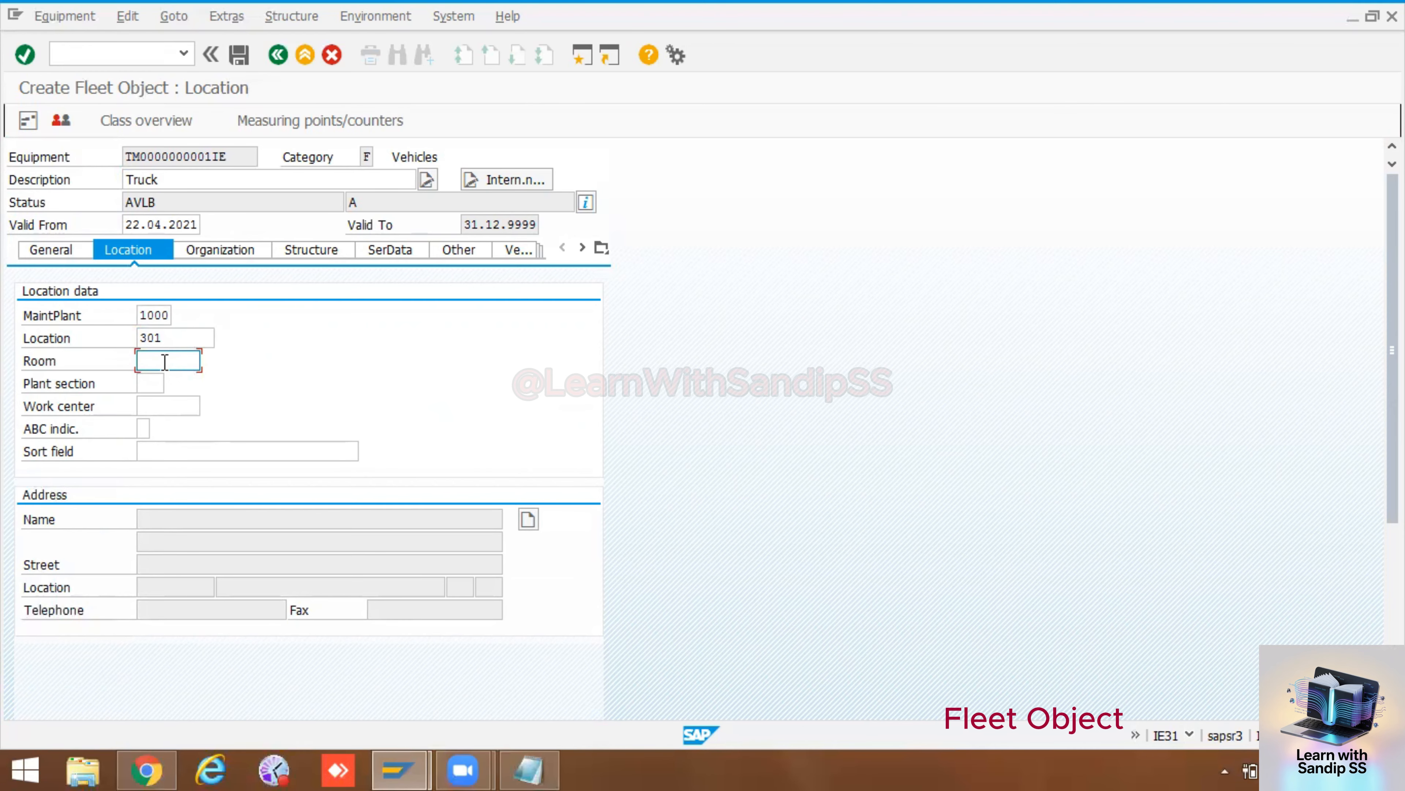
{"action": "left_click", "coordinate": [149, 382]}
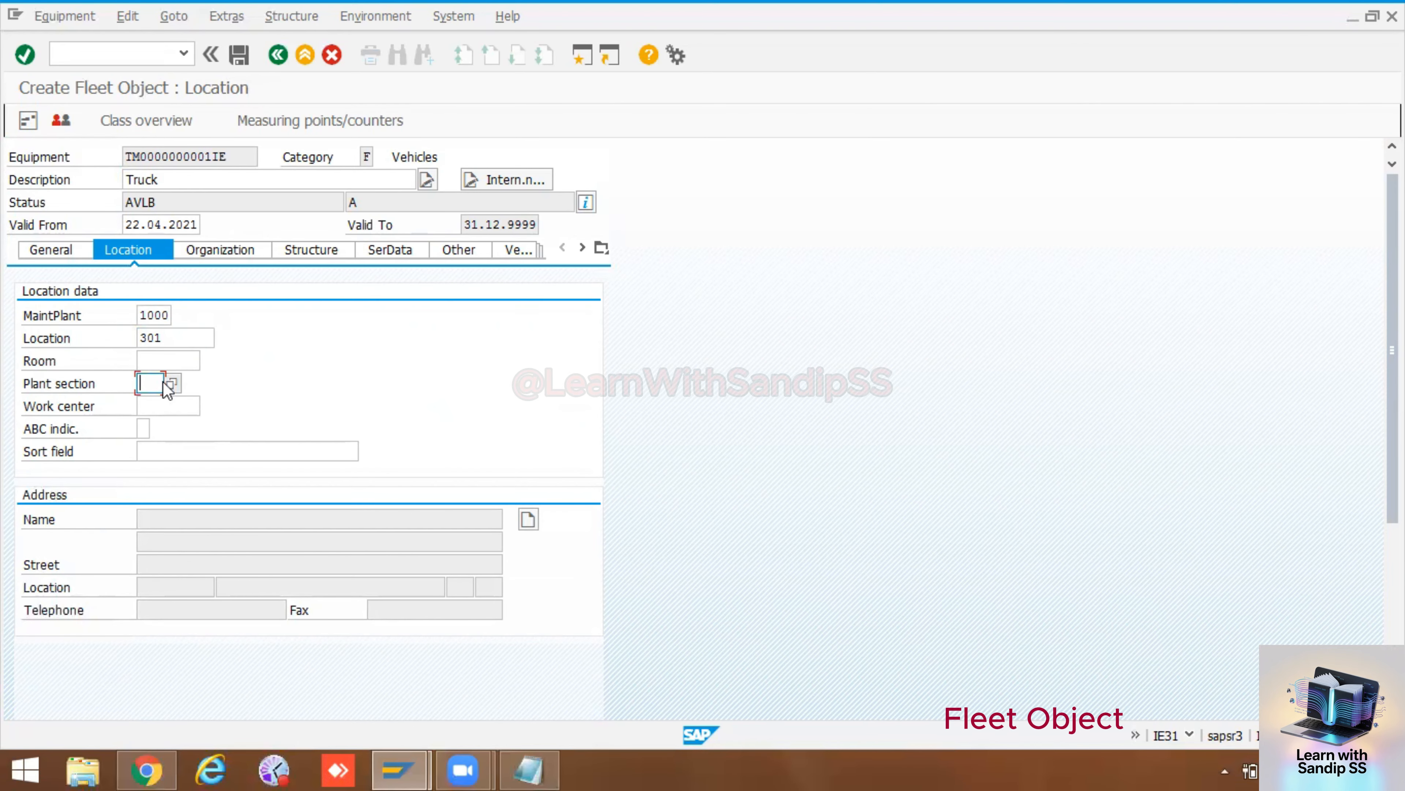
{"action": "left_click", "coordinate": [162, 383]}
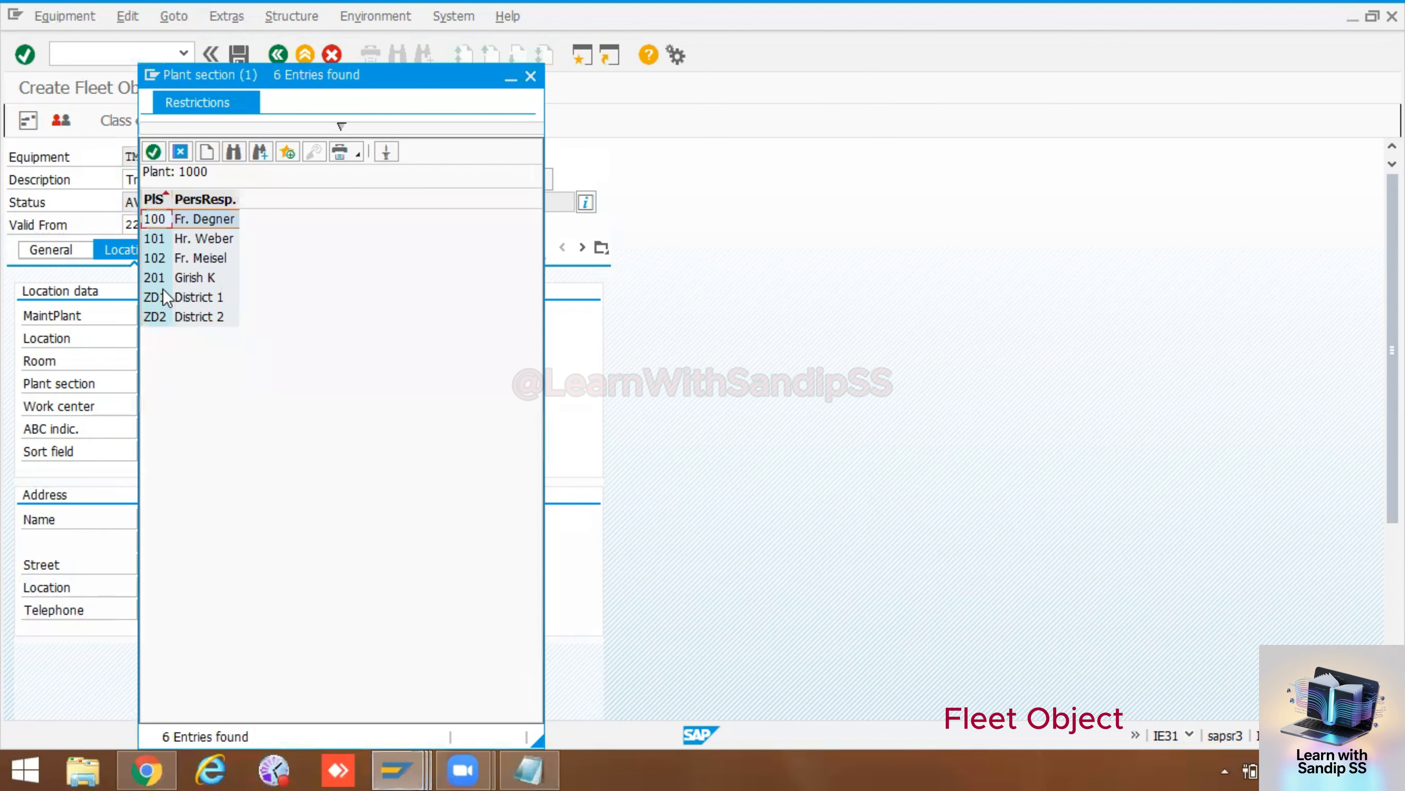
{"action": "double_click", "coordinate": [157, 276]}
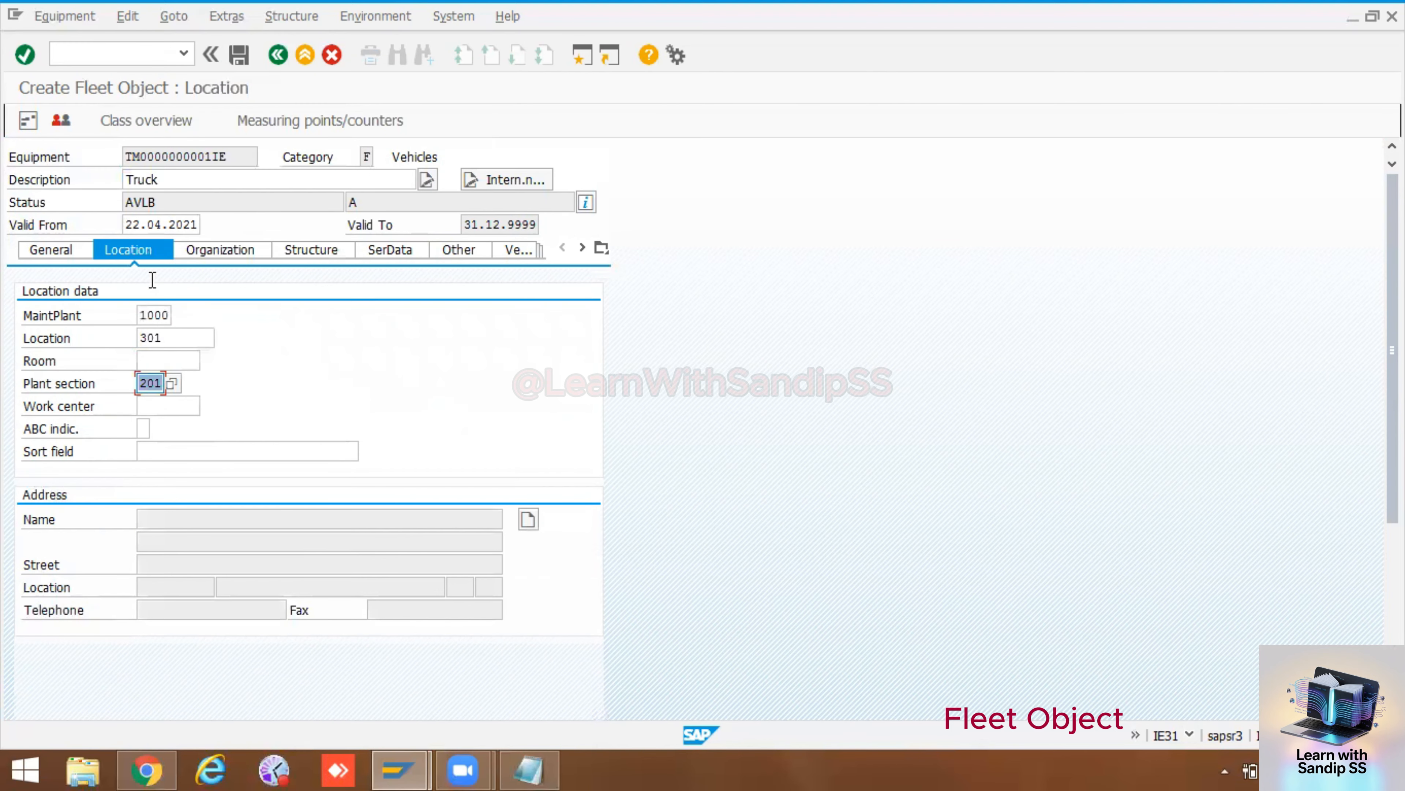
- Enter work center mech01 and ABC indicator B (Reduced prod. loss), and confirm the location data
{"action": "left_click", "coordinate": [162, 406]}
{"action": "left_click", "coordinate": [163, 427]}
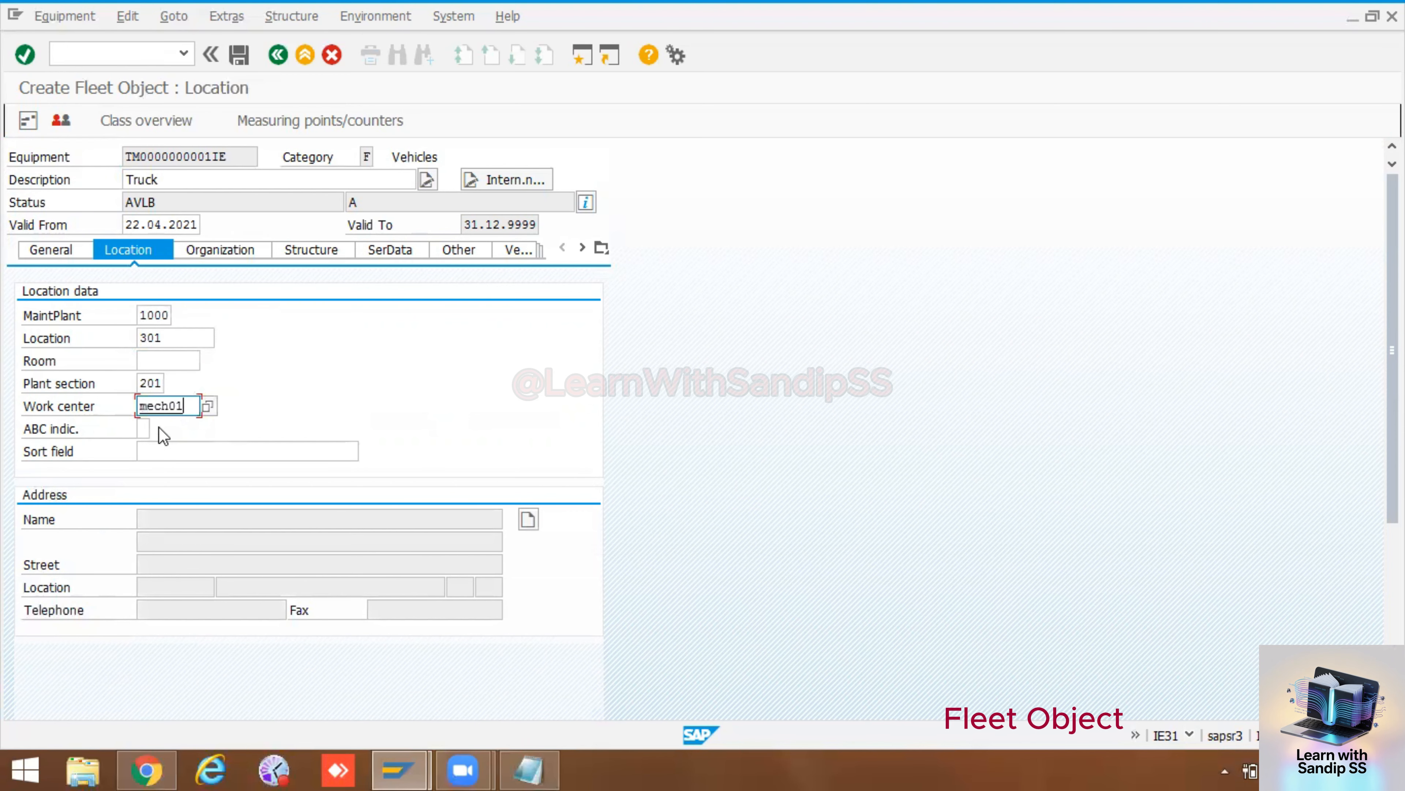
{"action": "left_click", "coordinate": [145, 427]}
{"action": "left_click", "coordinate": [158, 430]}
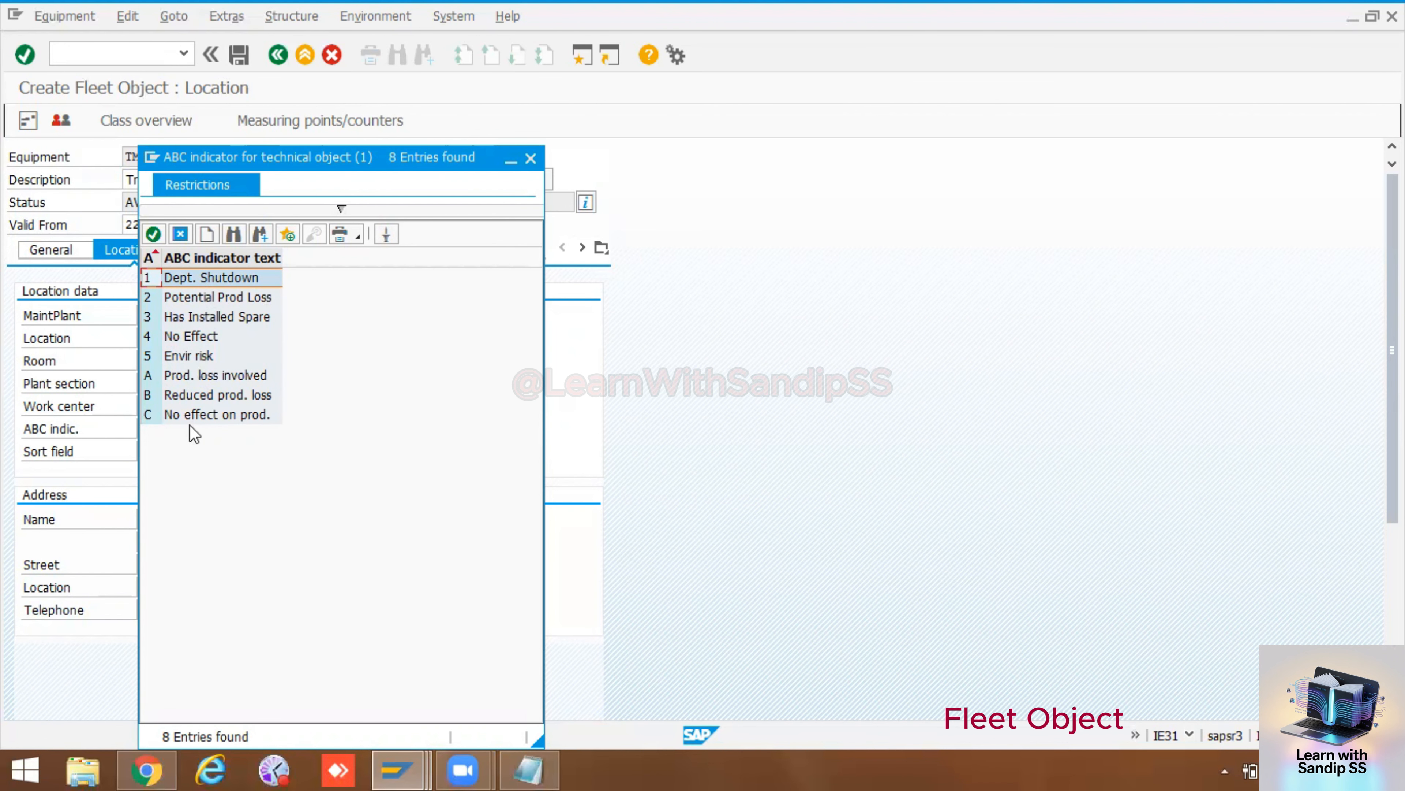
{"action": "double_click", "coordinate": [148, 395]}
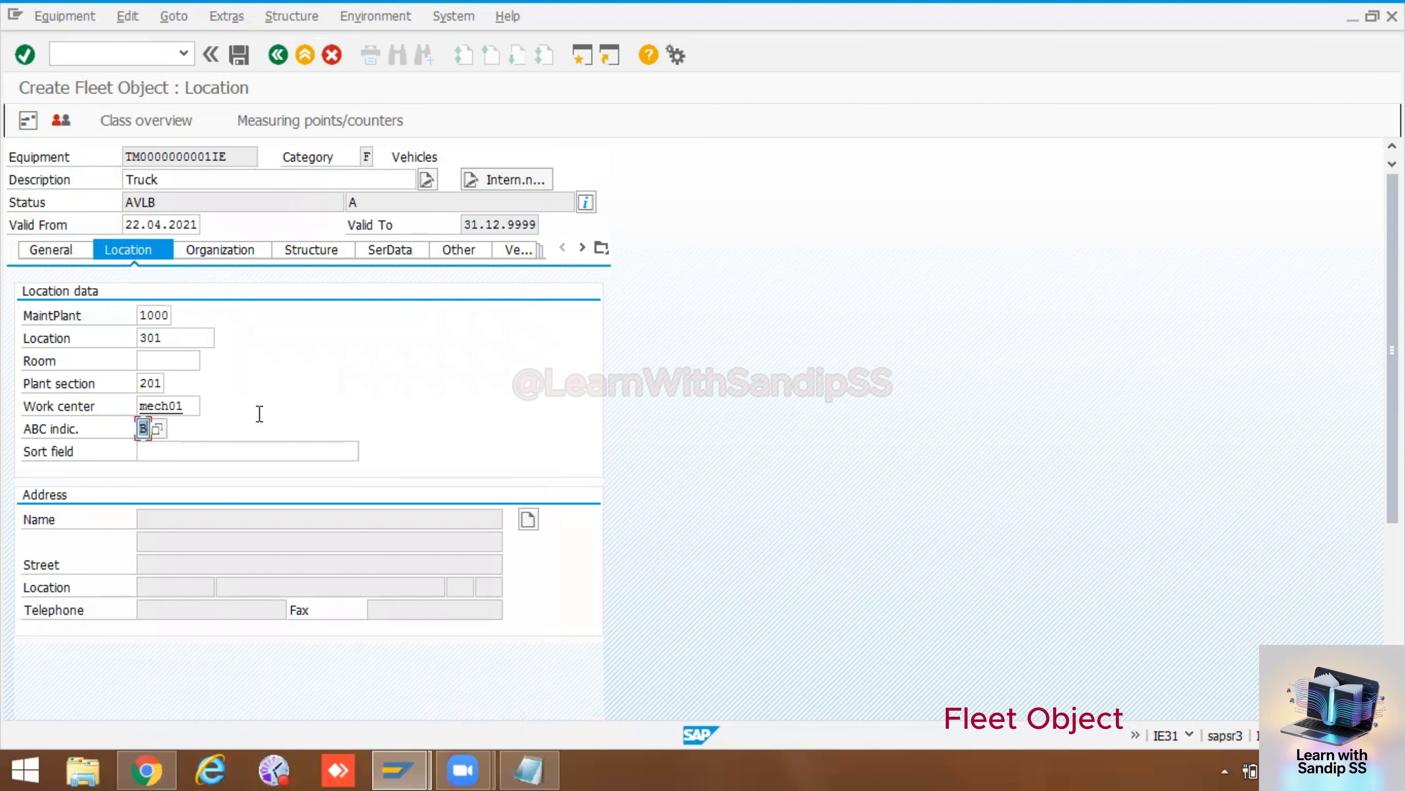
{"action": "key", "text": "Return"}
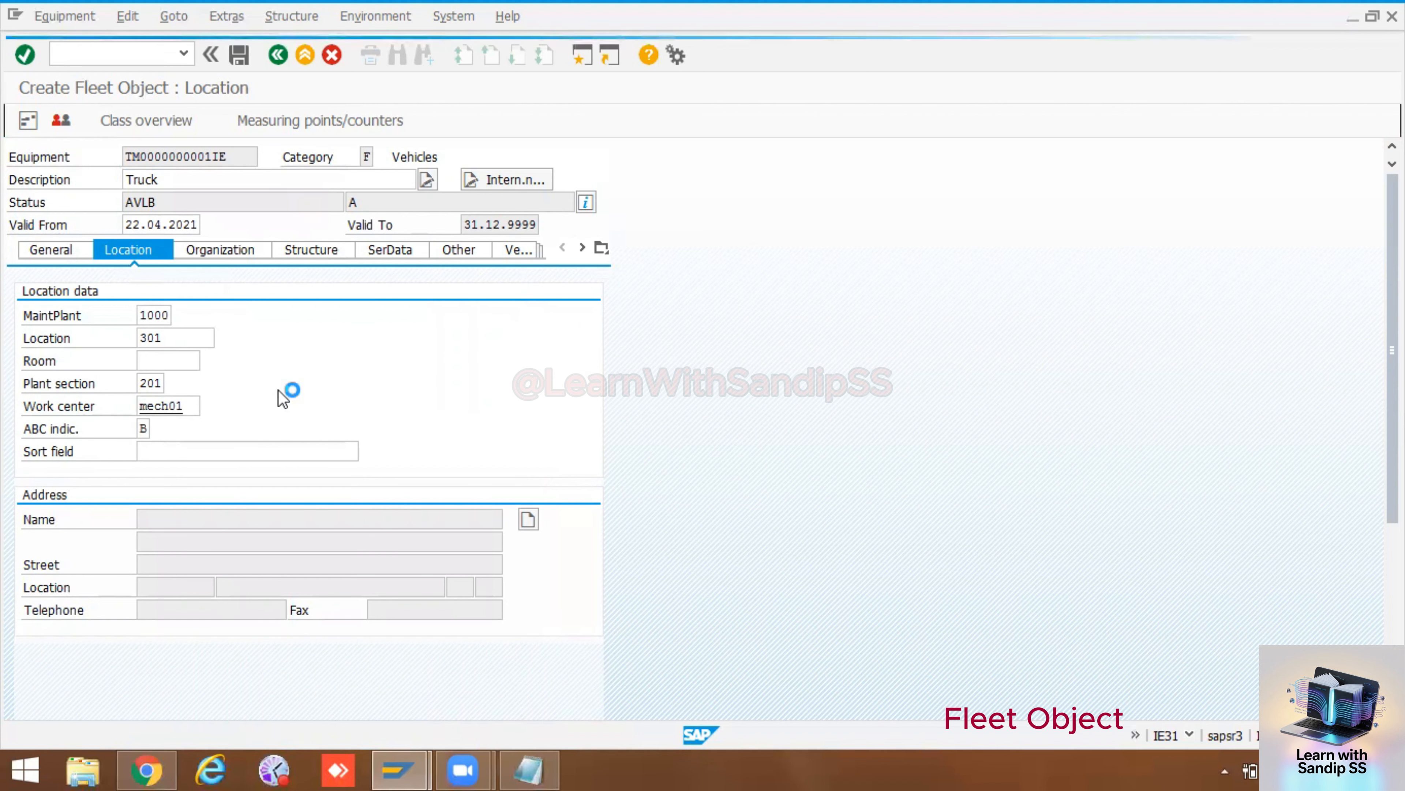
- In the organization data's account assignment, set the business area to 0001
{"action": "left_click", "coordinate": [227, 250]}
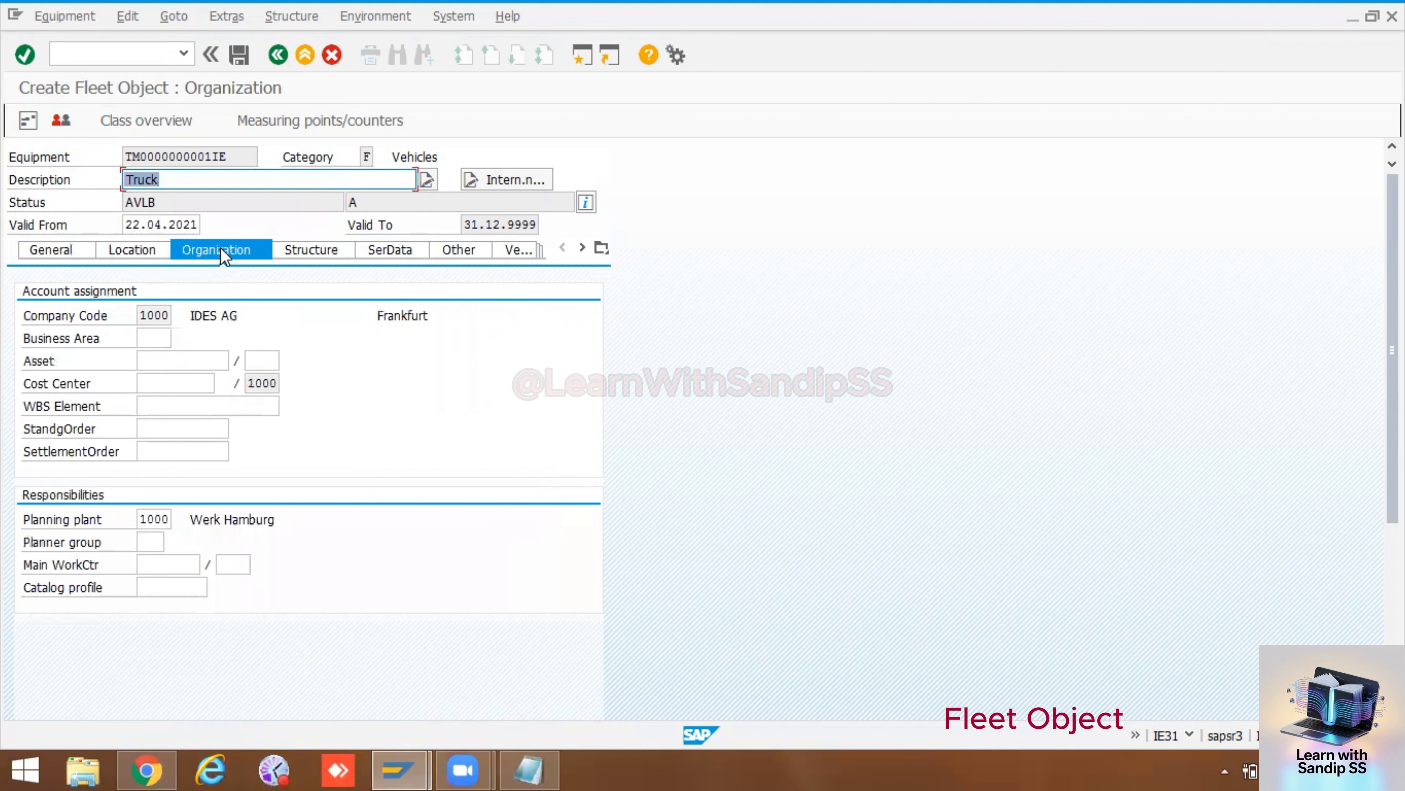
{"action": "left_click", "coordinate": [159, 336]}
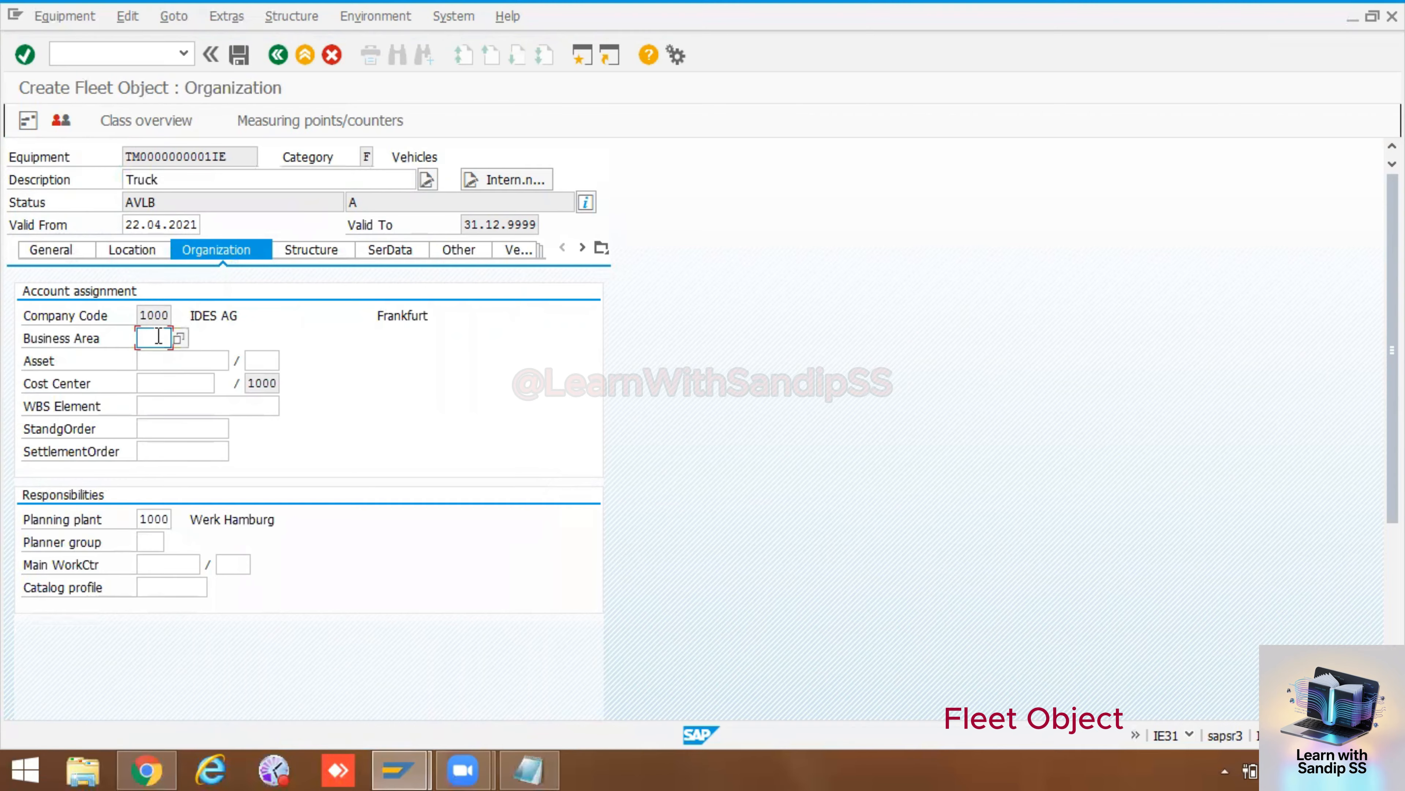
{"action": "left_click", "coordinate": [178, 339]}
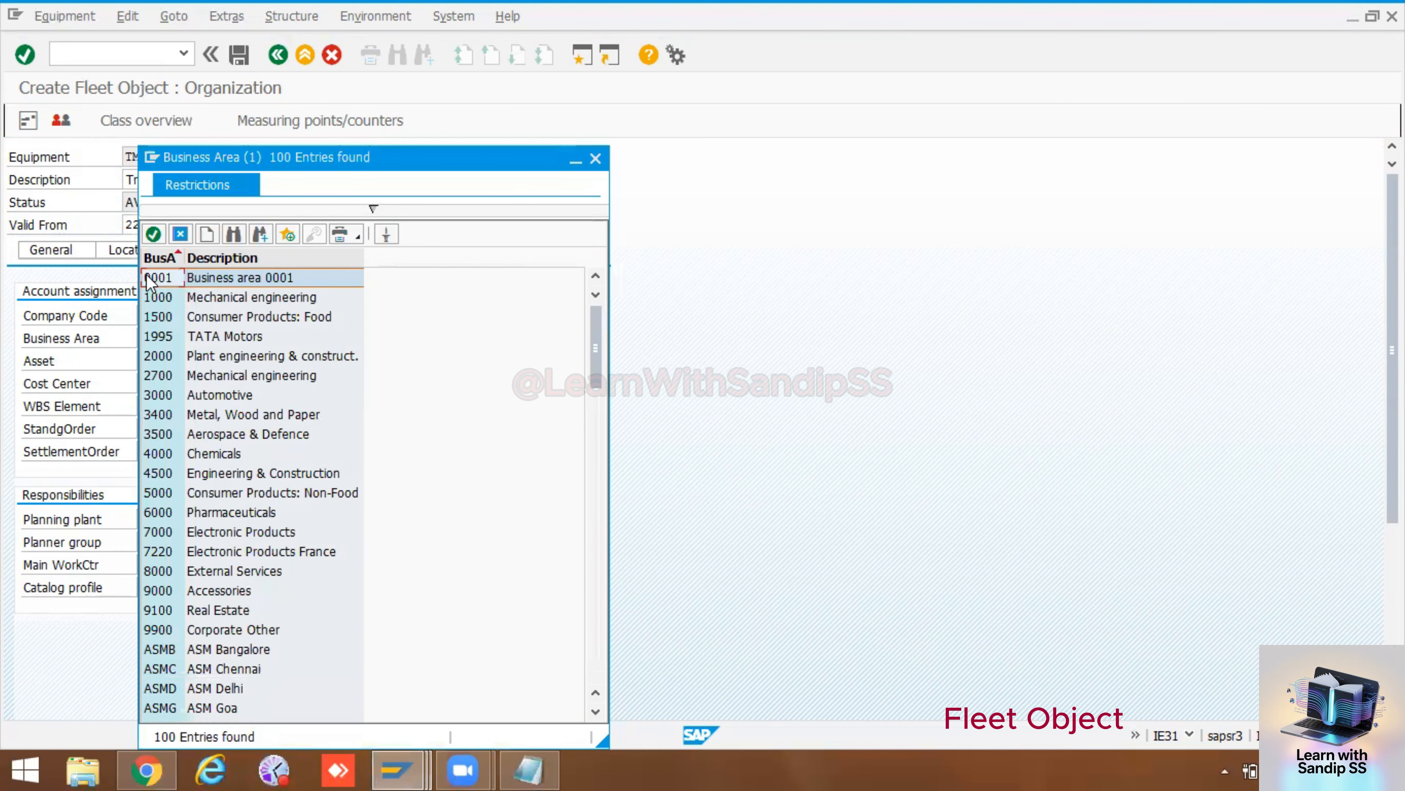
{"action": "double_click", "coordinate": [155, 278]}
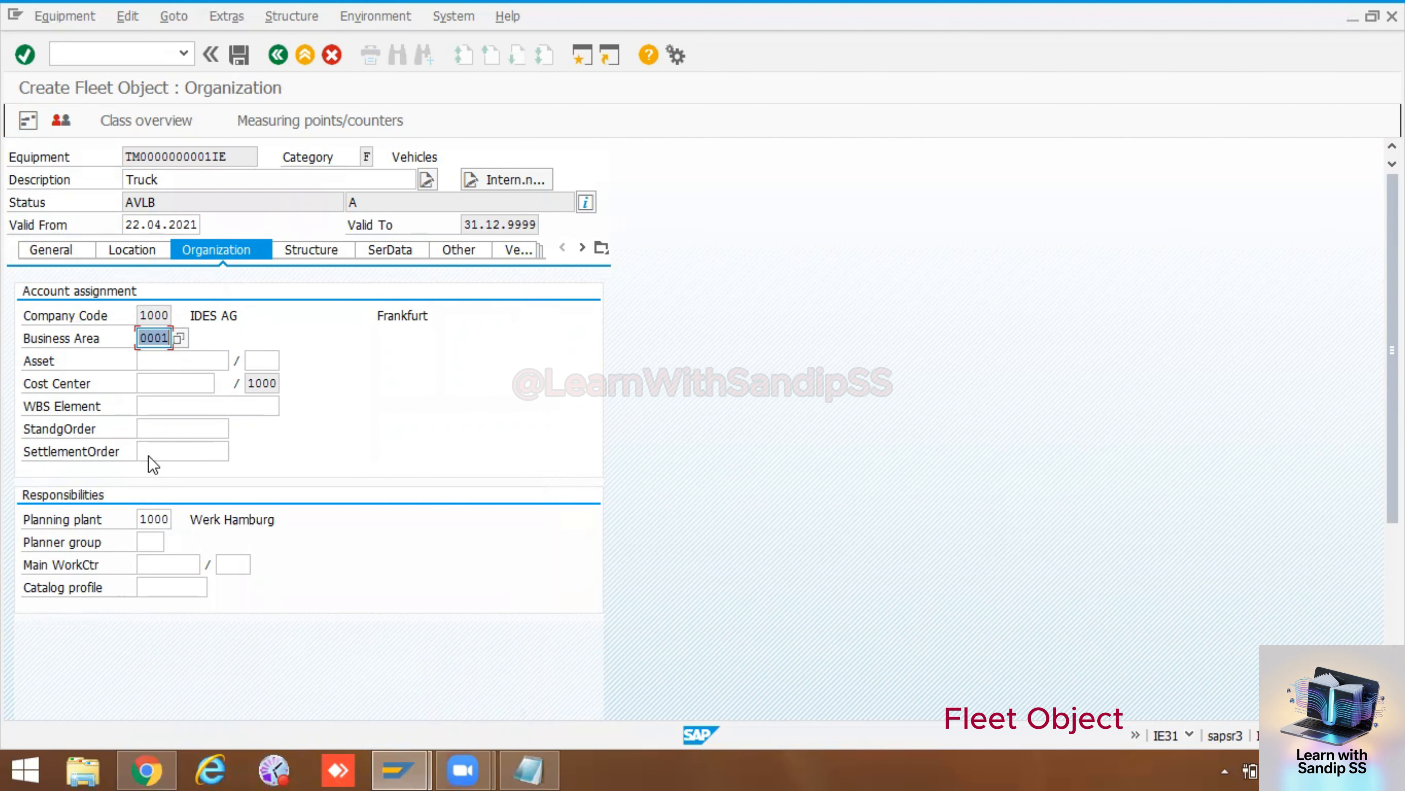
- In the organization data's account assignment, look up the available cost centers and set the cost center to 1000
{"action": "left_click", "coordinate": [148, 543]}
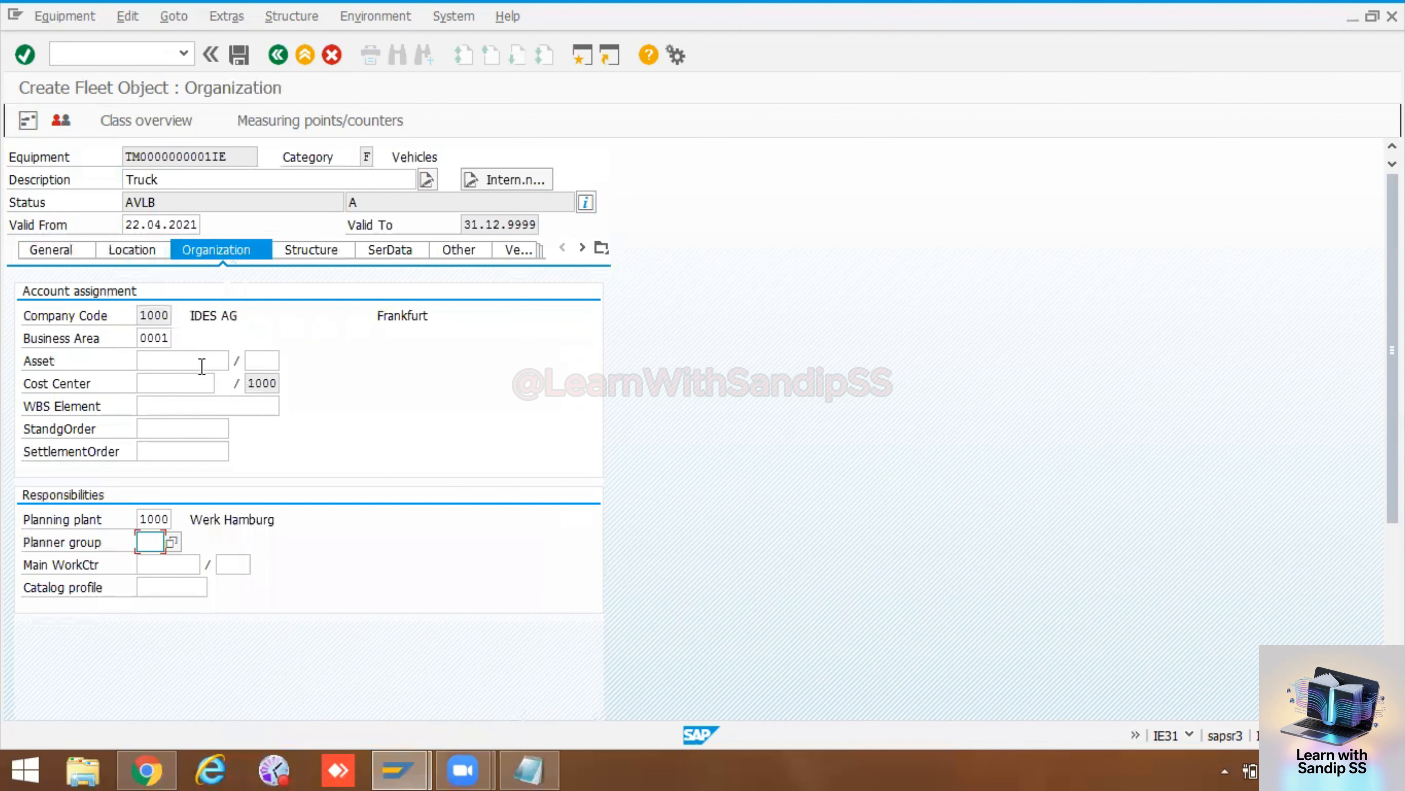
{"action": "left_click", "coordinate": [158, 360]}
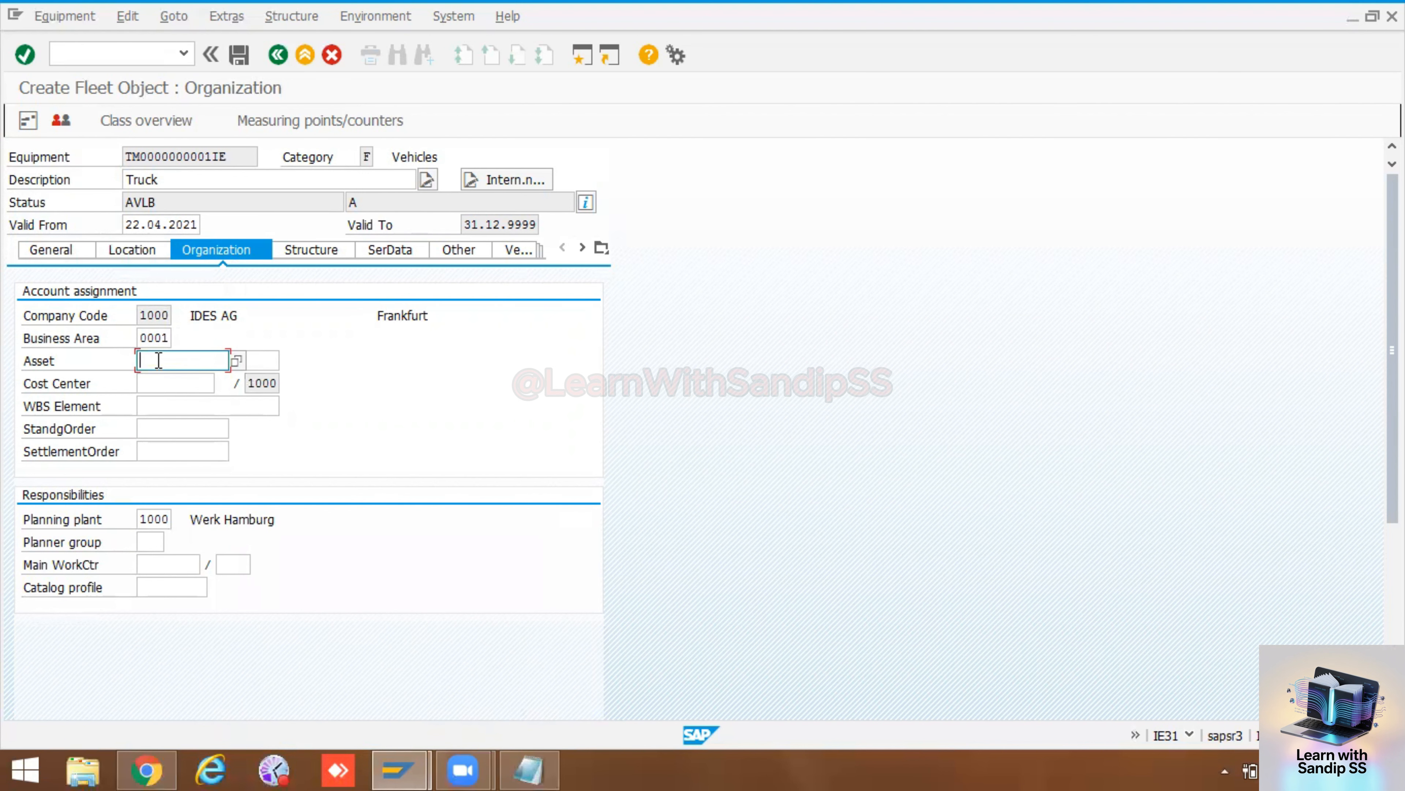
{"action": "left_click", "coordinate": [165, 385]}
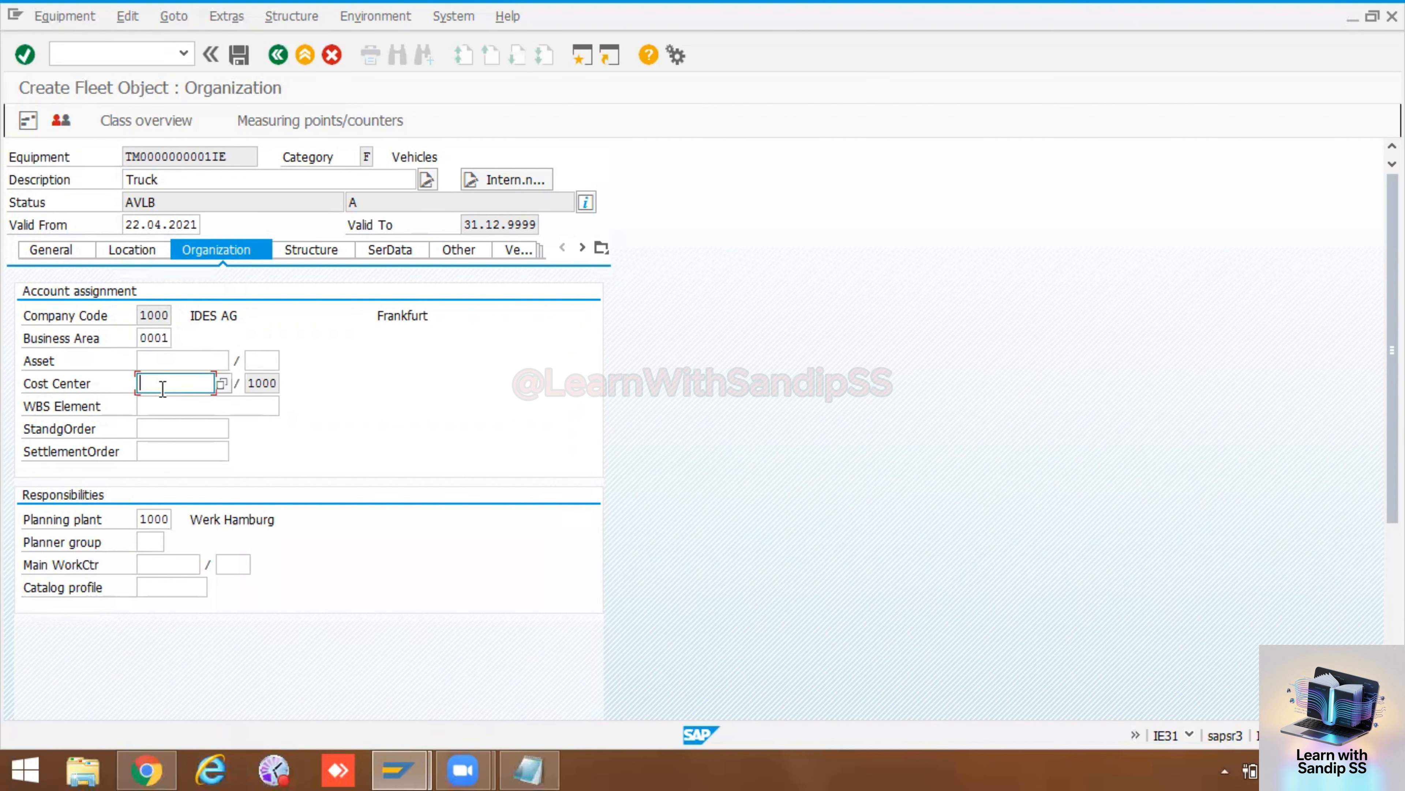
{"action": "left_click", "coordinate": [223, 382]}
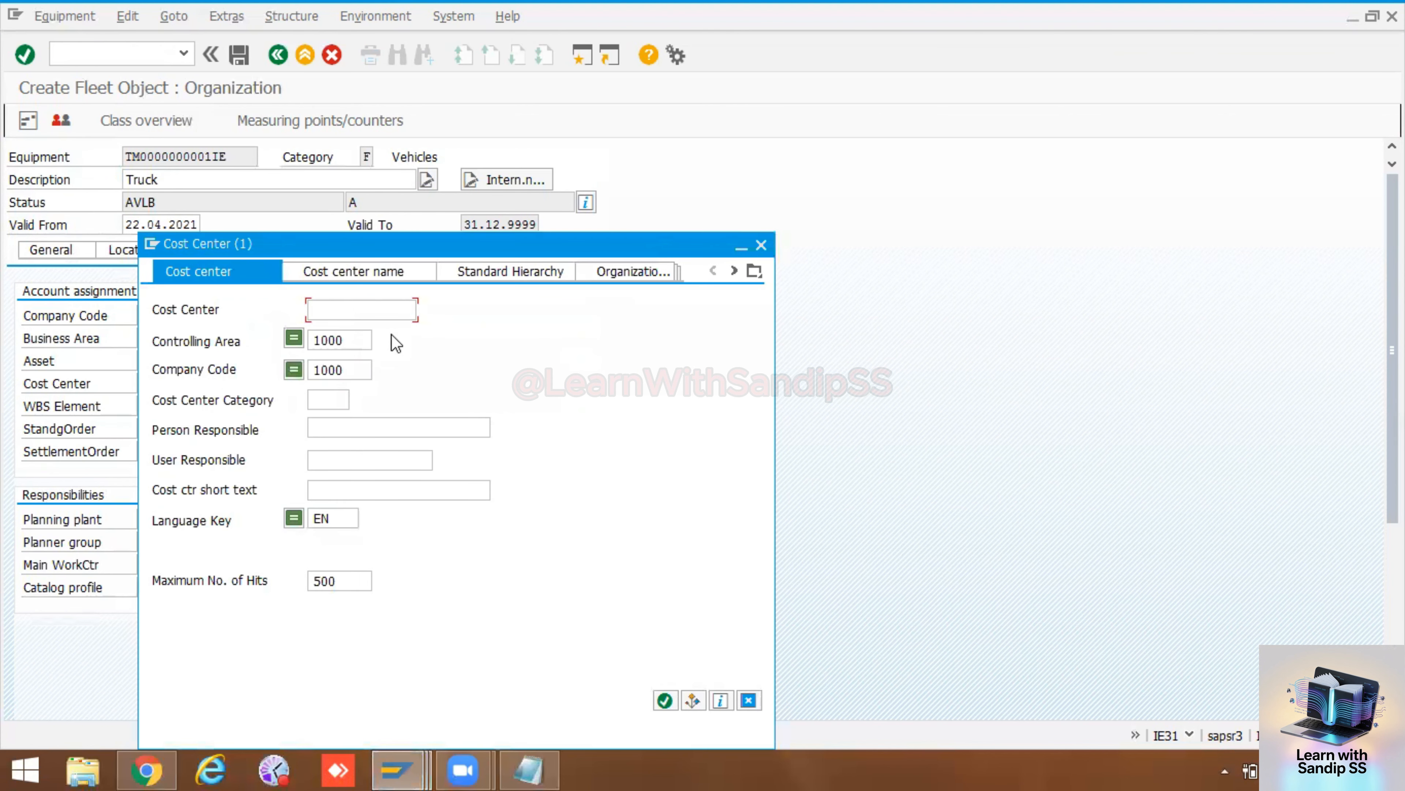
{"action": "left_click", "coordinate": [666, 701]}
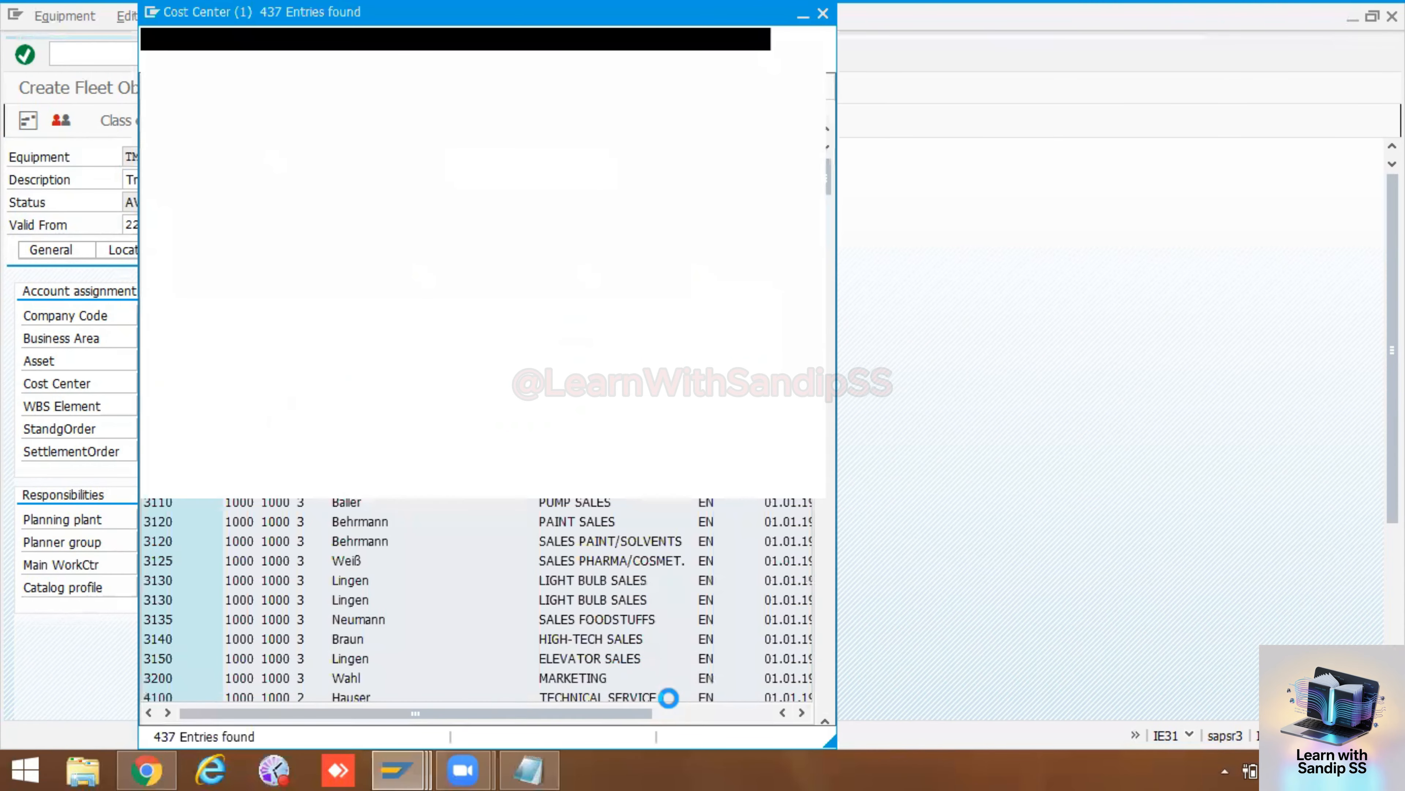
{"action": "double_click", "coordinate": [165, 132]}
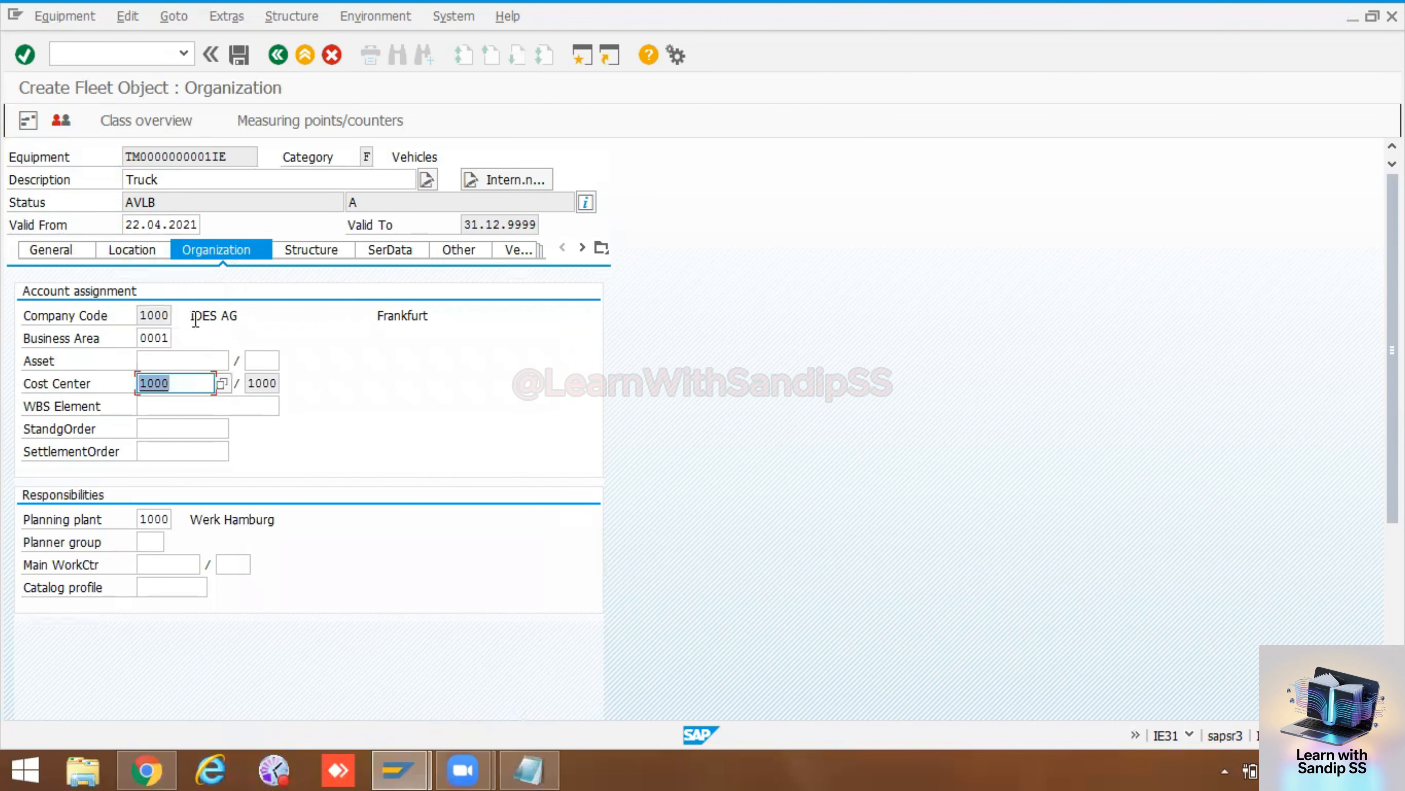
- Set the planner group to M01 and the main work center to mech01 in the responsibilities, and confirm the organization data
{"action": "left_click", "coordinate": [151, 541]}
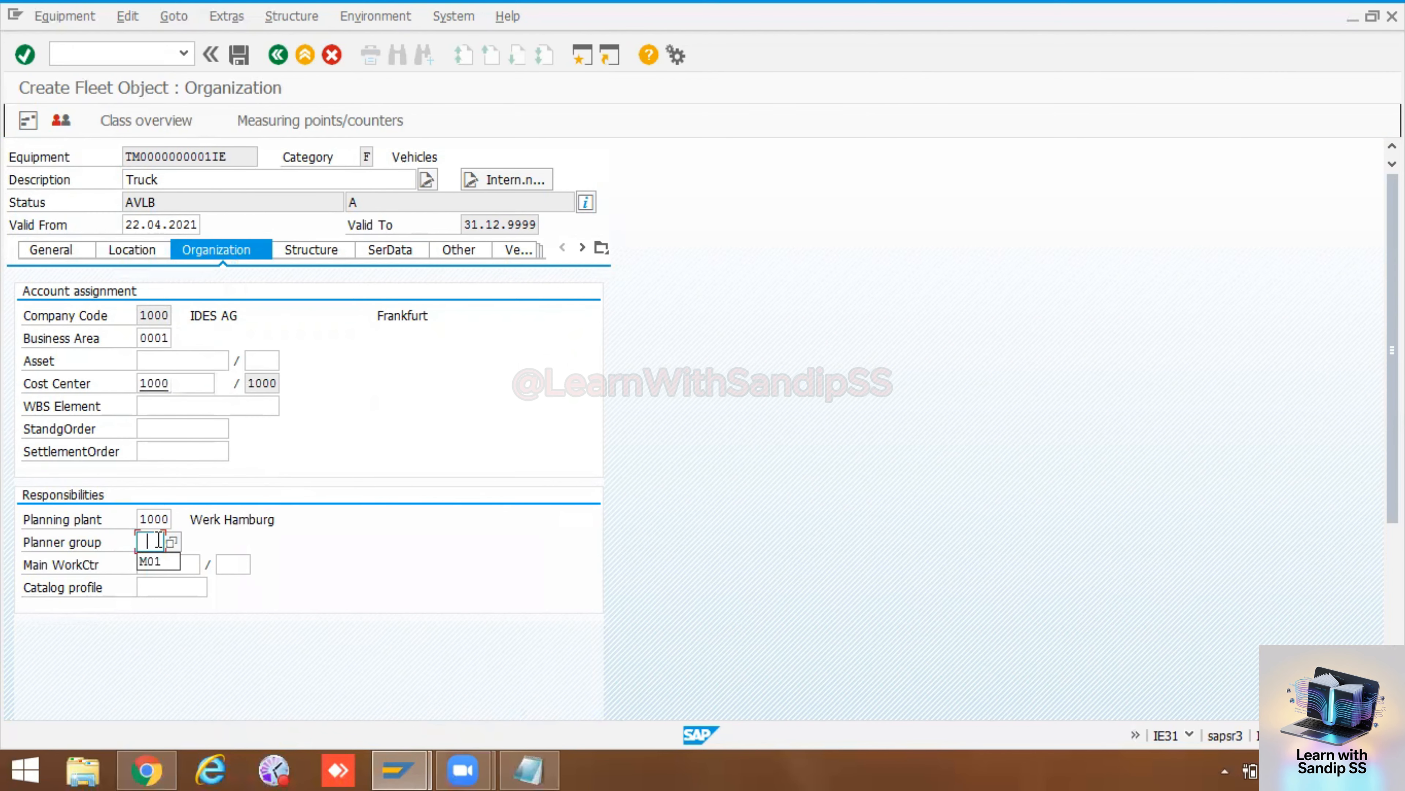
{"action": "left_click", "coordinate": [153, 561]}
{"action": "left_click", "coordinate": [160, 564]}
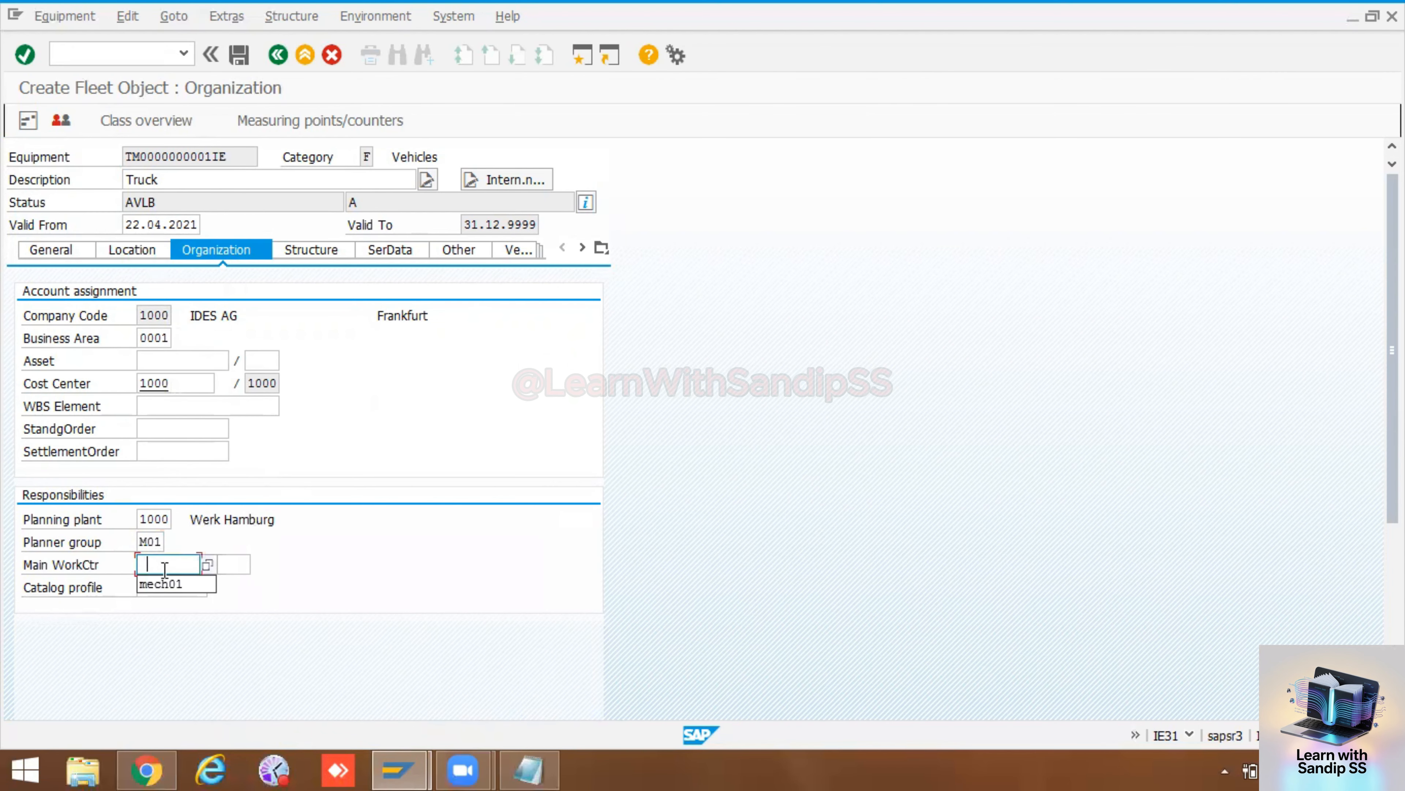
{"action": "left_click", "coordinate": [224, 565]}
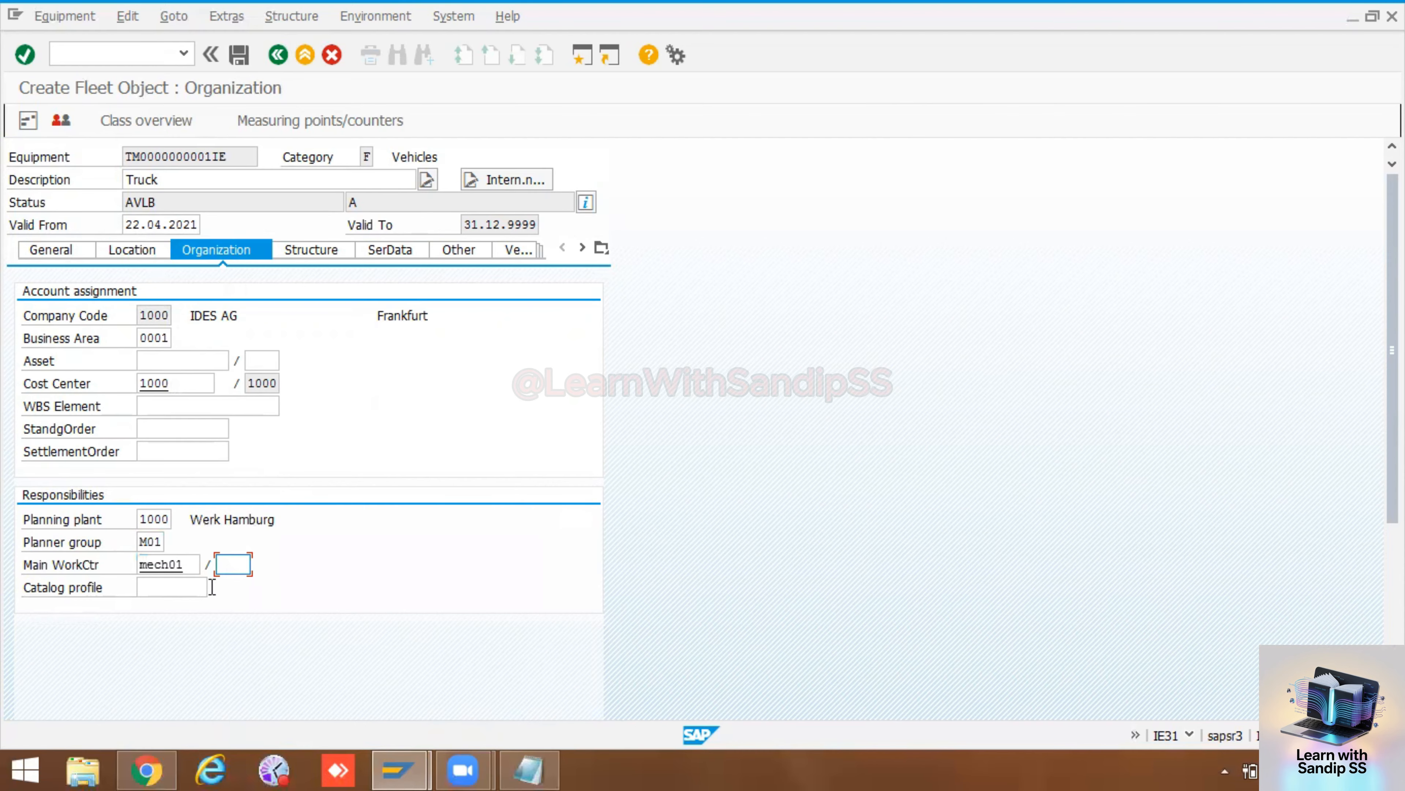
{"action": "key", "text": "Return"}
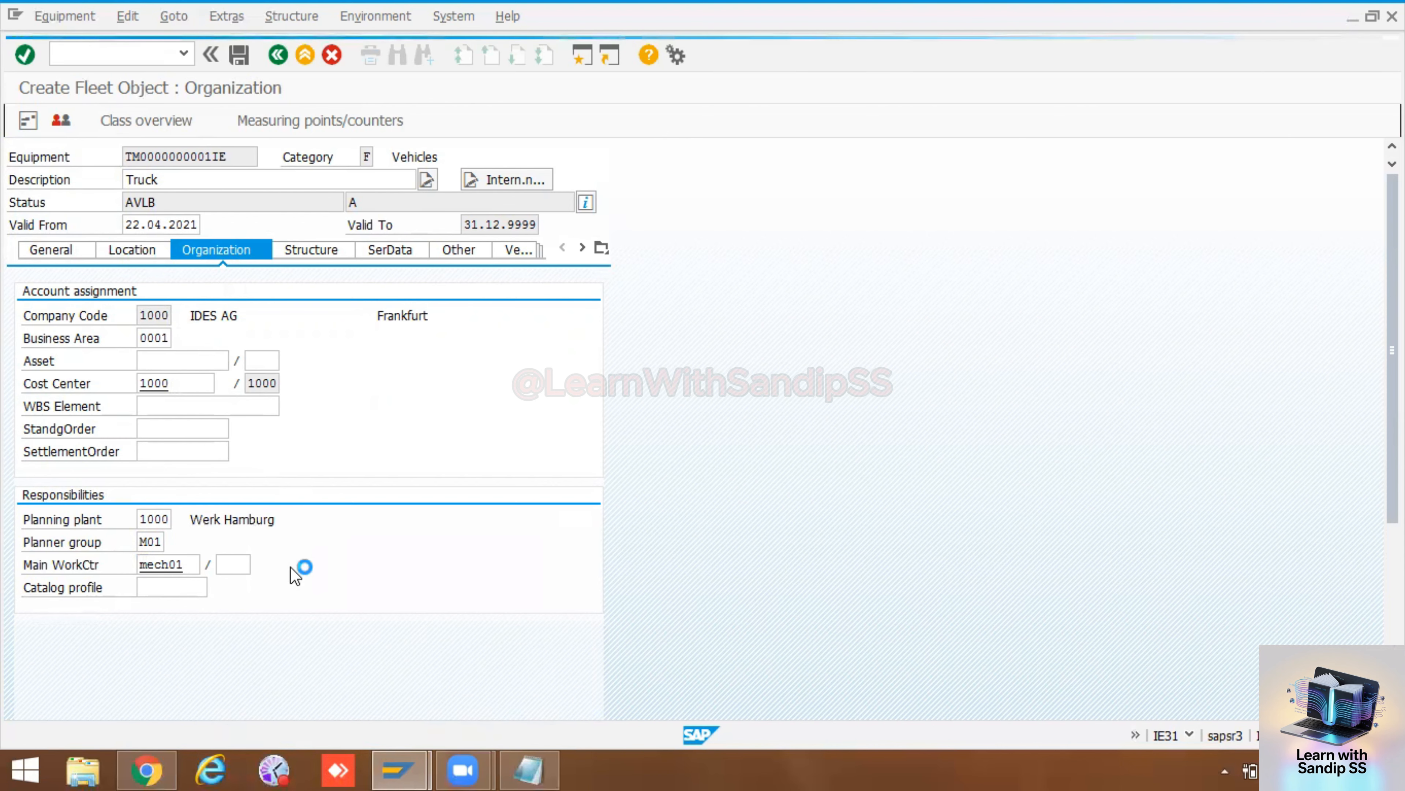
{"action": "key", "text": "Return"}
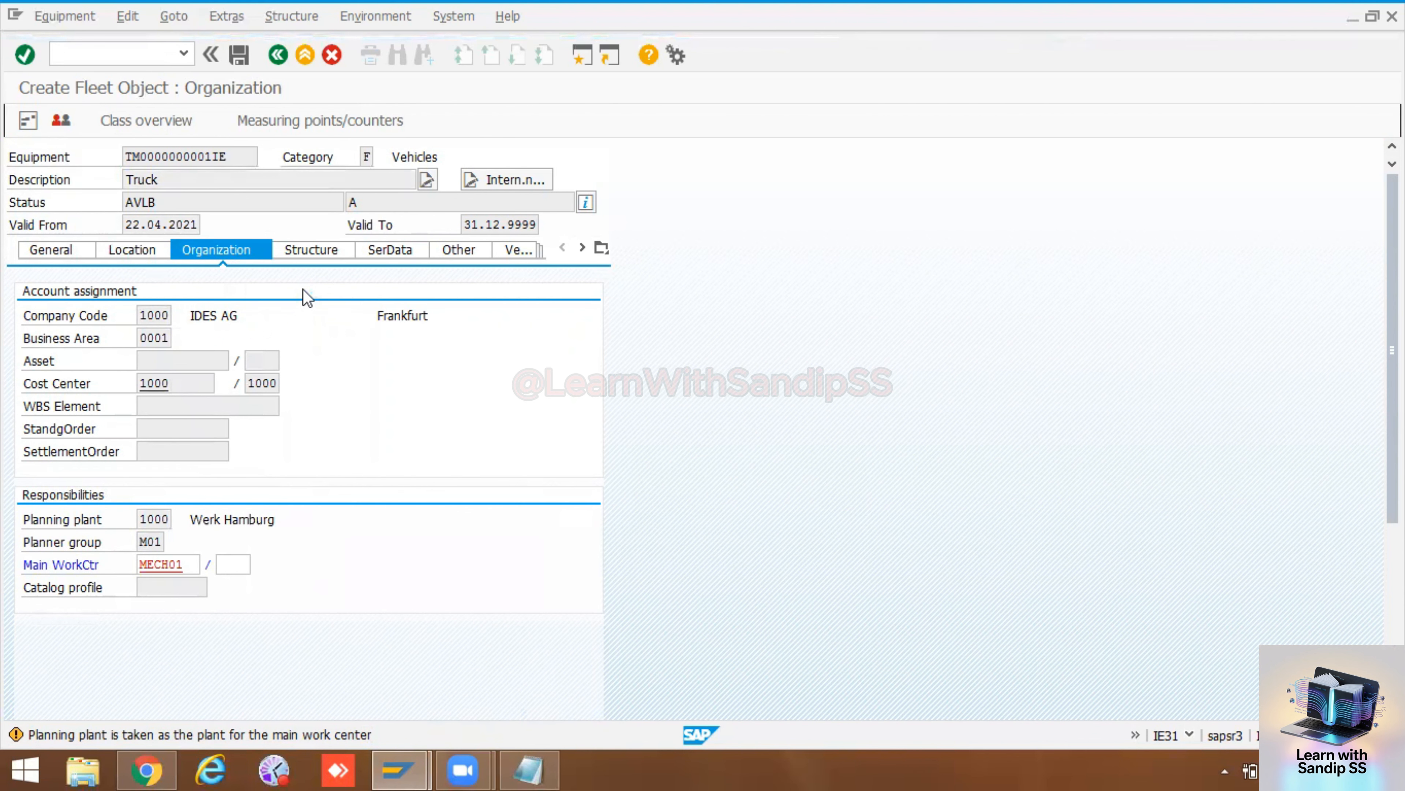
- In the structure data, set the truck's installation location to functional location ta1-aby-con2 and install it with data transfer
{"action": "left_click", "coordinate": [318, 255]}
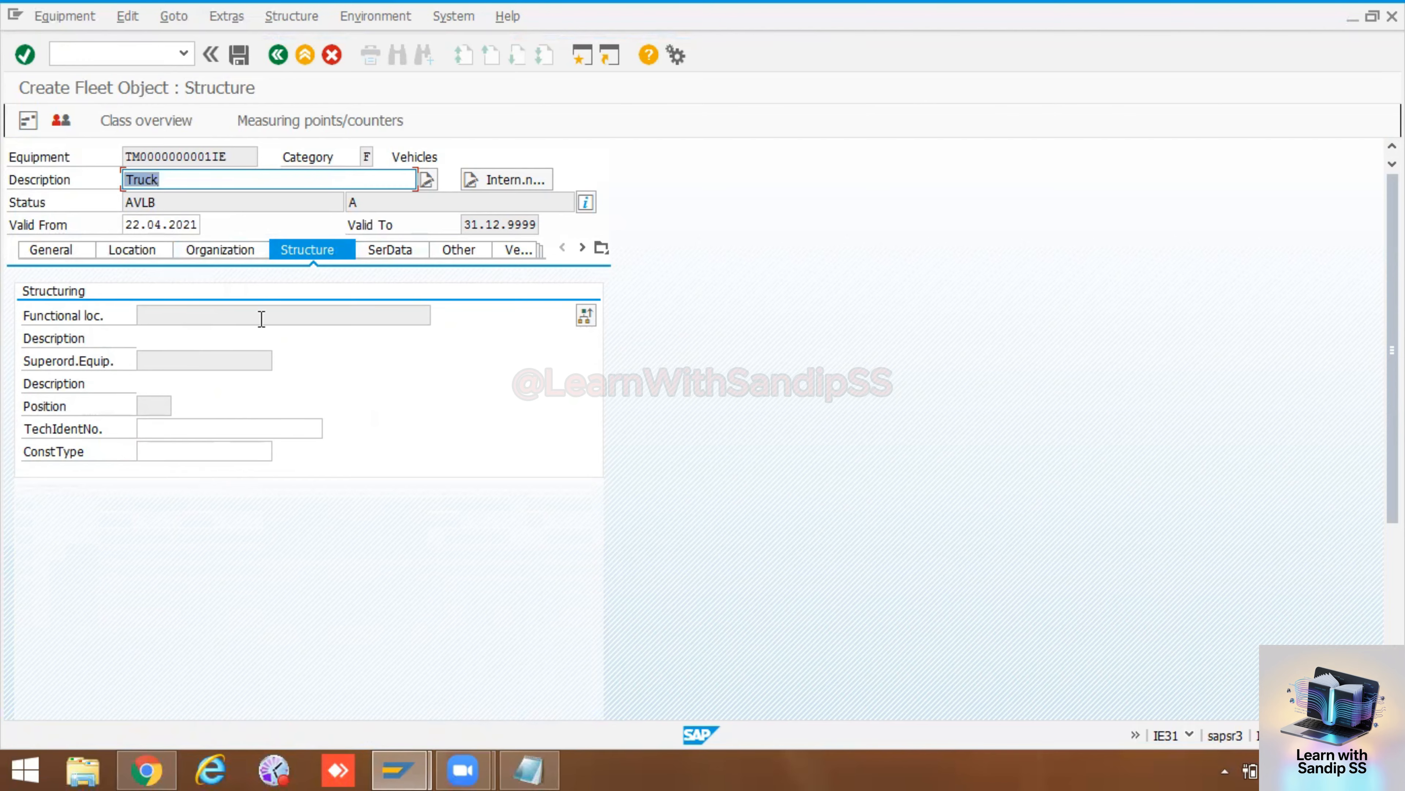
{"action": "left_click", "coordinate": [586, 316]}
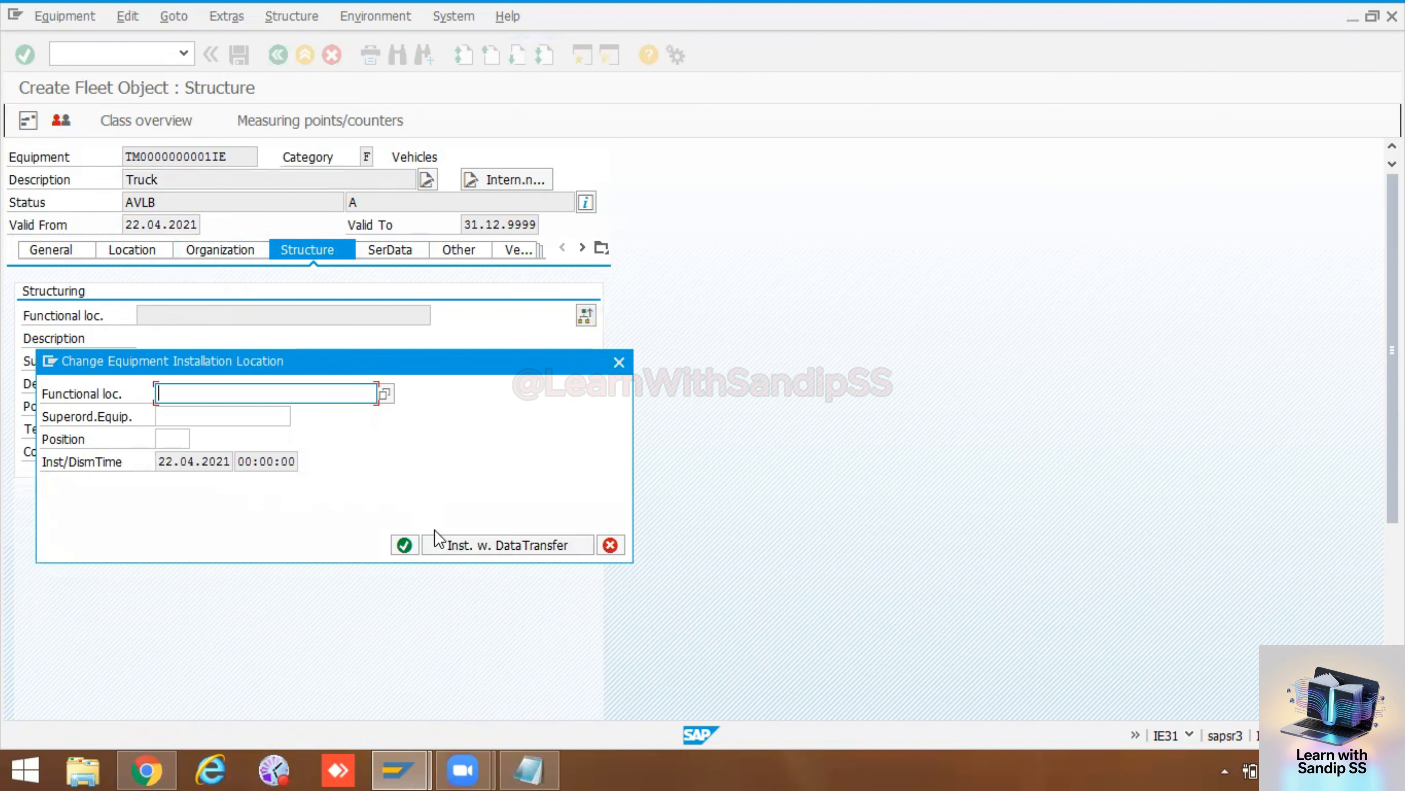
{"action": "type", "text": "t"}
{"action": "left_click", "coordinate": [214, 417]}
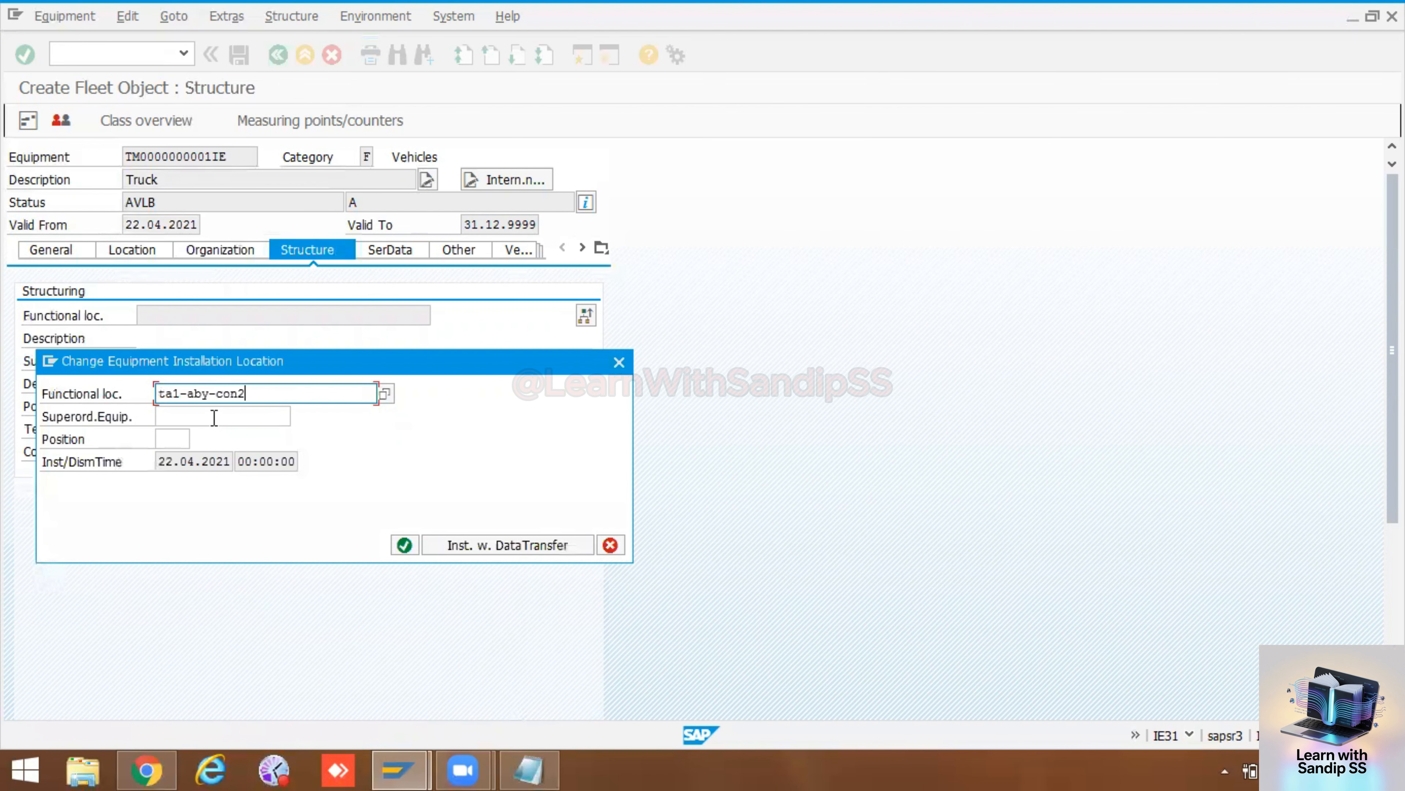
{"action": "left_click", "coordinate": [504, 547]}
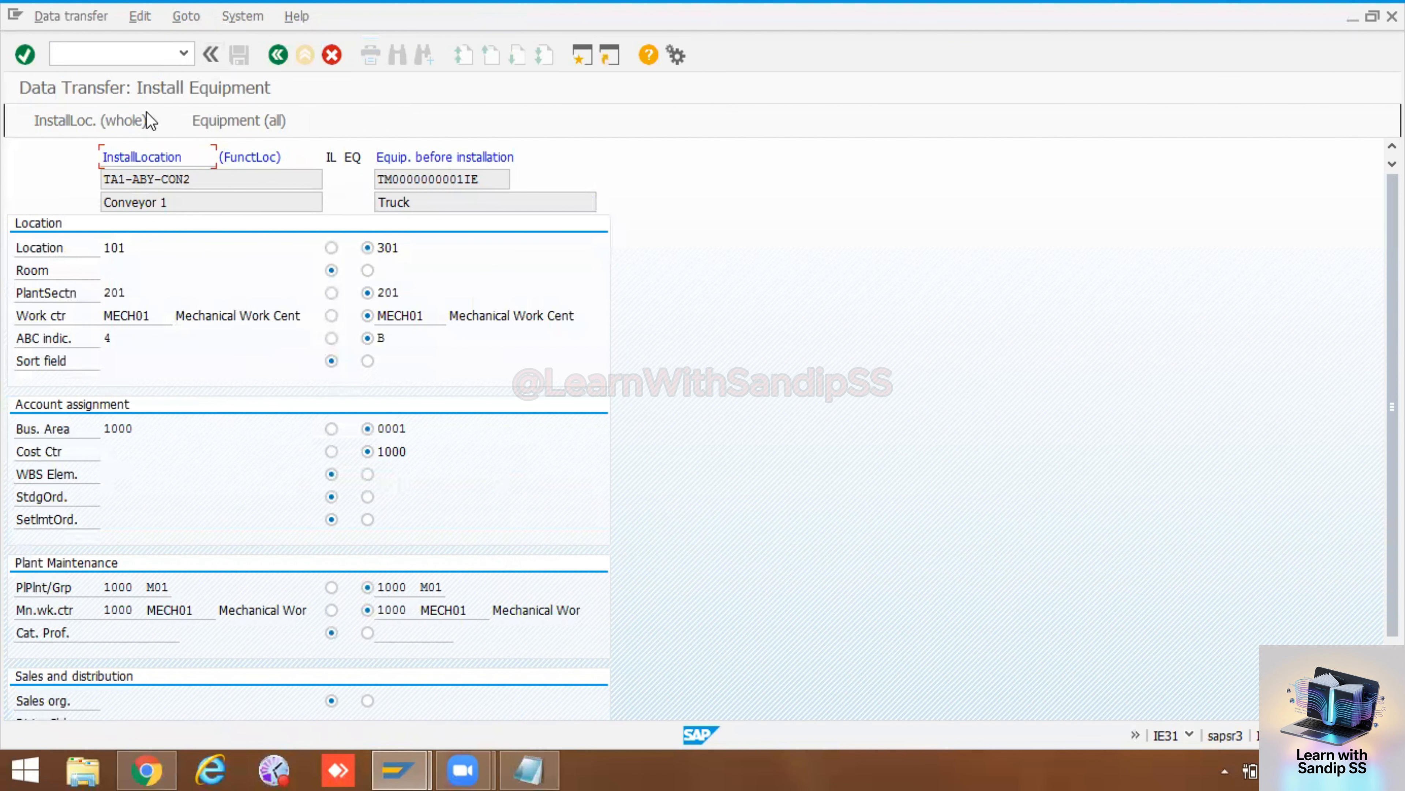
- Transfer the whole set of data from the installation location to the truck and confirm the installation
{"action": "left_click", "coordinate": [138, 122]}
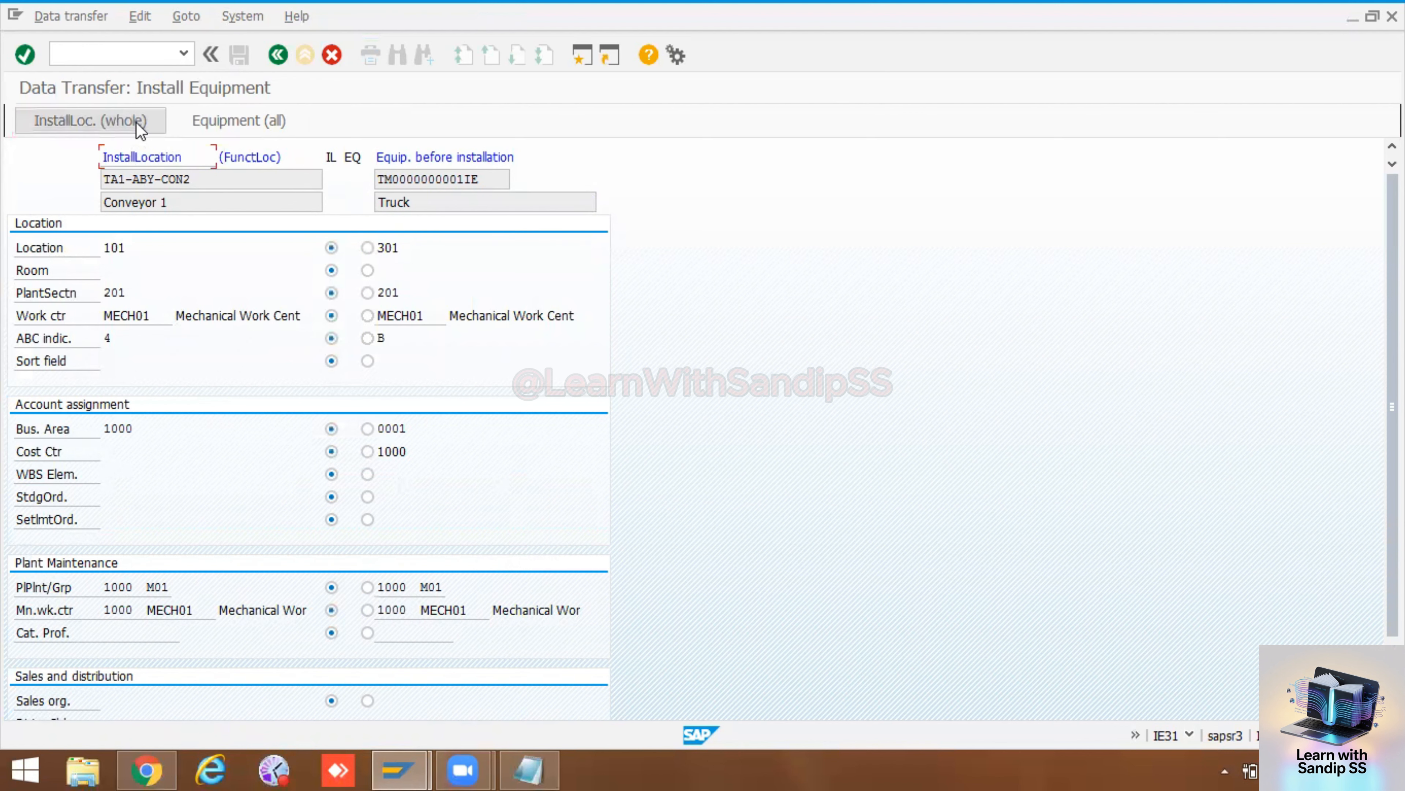
{"action": "left_click", "coordinate": [276, 56]}
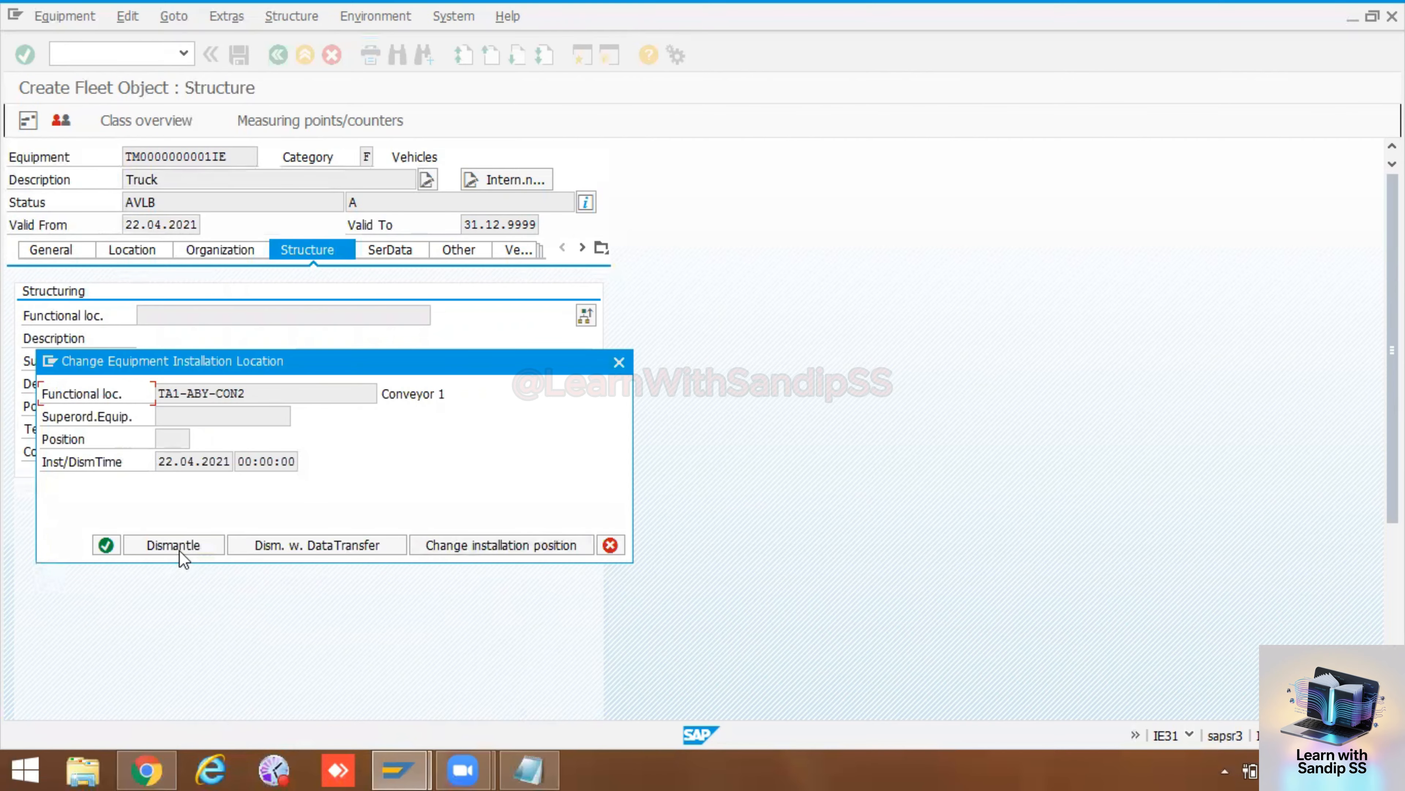
{"action": "left_click", "coordinate": [105, 544]}
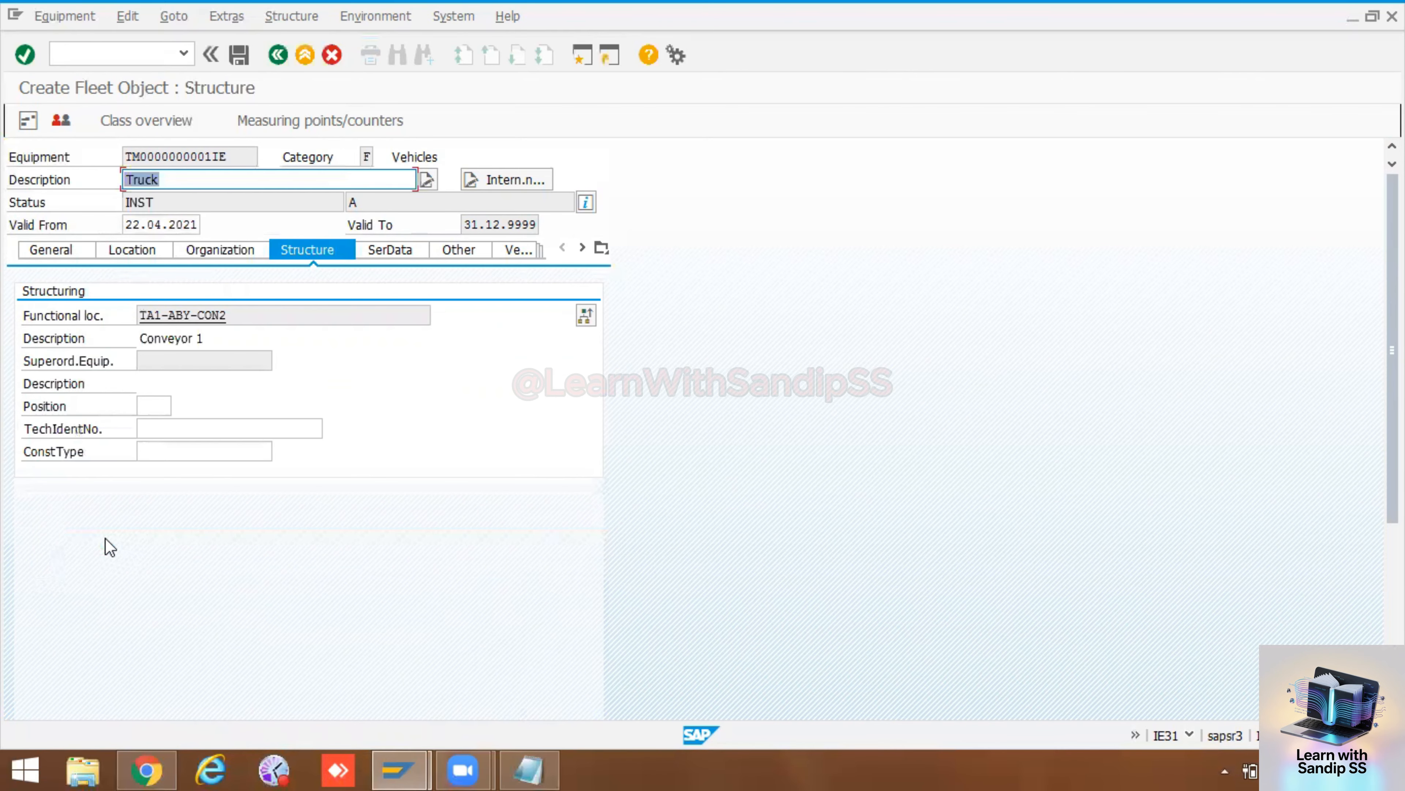
- Show the truck's serial number data and change the equipment description to Truck 01
{"action": "left_click", "coordinate": [396, 251]}
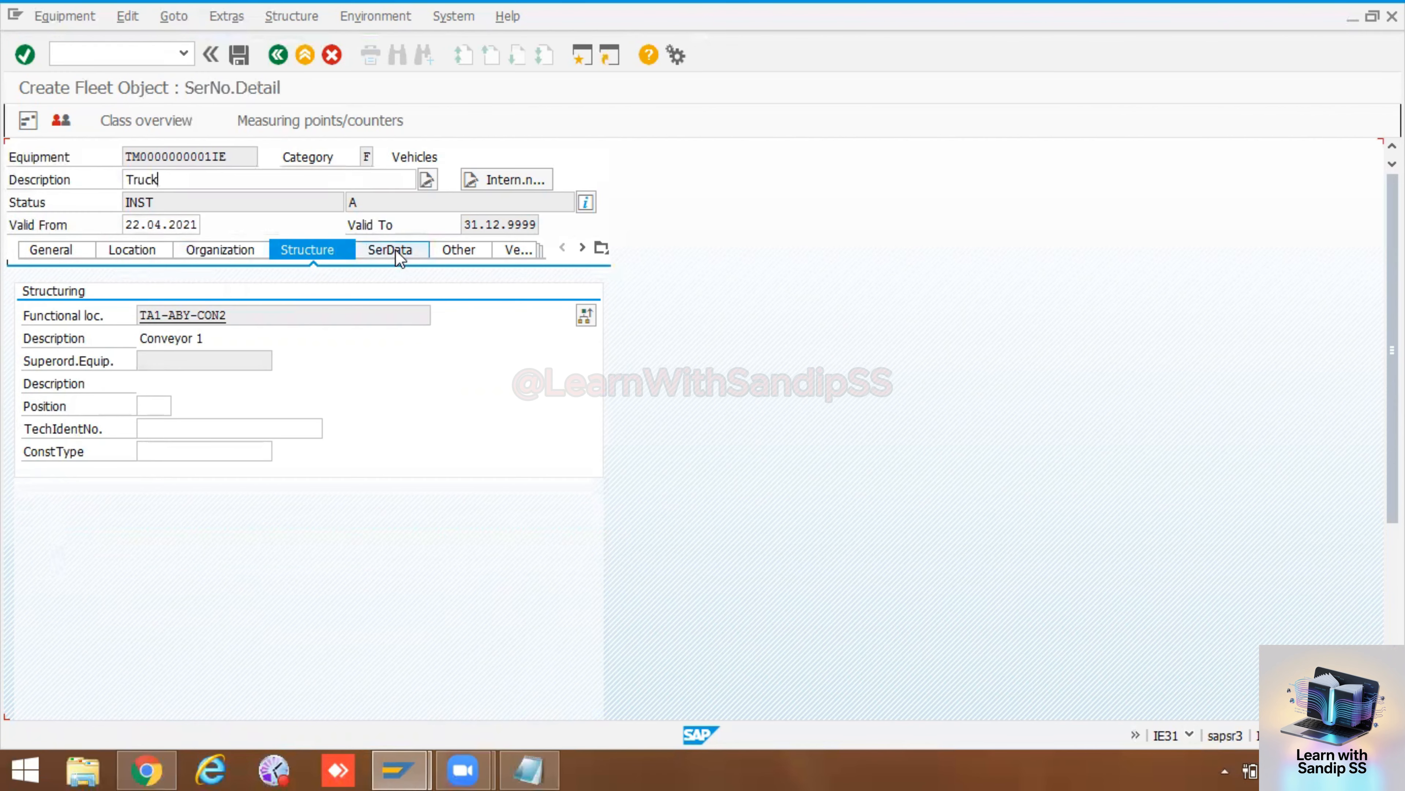
{"action": "left_click", "coordinate": [192, 315]}
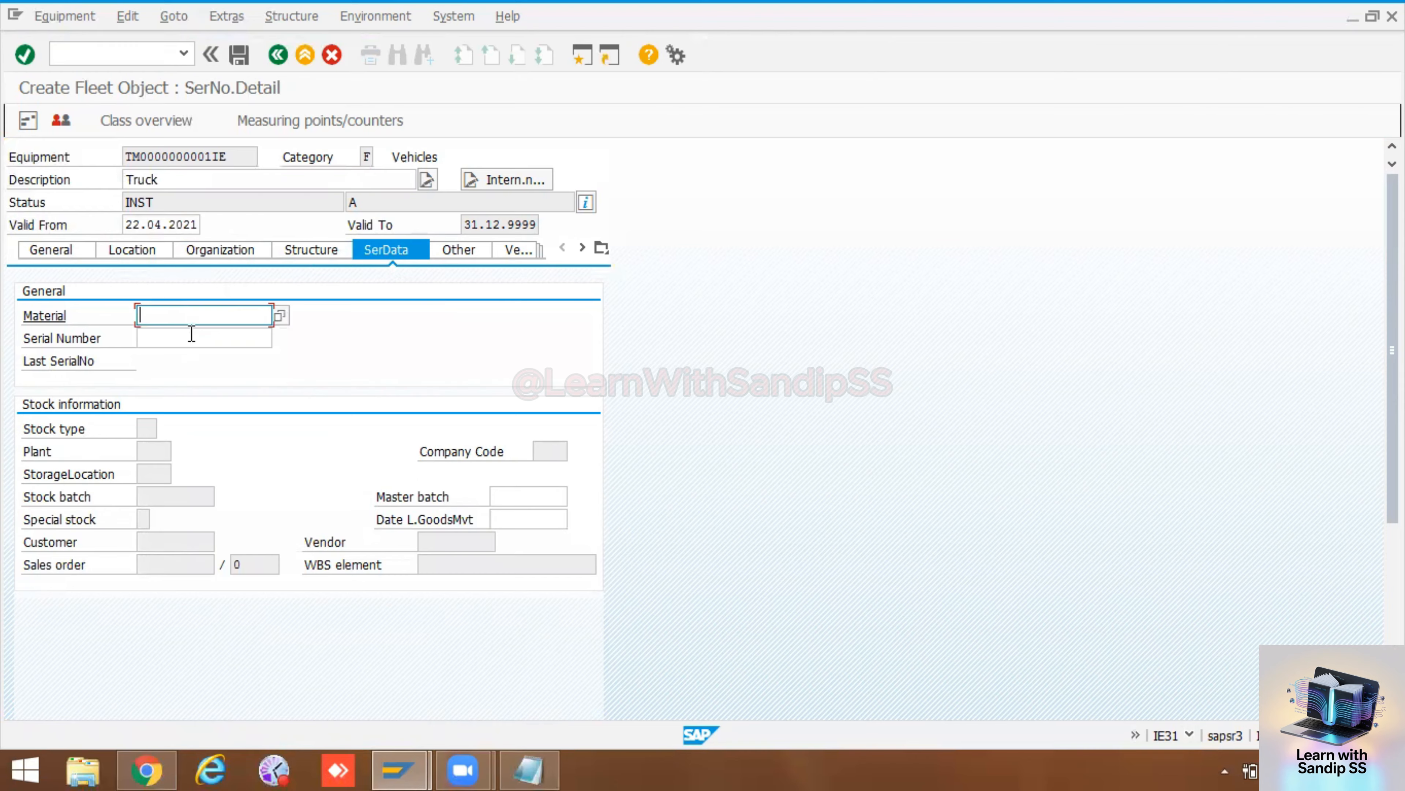
{"action": "left_click", "coordinate": [191, 334]}
{"action": "left_click", "coordinate": [150, 360]}
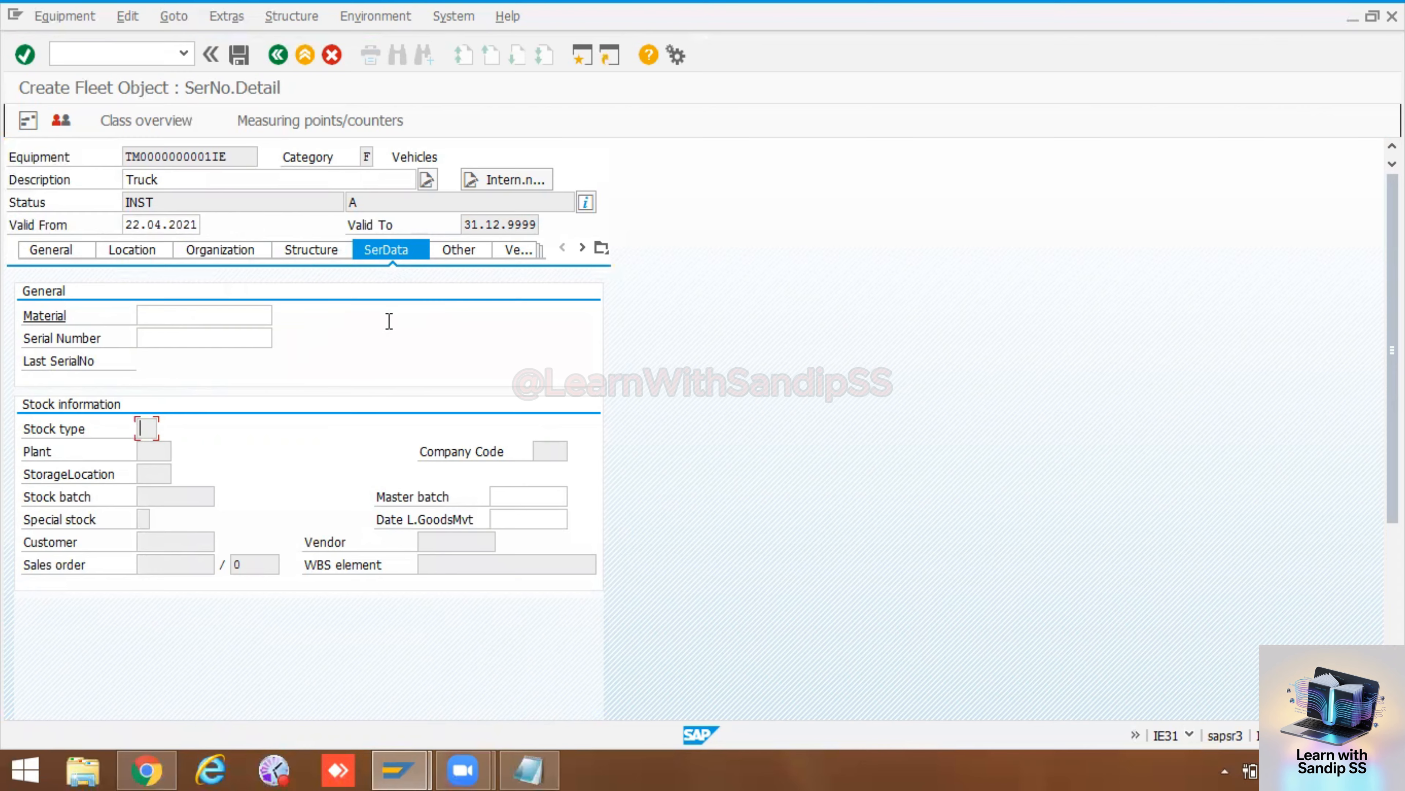
{"action": "left_click", "coordinate": [210, 324]}
{"action": "left_click", "coordinate": [189, 179]}
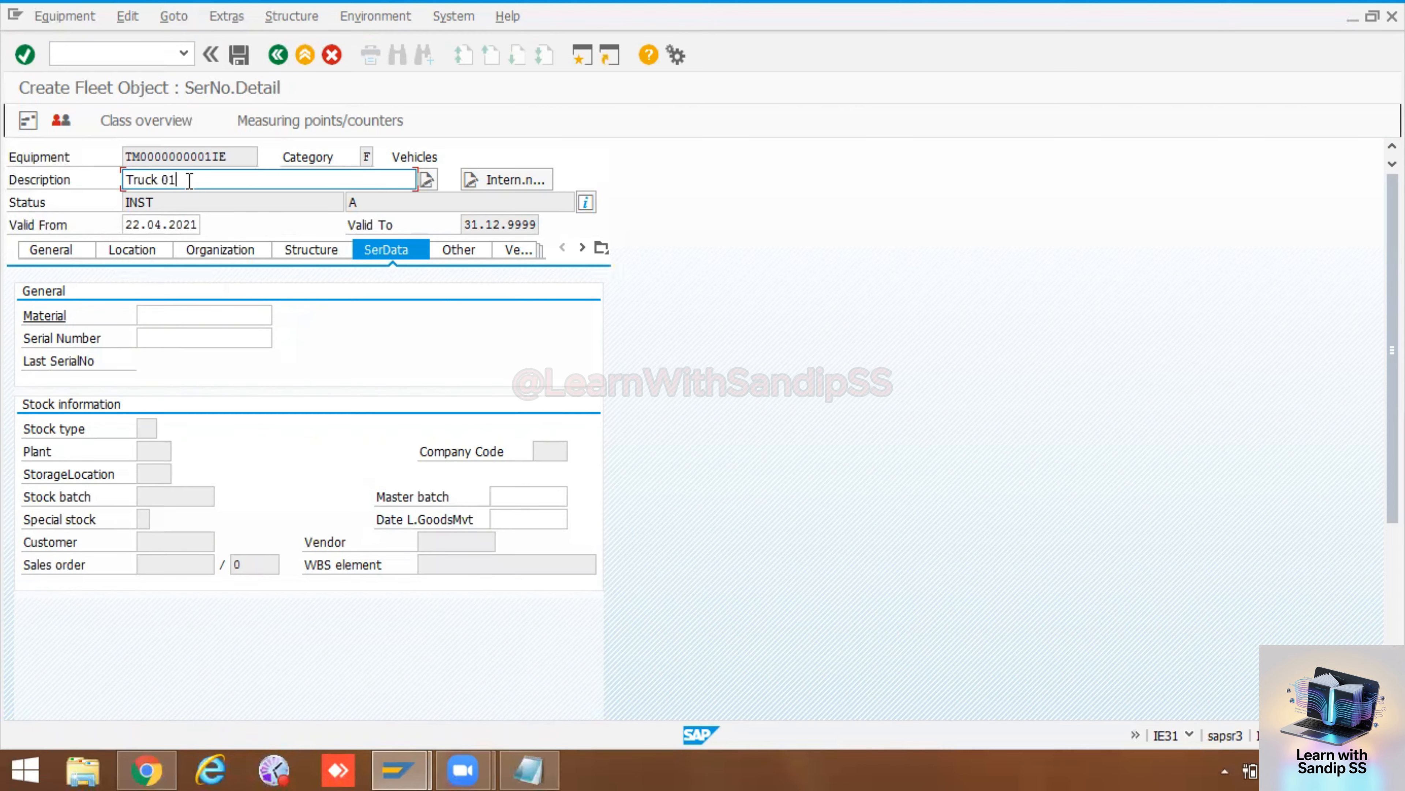
{"action": "type", "text": "01"}
- Examine the serial data's material and serial number fields and browse the list of available materials without choosing one
{"action": "left_click", "coordinate": [235, 333]}
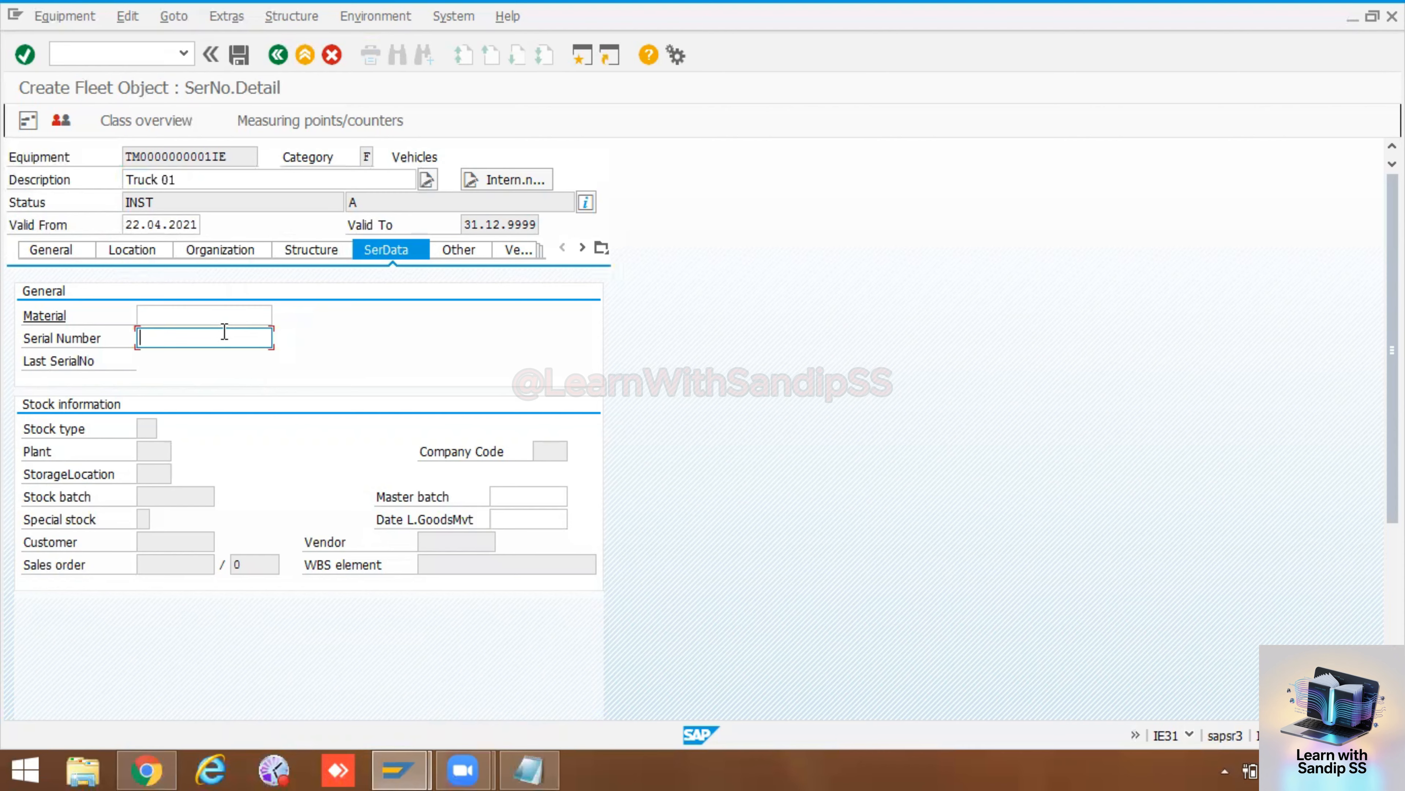
{"action": "left_click", "coordinate": [194, 313]}
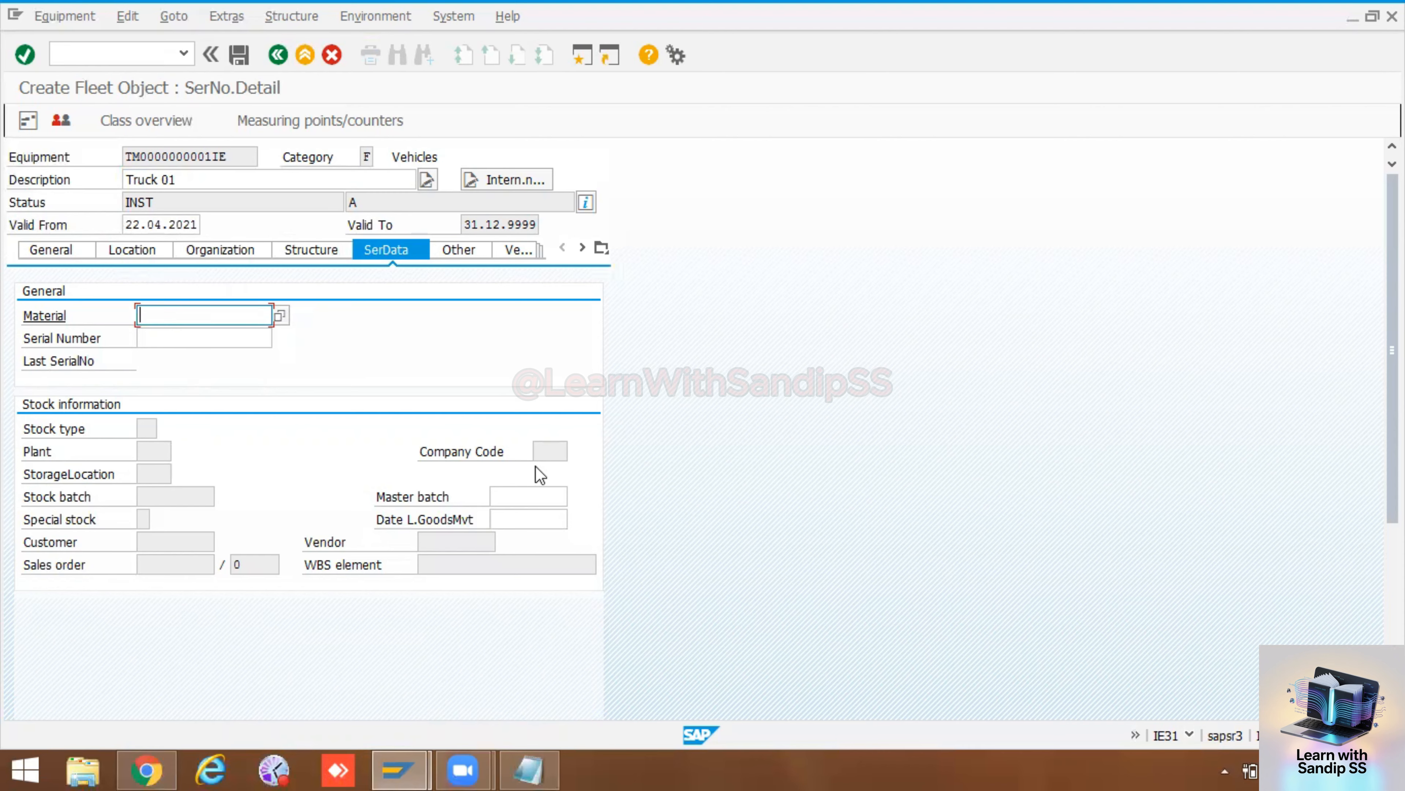
{"action": "left_click", "coordinate": [556, 452]}
{"action": "left_click", "coordinate": [147, 313]}
{"action": "left_click", "coordinate": [149, 338]}
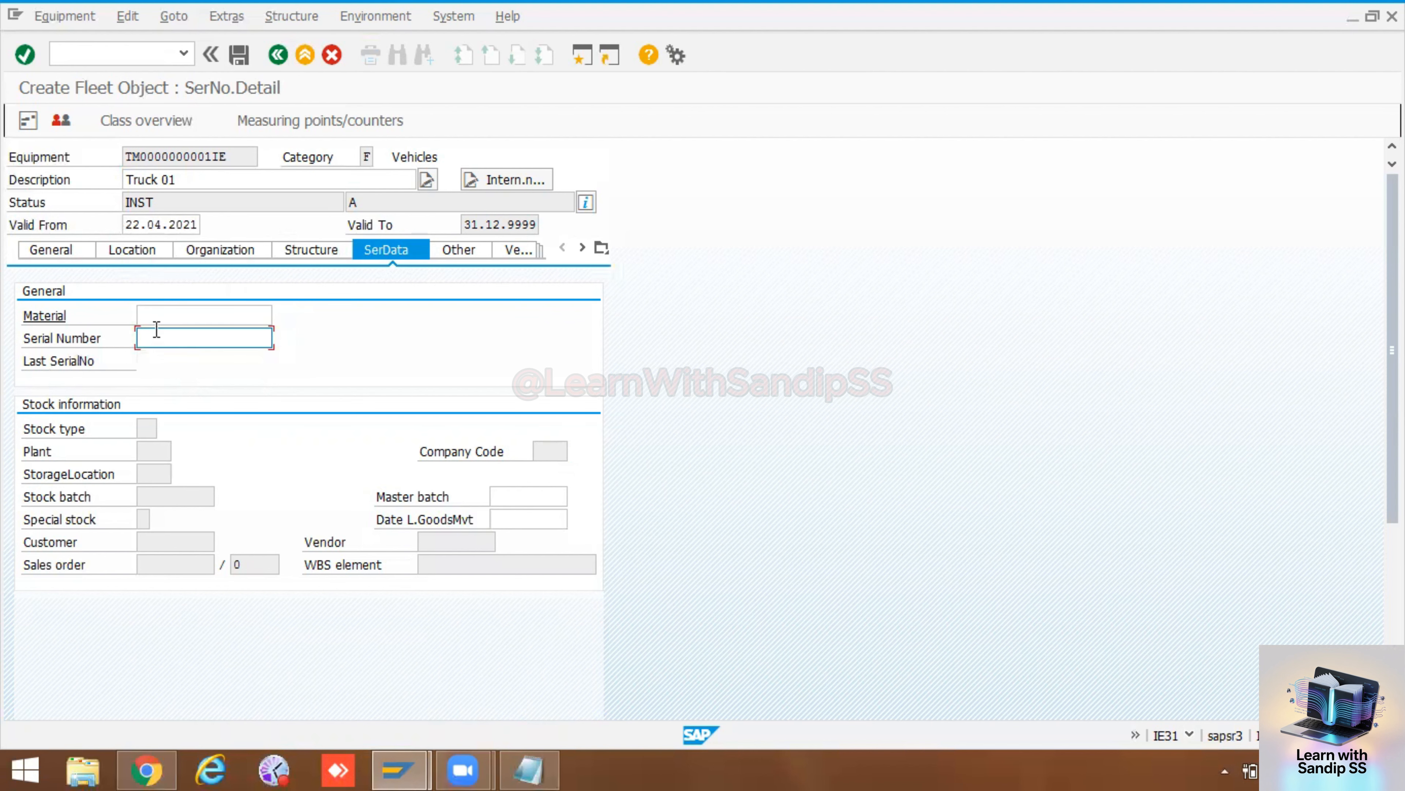
{"action": "left_click", "coordinate": [157, 316]}
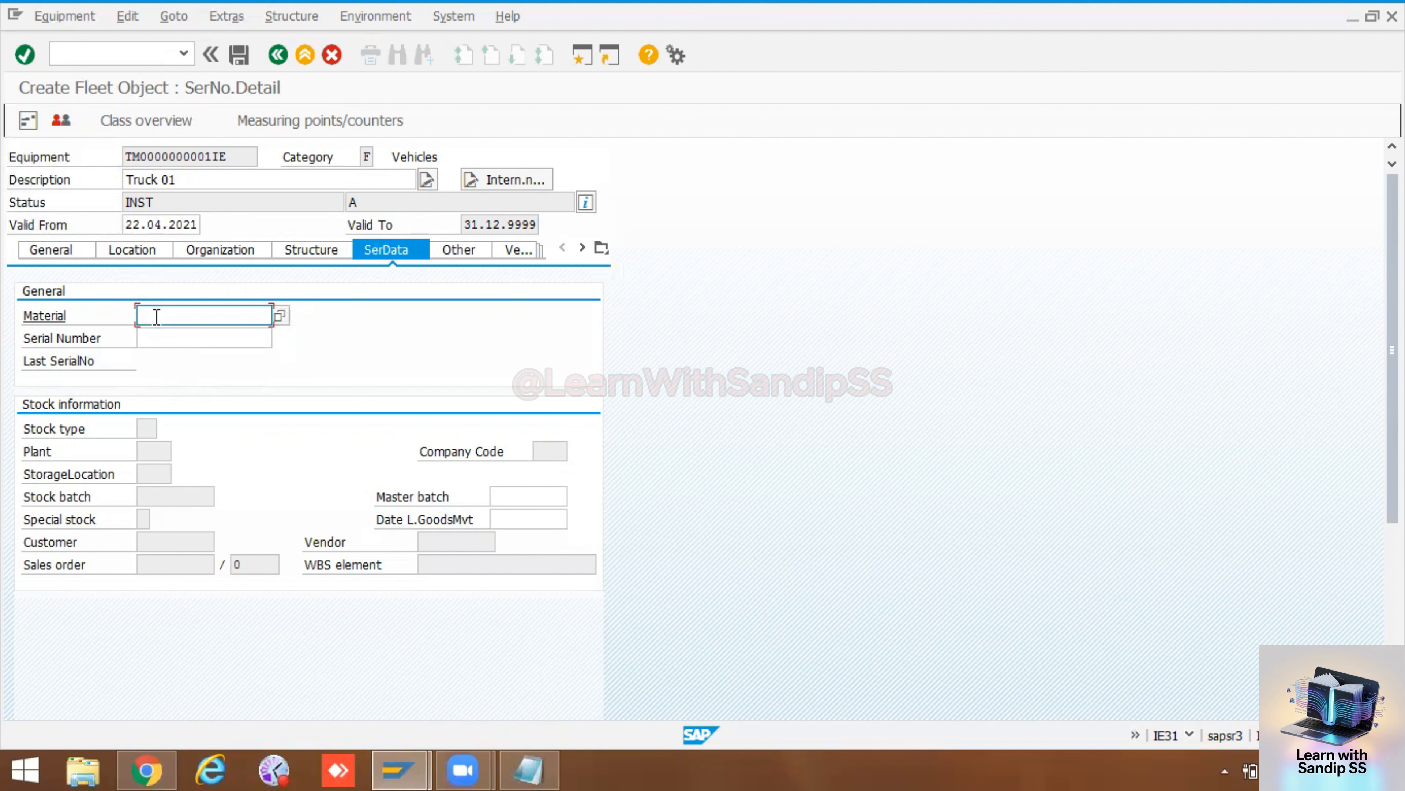
{"action": "left_click", "coordinate": [280, 314]}
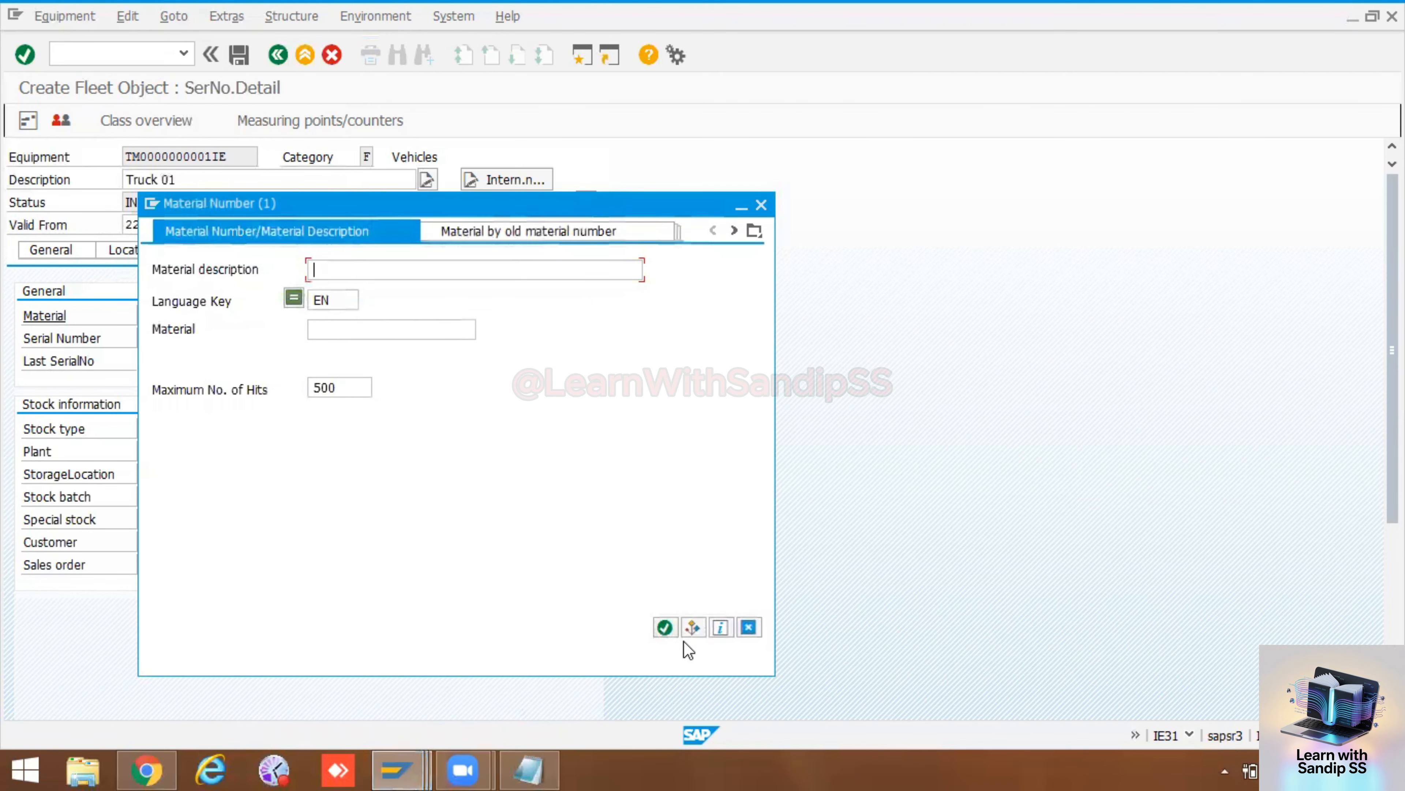
{"action": "left_click", "coordinate": [666, 628]}
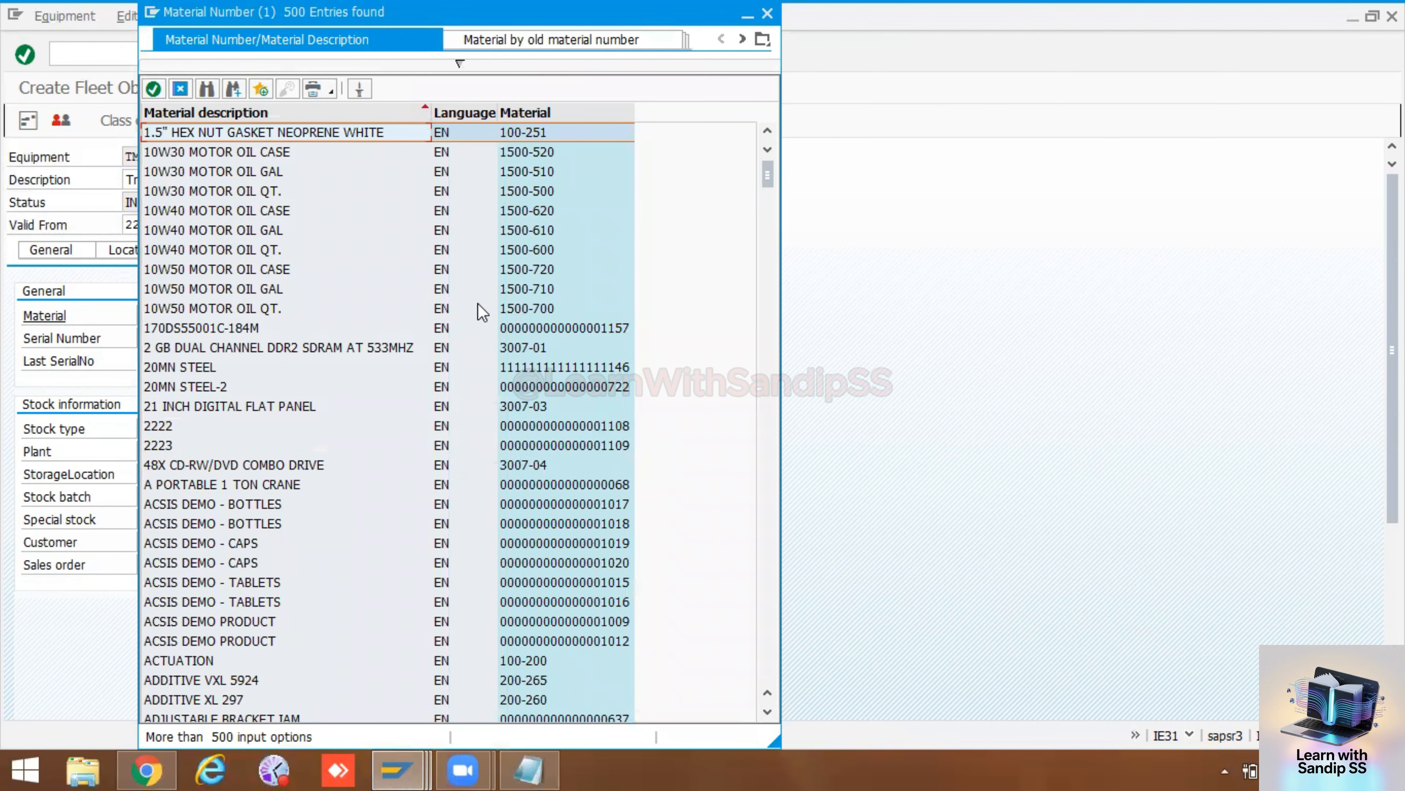
{"action": "scroll", "coordinate": [481, 312], "scroll_direction": "down", "scroll_amount": 18}
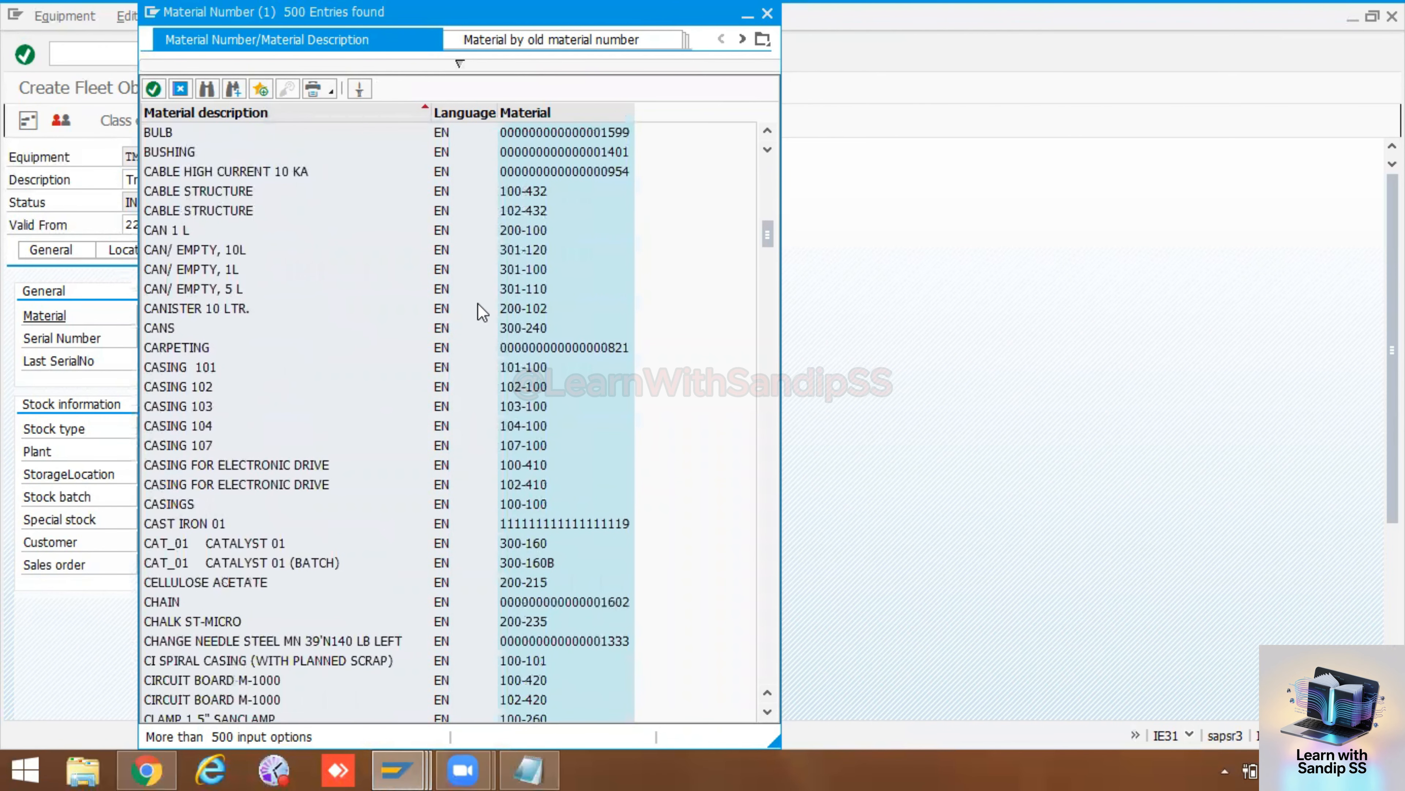
{"action": "key", "text": "Escape"}
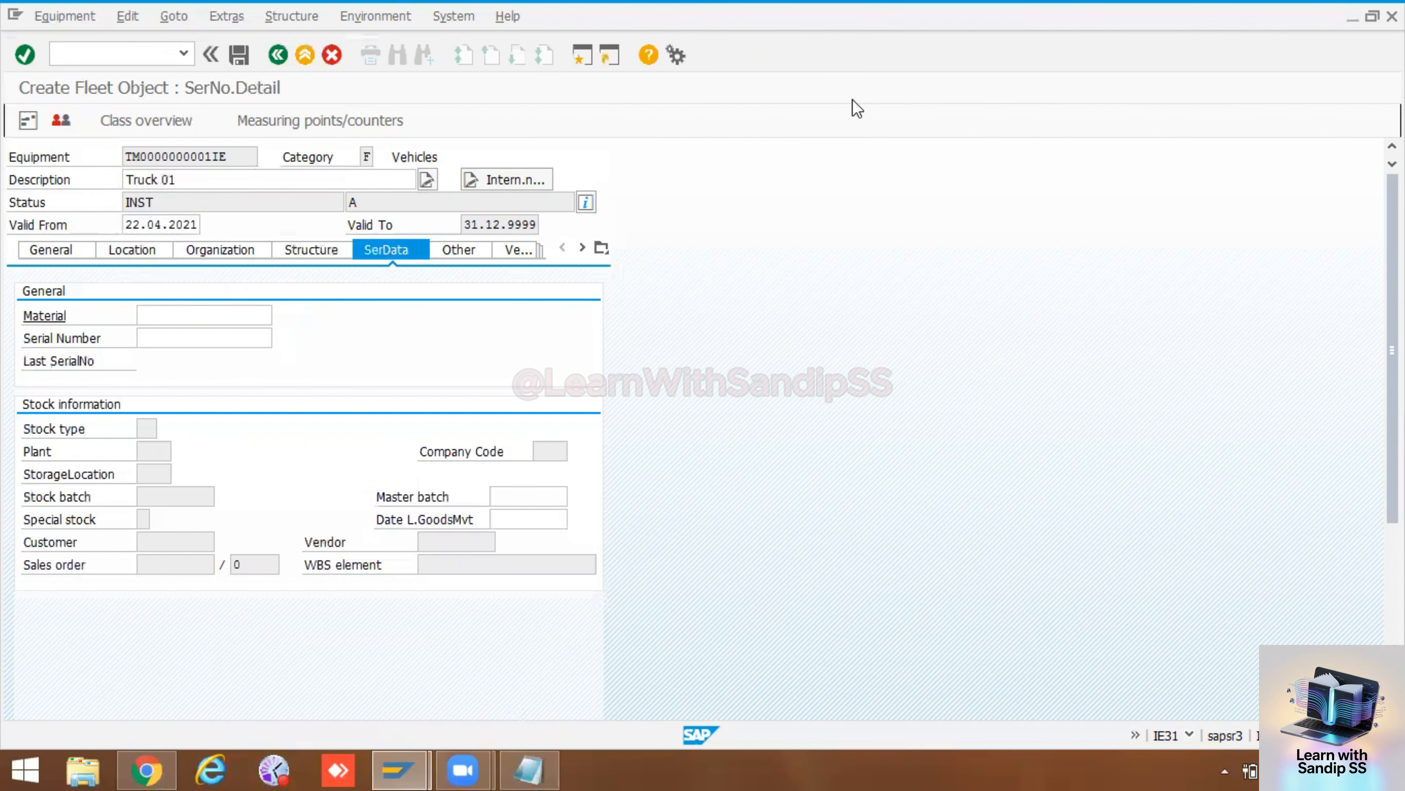
- Examine the vendor, customer, operator and delivery date fields in the truck's other data
{"action": "left_click", "coordinate": [449, 251]}
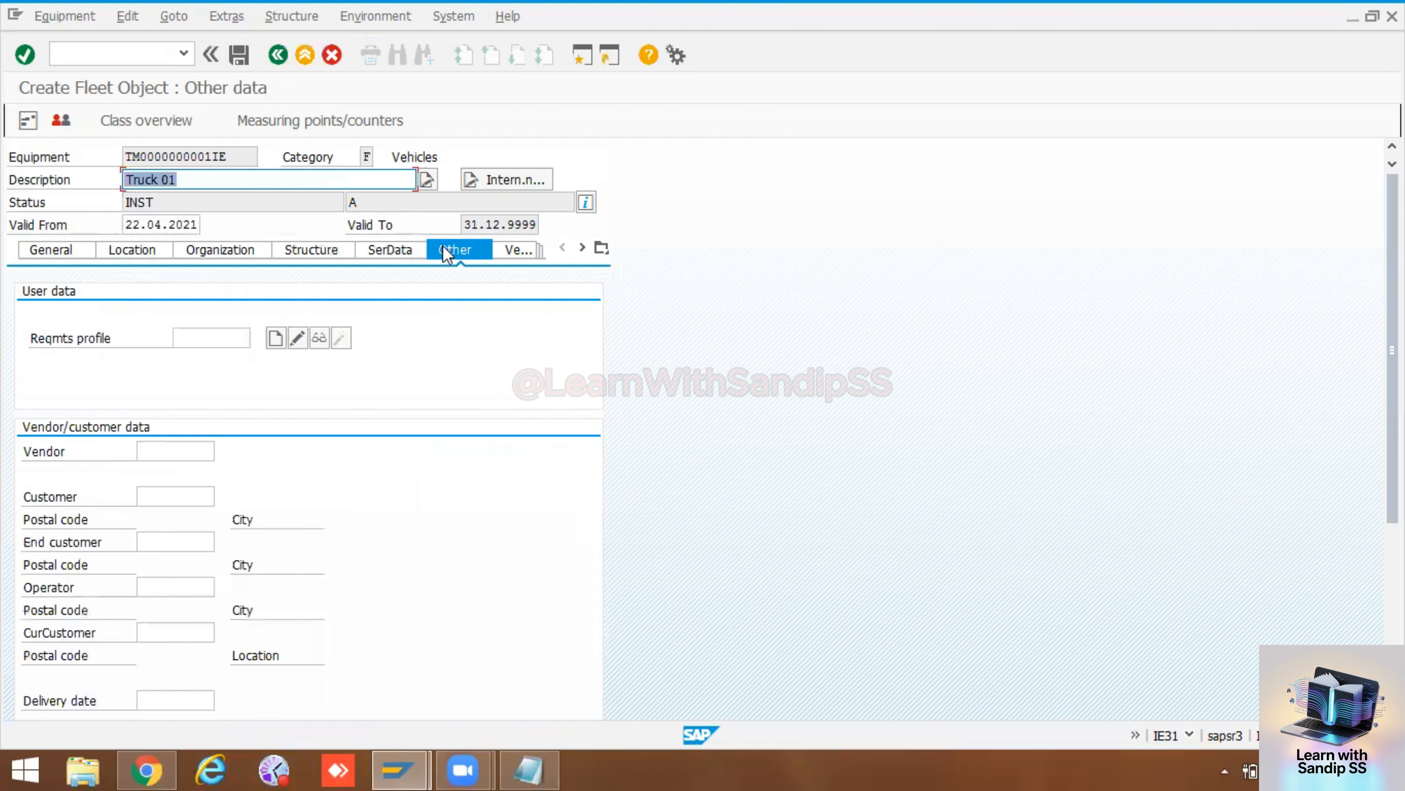
{"action": "left_click", "coordinate": [150, 449]}
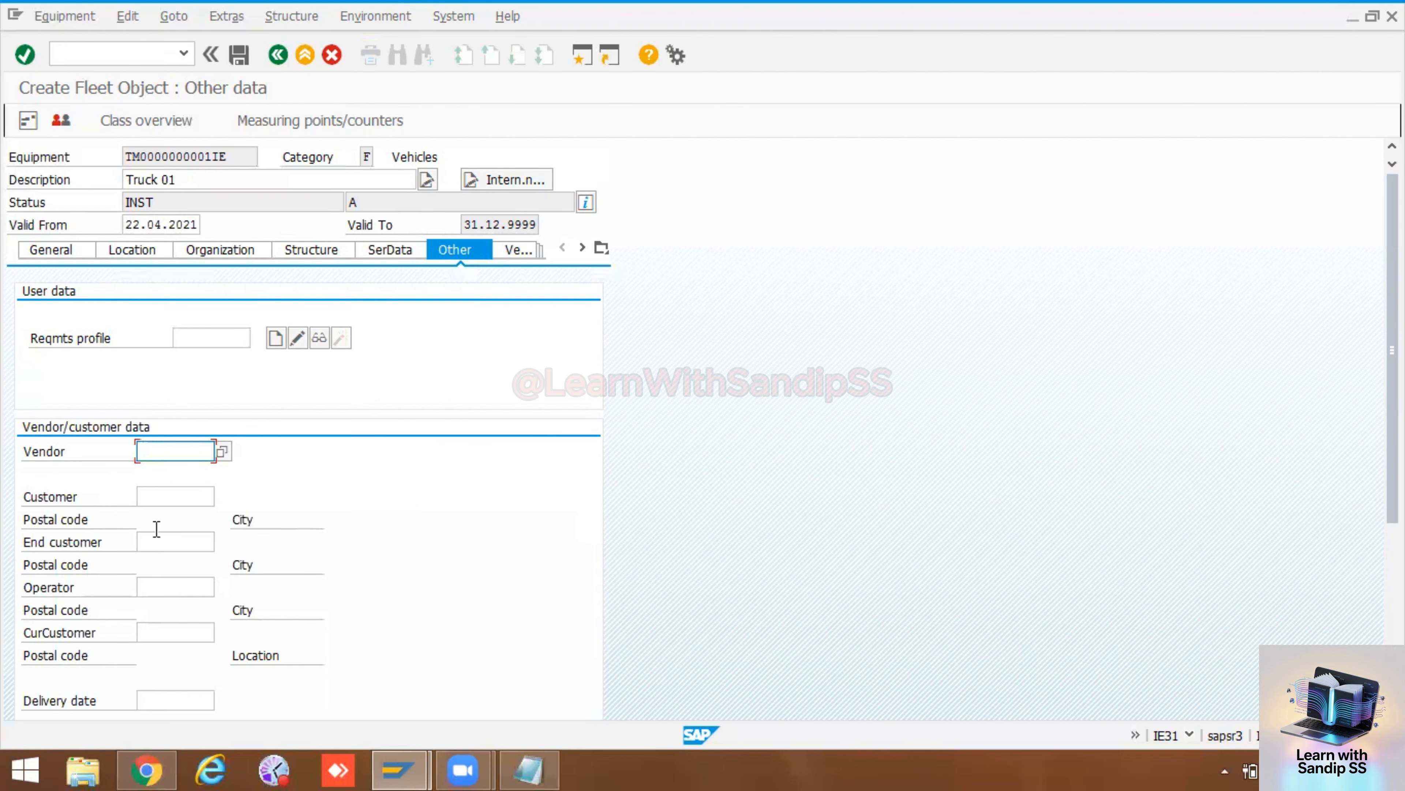
{"action": "scroll", "coordinate": [156, 530], "scroll_direction": "down", "scroll_amount": 2}
{"action": "scroll", "coordinate": [145, 609], "scroll_direction": "up", "scroll_amount": 2}
{"action": "left_click", "coordinate": [168, 497]}
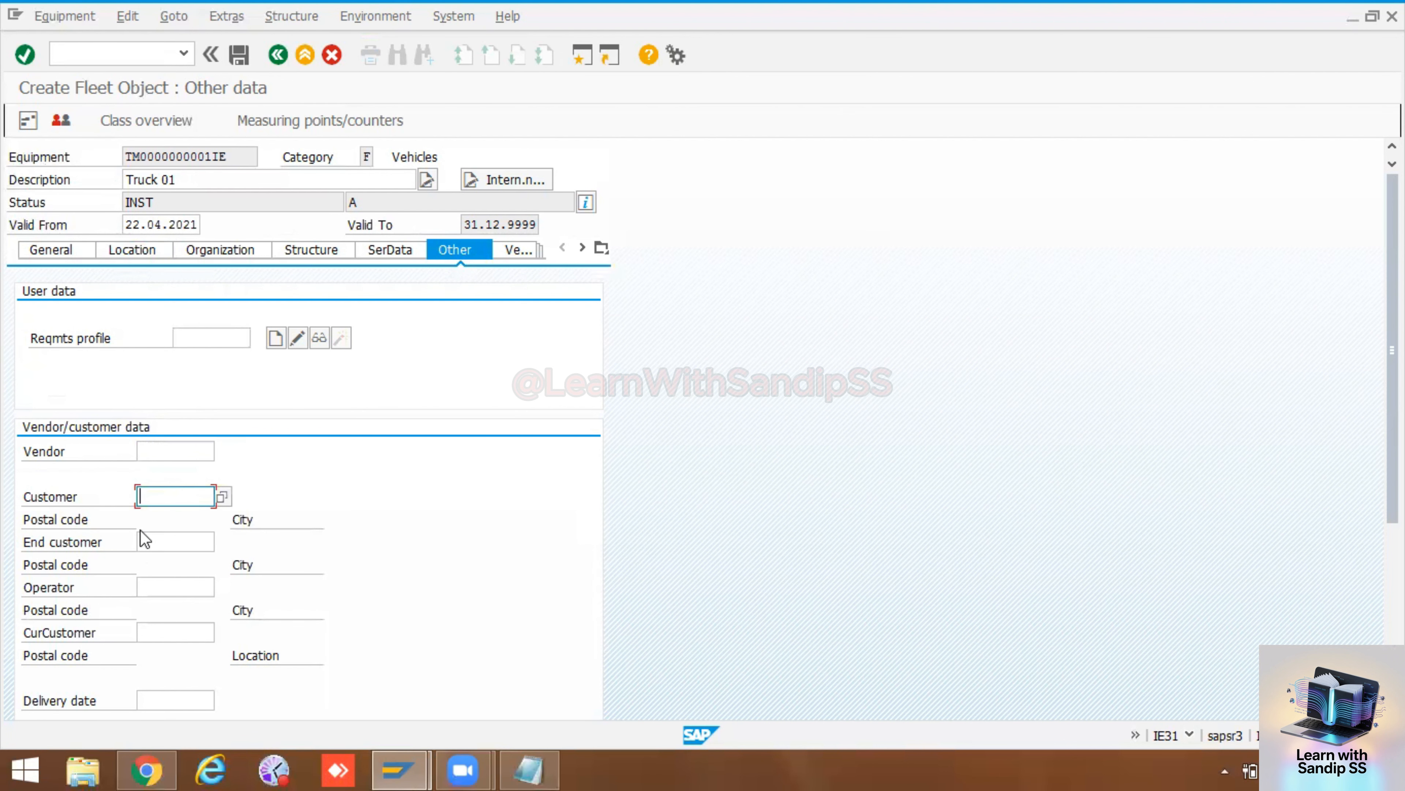
{"action": "left_click", "coordinate": [177, 524]}
{"action": "left_click", "coordinate": [170, 498]}
{"action": "left_click", "coordinate": [173, 518]}
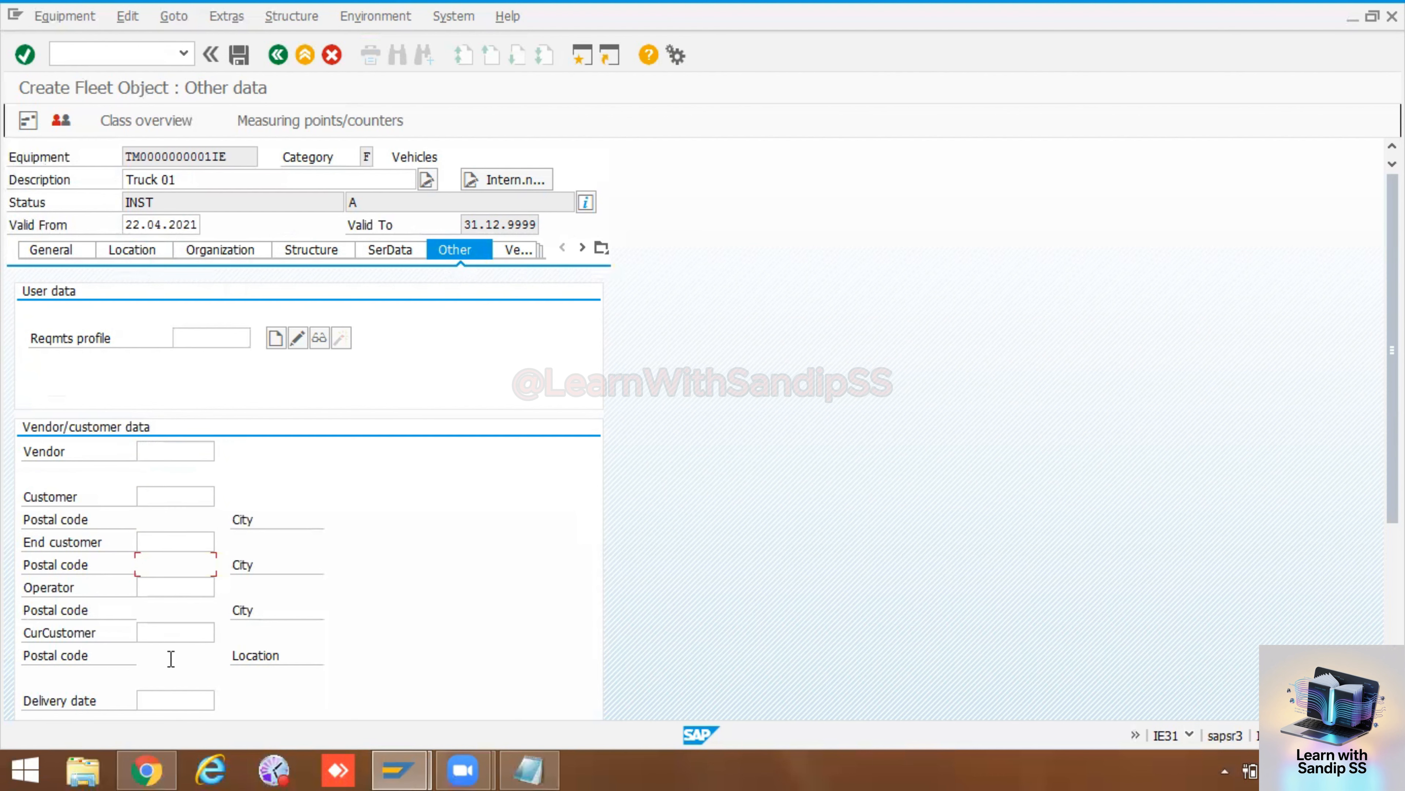
{"action": "scroll", "coordinate": [182, 659], "scroll_direction": "down", "scroll_amount": 1}
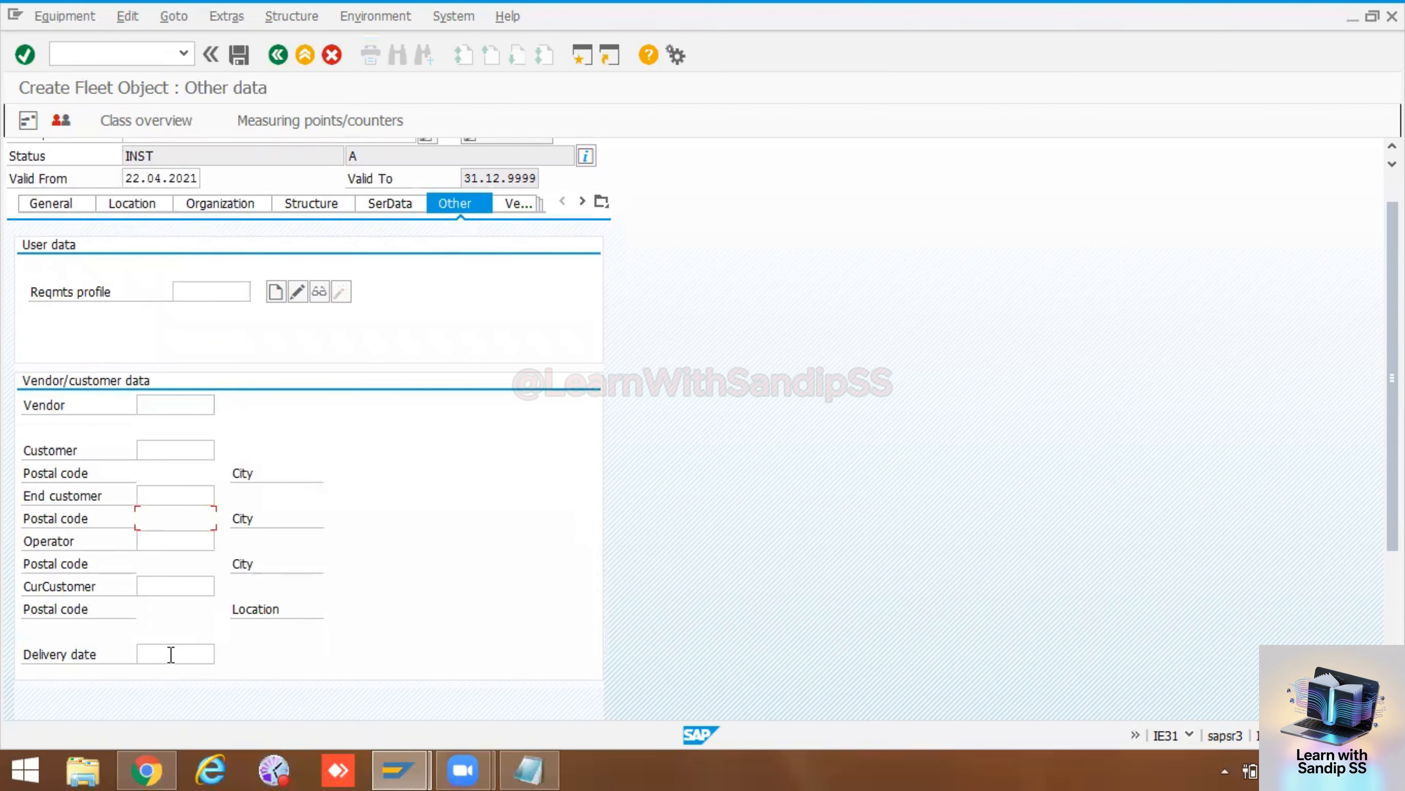
- Examine the fleet object number, license plate, validity end date, VIN, chassis and replacement fields in the truck's vehicle ID and measurements data
{"action": "left_click", "coordinate": [523, 205]}
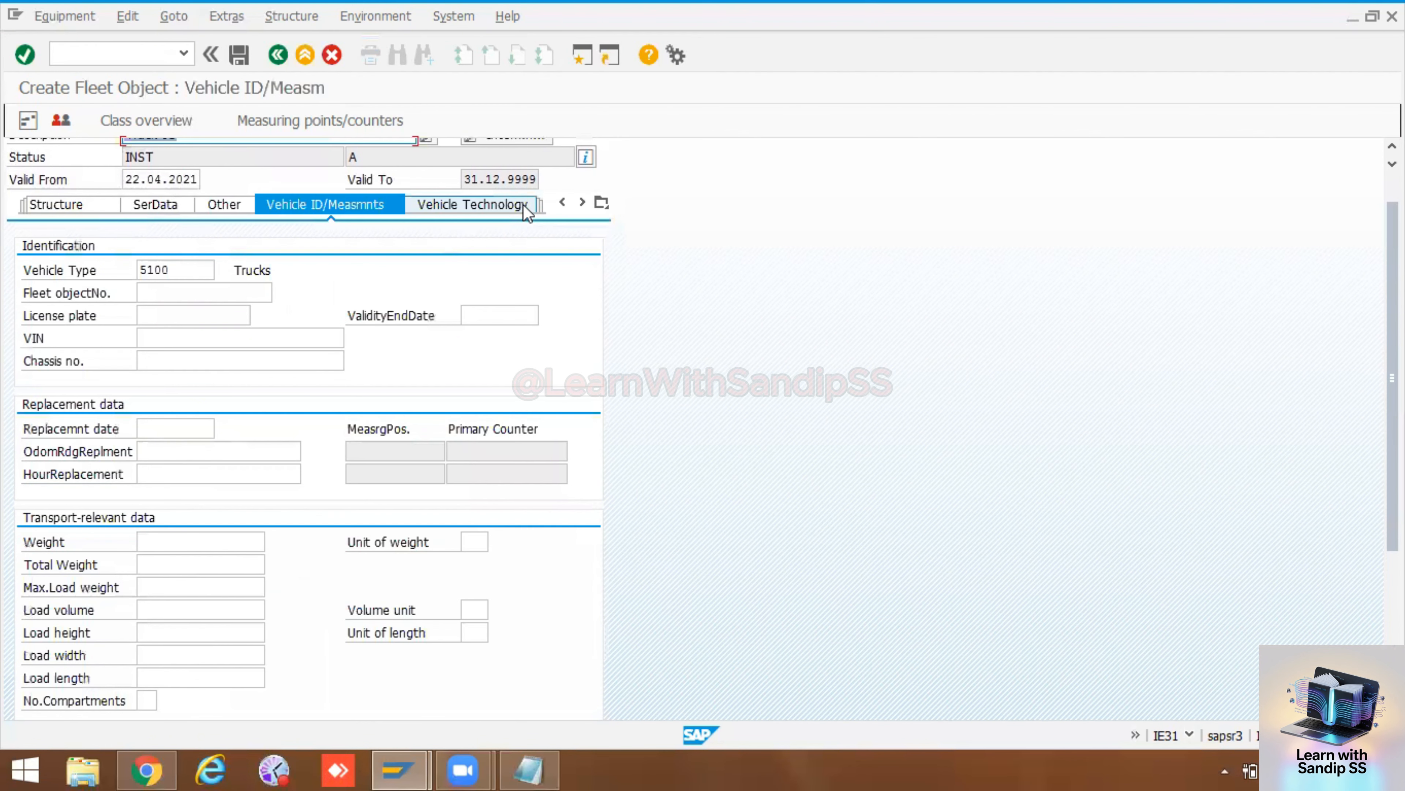
{"action": "left_click", "coordinate": [185, 289]}
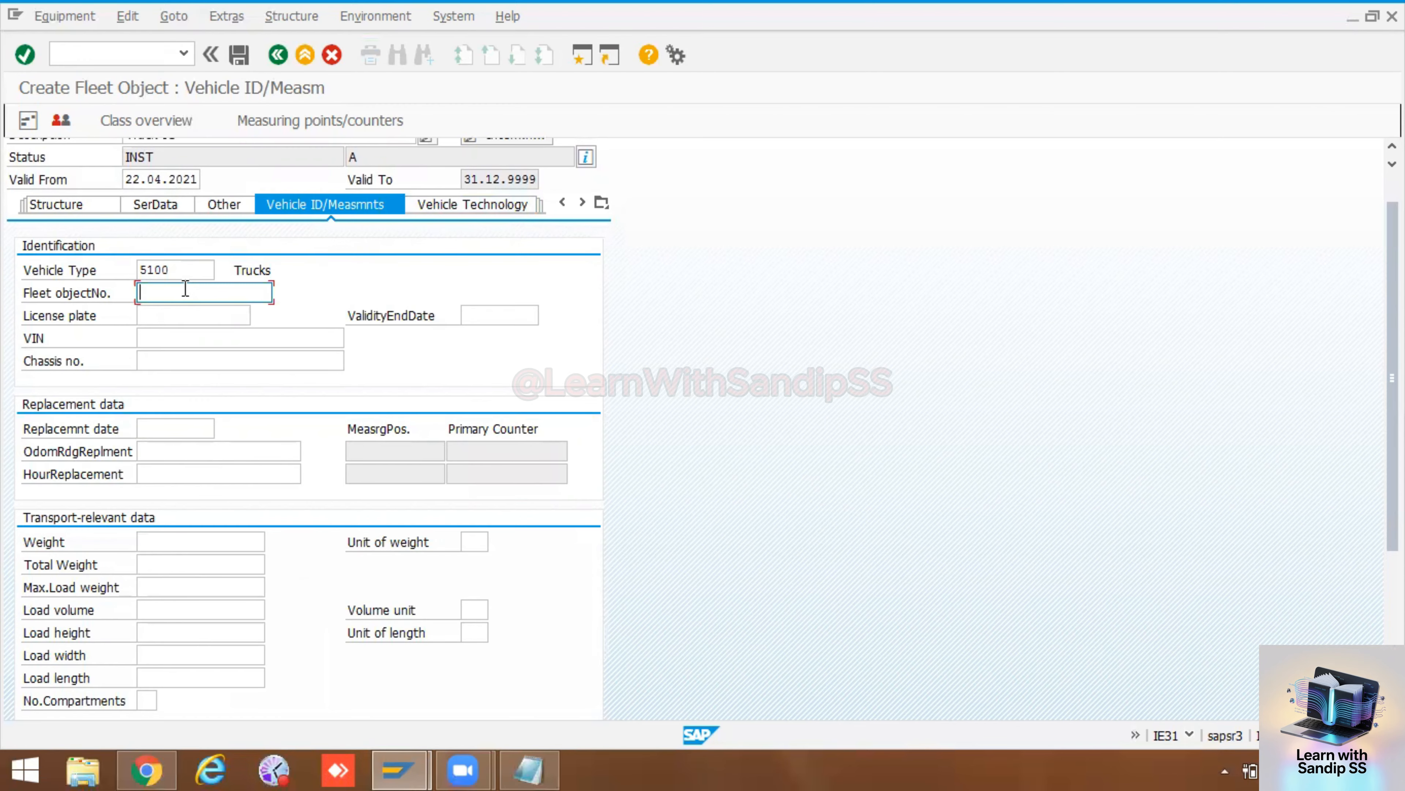
{"action": "left_click", "coordinate": [183, 316]}
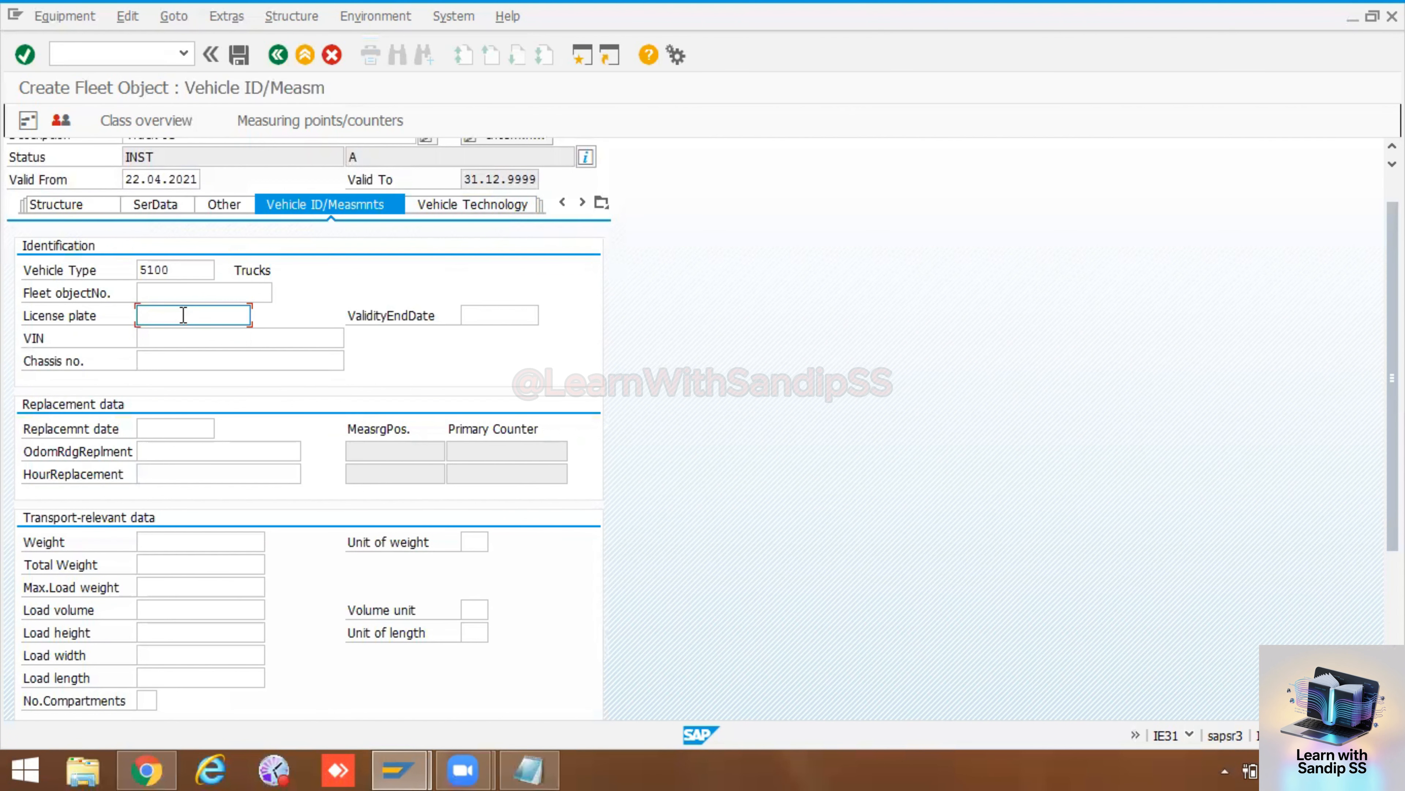
{"action": "left_click", "coordinate": [480, 307]}
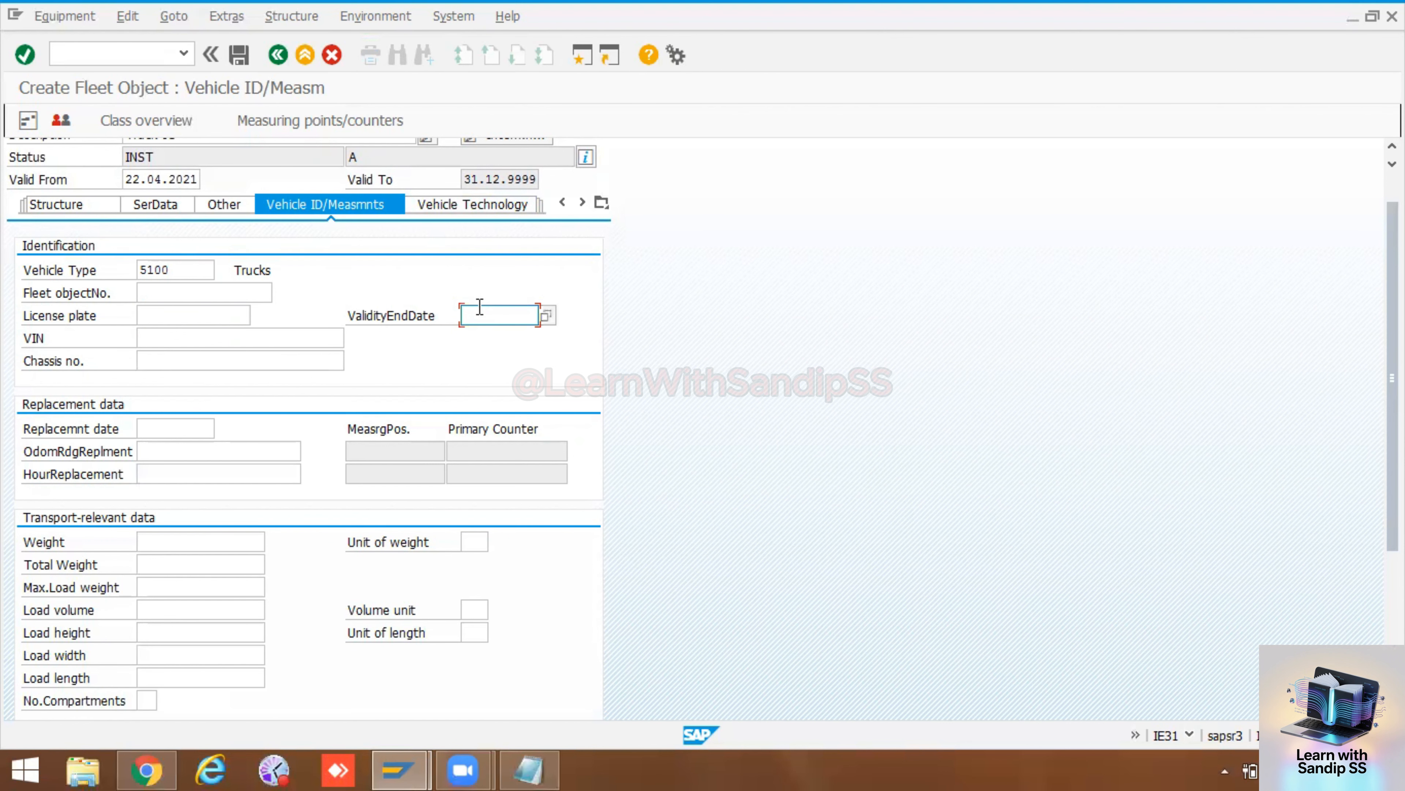
{"action": "left_click", "coordinate": [167, 332]}
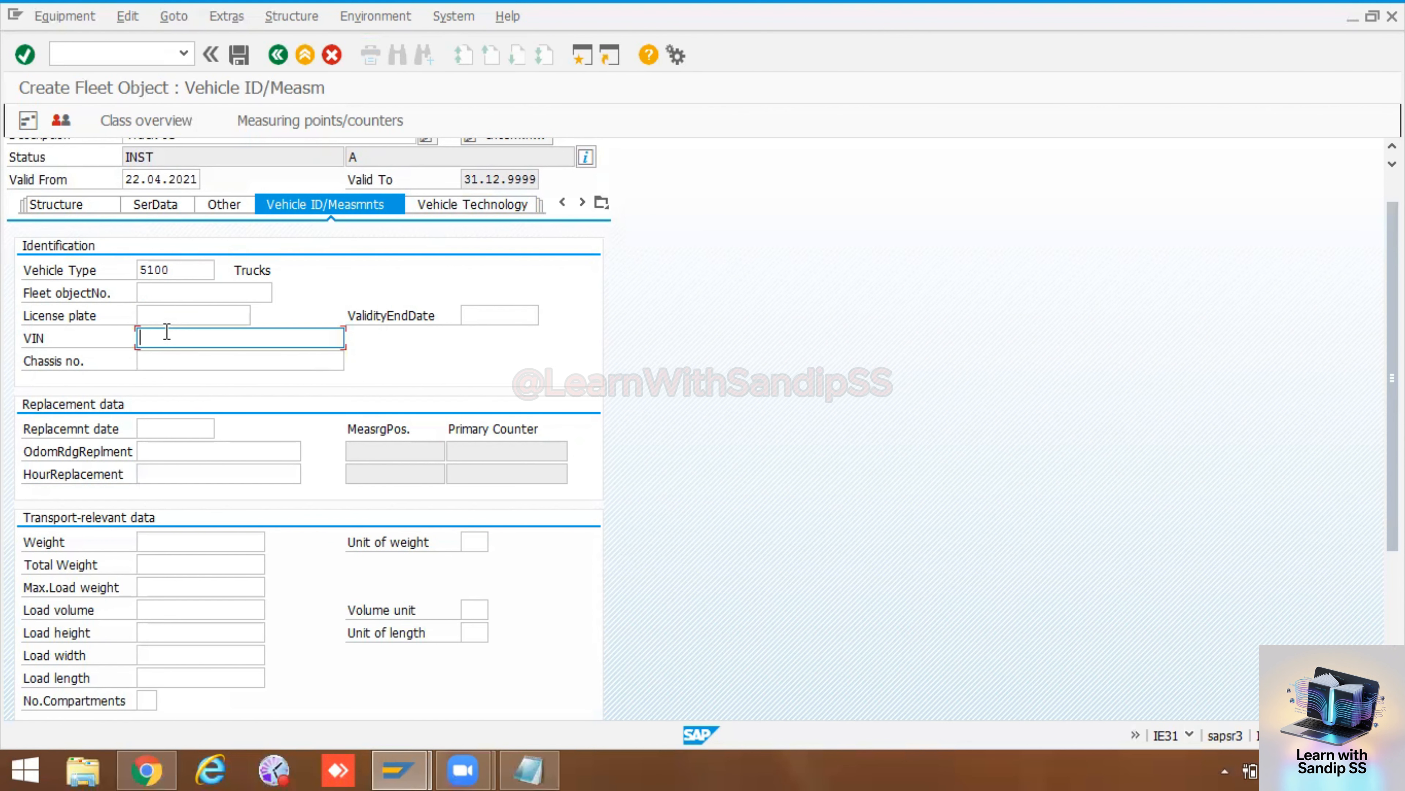
{"action": "left_click", "coordinate": [165, 359]}
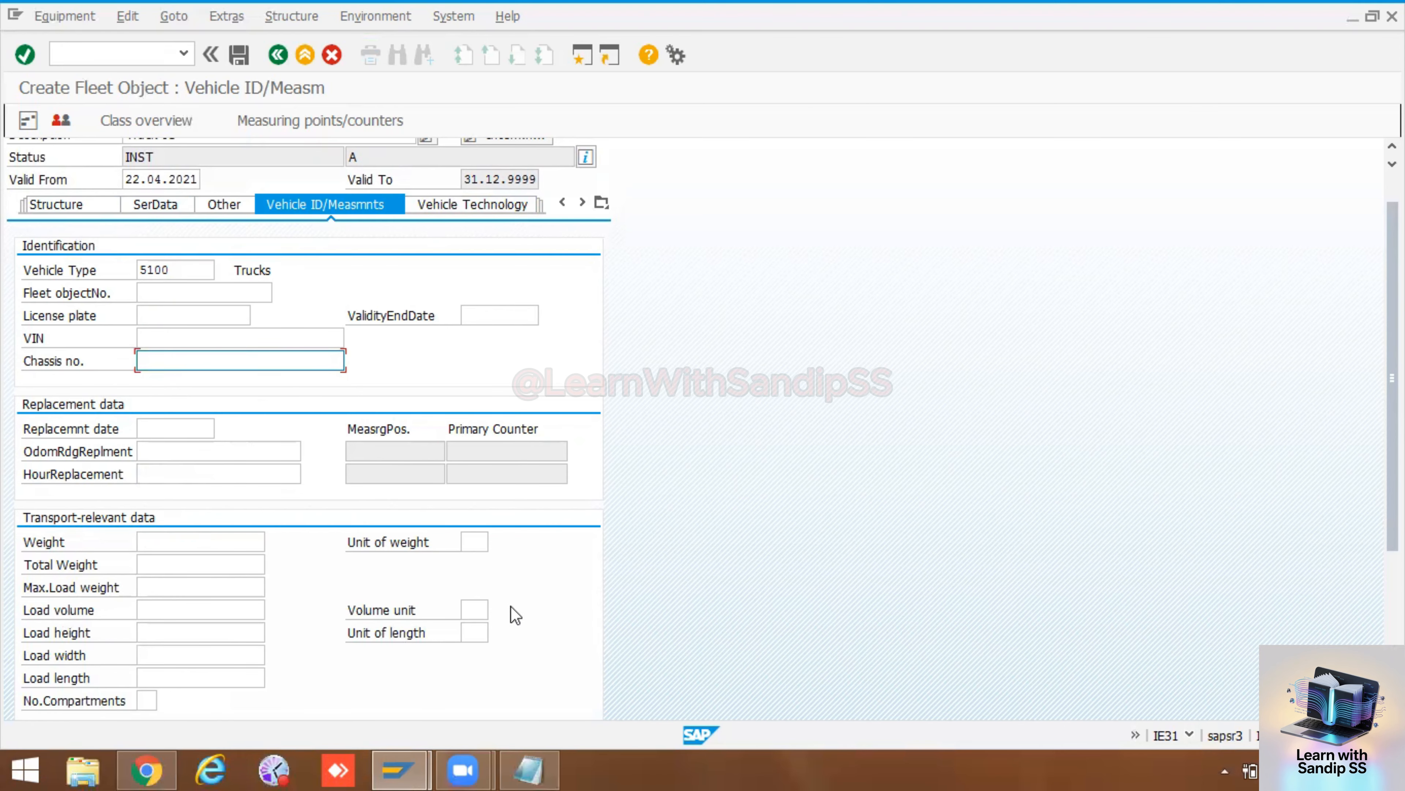
{"action": "scroll", "coordinate": [106, 410], "scroll_direction": "down", "scroll_amount": 1}
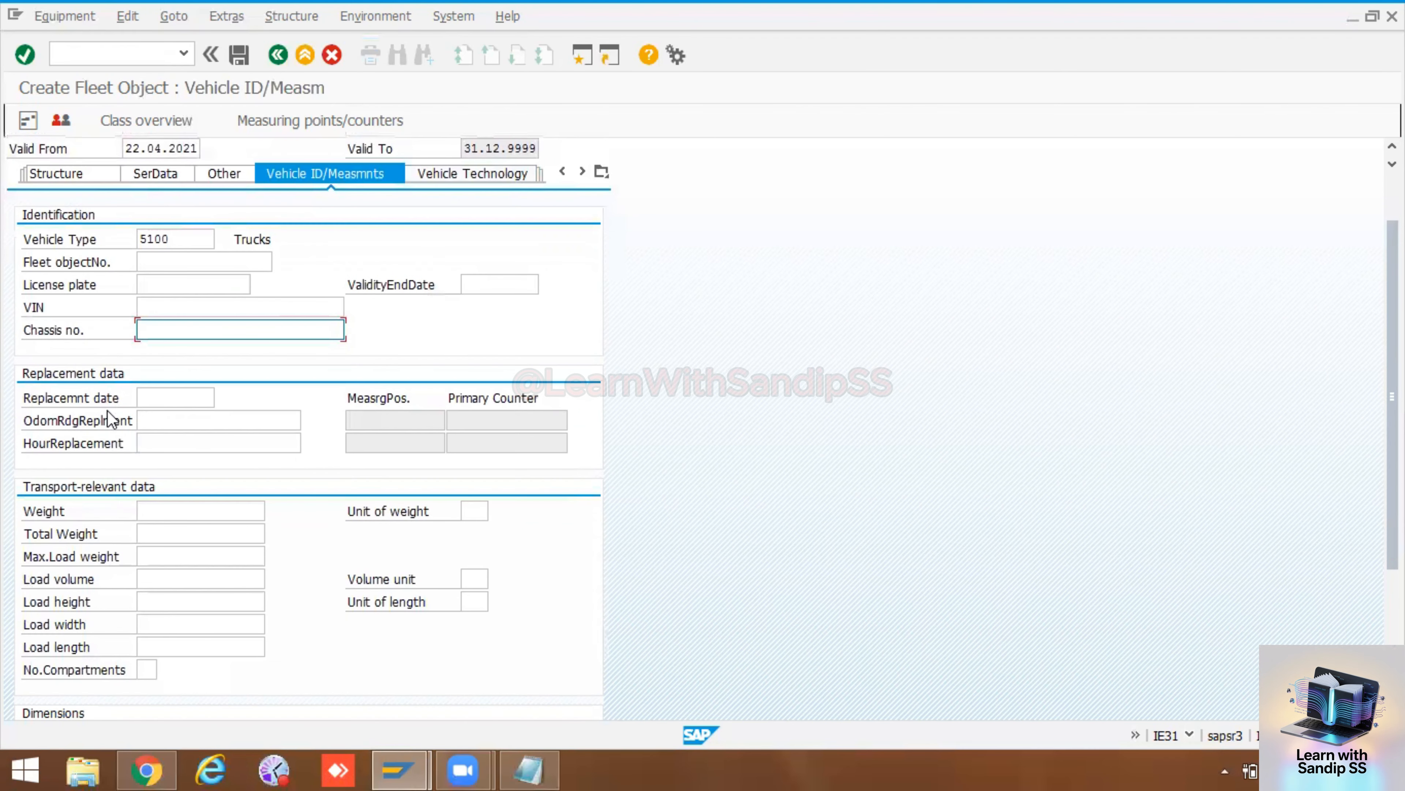
{"action": "scroll", "coordinate": [106, 410], "scroll_direction": "up", "scroll_amount": 3}
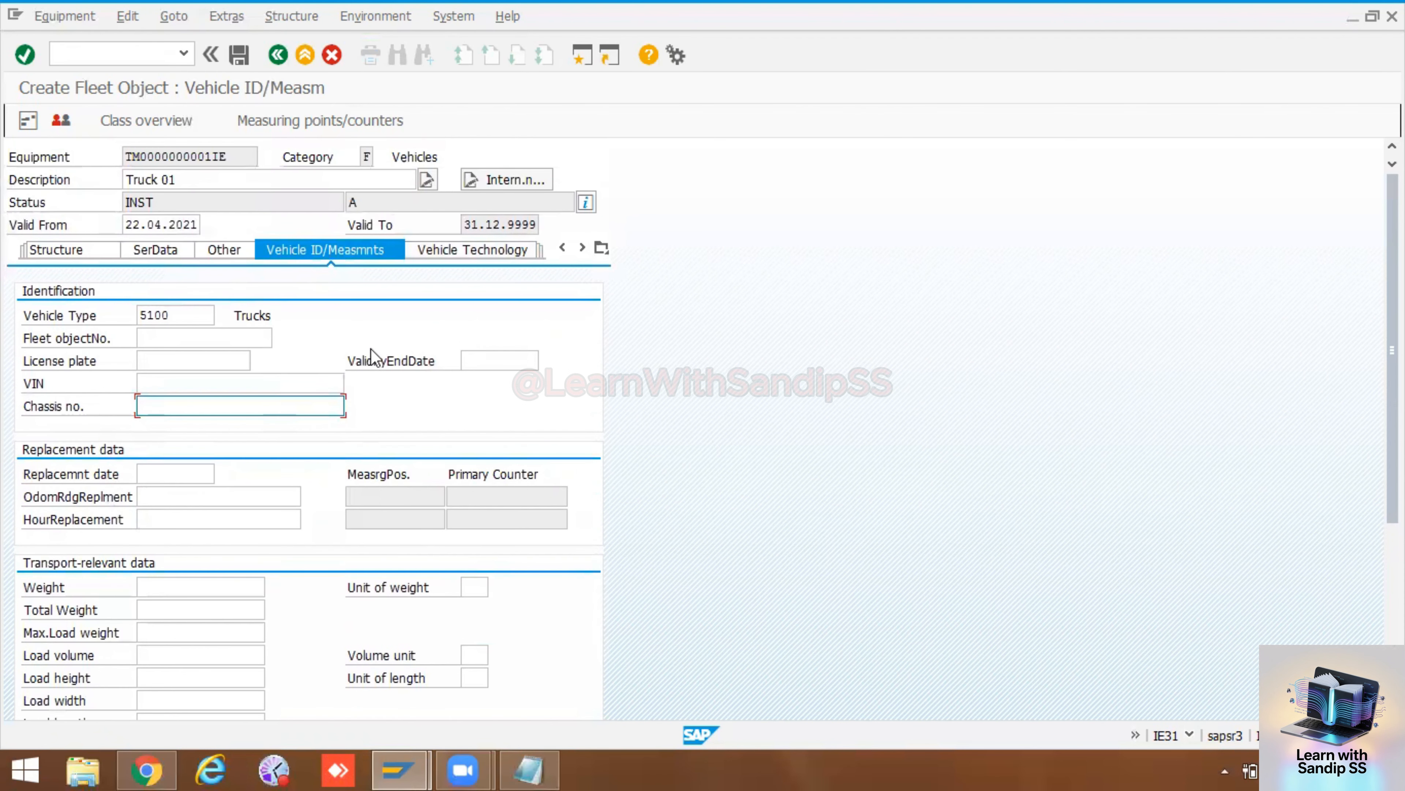
- Examine the truck's primary fuel, secondary fuel and oil type fields in the vehicle technology data, and its DSD vehicle data
{"action": "left_click", "coordinate": [449, 254]}
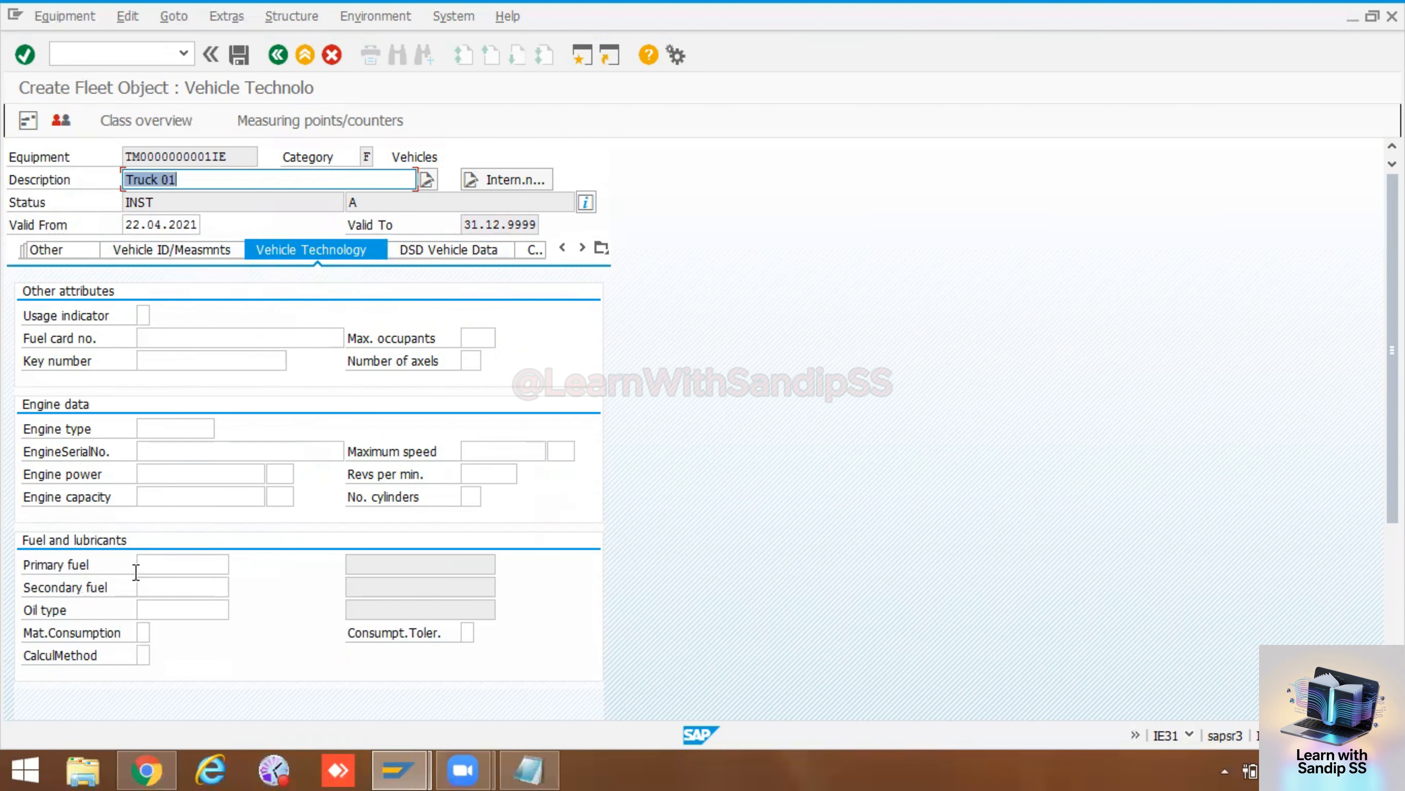
{"action": "left_click", "coordinate": [164, 582]}
{"action": "left_click", "coordinate": [167, 562]}
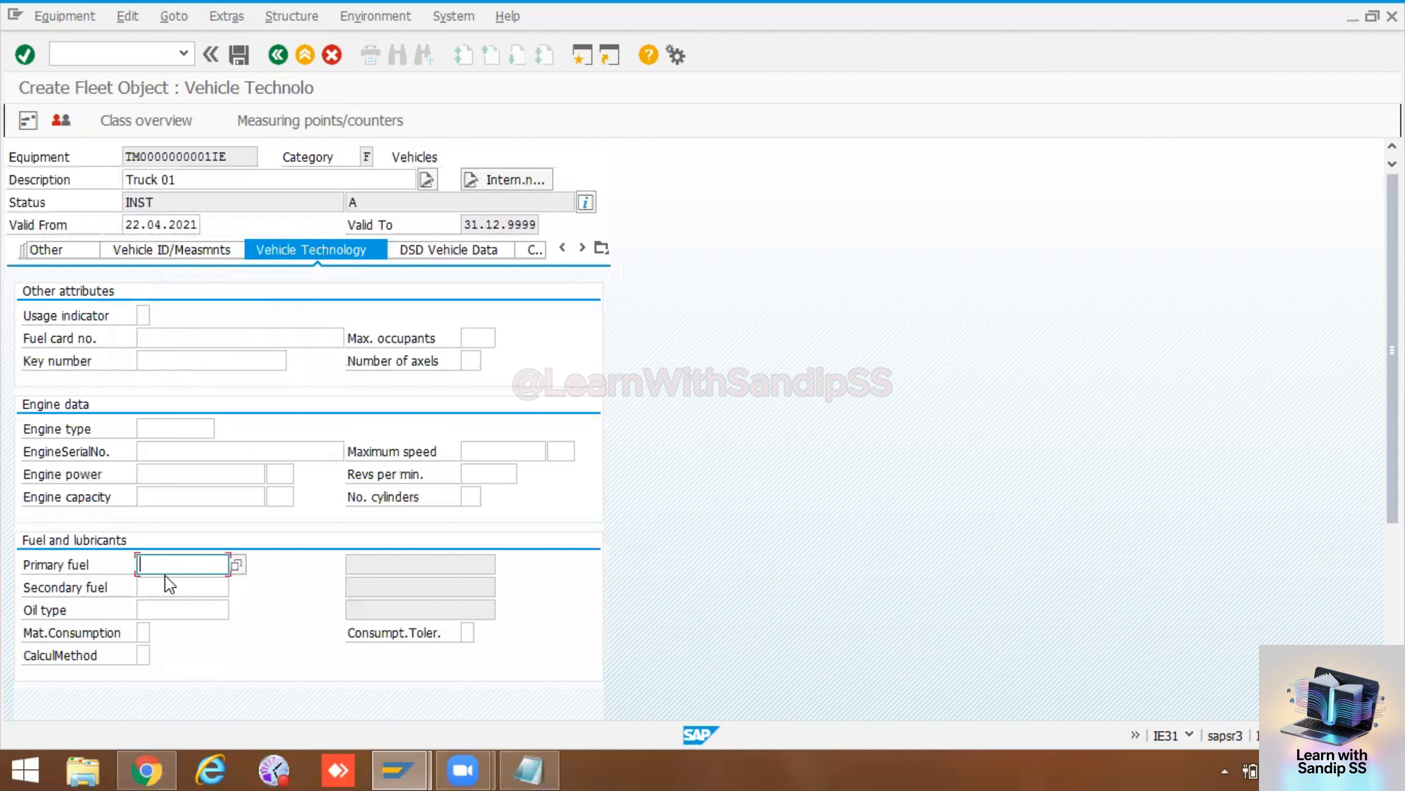
{"action": "left_click", "coordinate": [172, 583]}
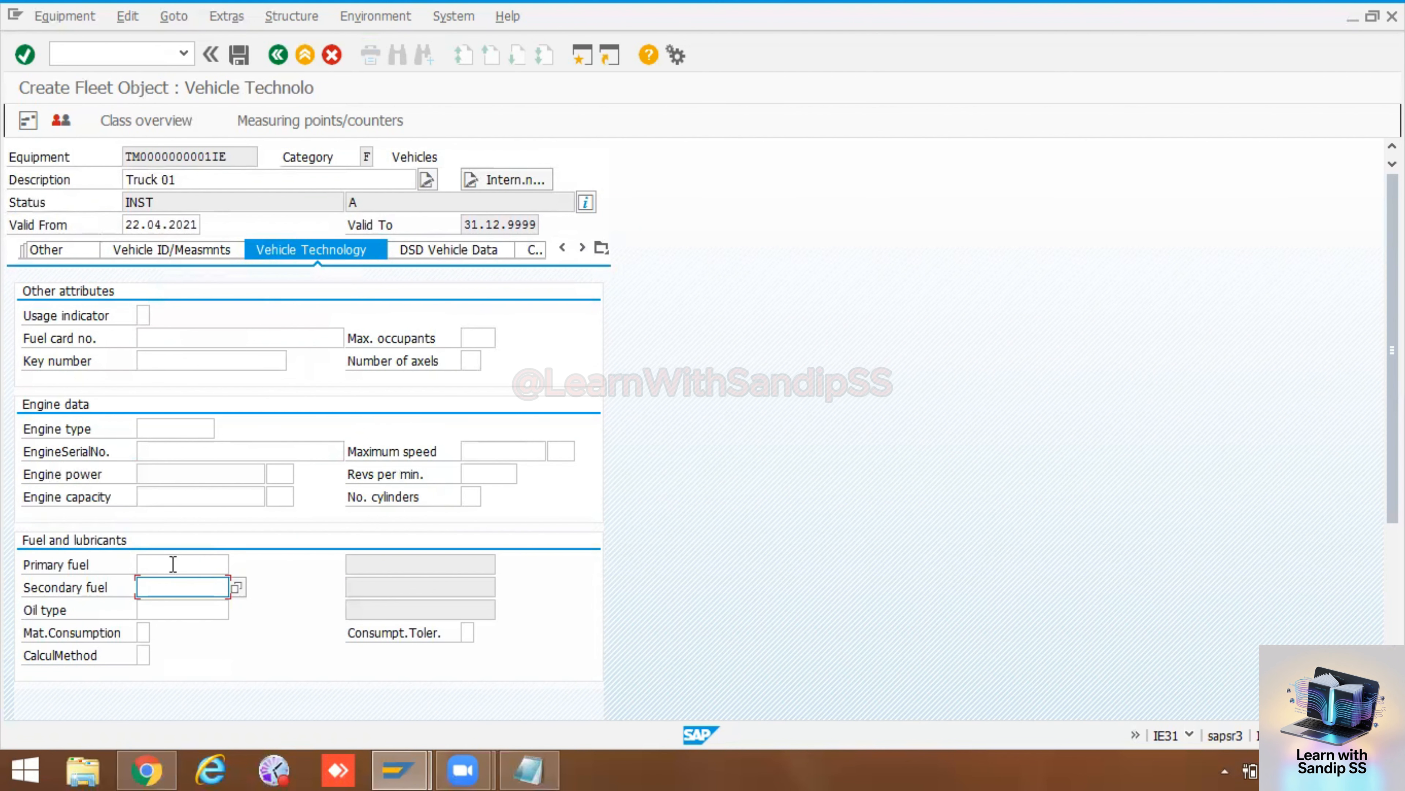
{"action": "left_click", "coordinate": [173, 564]}
{"action": "left_click", "coordinate": [161, 607]}
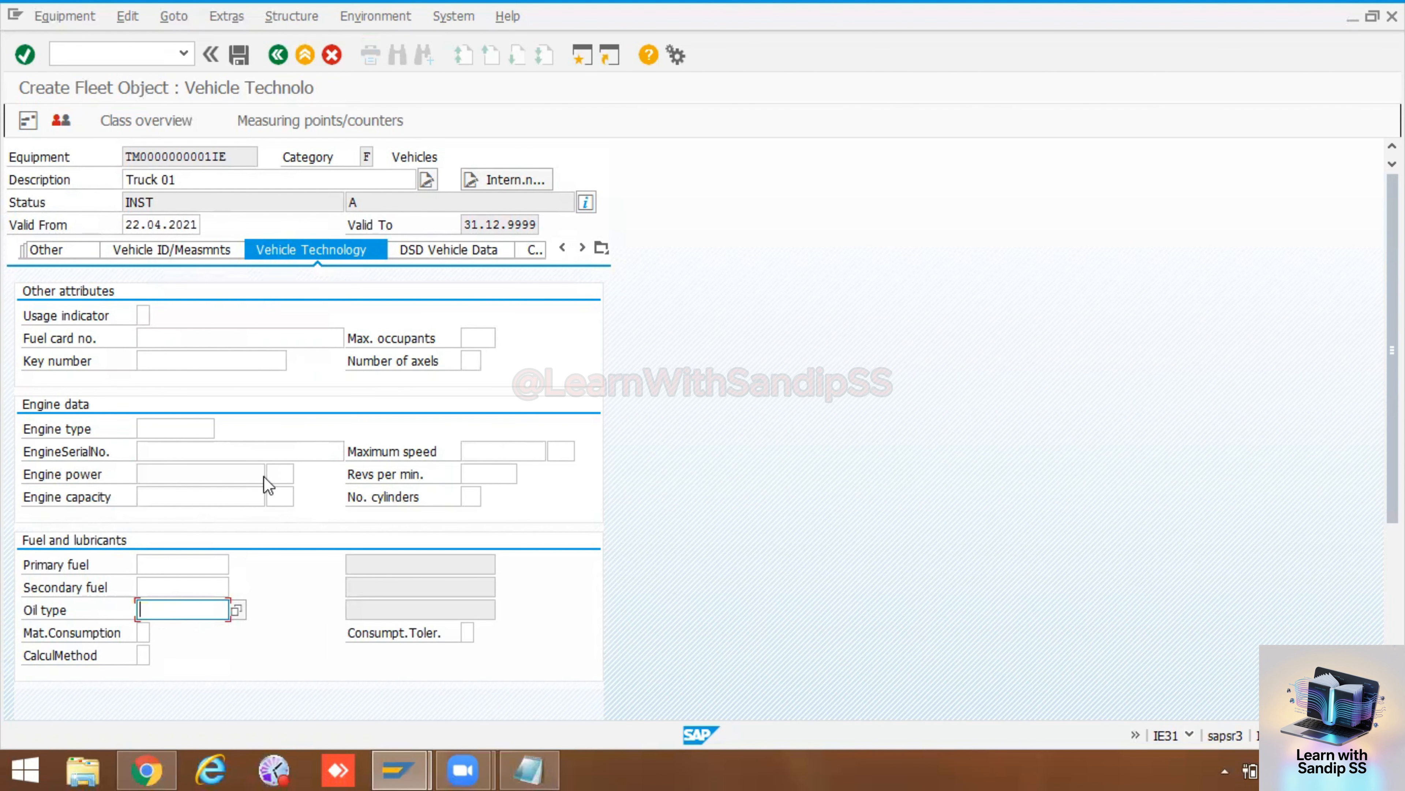
{"action": "left_click", "coordinate": [457, 255]}
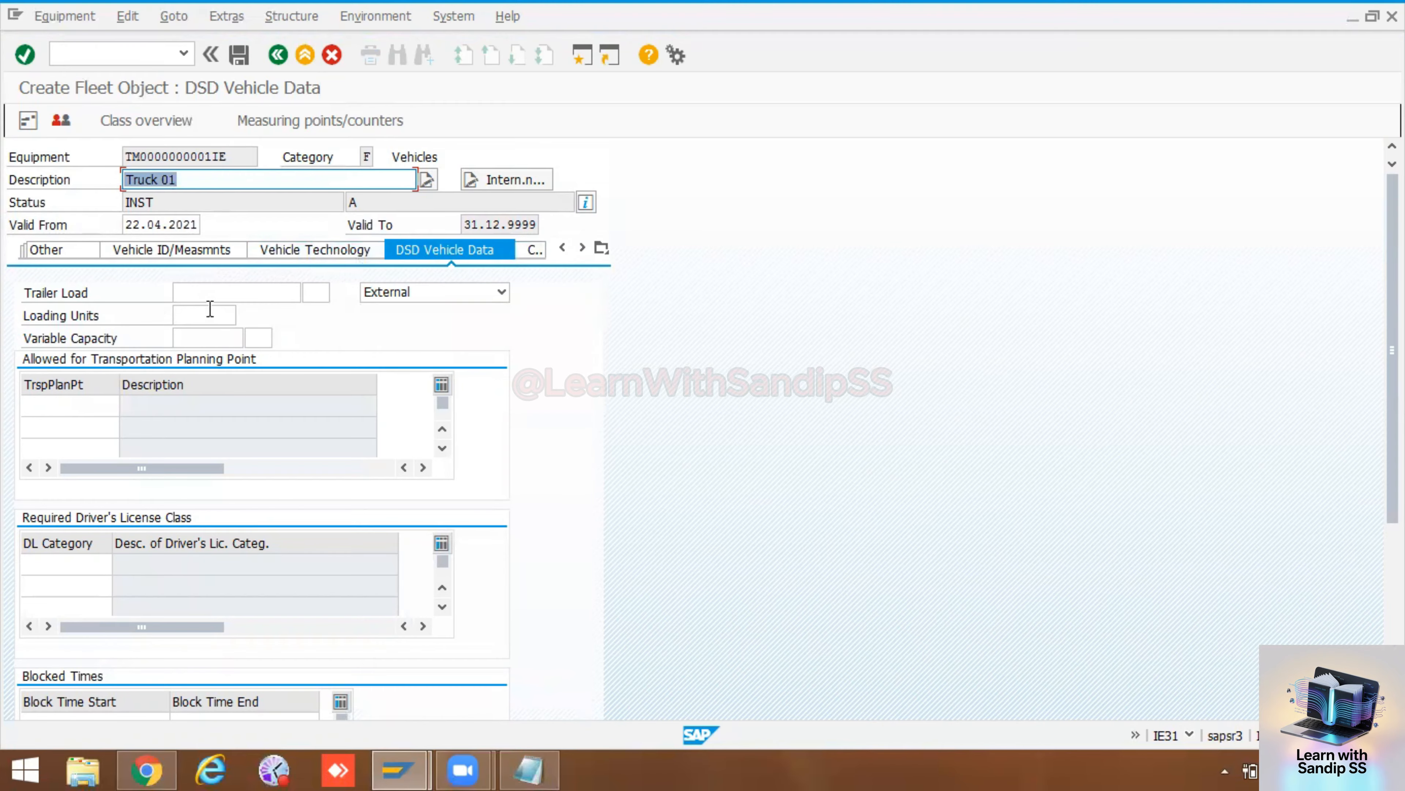
{"action": "left_click", "coordinate": [542, 253]}
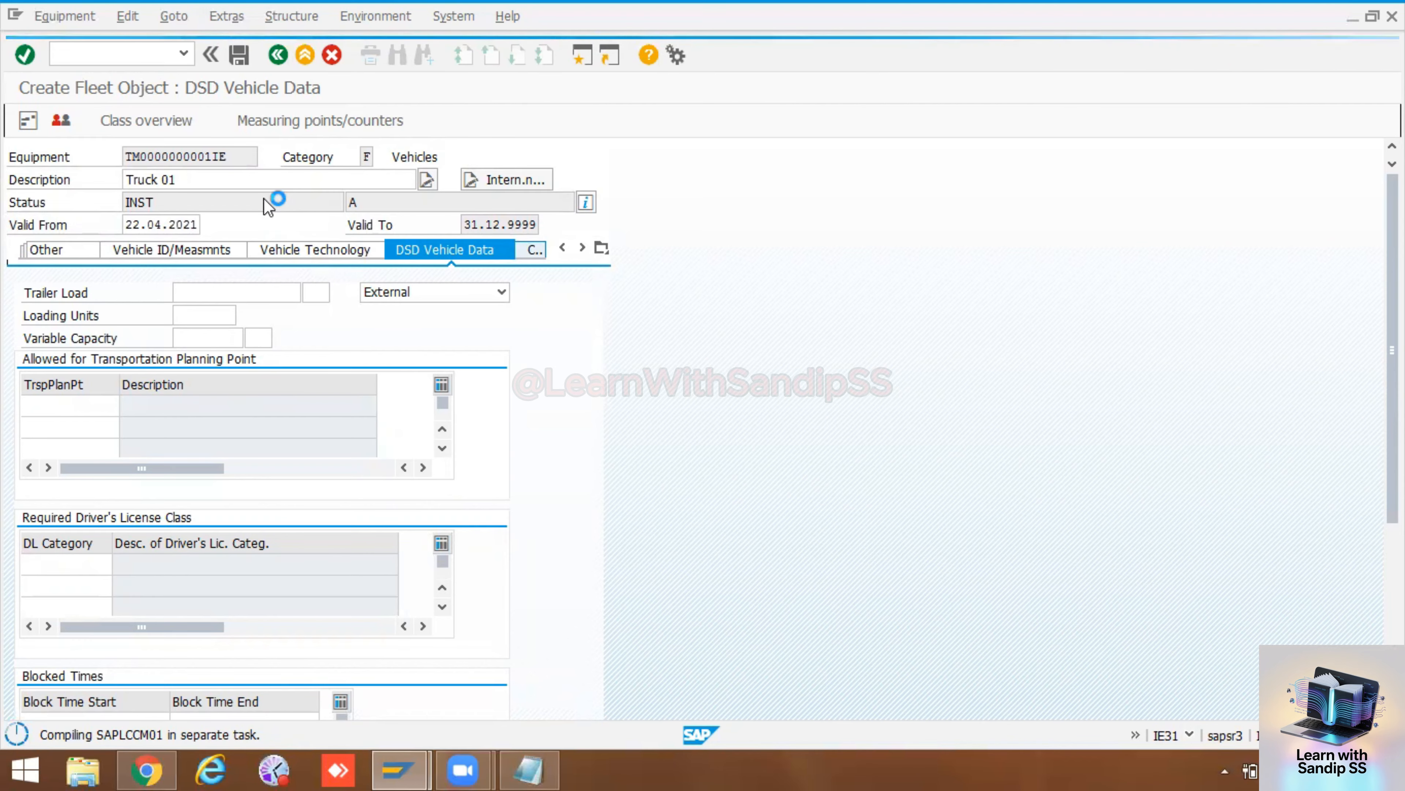
{"action": "key", "text": "XF86AudioRaiseVolume"}
{"action": "key", "text": "XF86AudioRaiseVolume"}
{"action": "key", "text": "XF86AudioRaiseVolume"}
{"action": "key", "text": "XF86AudioRaiseVolume"}
{"action": "key", "text": "XF86AudioRaiseVolume"}
{"action": "key", "text": "XF86AudioRaiseVolume"}
{"action": "key", "text": "XF86AudioRaiseVolume"}
{"action": "key", "text": "XF86AudioRaiseVolume"}
{"action": "key", "text": "XF86AudioRaiseVolume"}
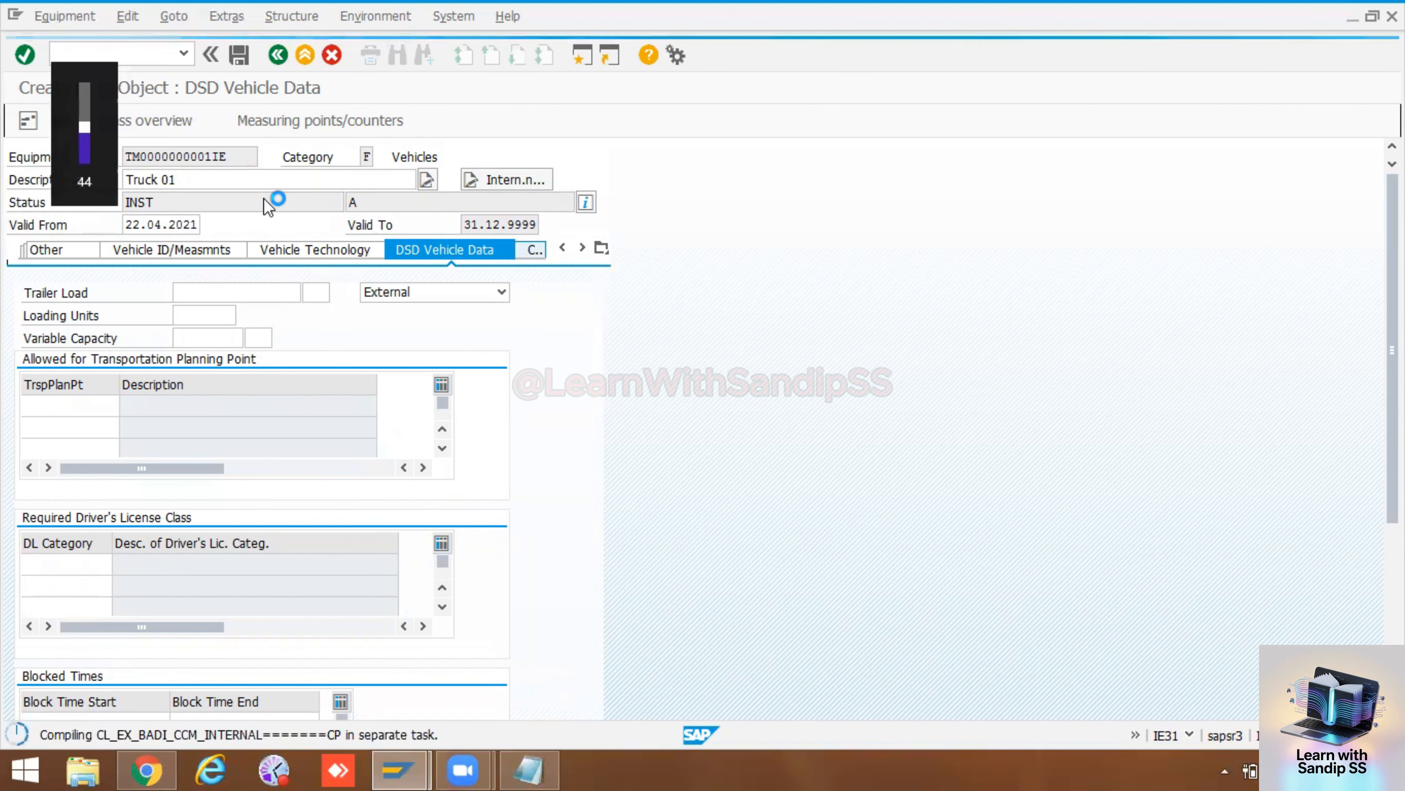
{"action": "key", "text": "XF86AudioRaiseVolume"}
{"action": "key", "text": "XF86AudioRaiseVolume"}
{"action": "key", "text": "XF86AudioRaiseVolume"}
{"action": "key", "text": "XF86AudioRaiseVolume"}
{"action": "key", "text": "XF86AudioRaiseVolume"}
{"action": "key", "text": "XF86AudioRaiseVolume"}
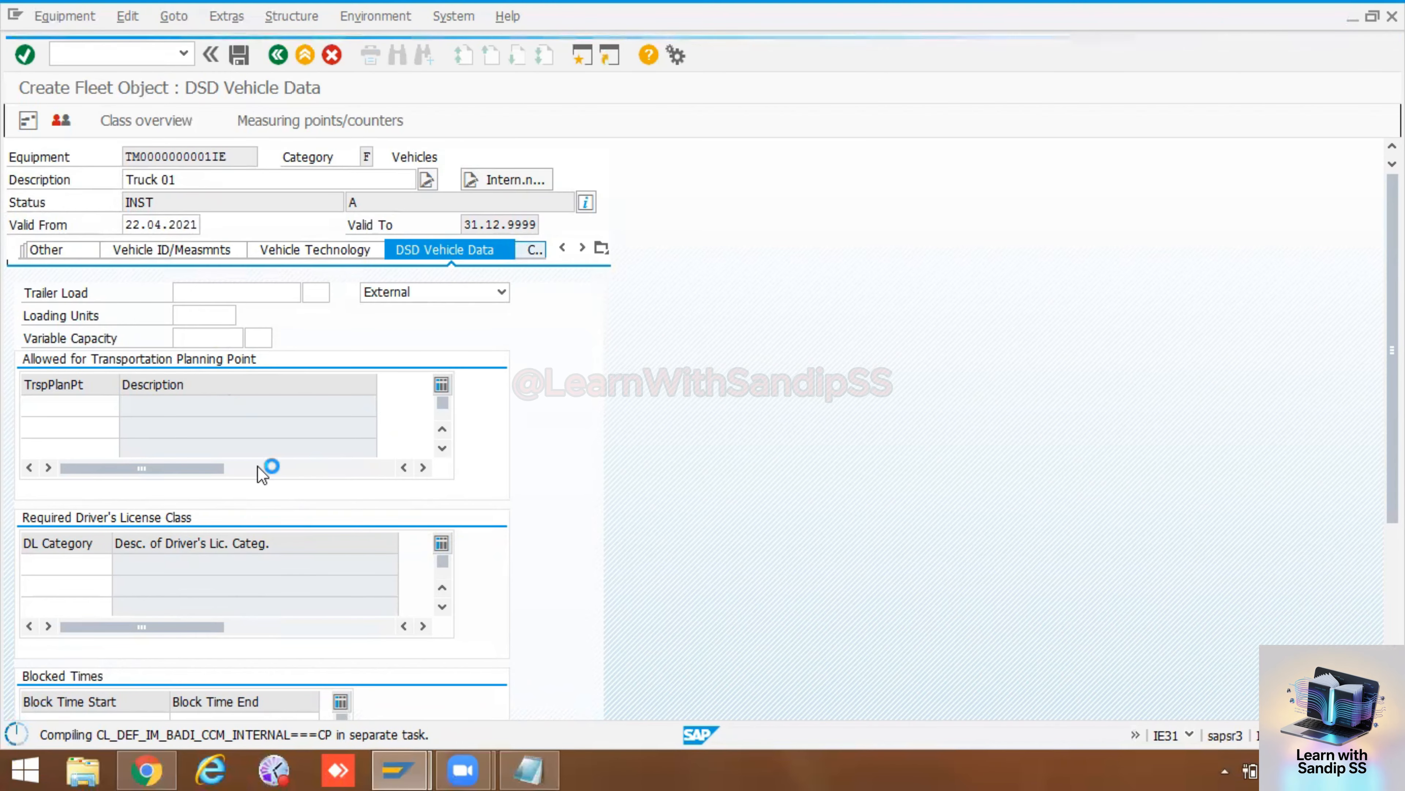
- Save the truck's fleet object and select its new equipment number in the creation message details for copying
{"action": "left_click", "coordinate": [237, 55]}
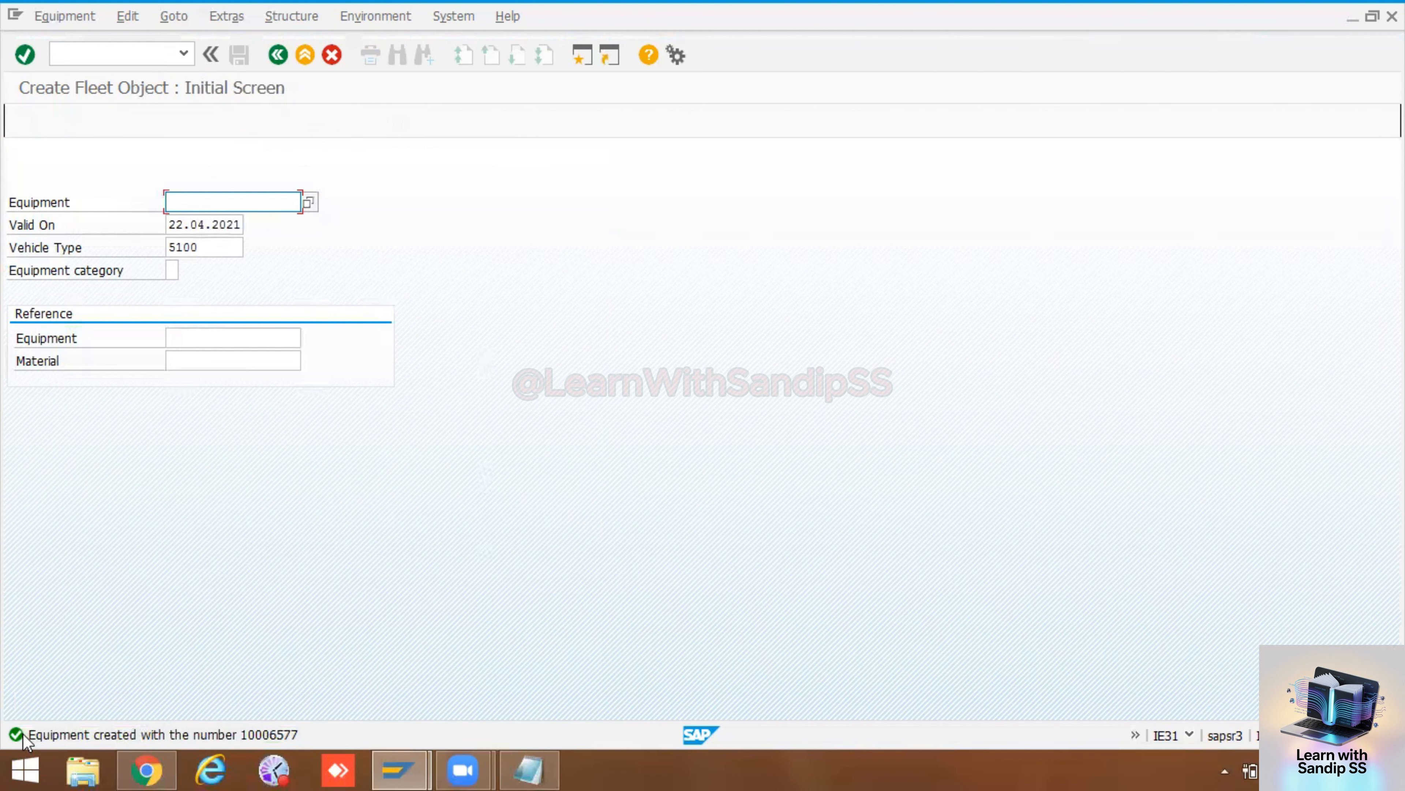
{"action": "left_click", "coordinate": [43, 734]}
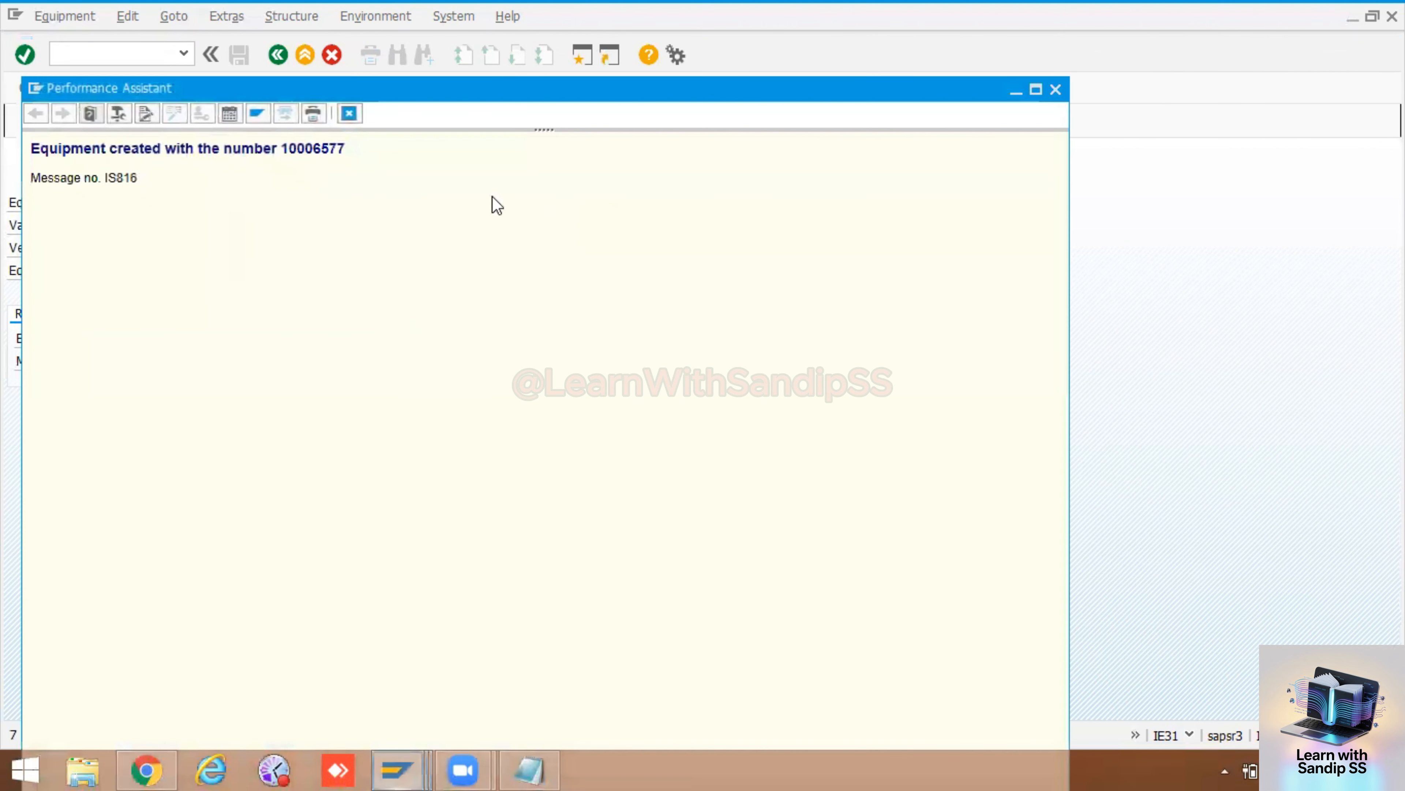
{"action": "left_click_drag", "start_coordinate": [348, 148], "coordinate": [282, 151]}
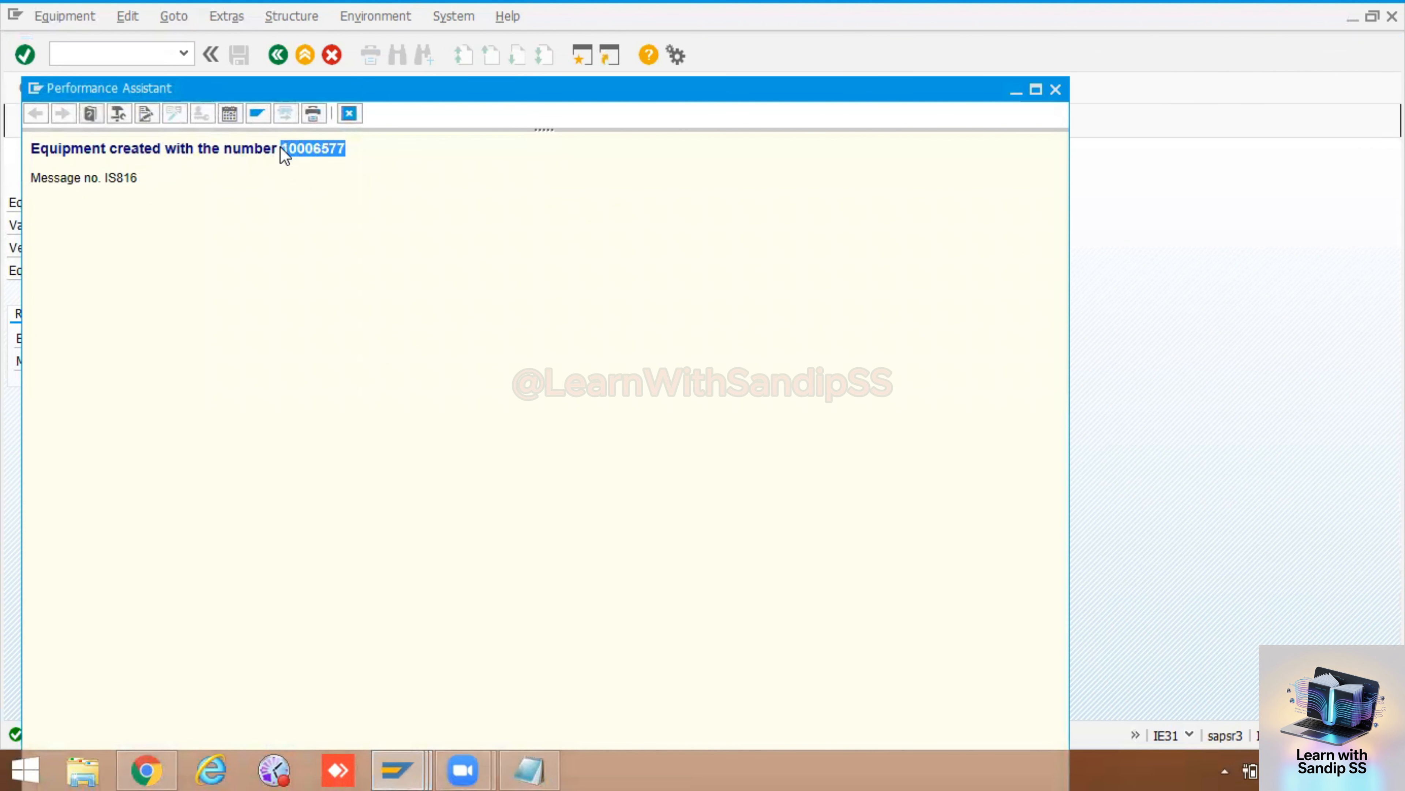
- Switch to the PM notes in Notepad and add the heading Fleet object with the number 10006577 below the existing equipment entry
{"action": "left_click", "coordinate": [529, 770]}
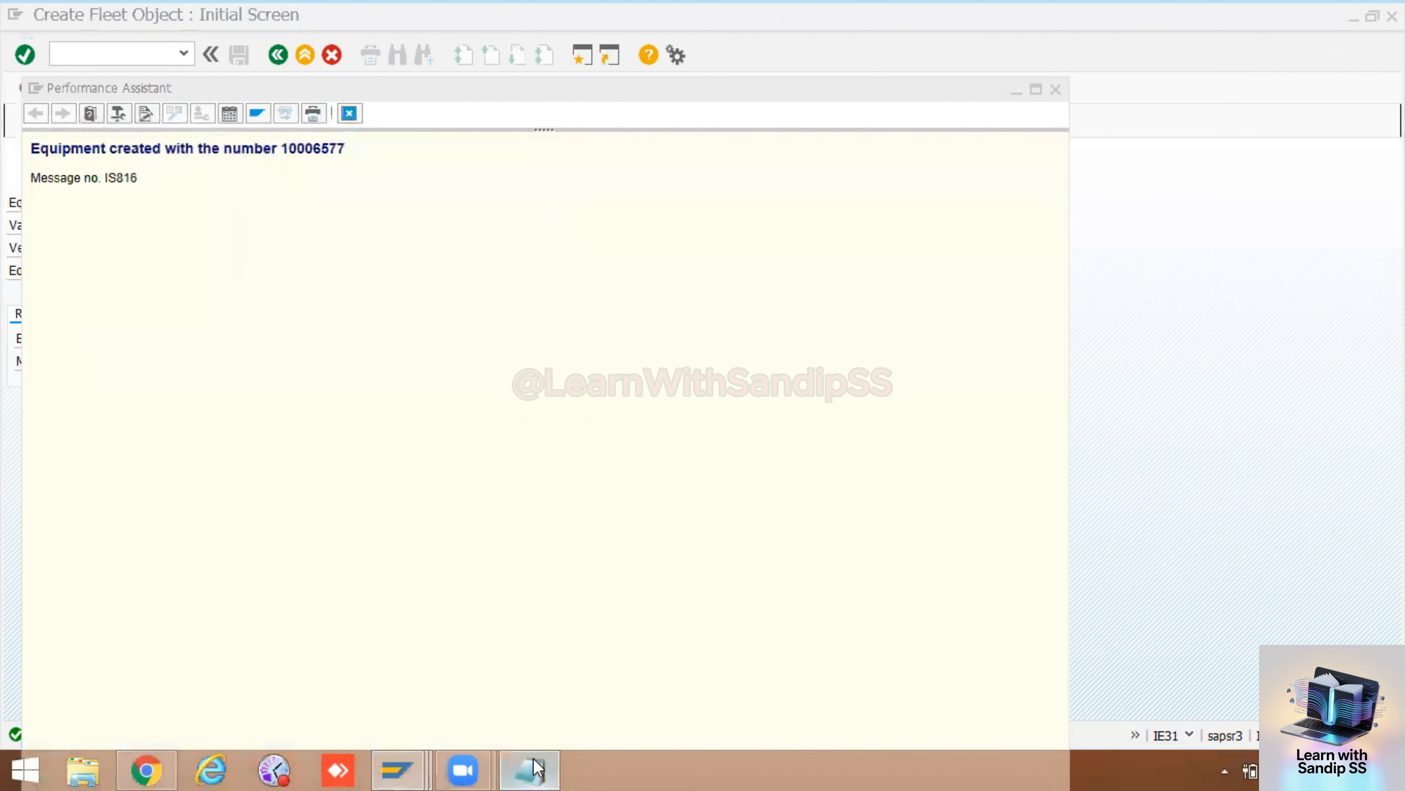
{"action": "left_click", "coordinate": [173, 703]}
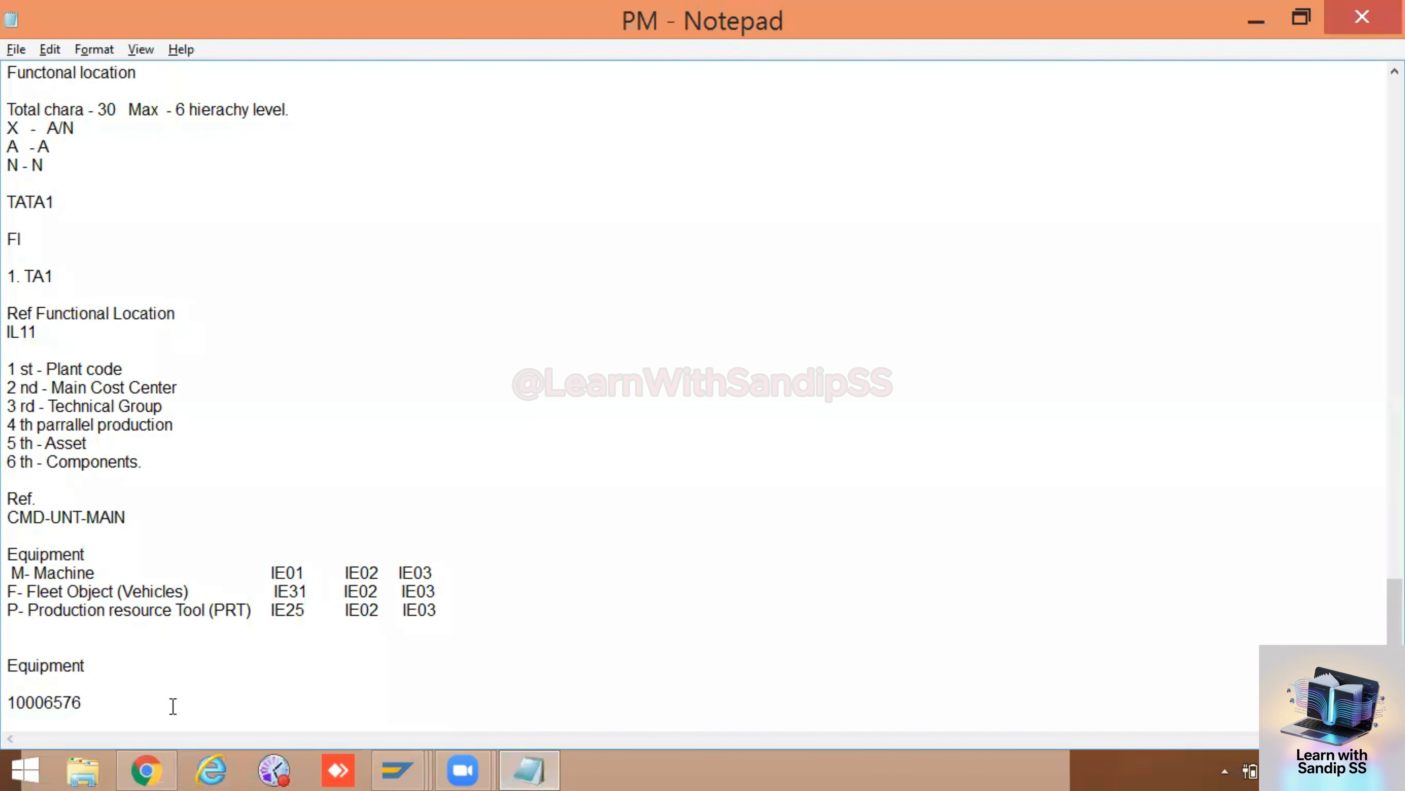
{"action": "key", "text": "Return"}
{"action": "key", "text": "Return"}
{"action": "type", "text": "F"}
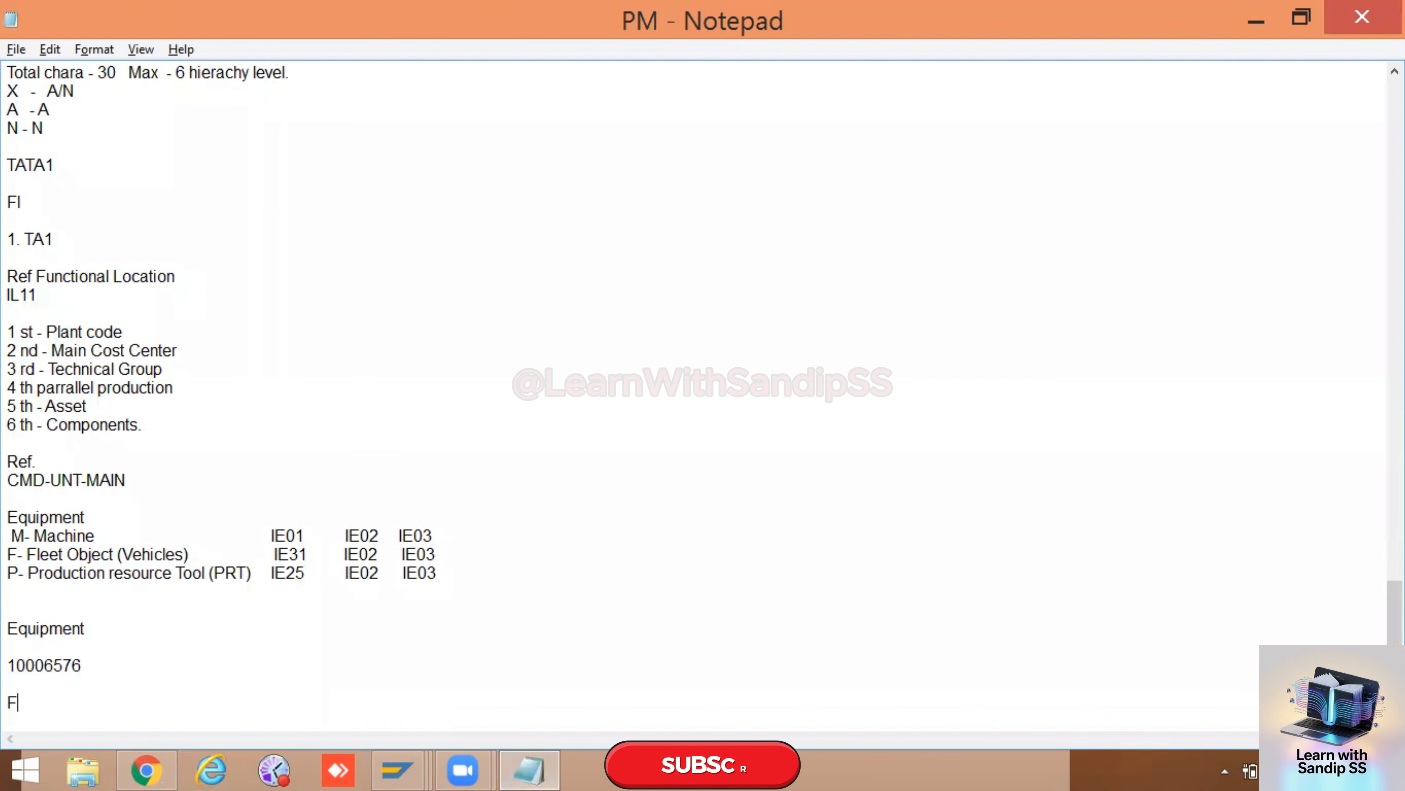
{"action": "type", "text": "leet object"}
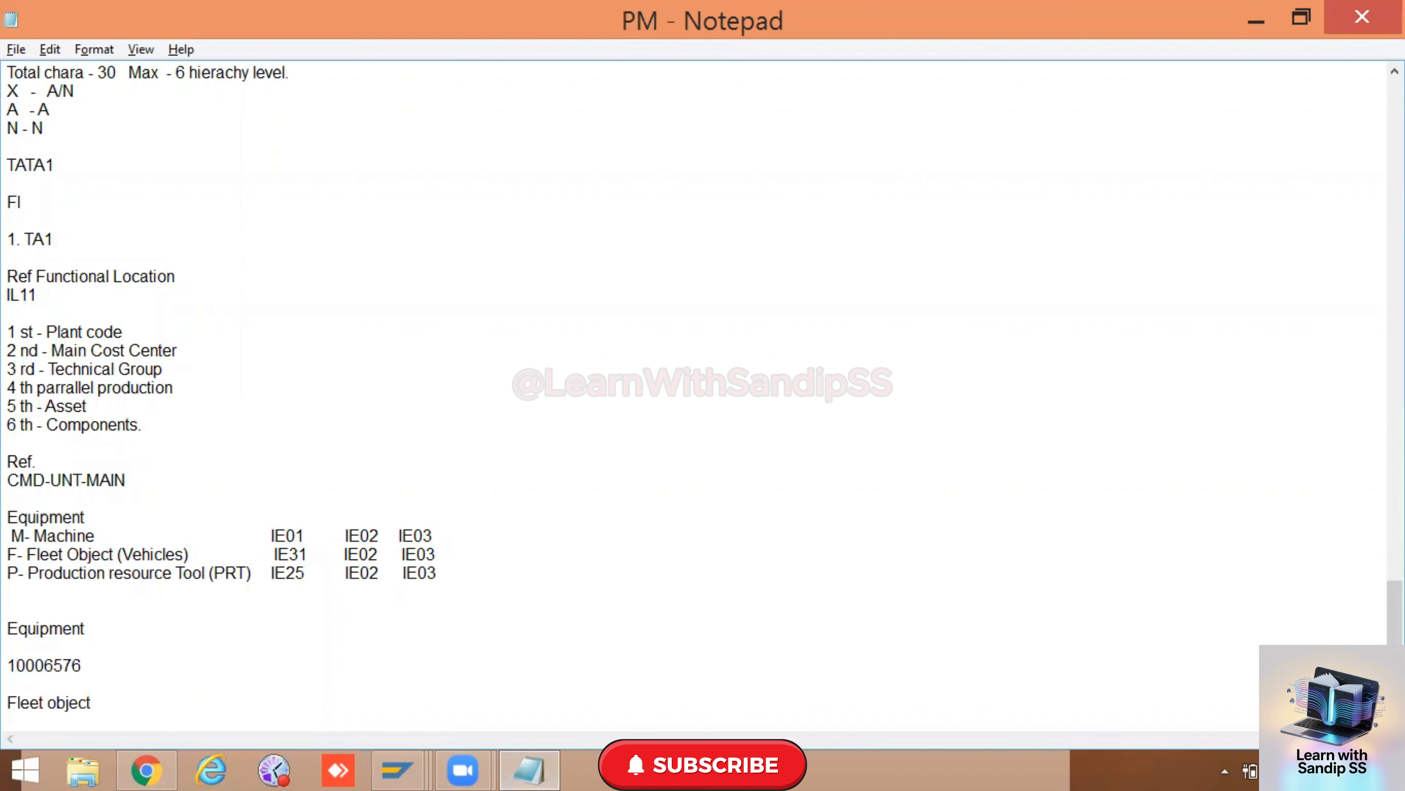
{"action": "key", "text": "Return"}
{"action": "type", "text": "10006577"}
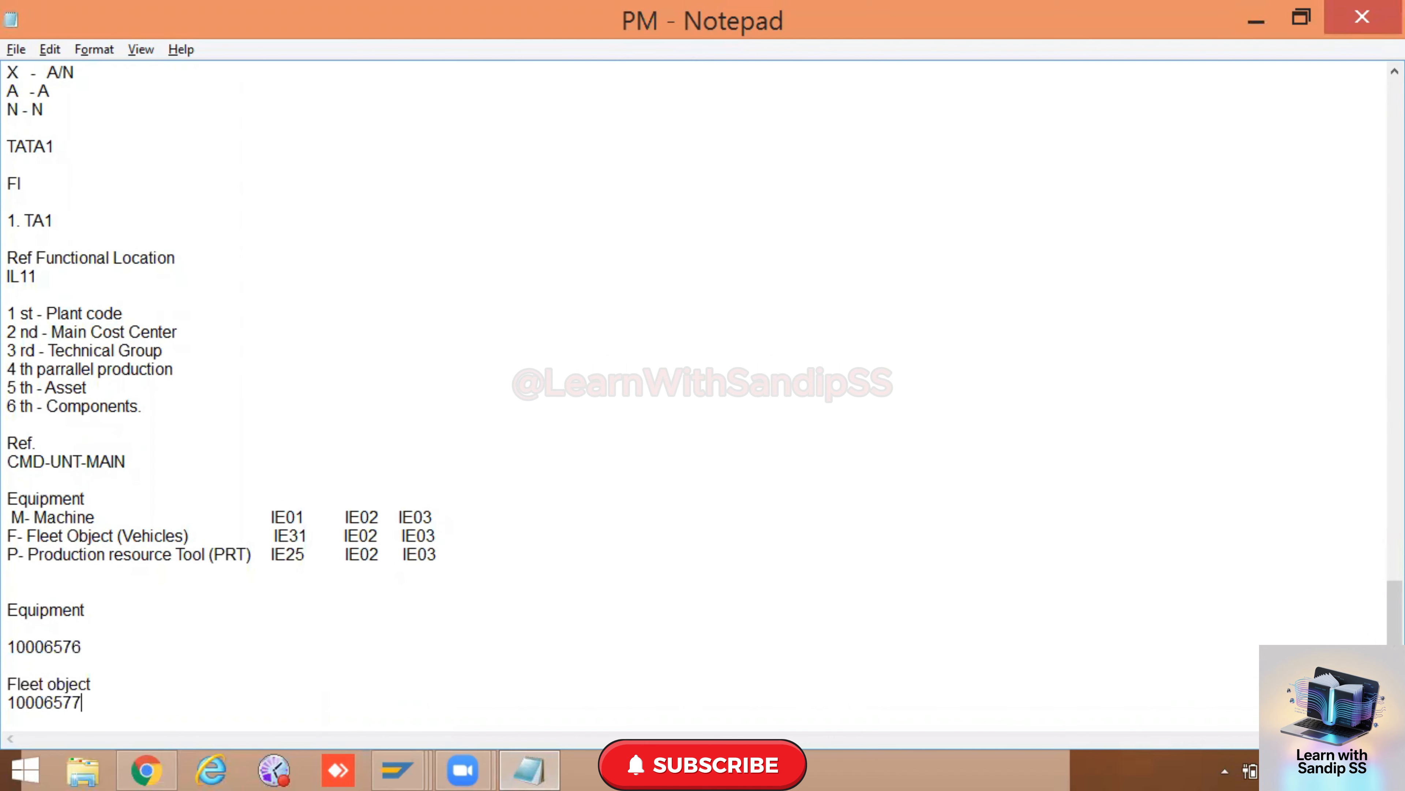
{"action": "key", "text": "Return"}
{"action": "key", "text": "Return"}
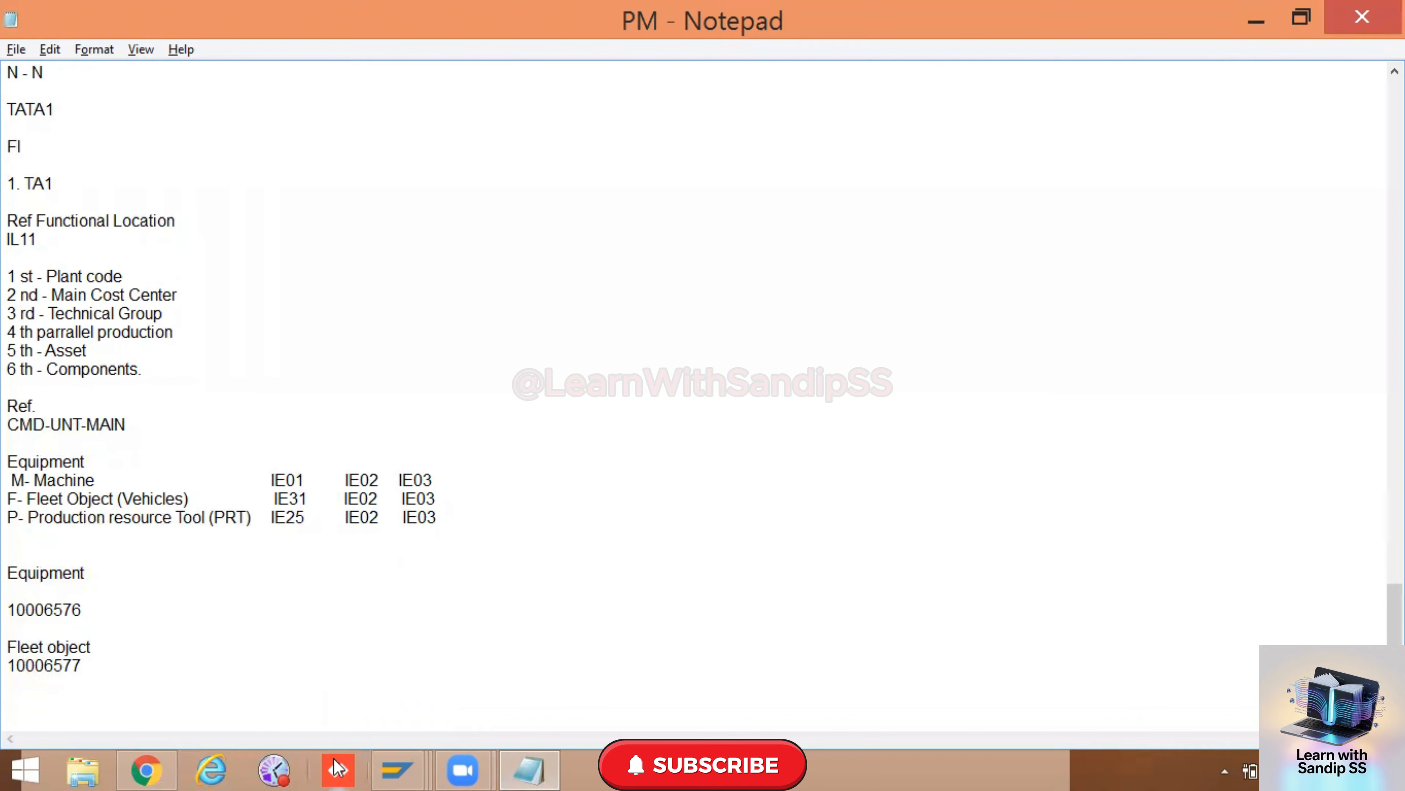
- Return to SAP, close the creation message details and open the Create Production Resource/Tool transaction (IE25)
{"action": "key", "text": "alt+Tab"}
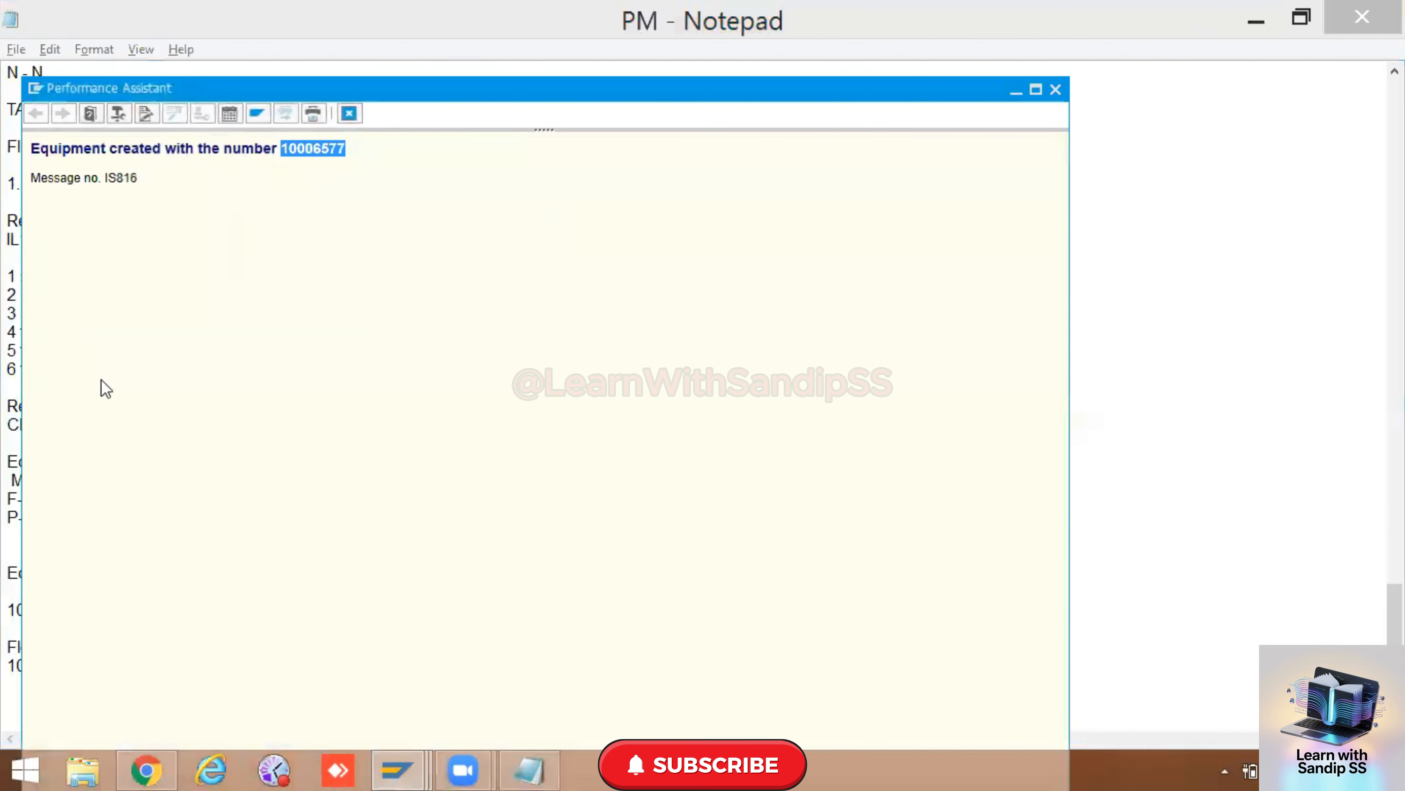
{"action": "left_click", "coordinate": [1055, 89]}
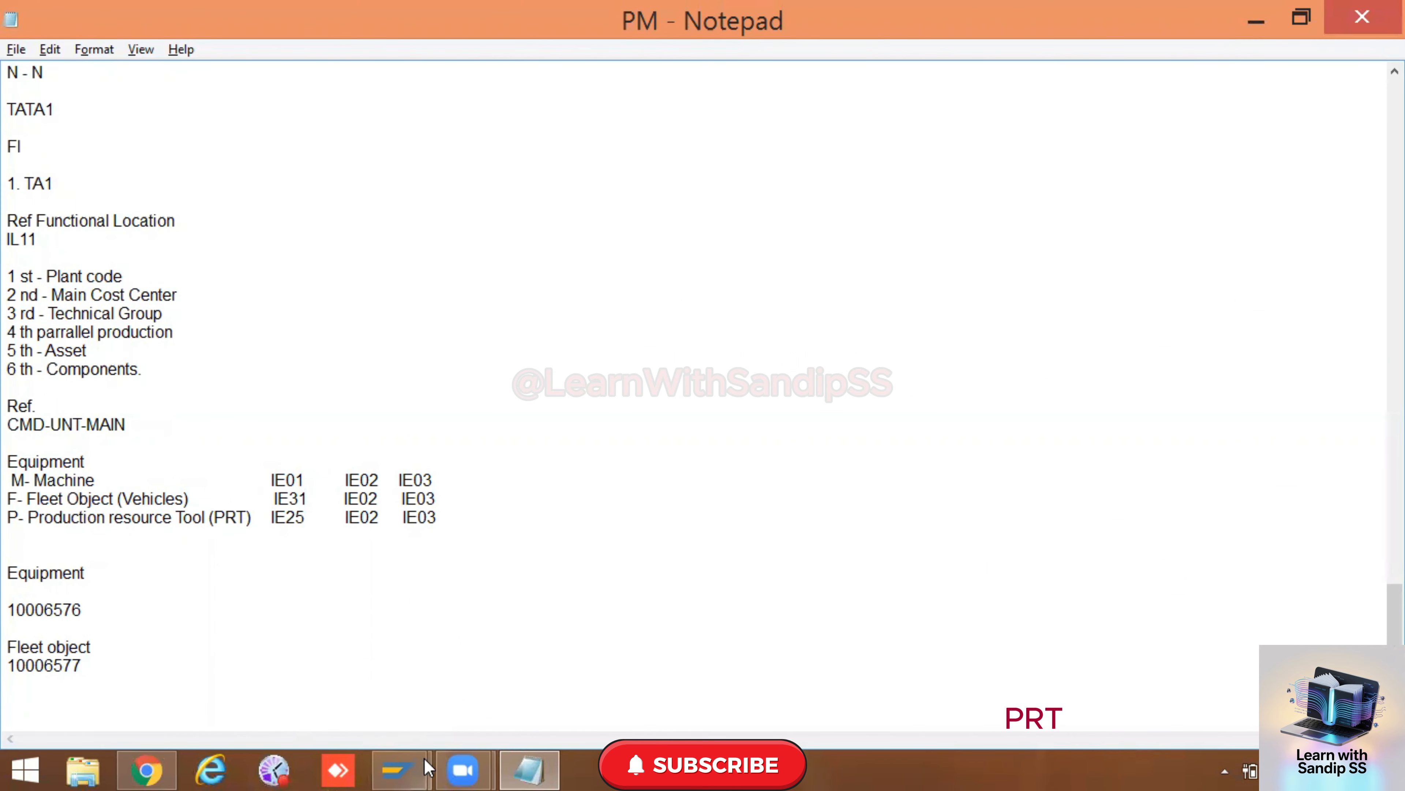
{"action": "mouse_move", "coordinate": [405, 758]}
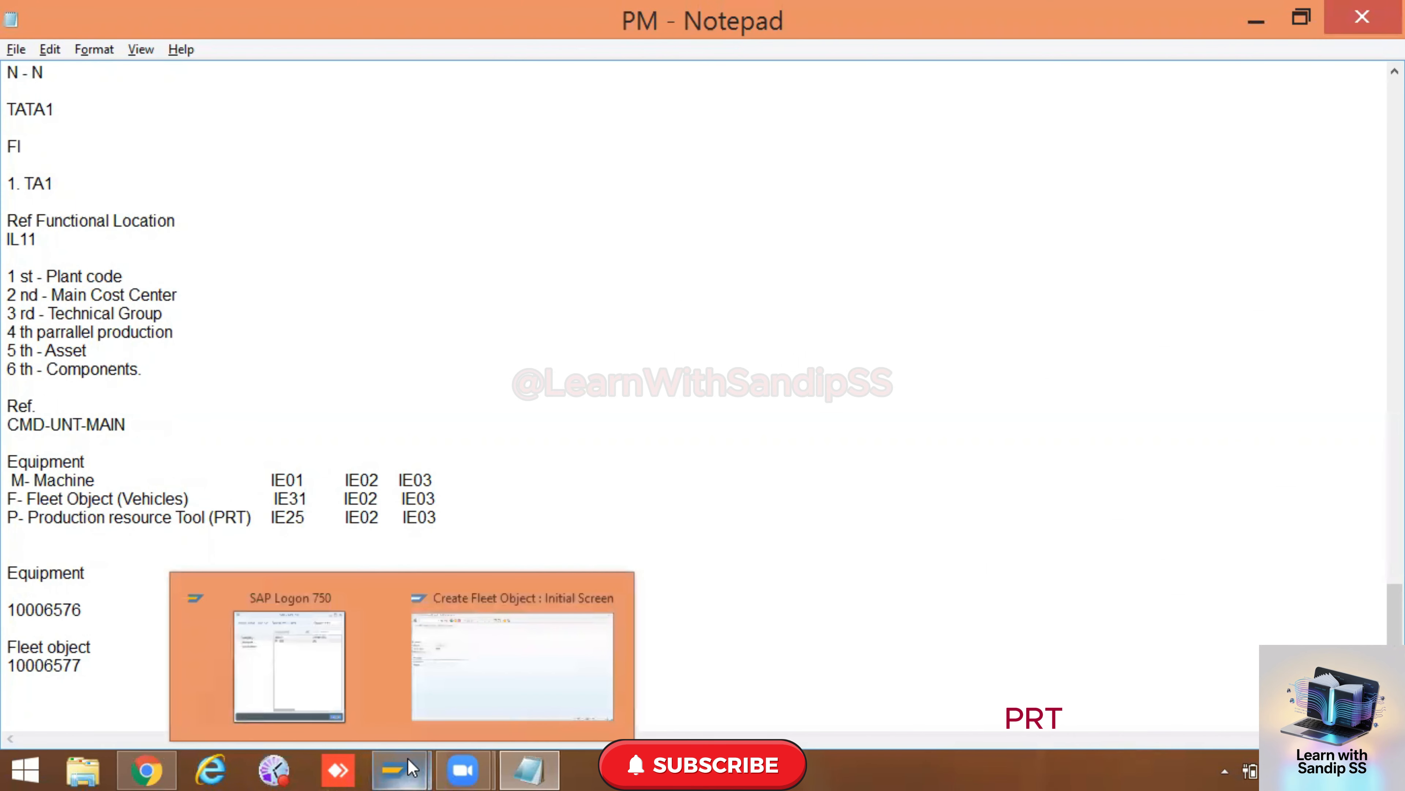
{"action": "left_click", "coordinate": [468, 672]}
{"action": "left_click", "coordinate": [277, 56]}
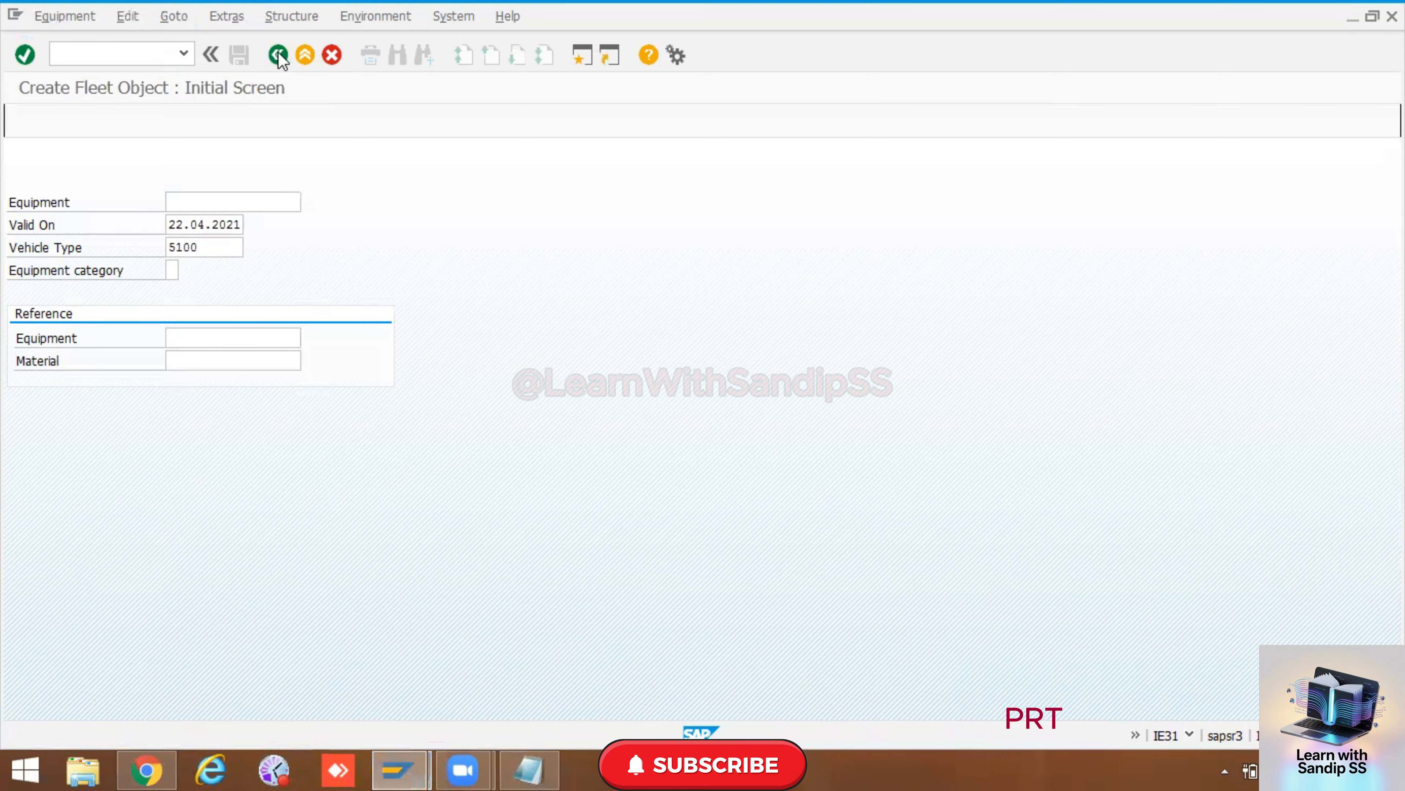
{"action": "double_click", "coordinate": [187, 465]}
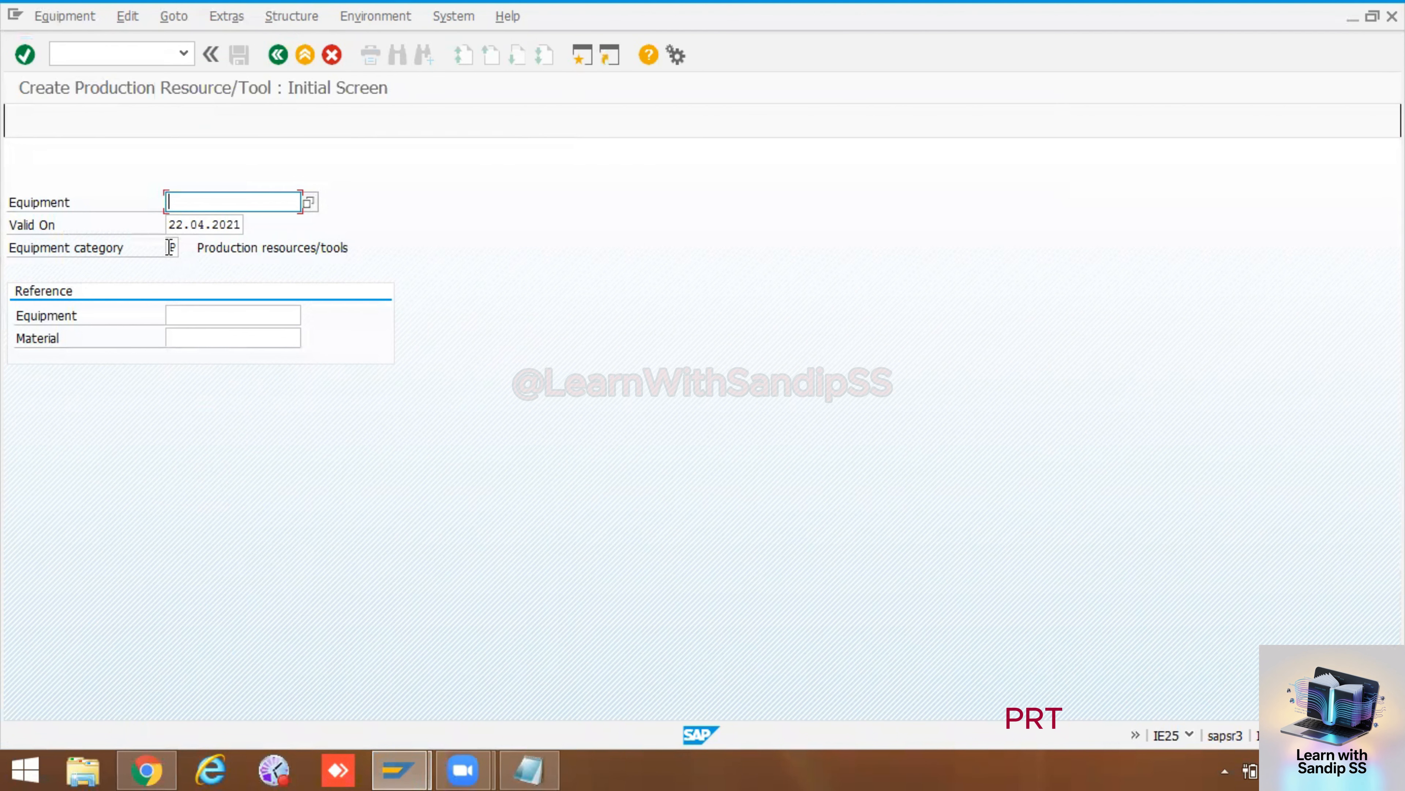
- Choose equipment category P, Production resources/tools, from the list of possible categories and continue to the general data
{"action": "left_click", "coordinate": [173, 247]}
{"action": "left_click", "coordinate": [187, 248]}
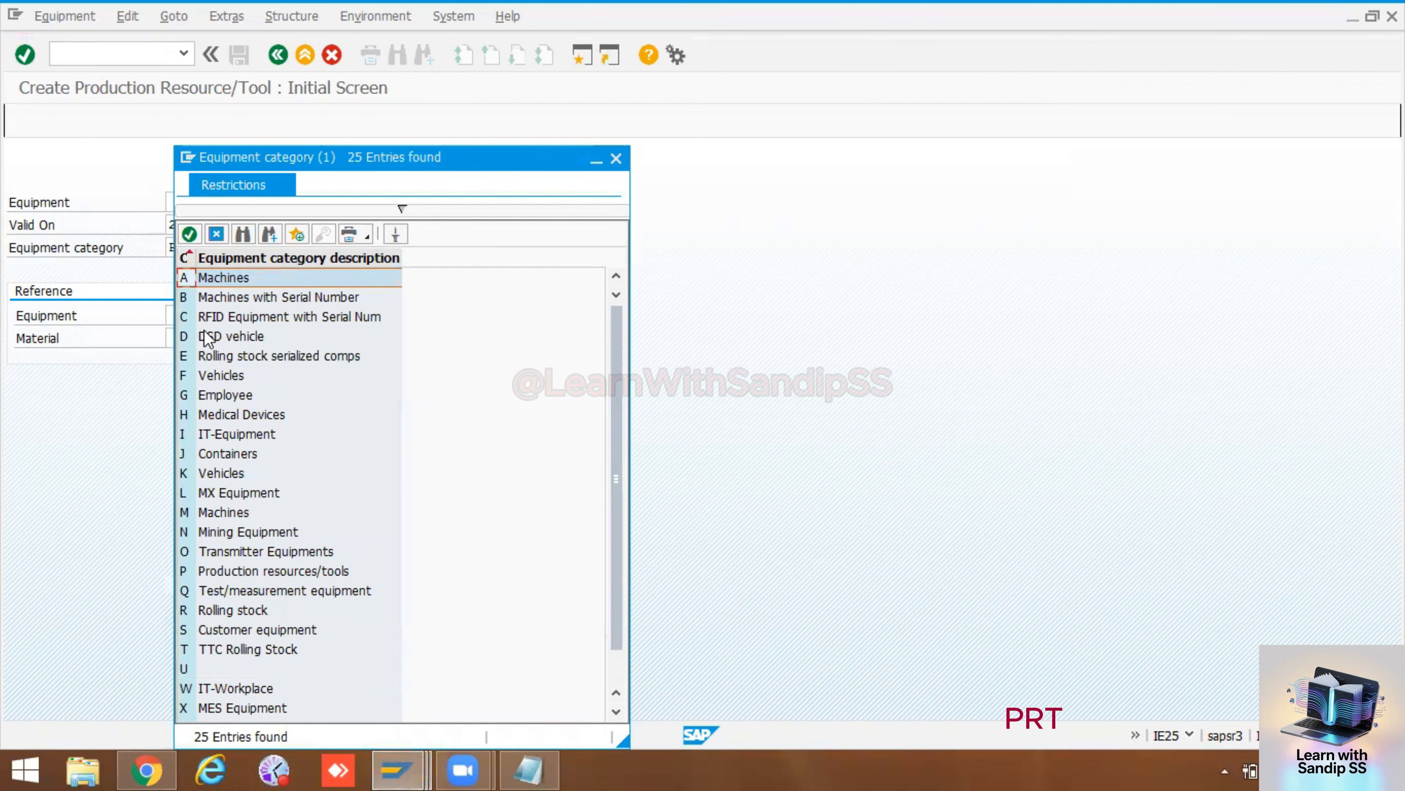
{"action": "left_click", "coordinate": [222, 572]}
{"action": "double_click", "coordinate": [222, 573]}
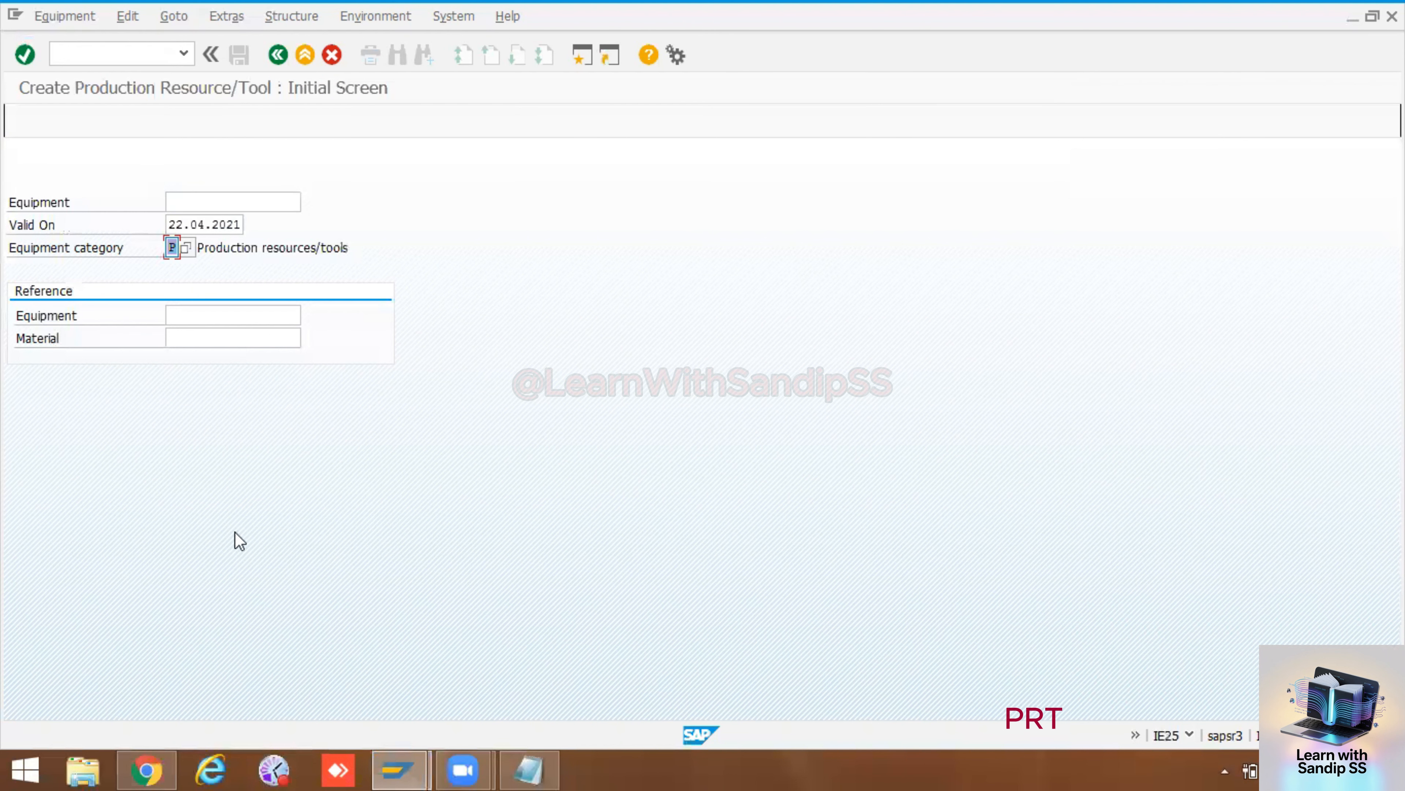
{"action": "key", "text": "Return"}
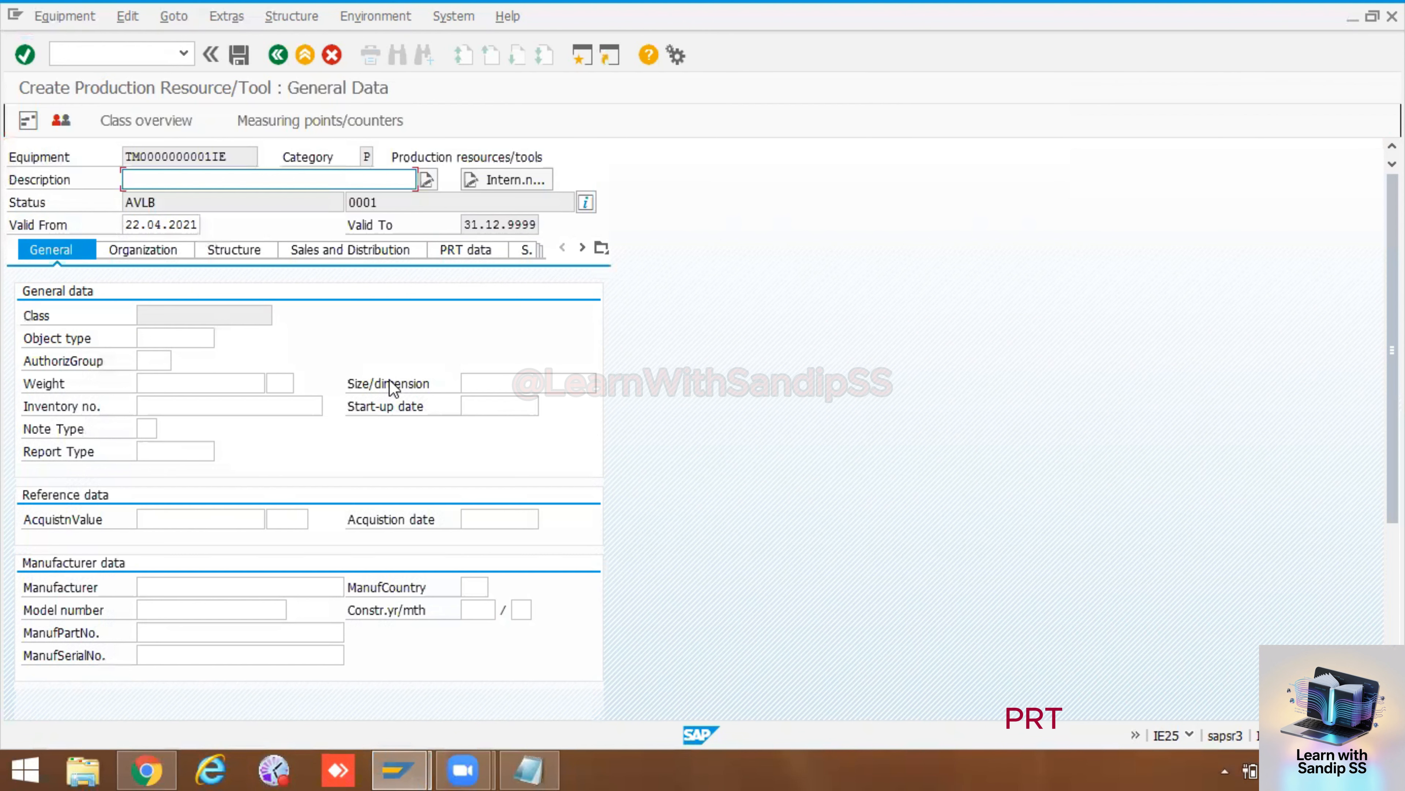
- Enter Callibration gauge as the description of the new production resource/tool
{"action": "left_click", "coordinate": [187, 180]}
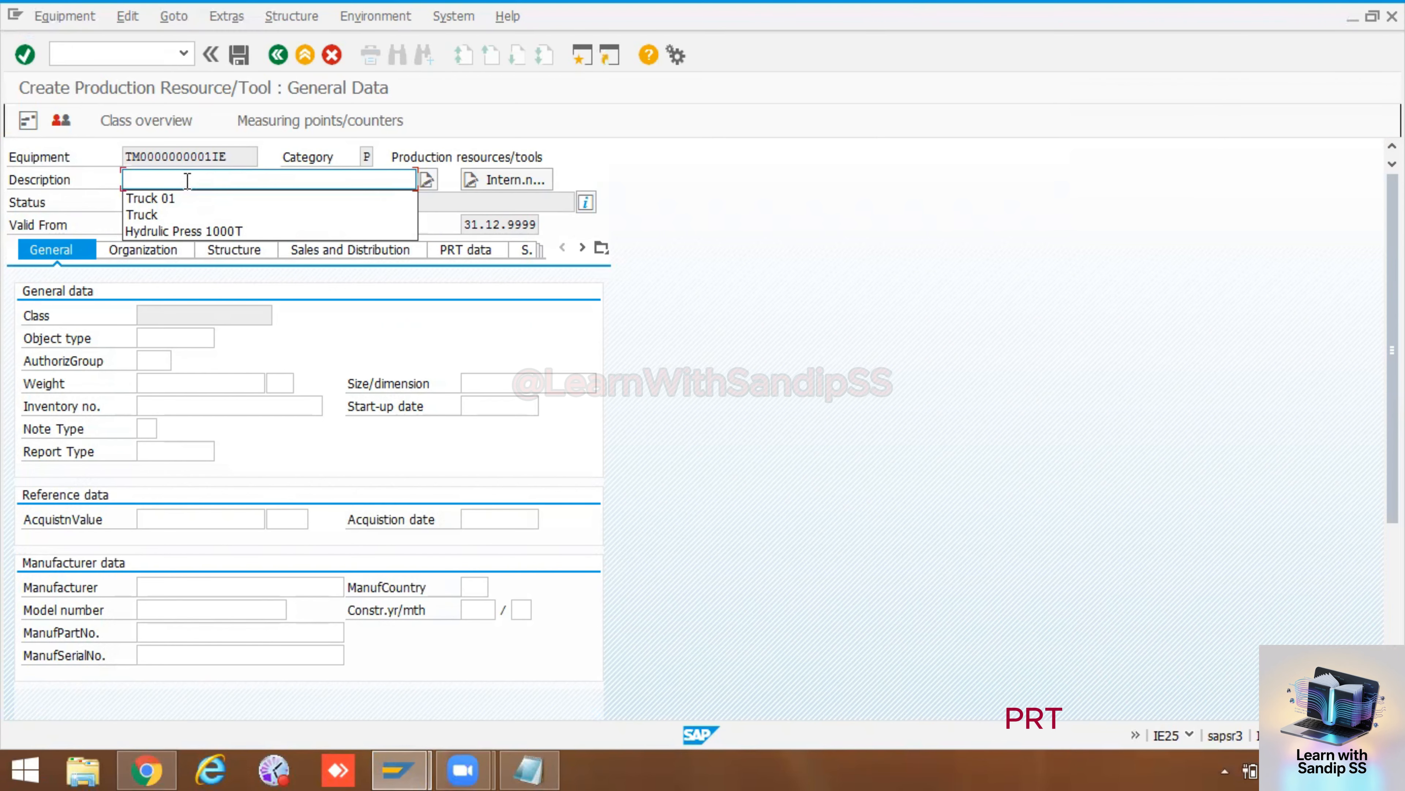
{"action": "type", "text": "Ca"}
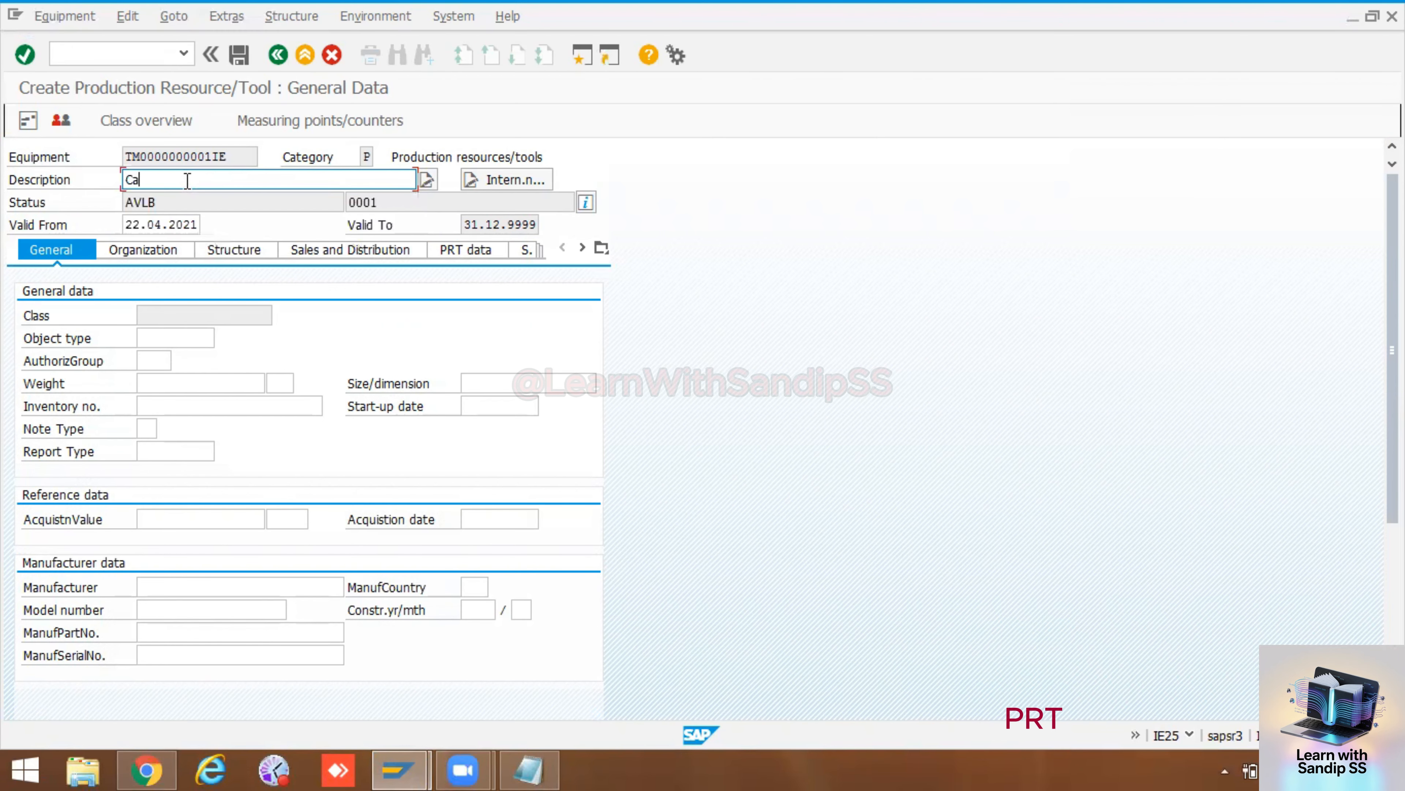
{"action": "type", "text": "llibration gaur"}
{"action": "key", "text": "BackSpace"}
{"action": "type", "text": "ge"}
- Choose object type 100, the flow instrumentation entry, from the list of technical object types
{"action": "left_click", "coordinate": [173, 339]}
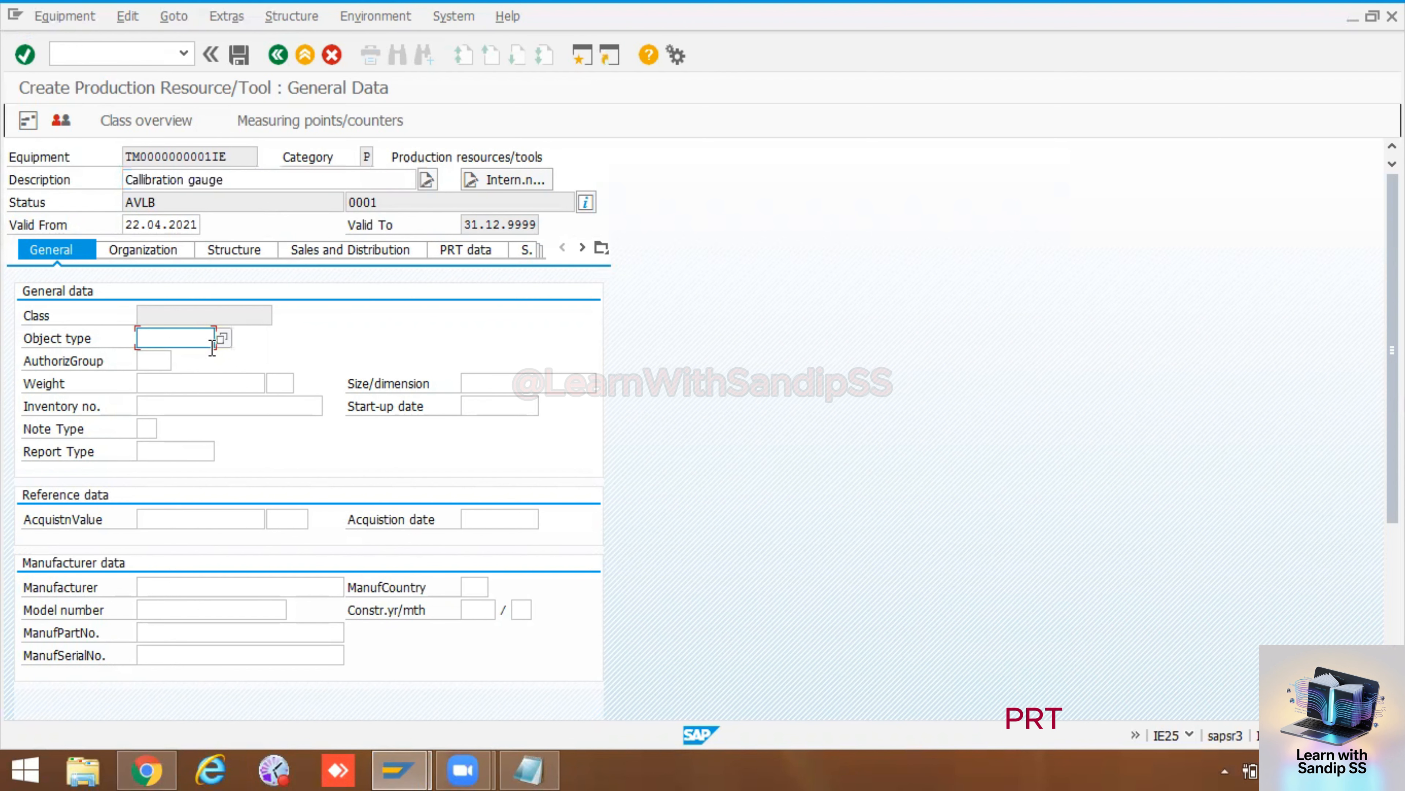
{"action": "left_click", "coordinate": [218, 338]}
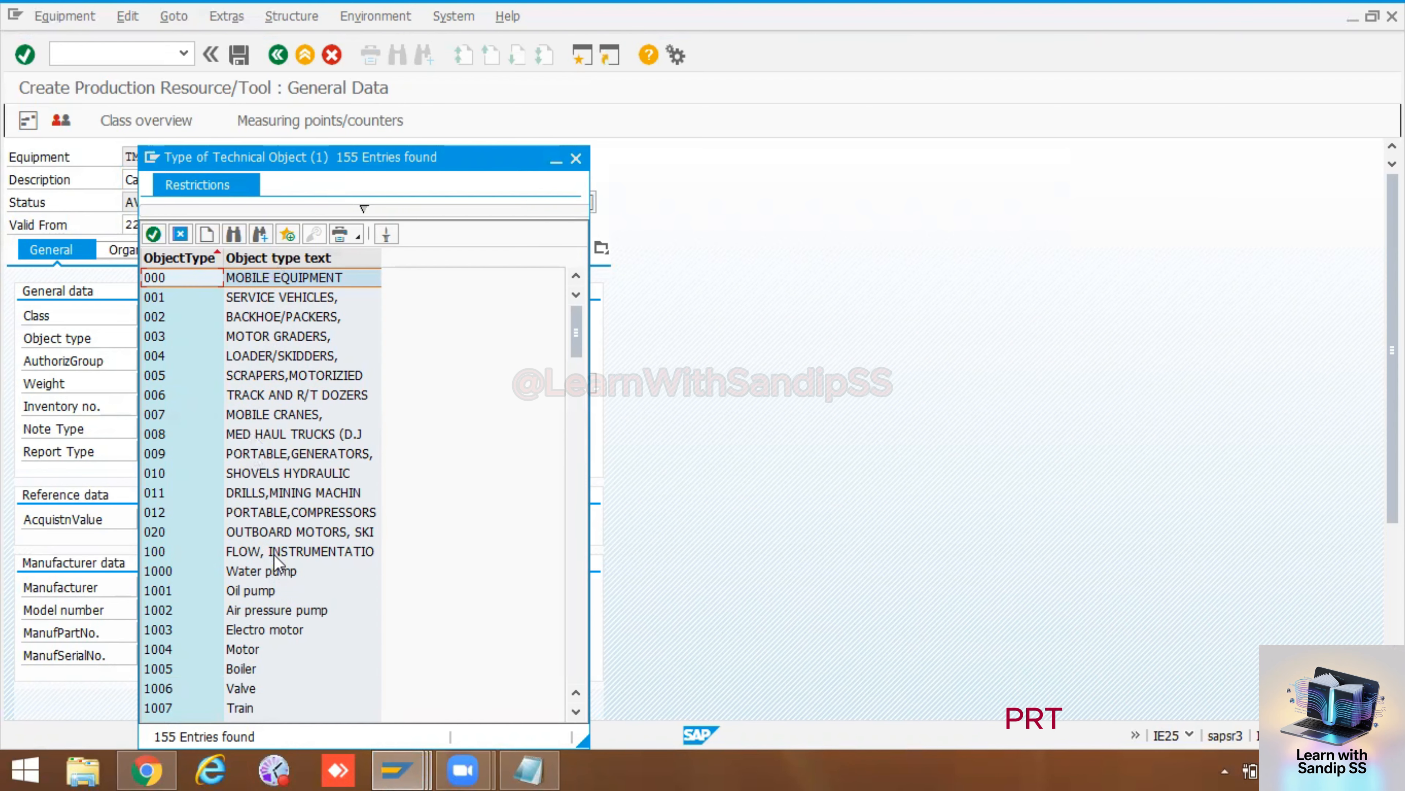
{"action": "double_click", "coordinate": [158, 548]}
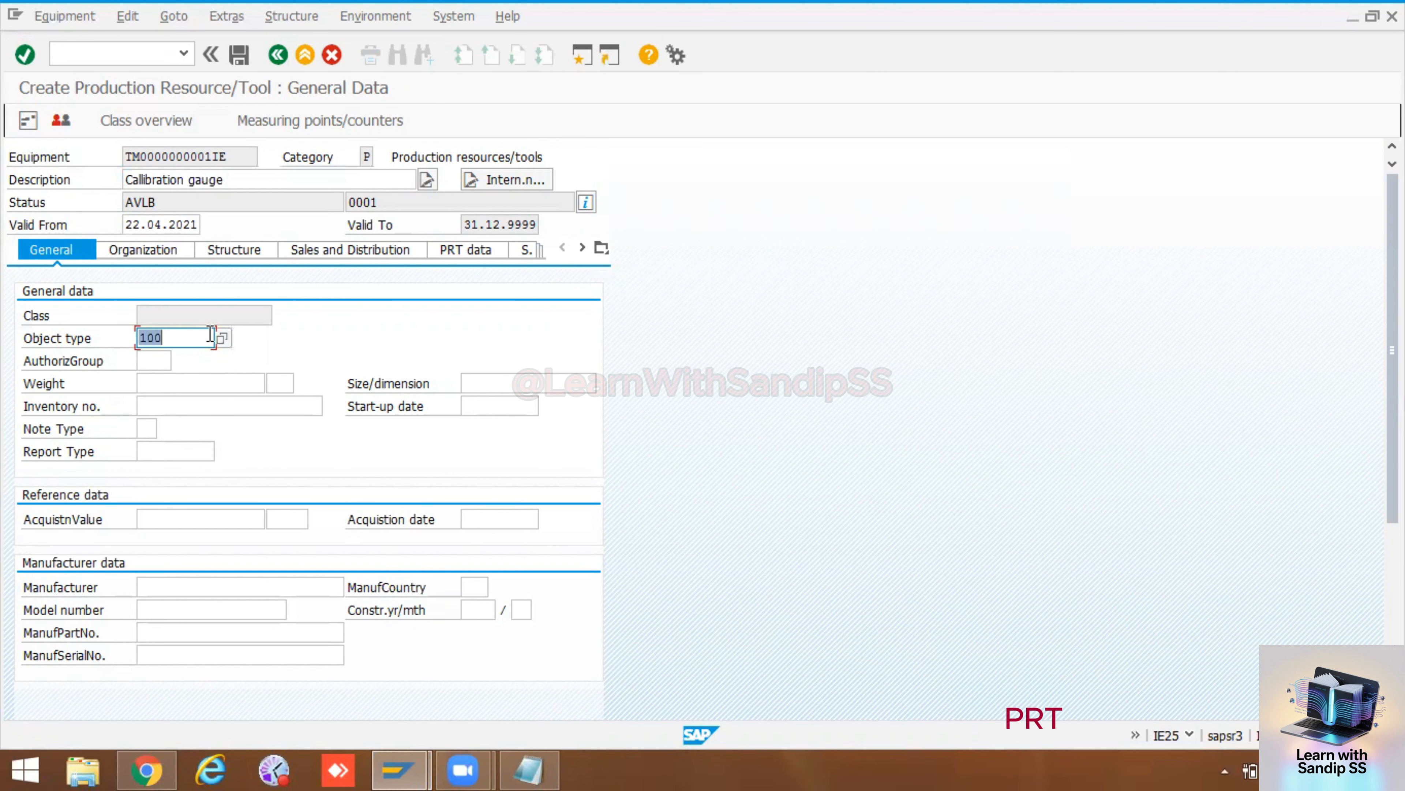
- Assign authorization group 3000, MAINTENANCE, and set the start-up date to 22.04.2021 in the general data
{"action": "left_click", "coordinate": [155, 360]}
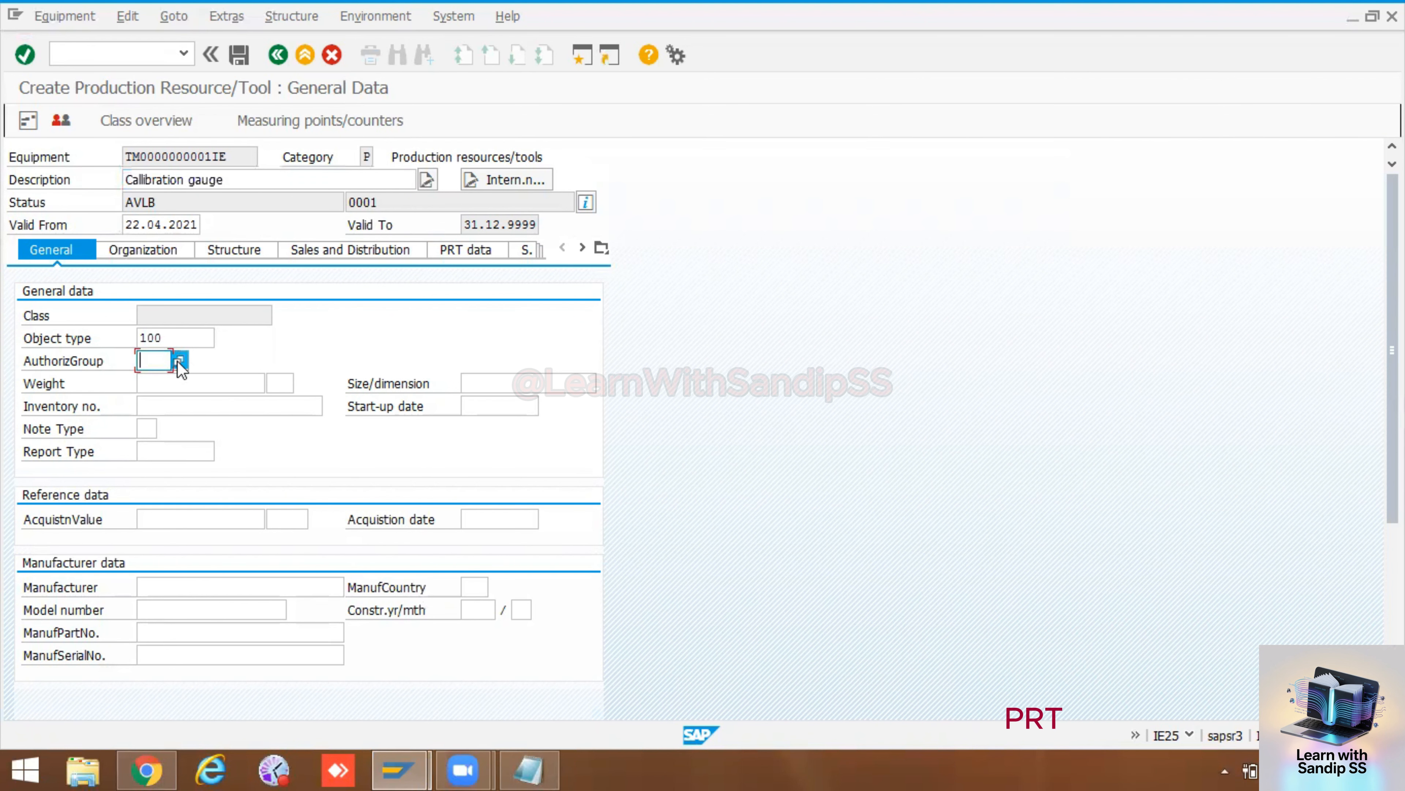
{"action": "left_click", "coordinate": [178, 361]}
{"action": "left_click", "coordinate": [158, 357]}
{"action": "double_click", "coordinate": [157, 355]}
{"action": "key", "text": "Return"}
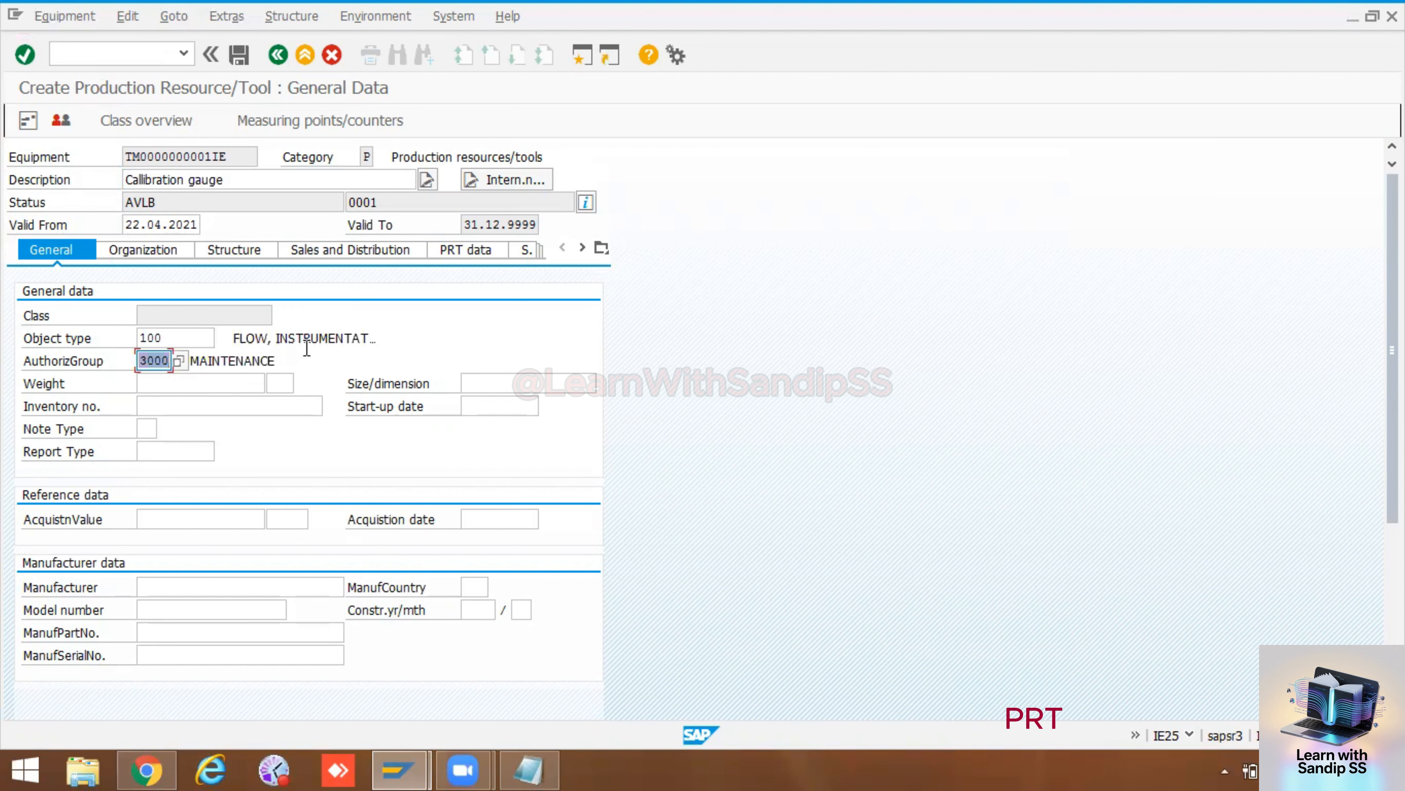
{"action": "left_click", "coordinate": [477, 404]}
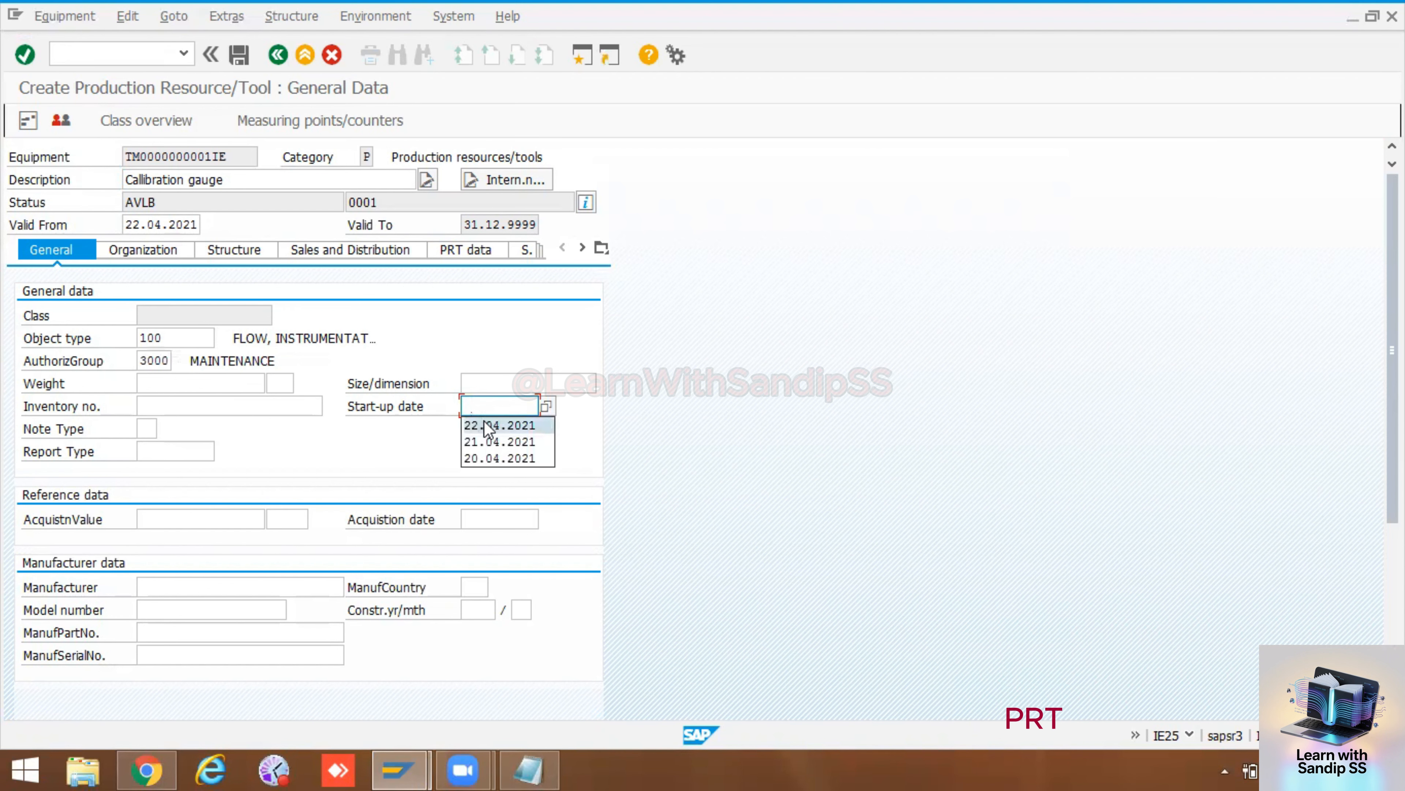
{"action": "left_click", "coordinate": [487, 425]}
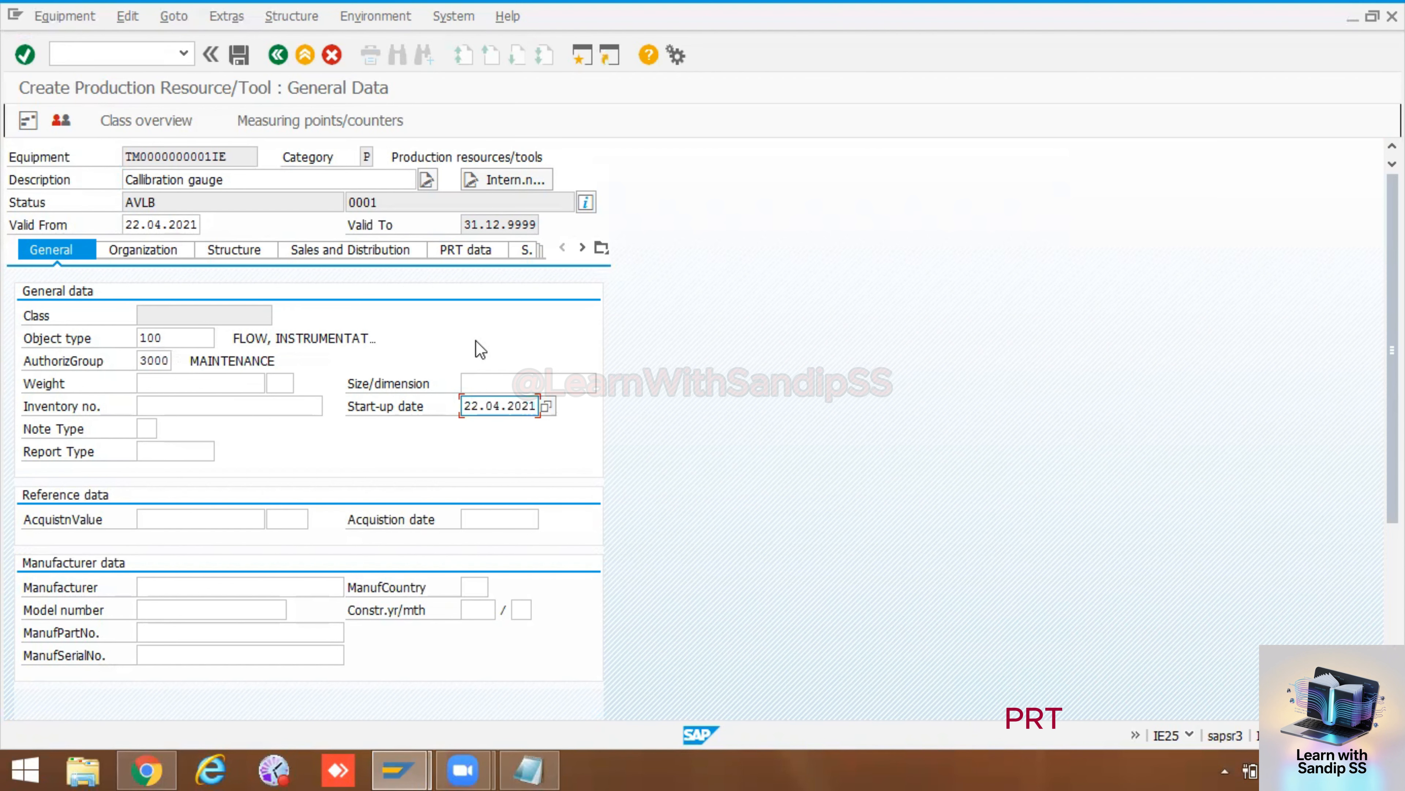
- Go through the available technical object authorization groups and reselect 3000, MAINTENANCE, for the gauge
{"action": "left_click", "coordinate": [169, 361]}
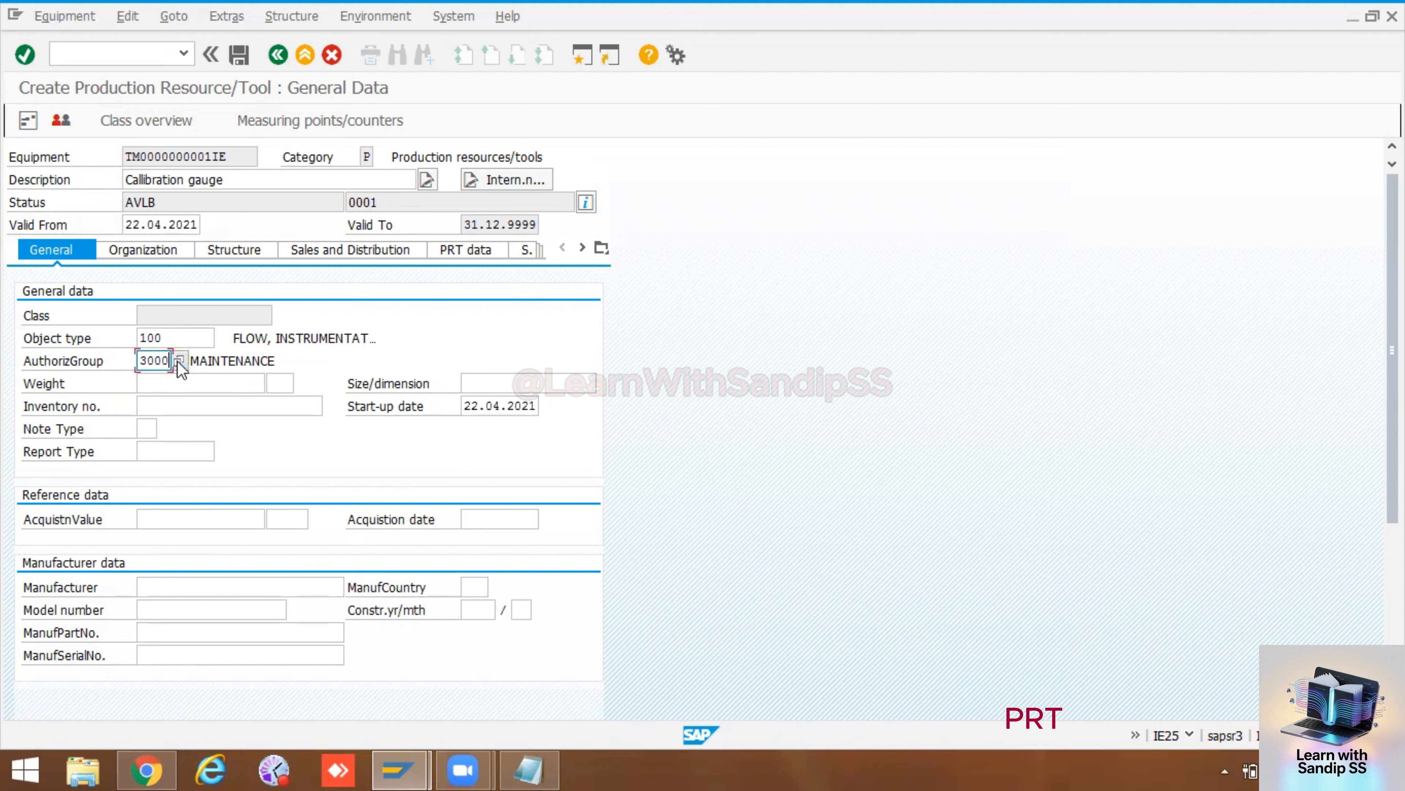
{"action": "left_click", "coordinate": [177, 361]}
{"action": "double_click", "coordinate": [157, 380]}
{"action": "left_click", "coordinate": [175, 361]}
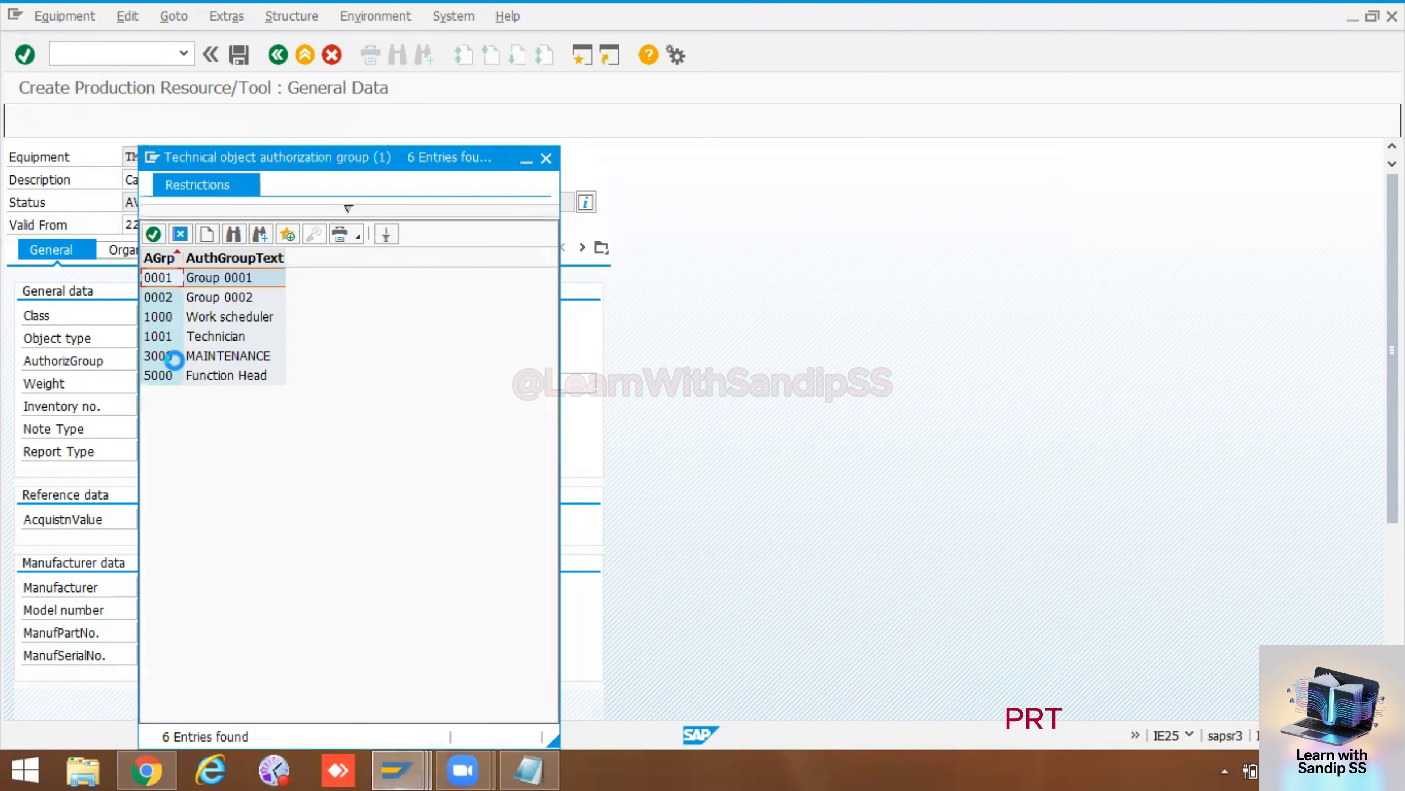
{"action": "double_click", "coordinate": [155, 355]}
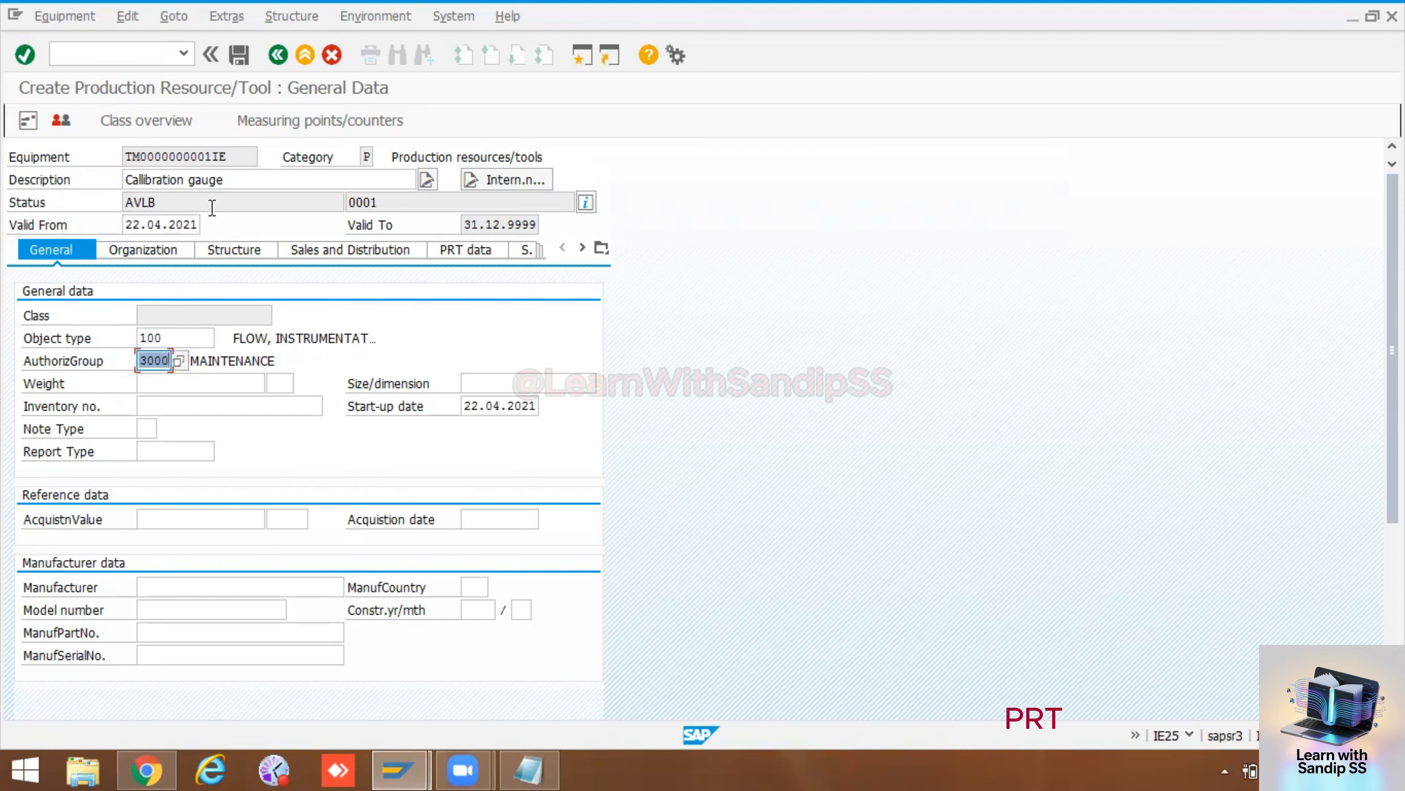
{"action": "left_click", "coordinate": [178, 360]}
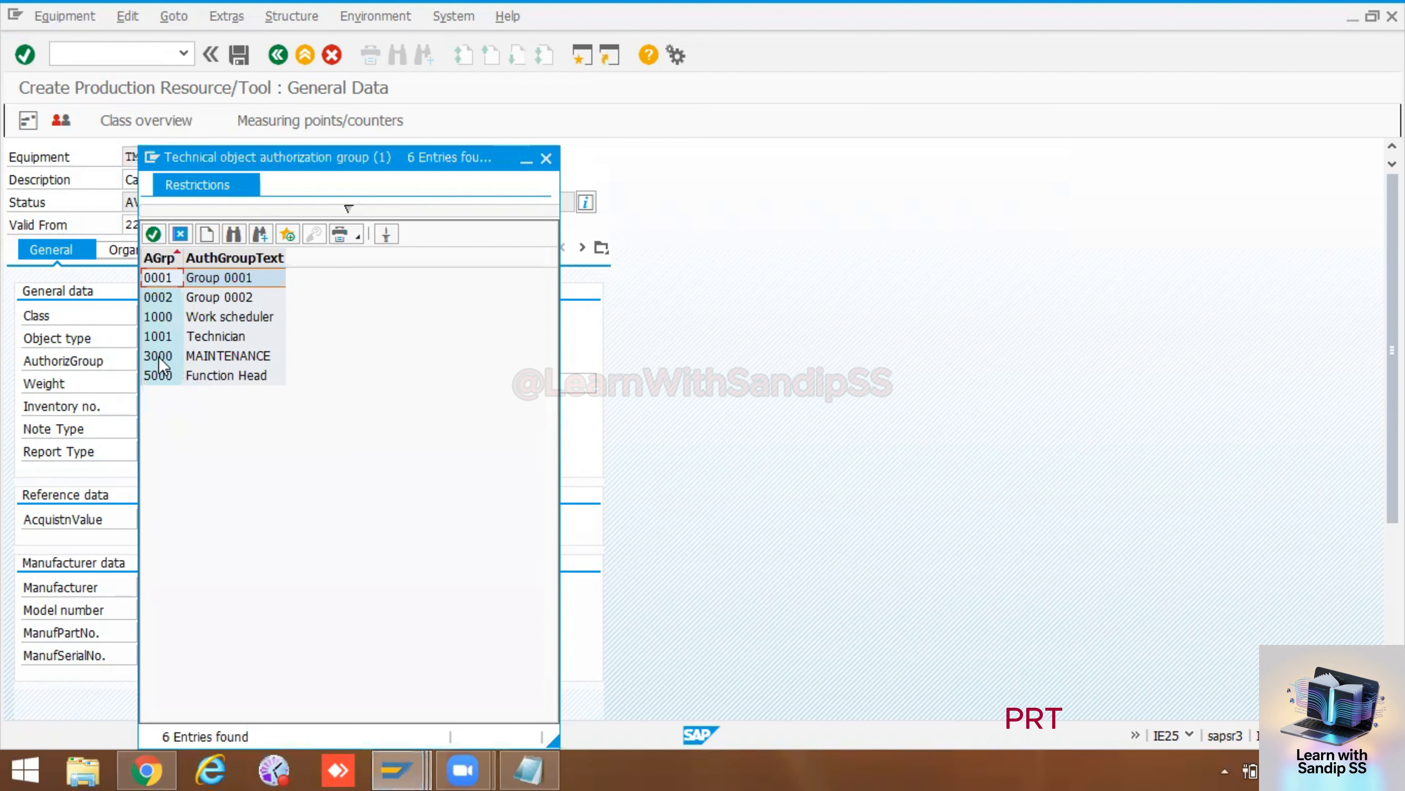
{"action": "double_click", "coordinate": [160, 355]}
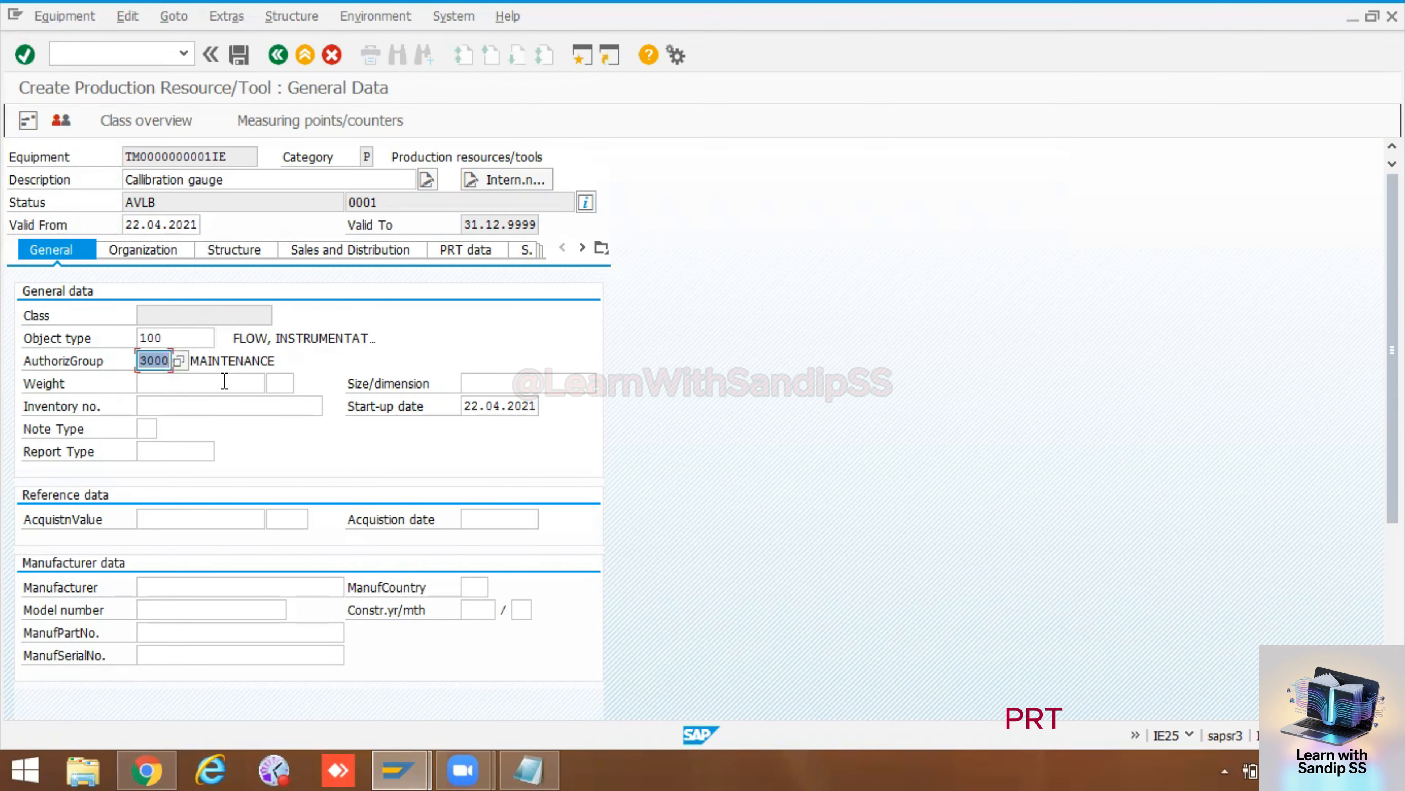
{"action": "left_click", "coordinate": [239, 361]}
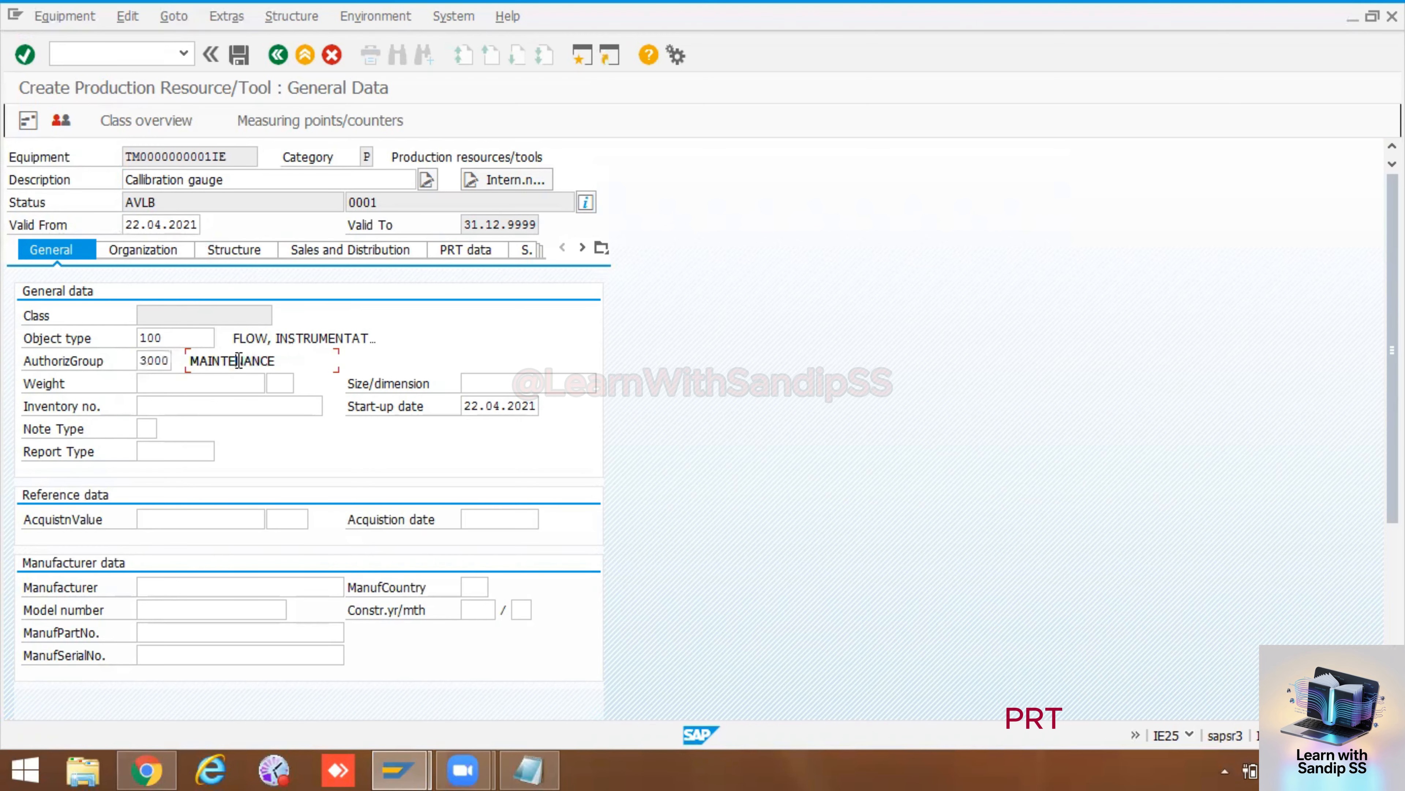
{"action": "left_click", "coordinate": [162, 362]}
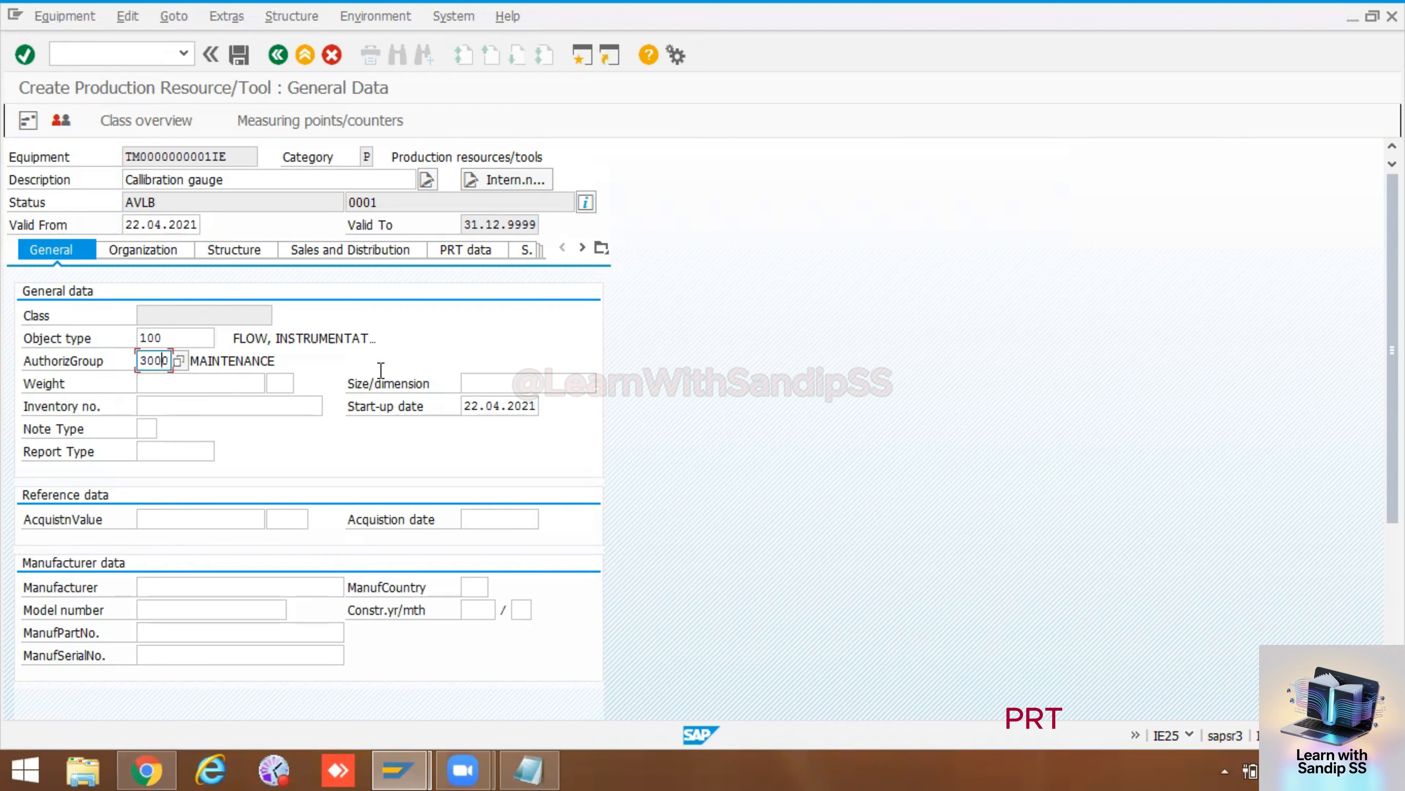
{"action": "left_click", "coordinate": [176, 361]}
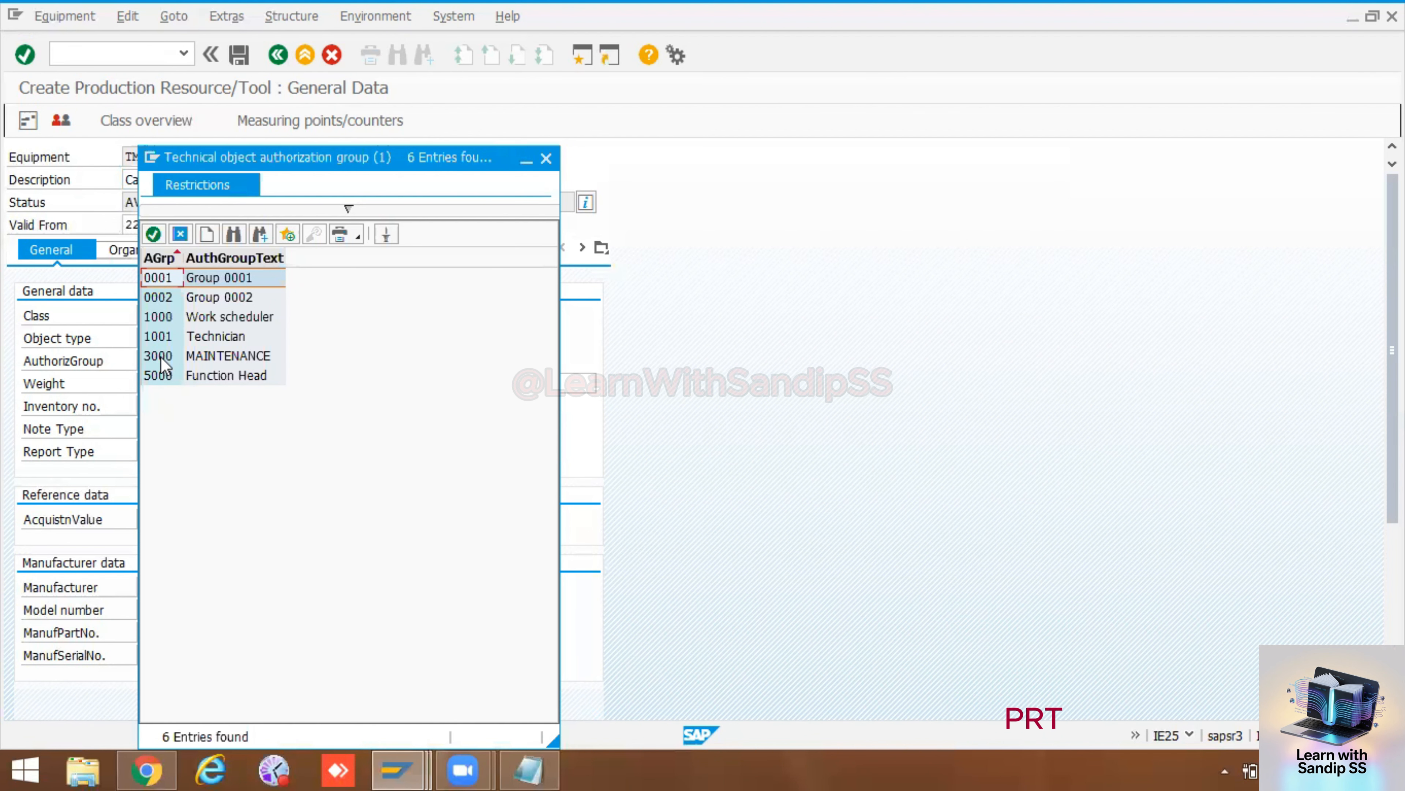
{"action": "double_click", "coordinate": [161, 357]}
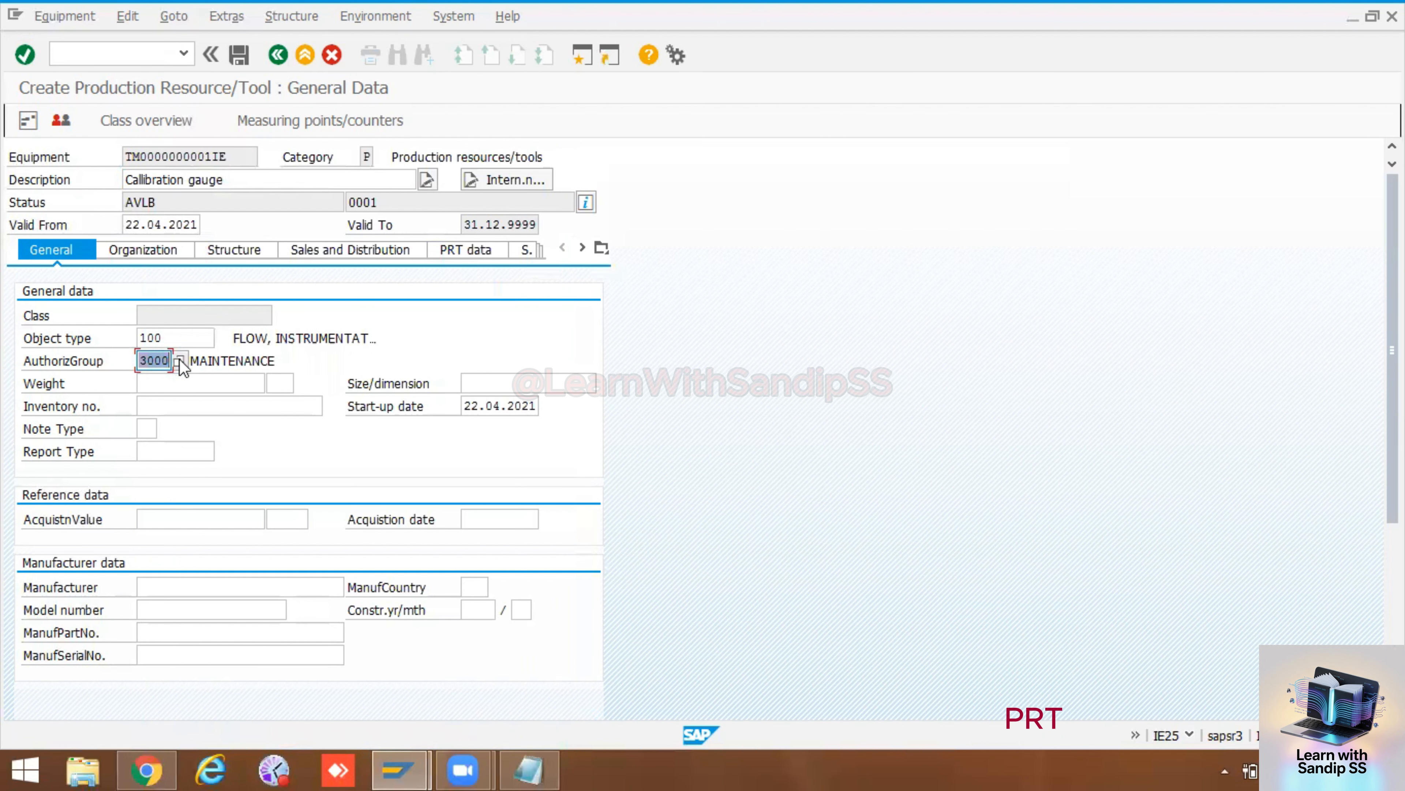
{"action": "left_click", "coordinate": [179, 360]}
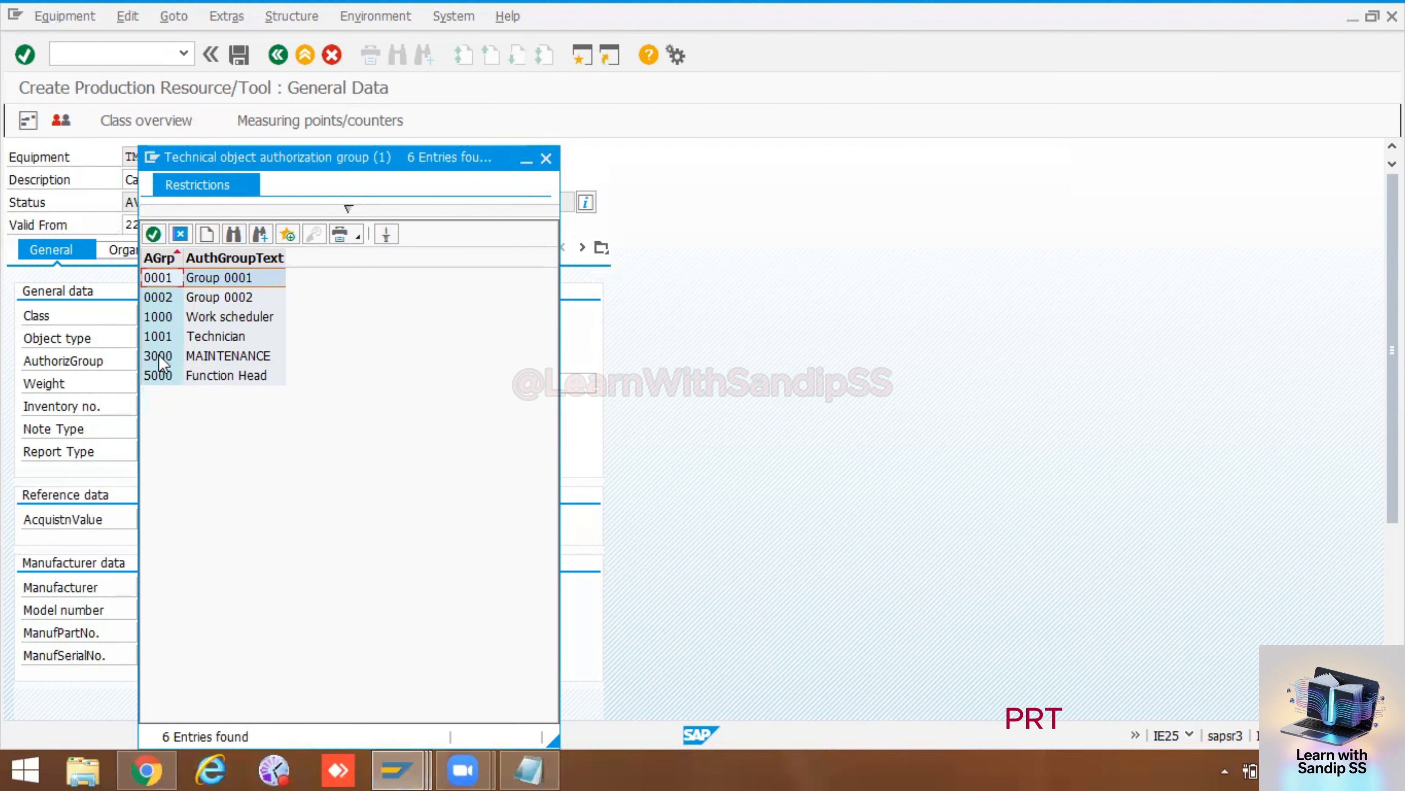
{"action": "double_click", "coordinate": [159, 355]}
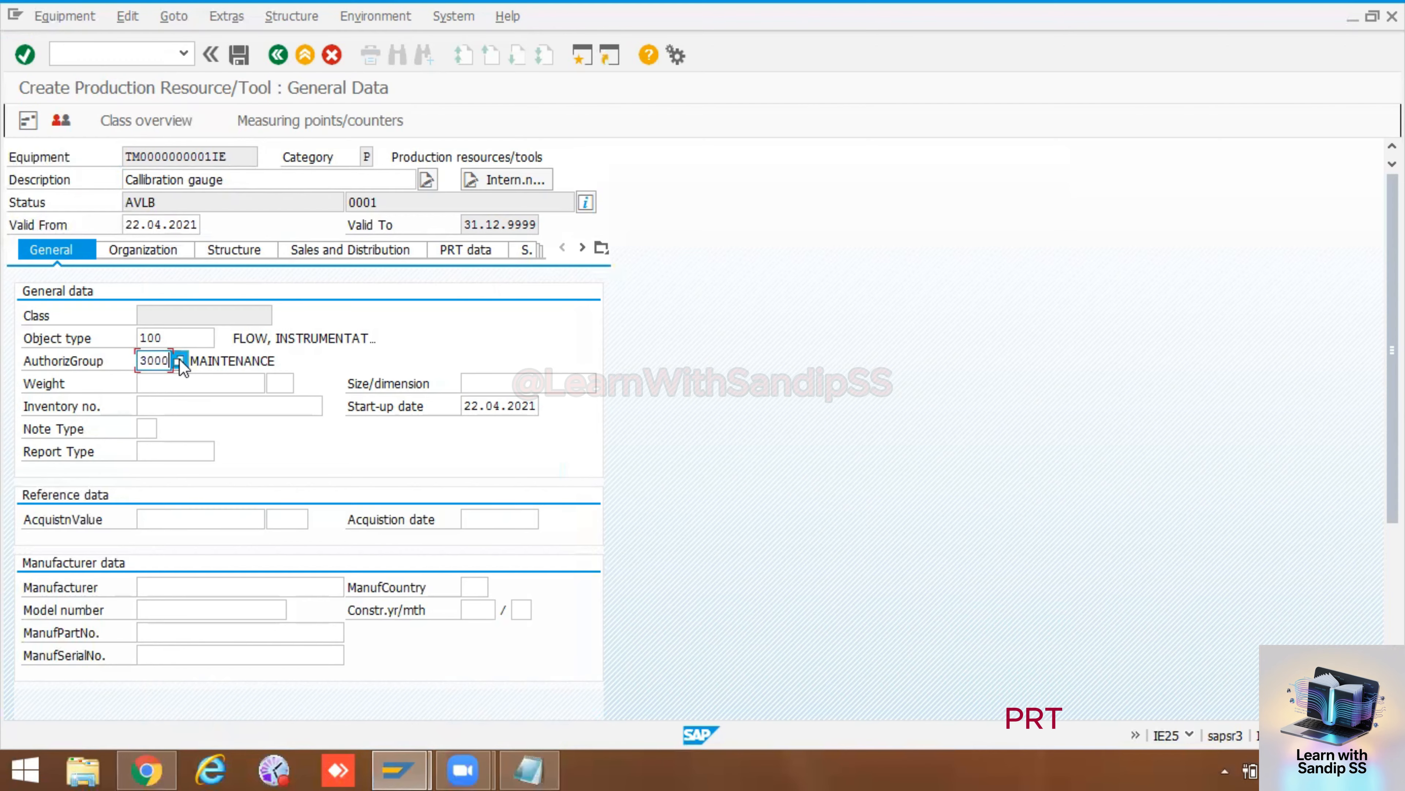
- Change the gauge's authorization group to 5000, Function Head
{"action": "left_click", "coordinate": [179, 361]}
{"action": "double_click", "coordinate": [160, 375]}
{"action": "key", "text": "Return"}
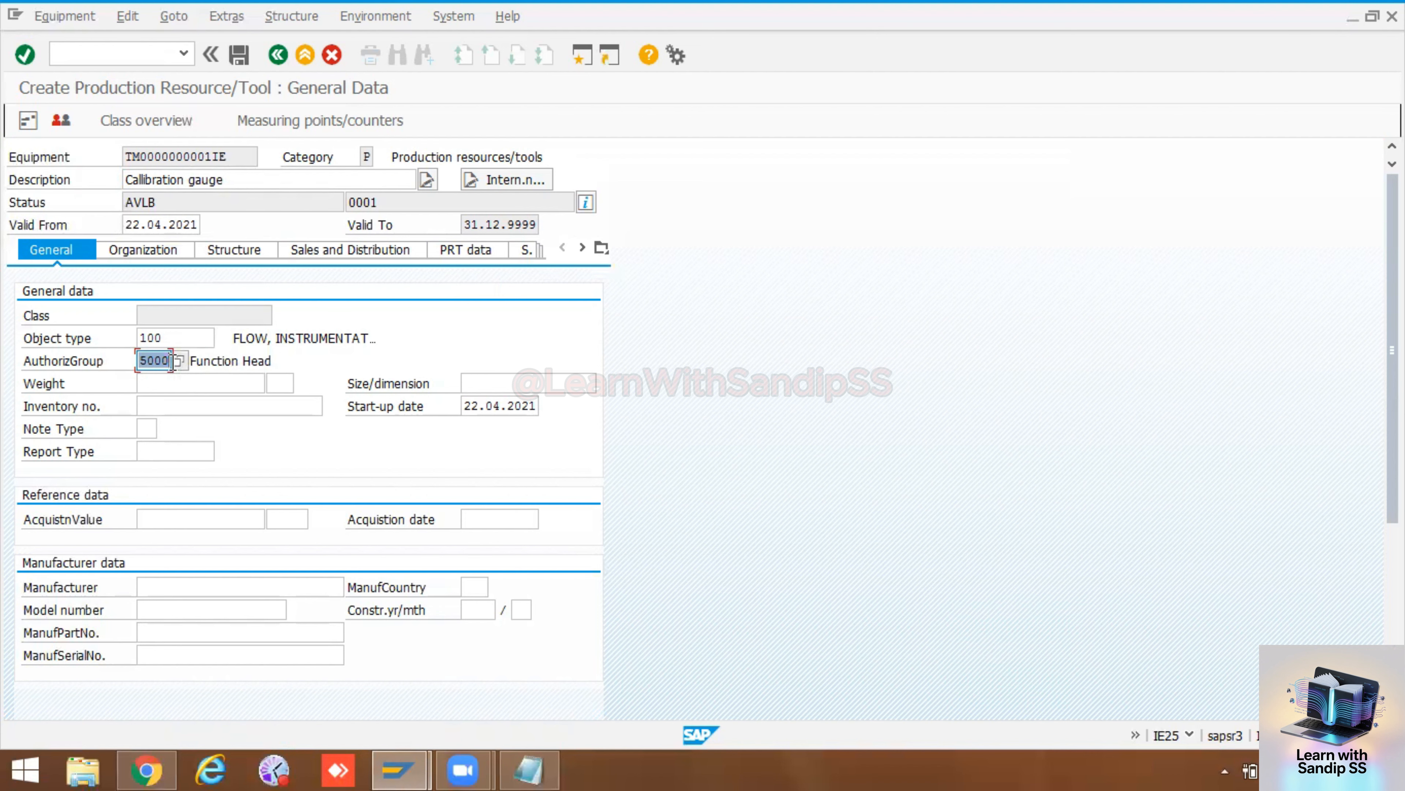
- Set company code 1000 and business area 0001 in the account assignment of the organization data
{"action": "left_click", "coordinate": [162, 256]}
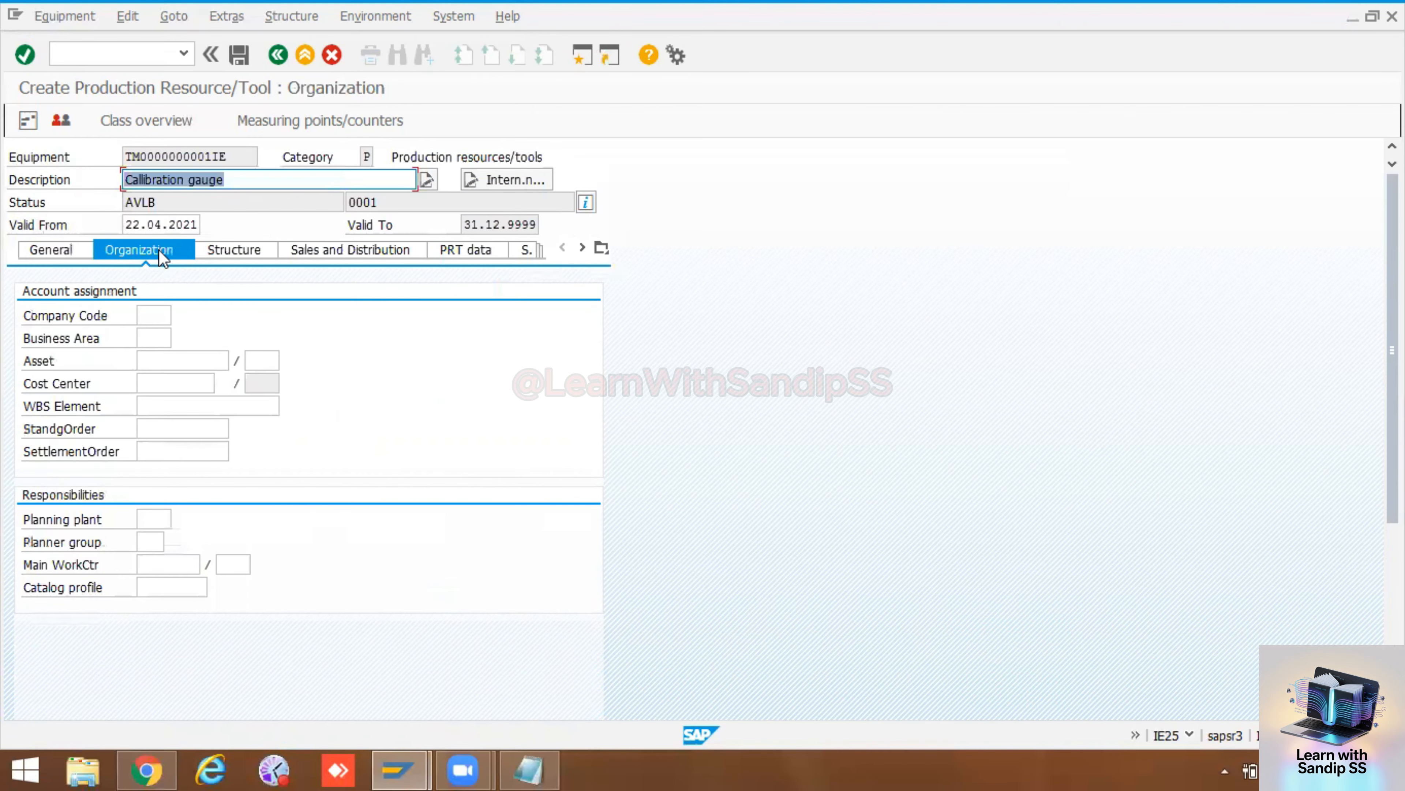
{"action": "left_click", "coordinate": [154, 313]}
{"action": "left_click", "coordinate": [155, 337]}
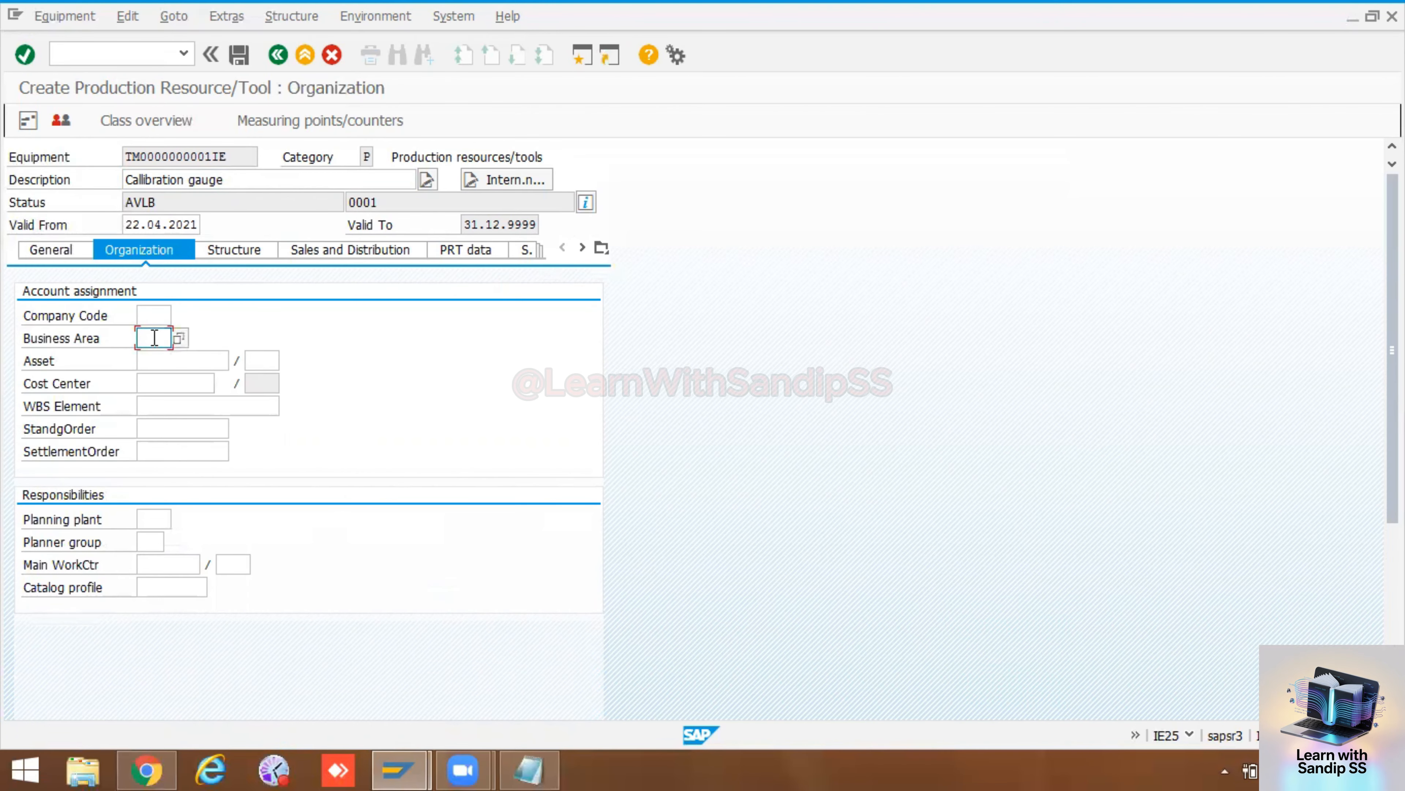
{"action": "left_click", "coordinate": [158, 313]}
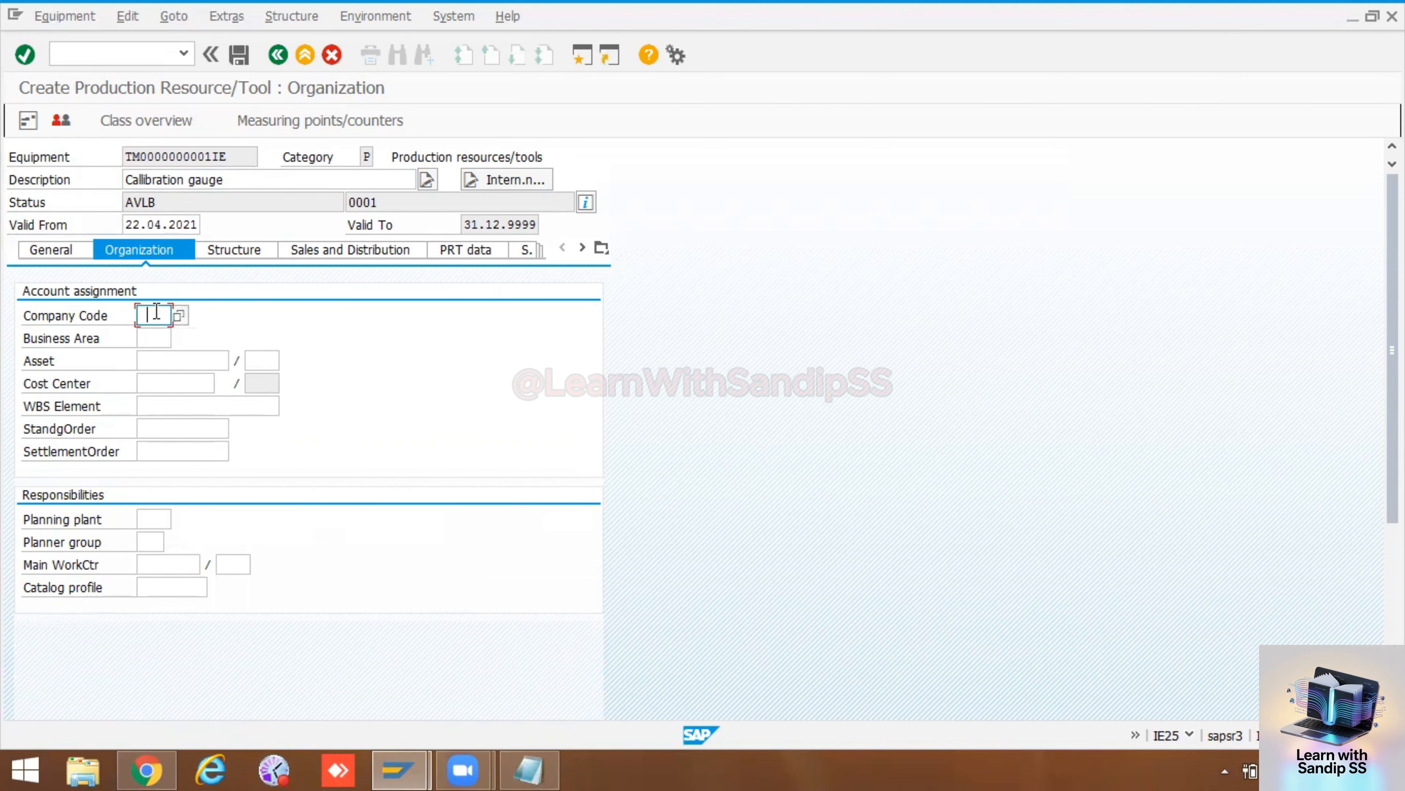
{"action": "key", "text": "BackSpace"}
{"action": "type", "text": "1000"}
{"action": "left_click", "coordinate": [150, 338]}
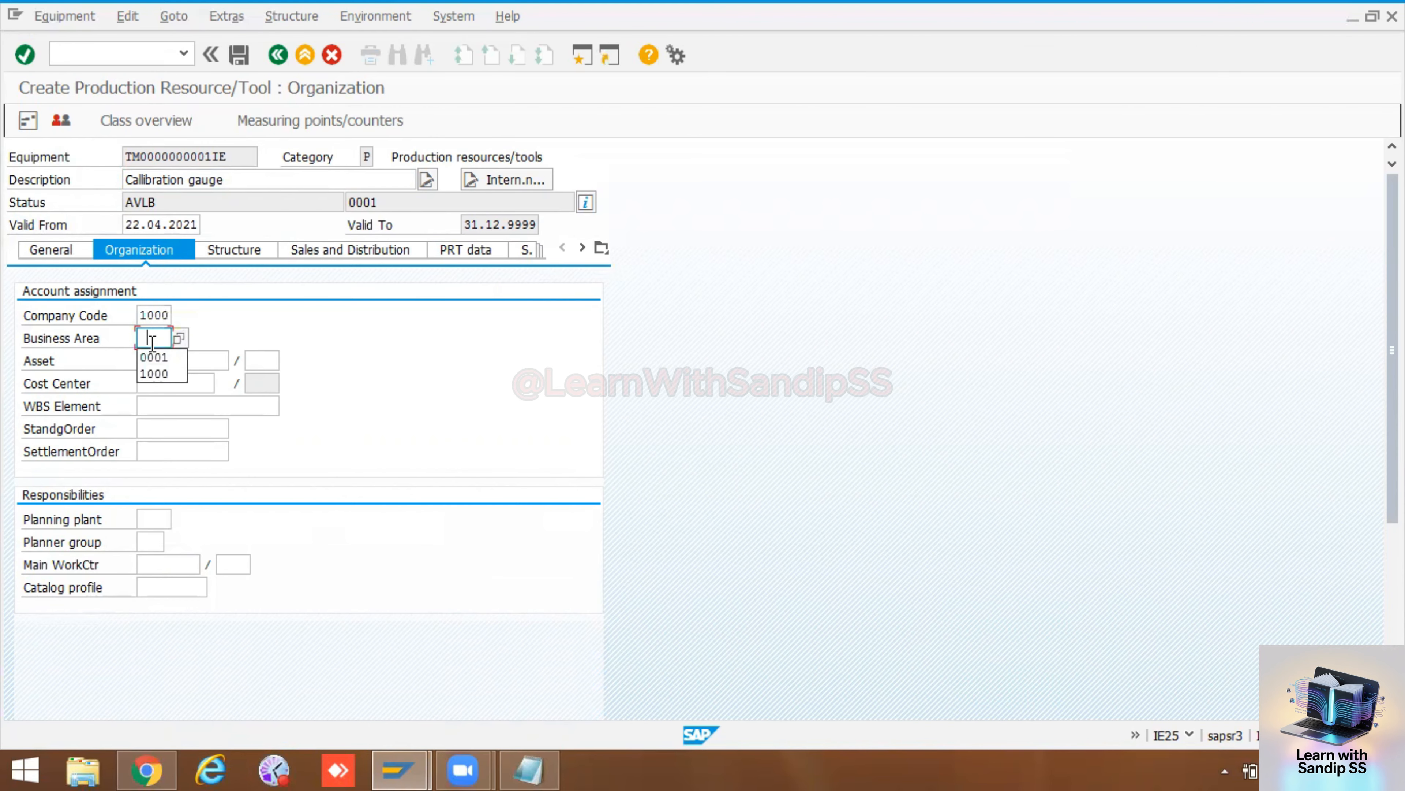
{"action": "left_click", "coordinate": [154, 357]}
{"action": "key", "text": "Return"}
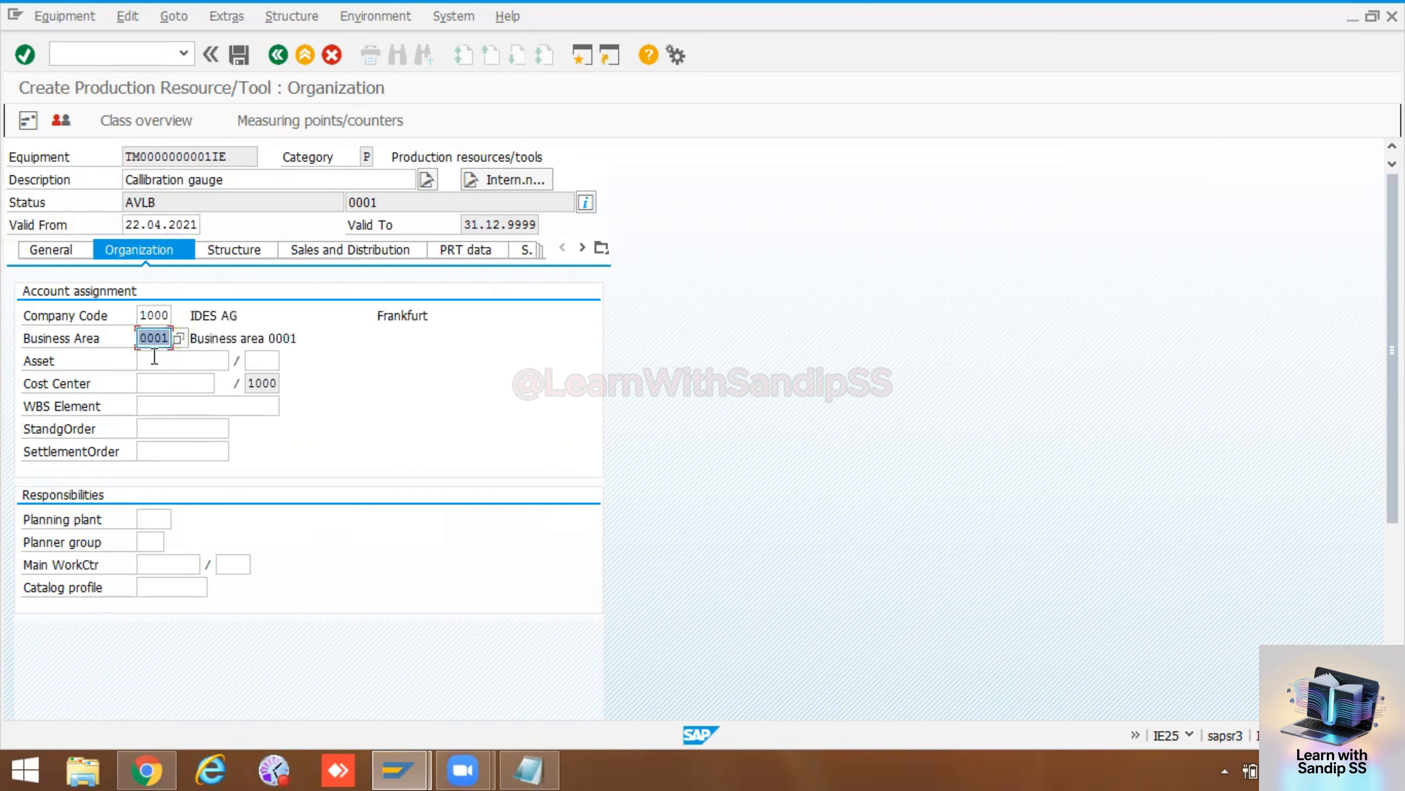
- Enter cost center 1000 in the gauge's account assignment
{"action": "left_click", "coordinate": [167, 383]}
{"action": "left_click", "coordinate": [169, 404]}
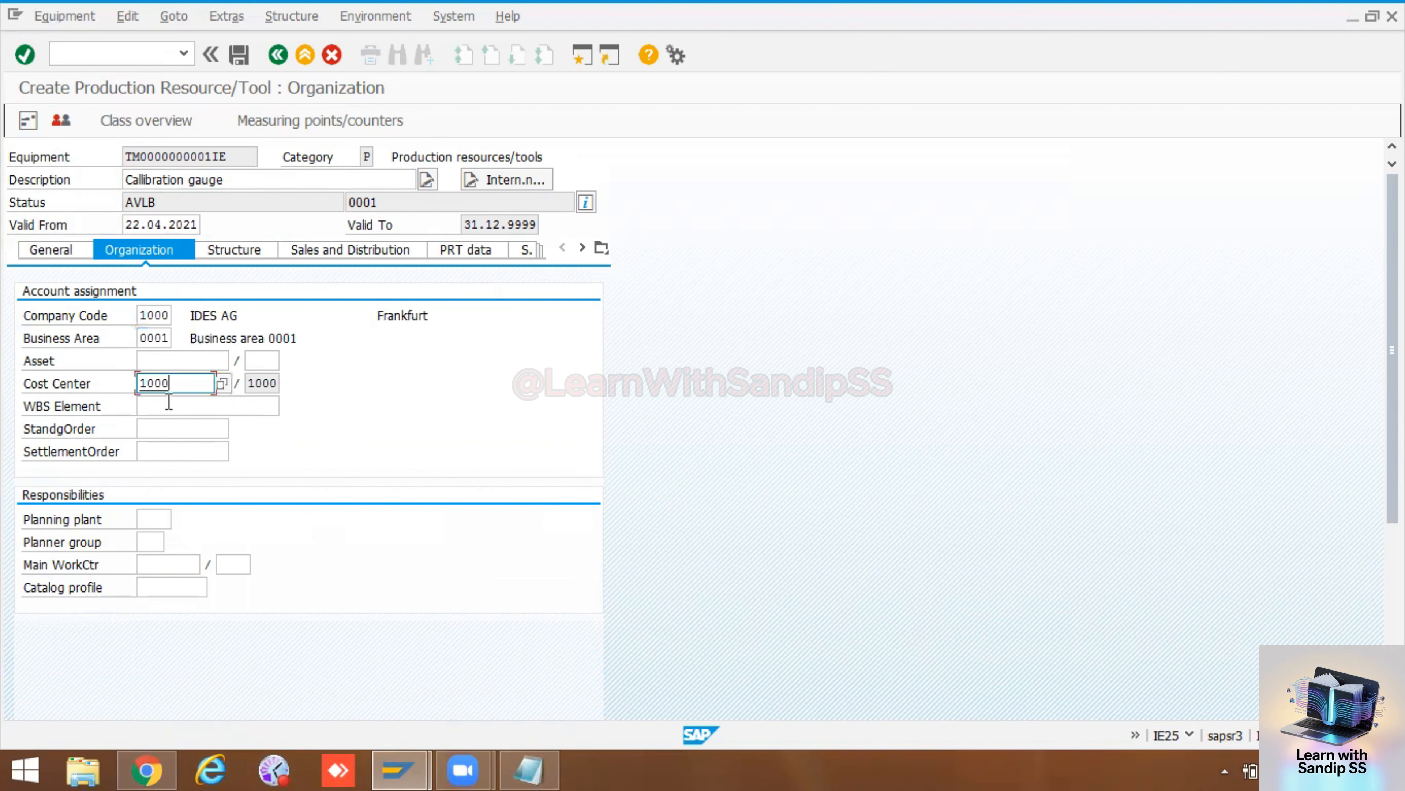
{"action": "key", "text": "Return"}
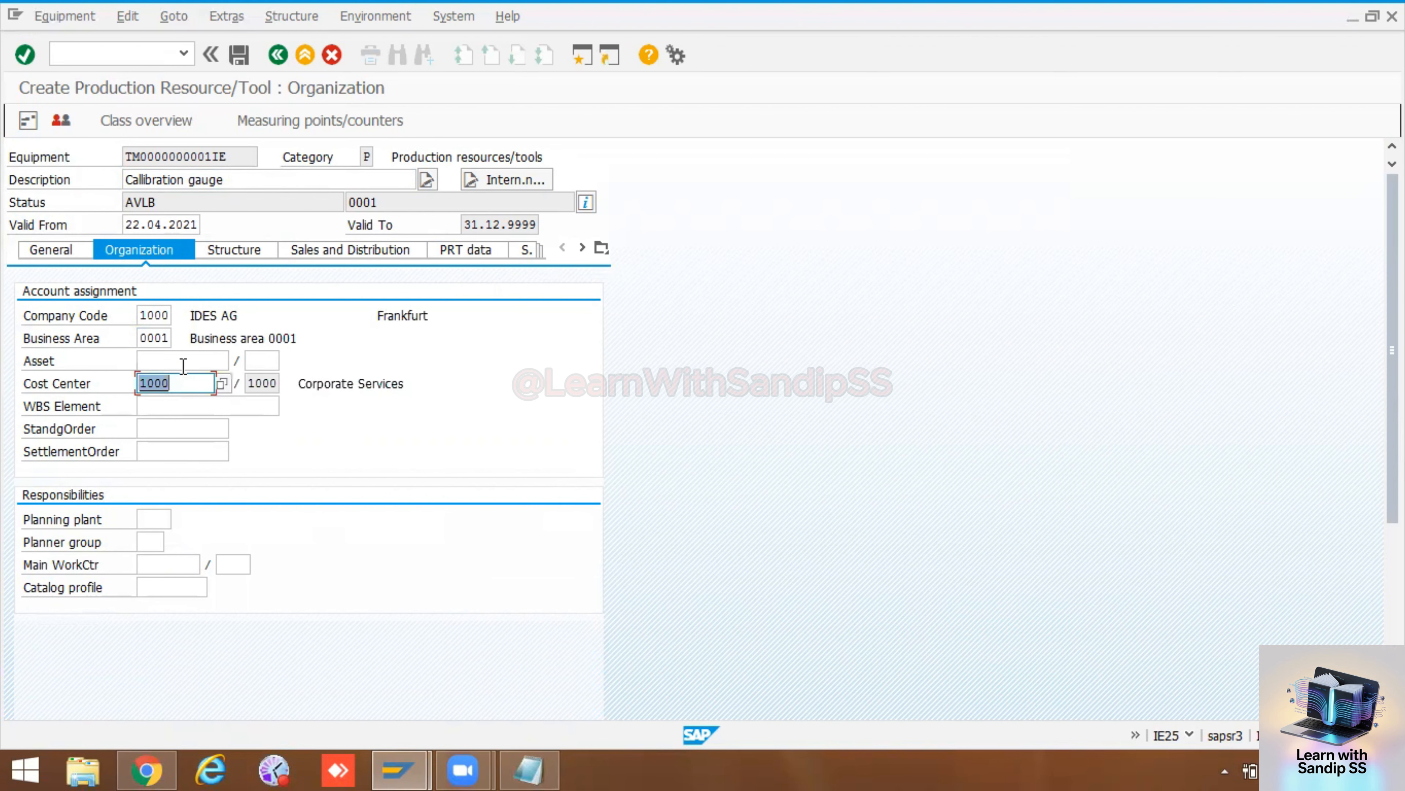
- Look up the main assets of company code 1000 and try to assign asset 1000 with subnumber 0 to the gauge
{"action": "left_click", "coordinate": [193, 366]}
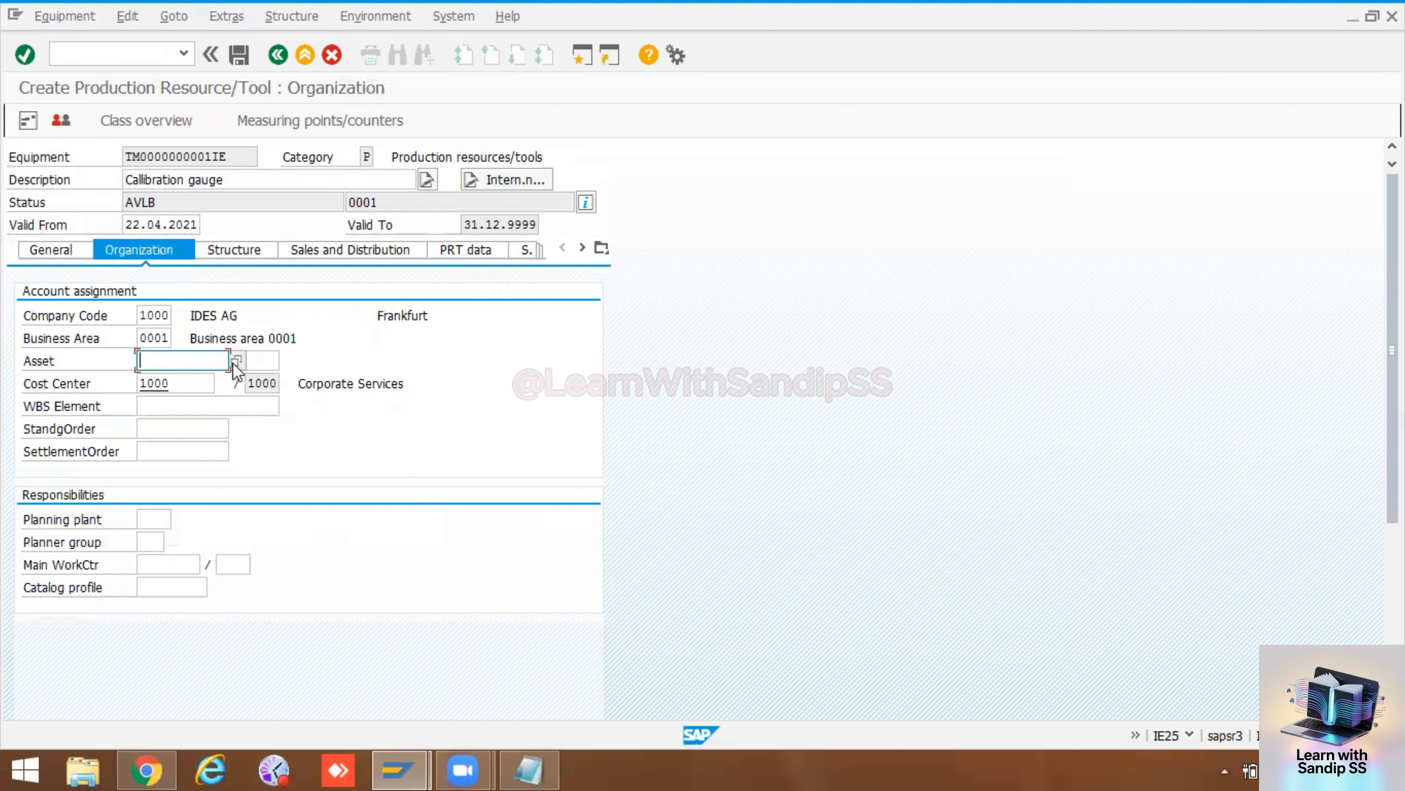
{"action": "left_click", "coordinate": [164, 338]}
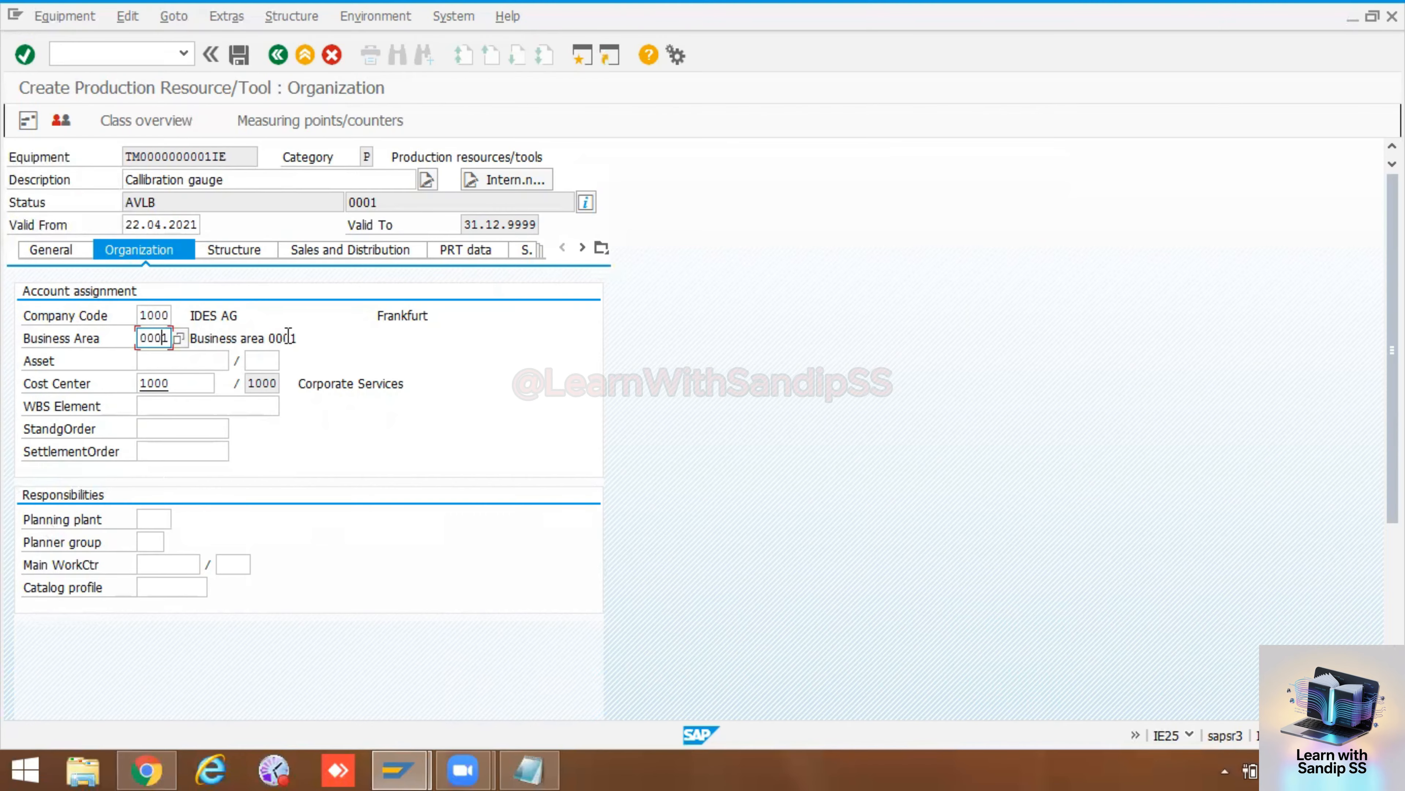
{"action": "left_click", "coordinate": [175, 360]}
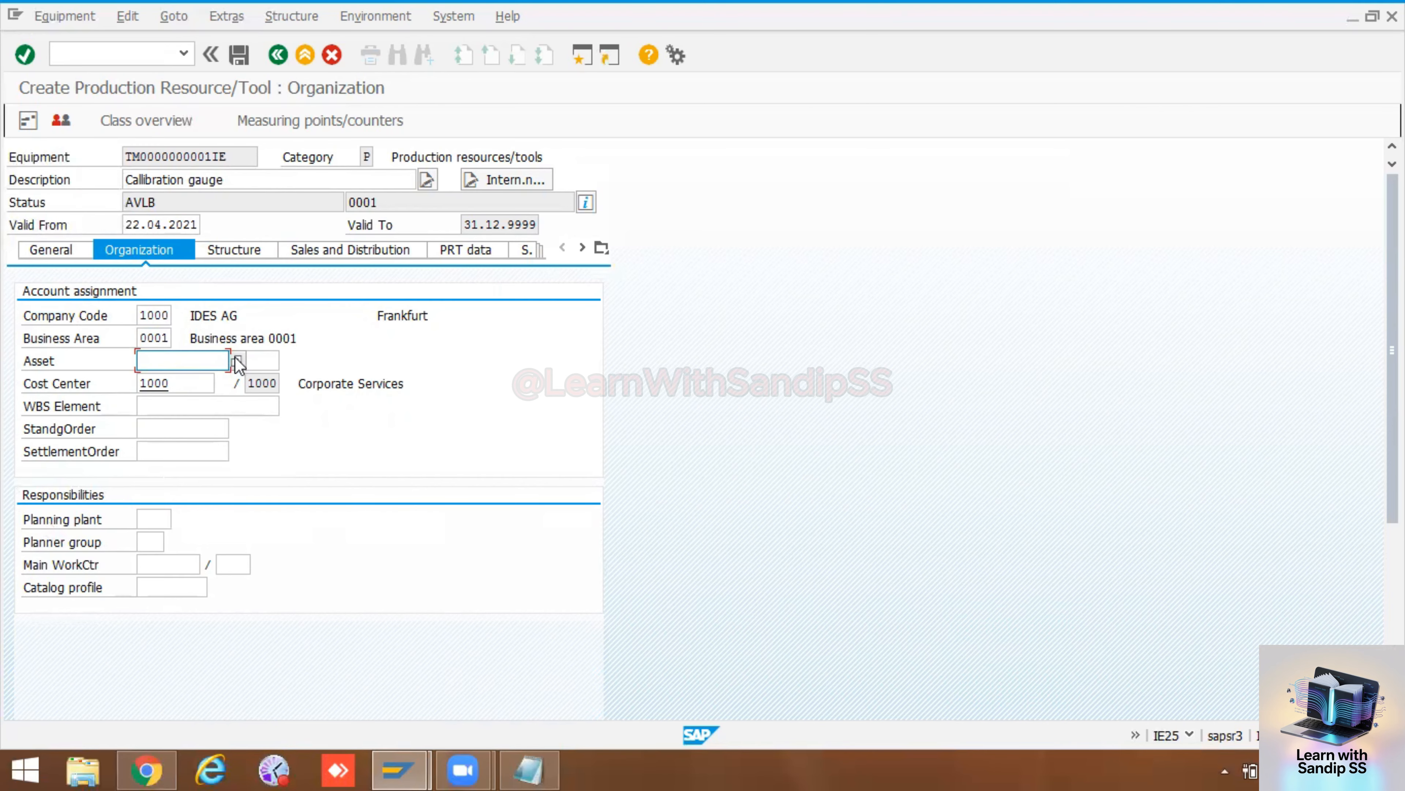
{"action": "left_click", "coordinate": [238, 361]}
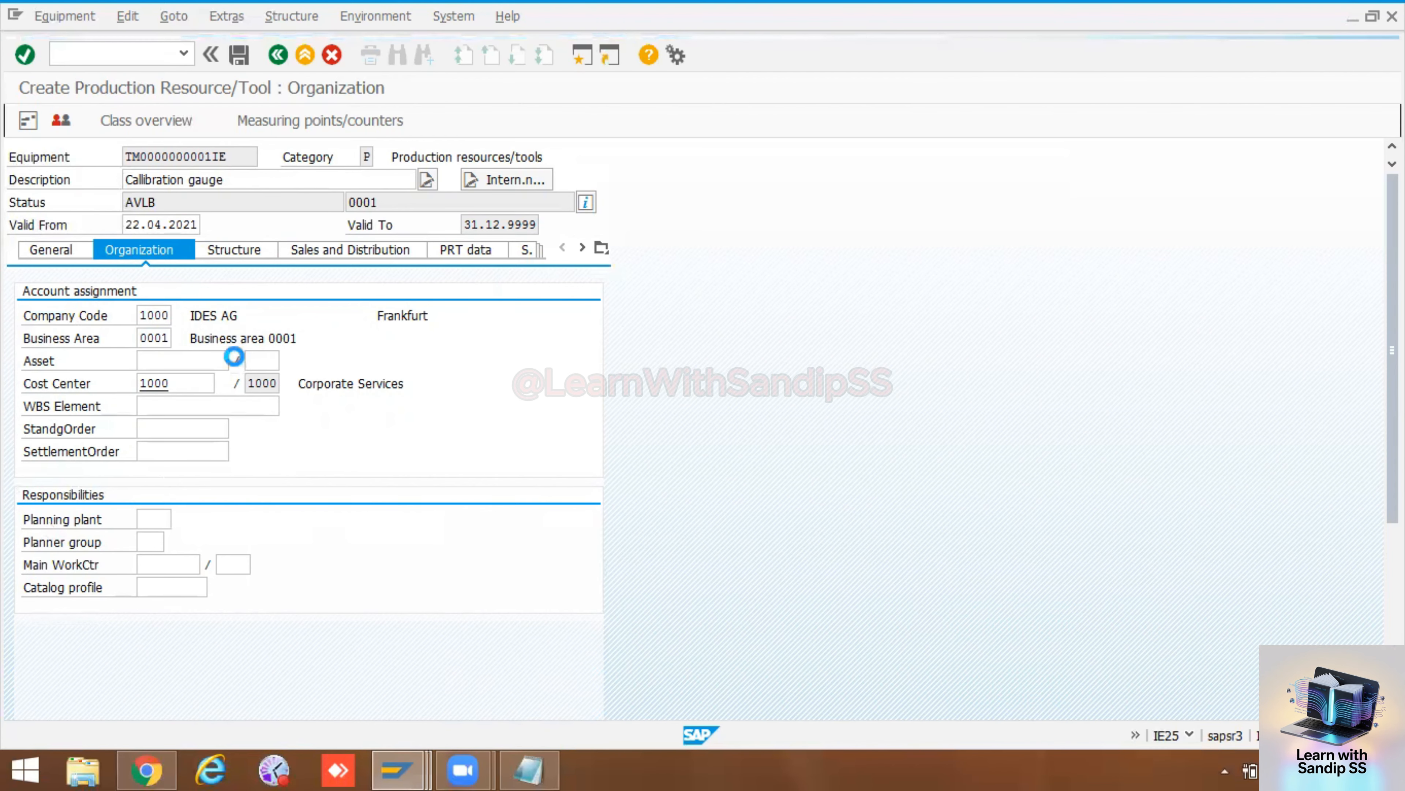
{"action": "left_click", "coordinate": [665, 673]}
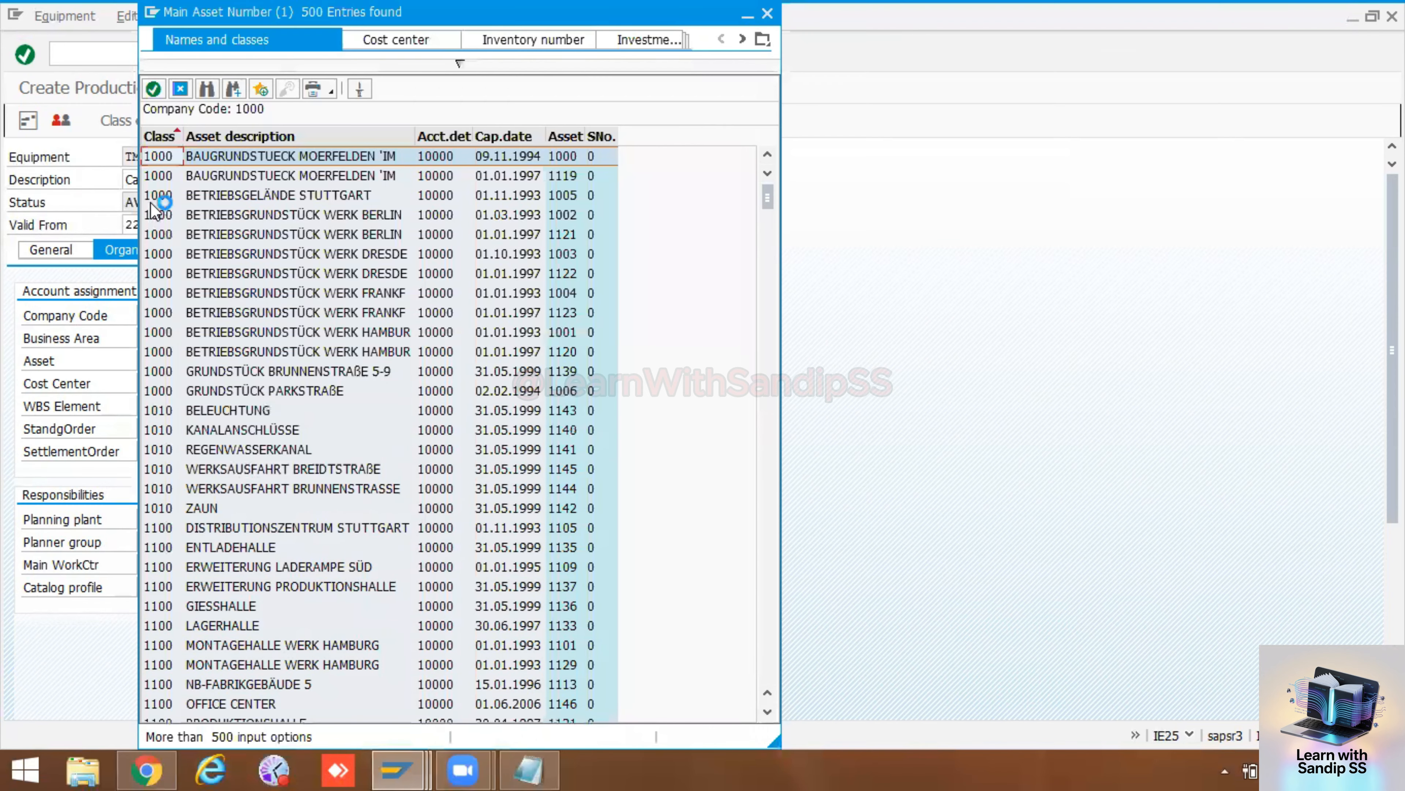
{"action": "double_click", "coordinate": [165, 157]}
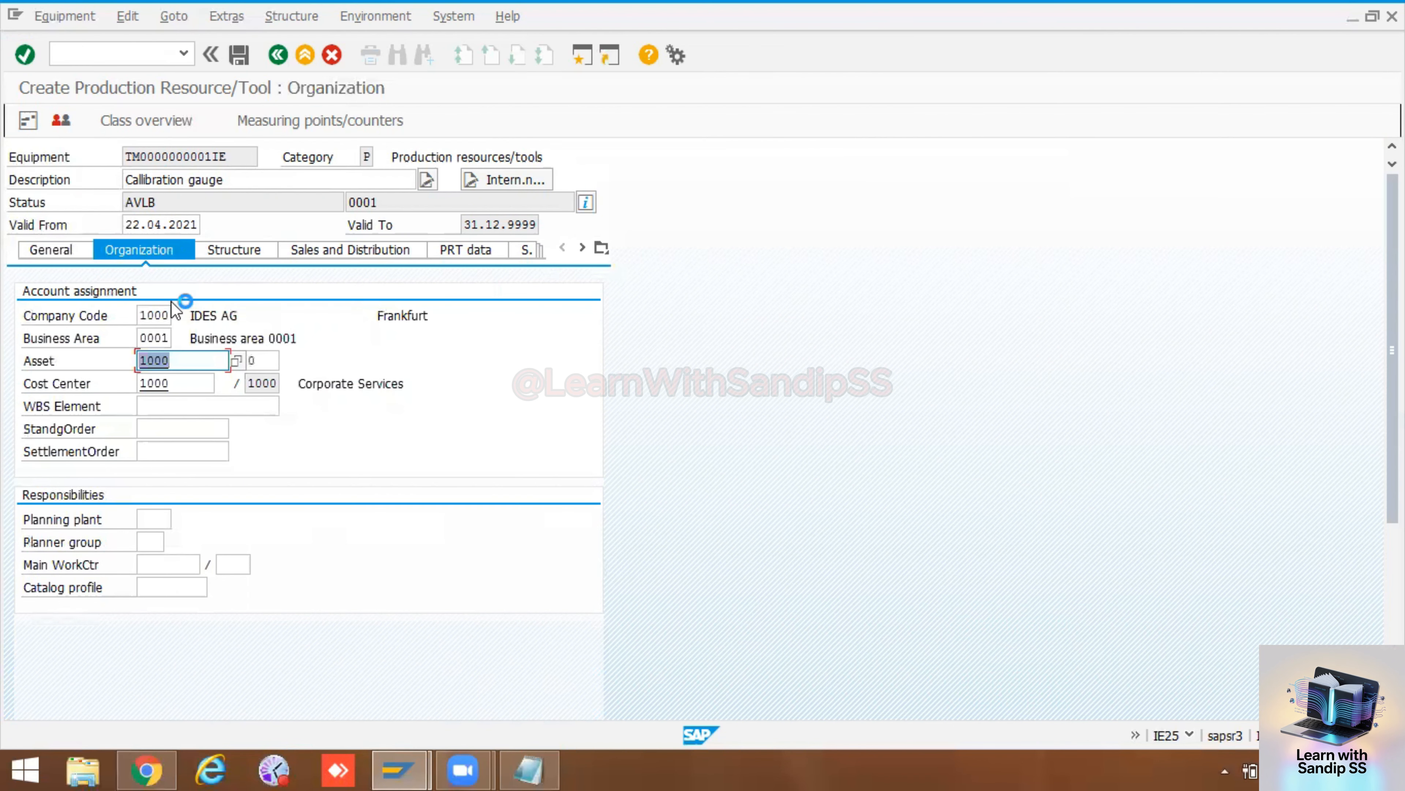
{"action": "key", "text": "Return"}
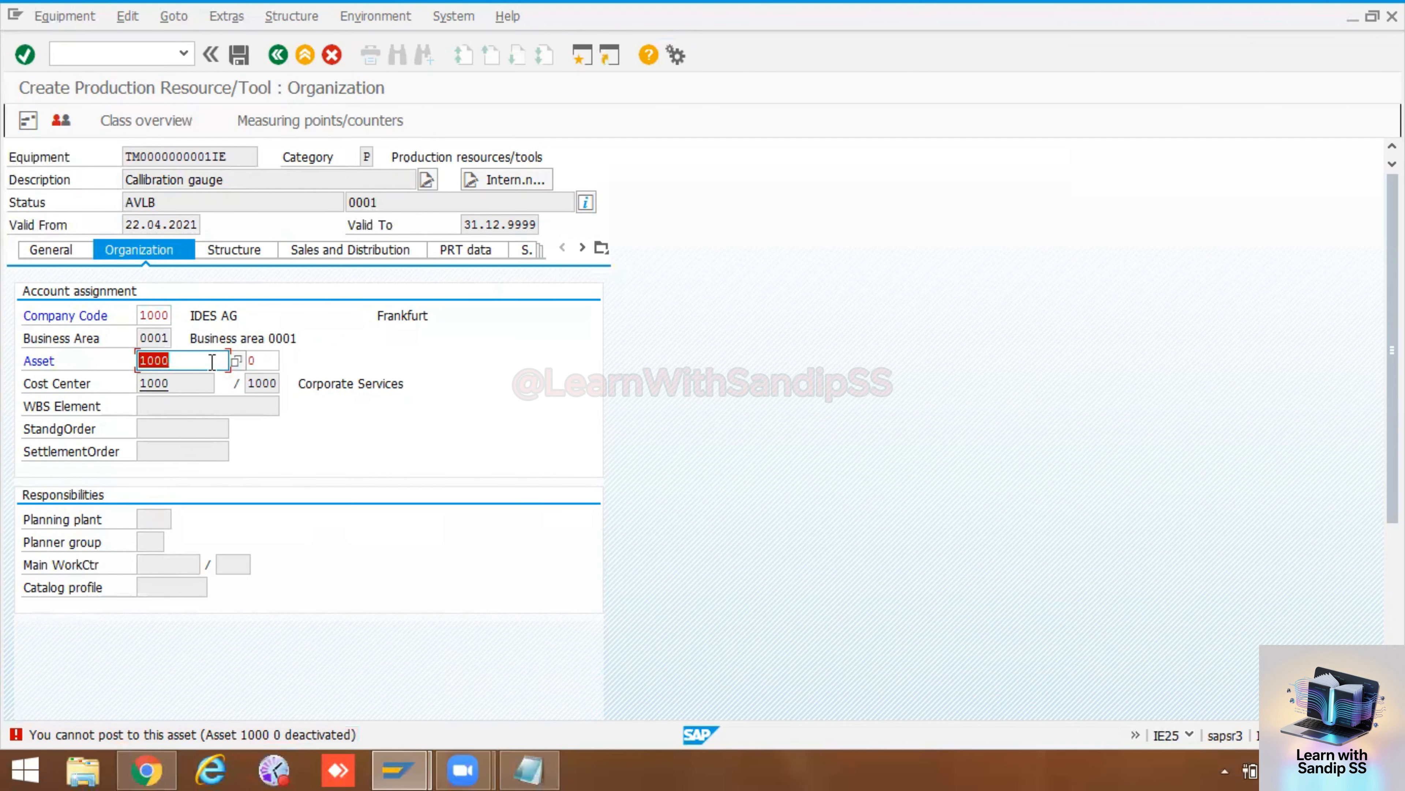
- Clear the gauge's asset assignment and set planning plant 1000 and planner group M01 in its responsibilities
{"action": "key", "text": "BackSpace"}
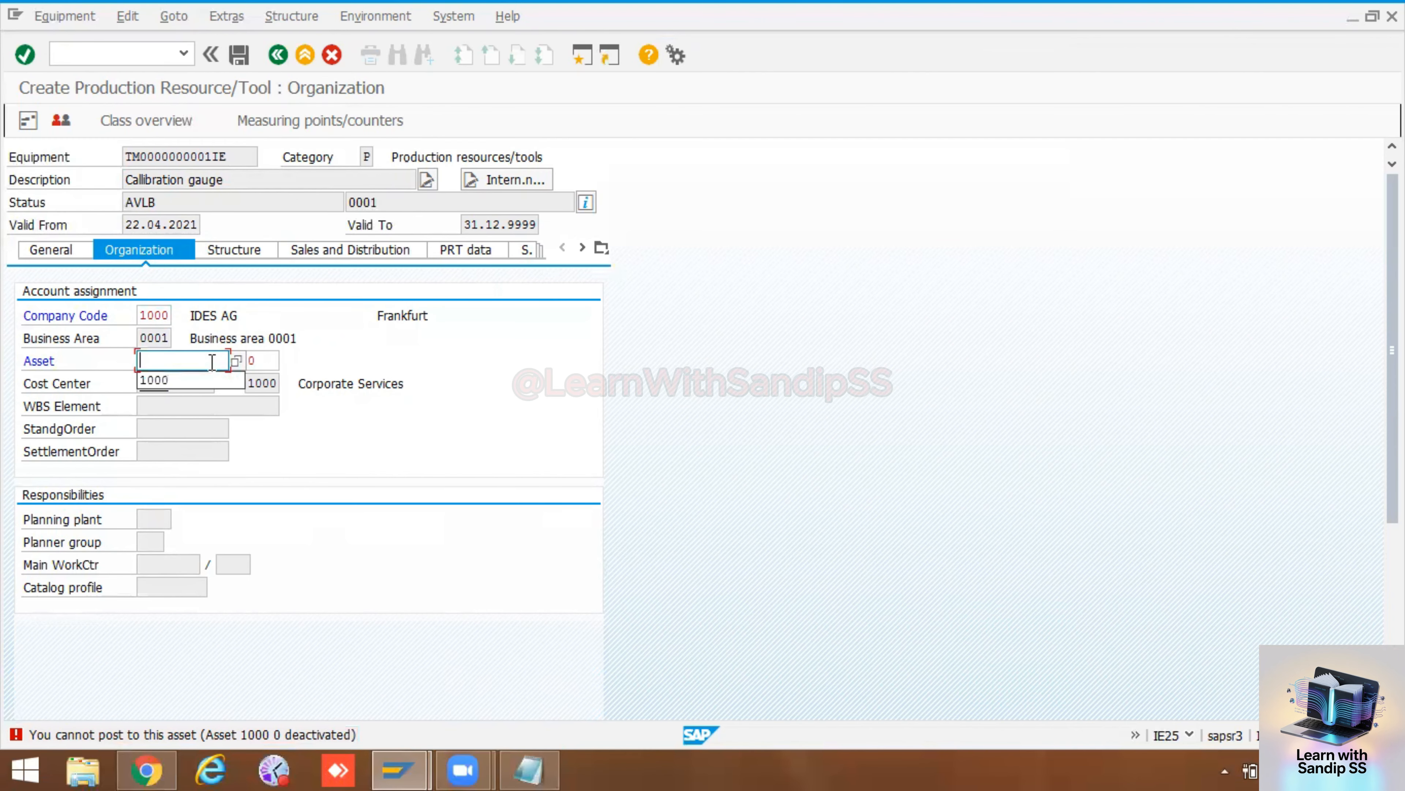
{"action": "key", "text": "Return"}
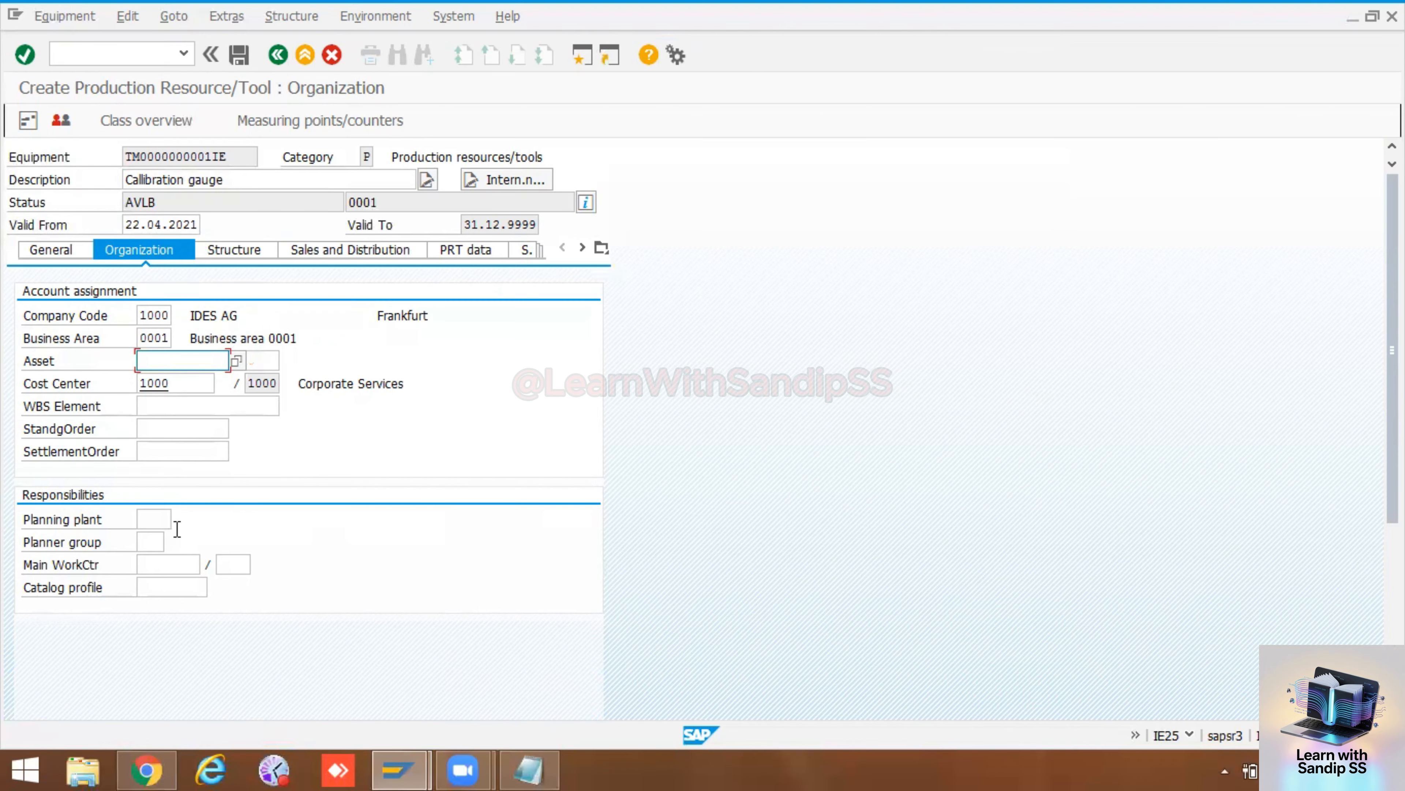
{"action": "left_click", "coordinate": [159, 519]}
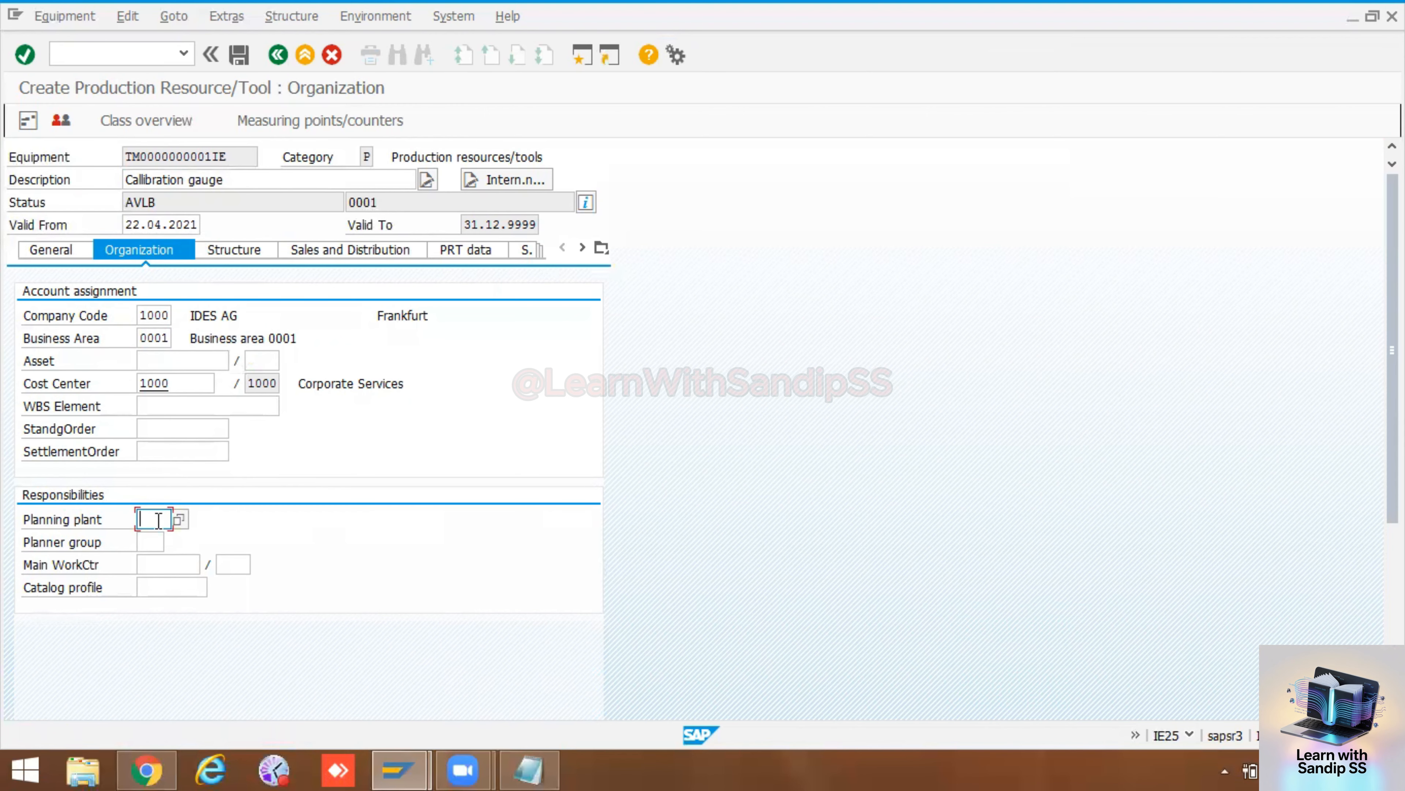
{"action": "left_click", "coordinate": [161, 541]}
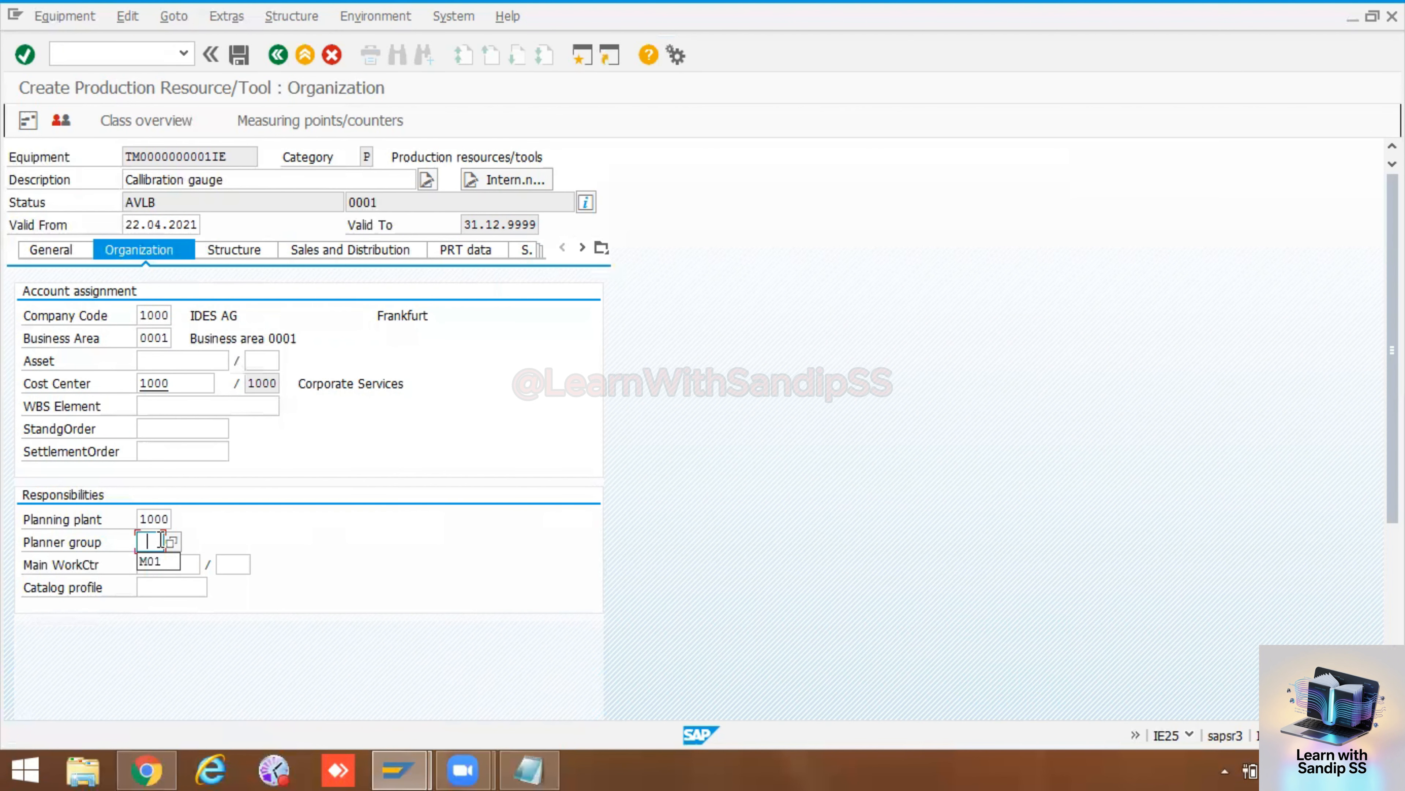
{"action": "left_click", "coordinate": [149, 560]}
- Assign main work center MECH01 to the gauge, accepting the planning plant as the work center's plant
{"action": "left_click", "coordinate": [149, 559]}
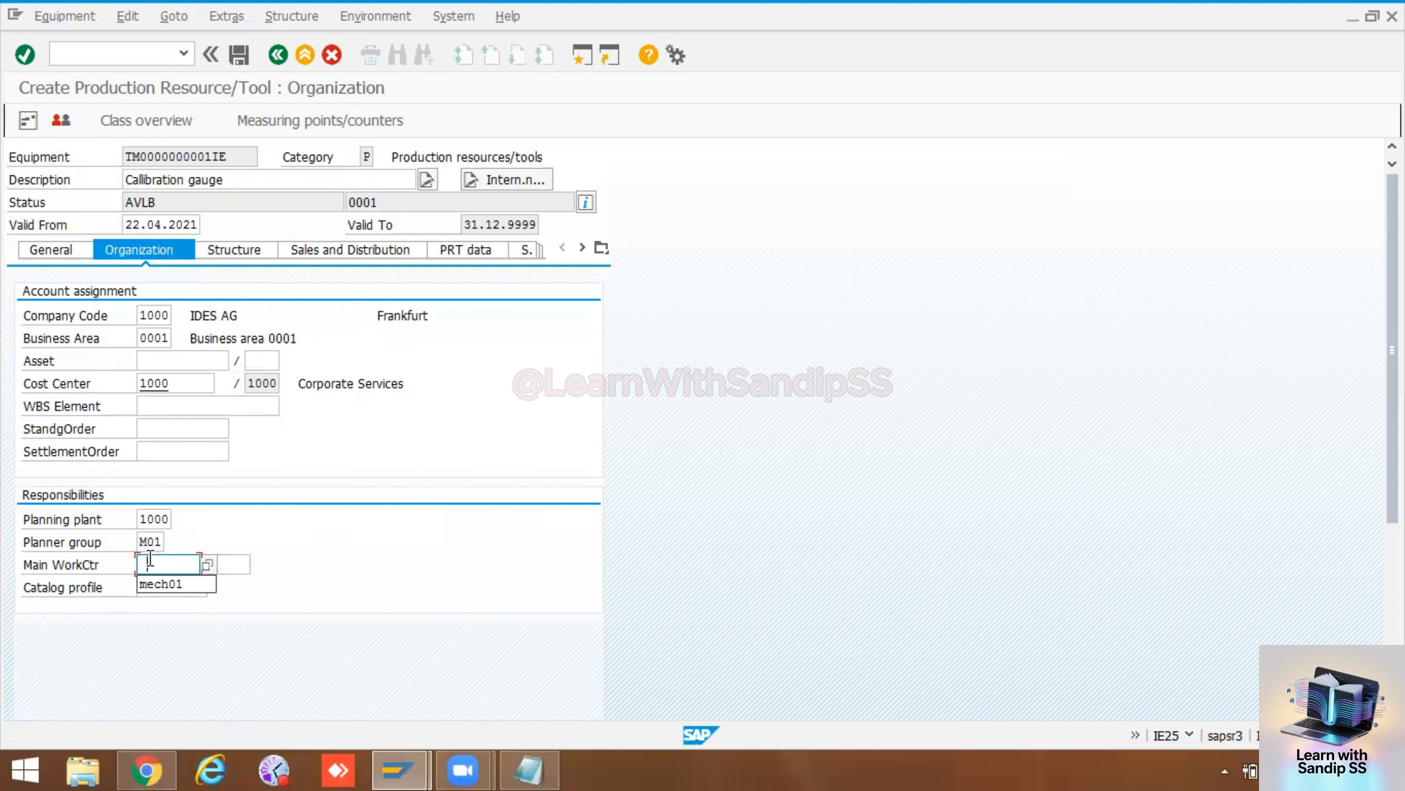
{"action": "left_click", "coordinate": [157, 583]}
{"action": "left_click", "coordinate": [223, 565]}
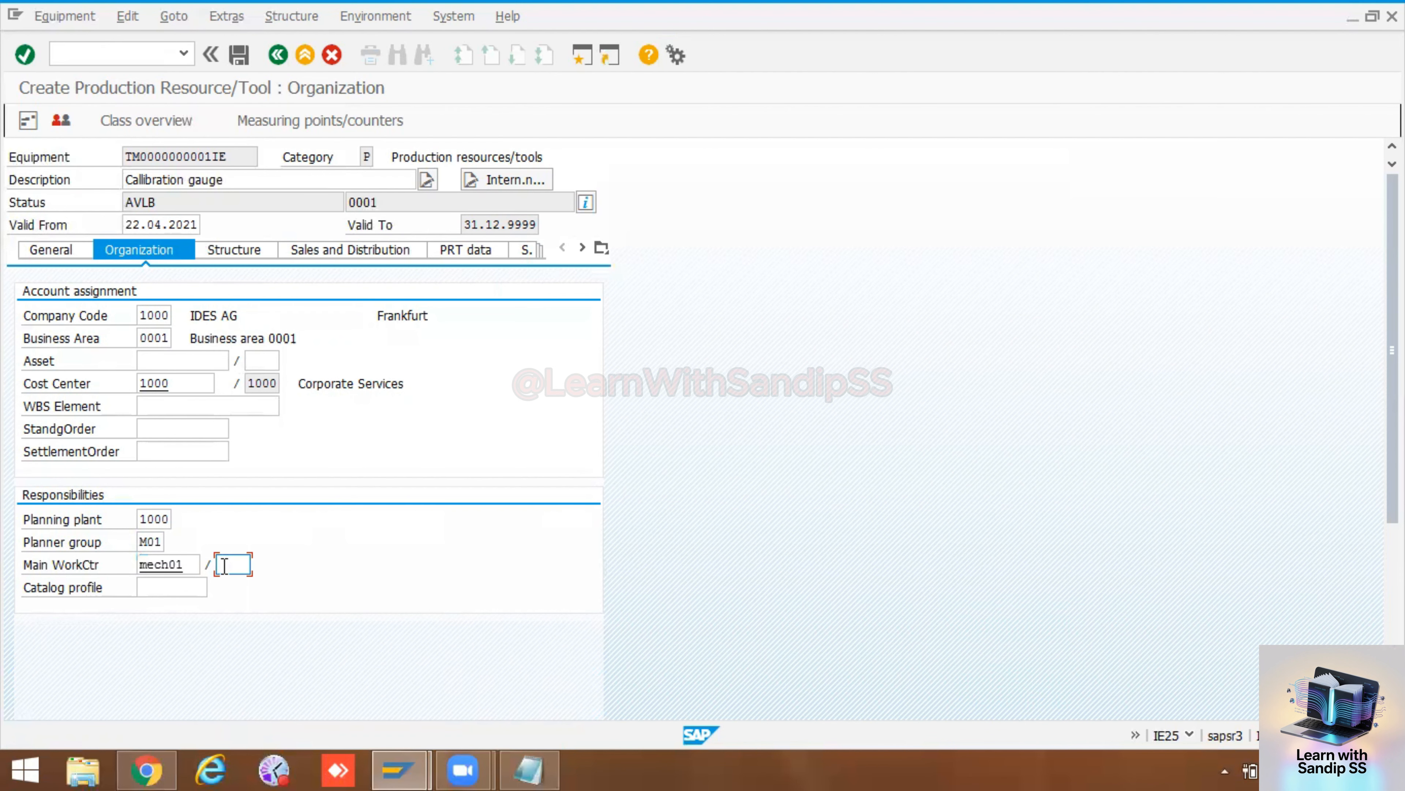
{"action": "key", "text": "Return"}
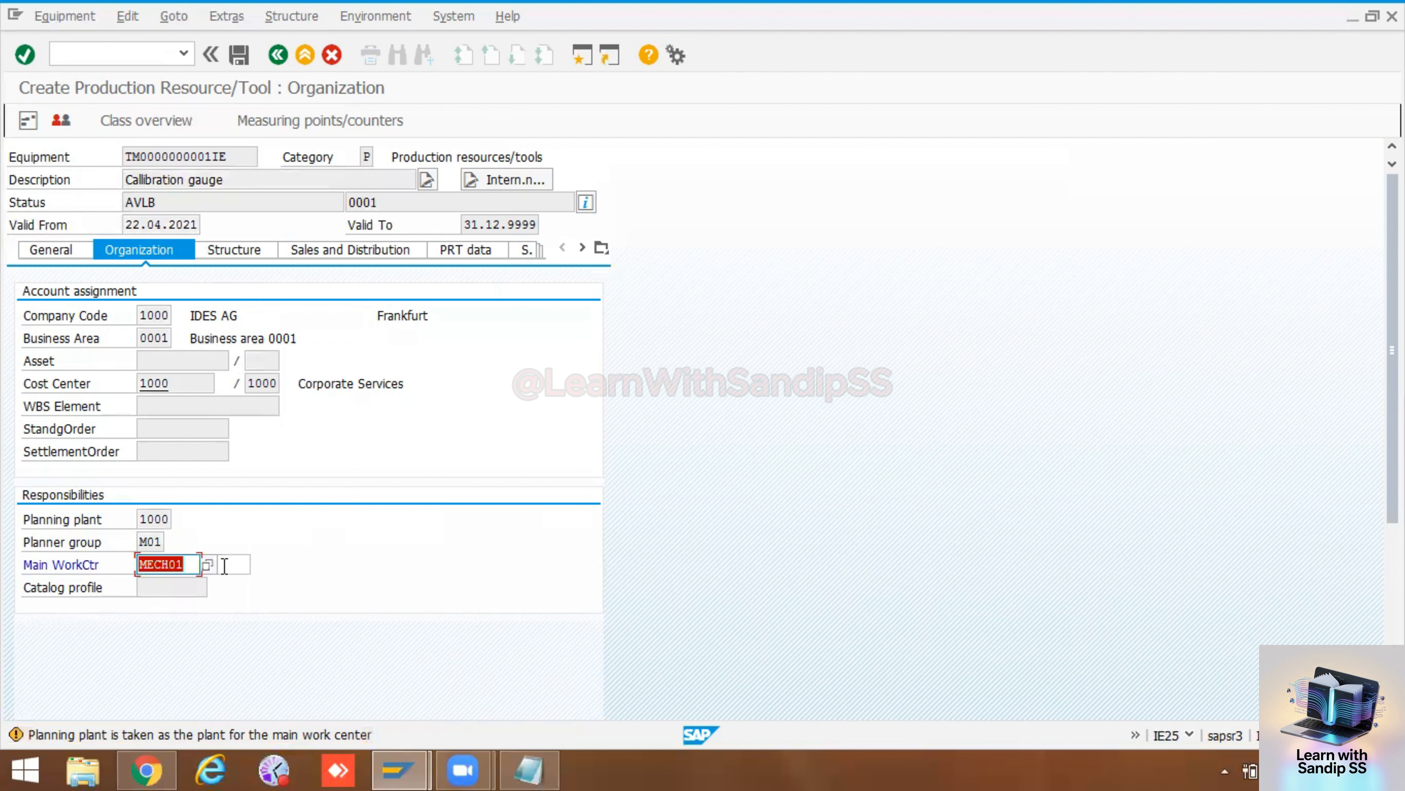
{"action": "key", "text": "Return"}
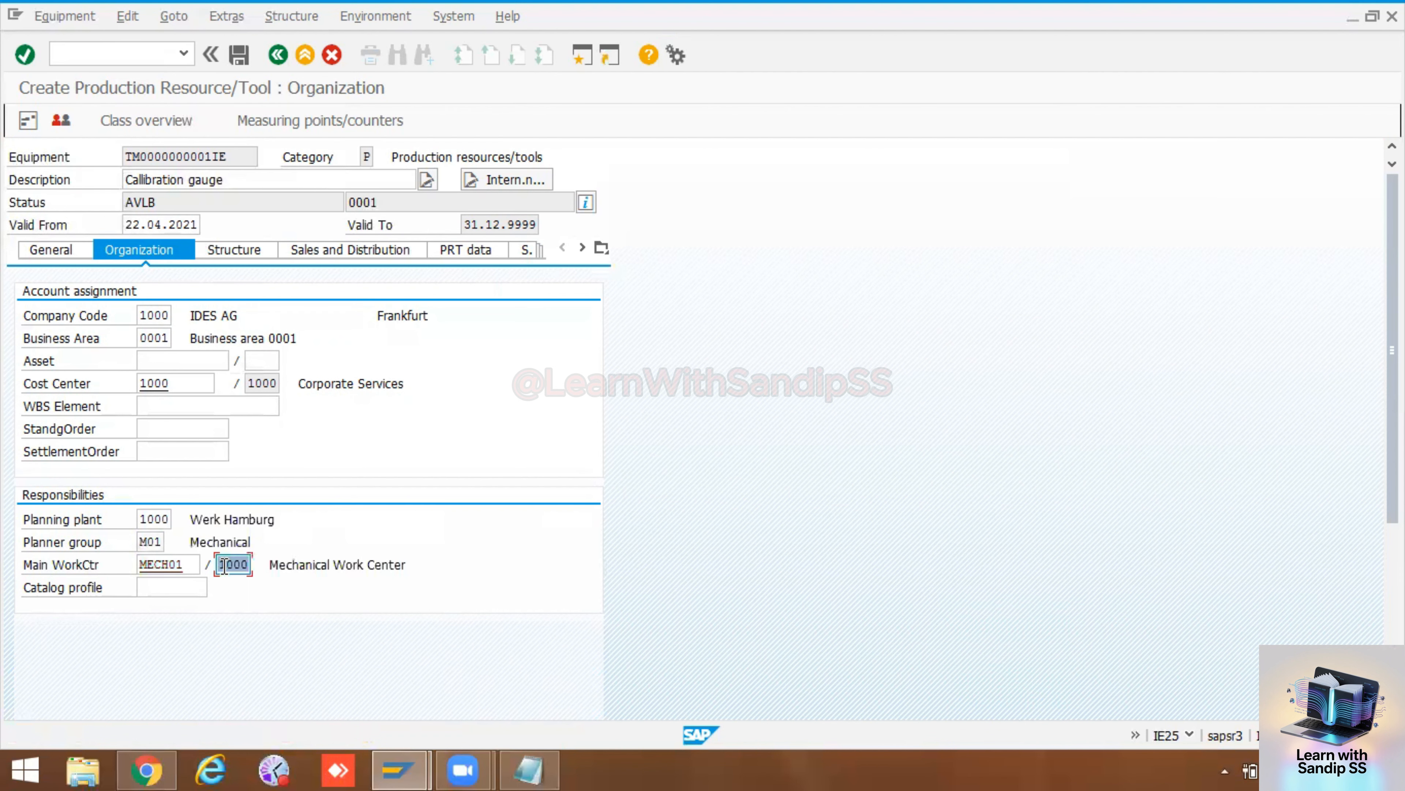
- Enter equipment 10006576, copied from the PM notes in Notepad, as superordinate equipment in the gauge's installation location
{"action": "left_click", "coordinate": [247, 250]}
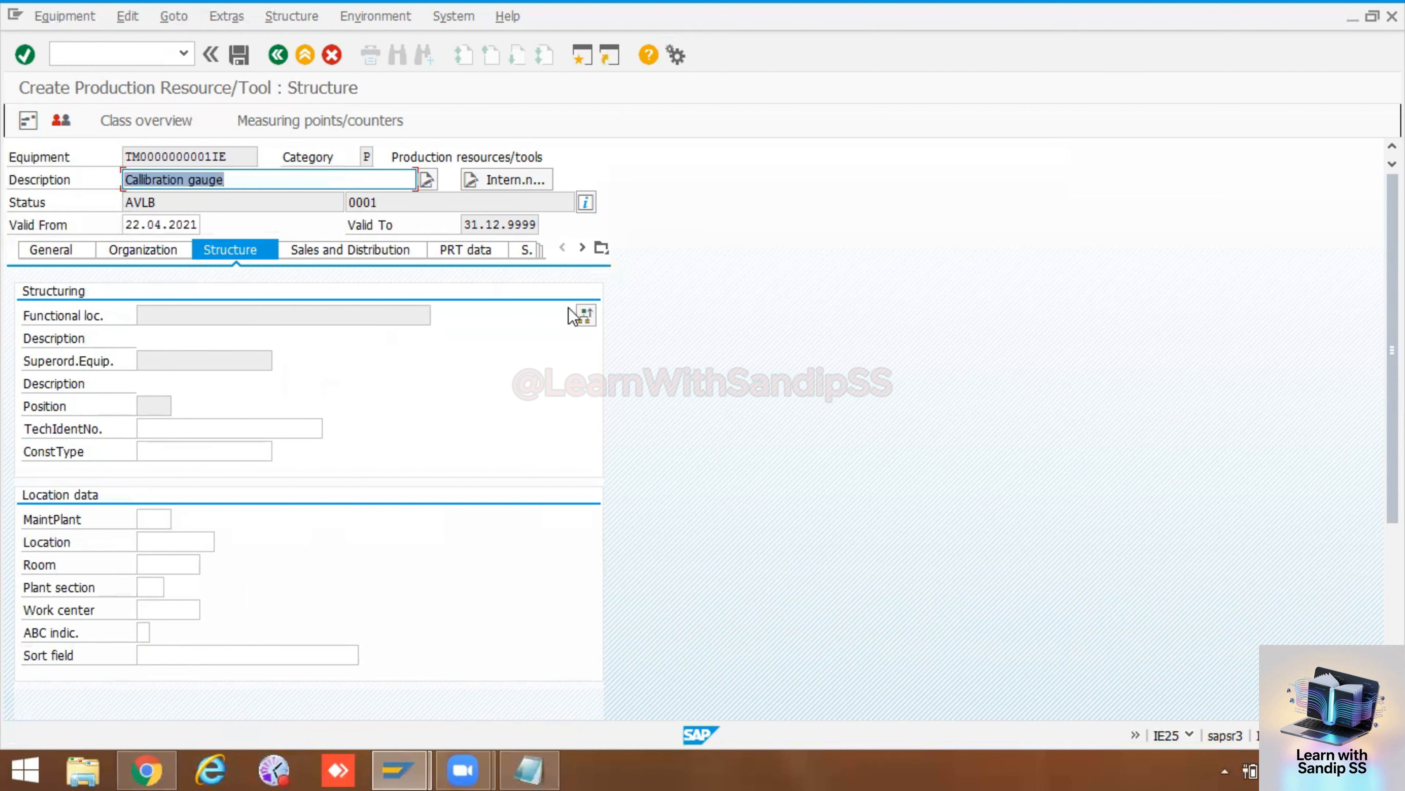
{"action": "left_click", "coordinate": [586, 315]}
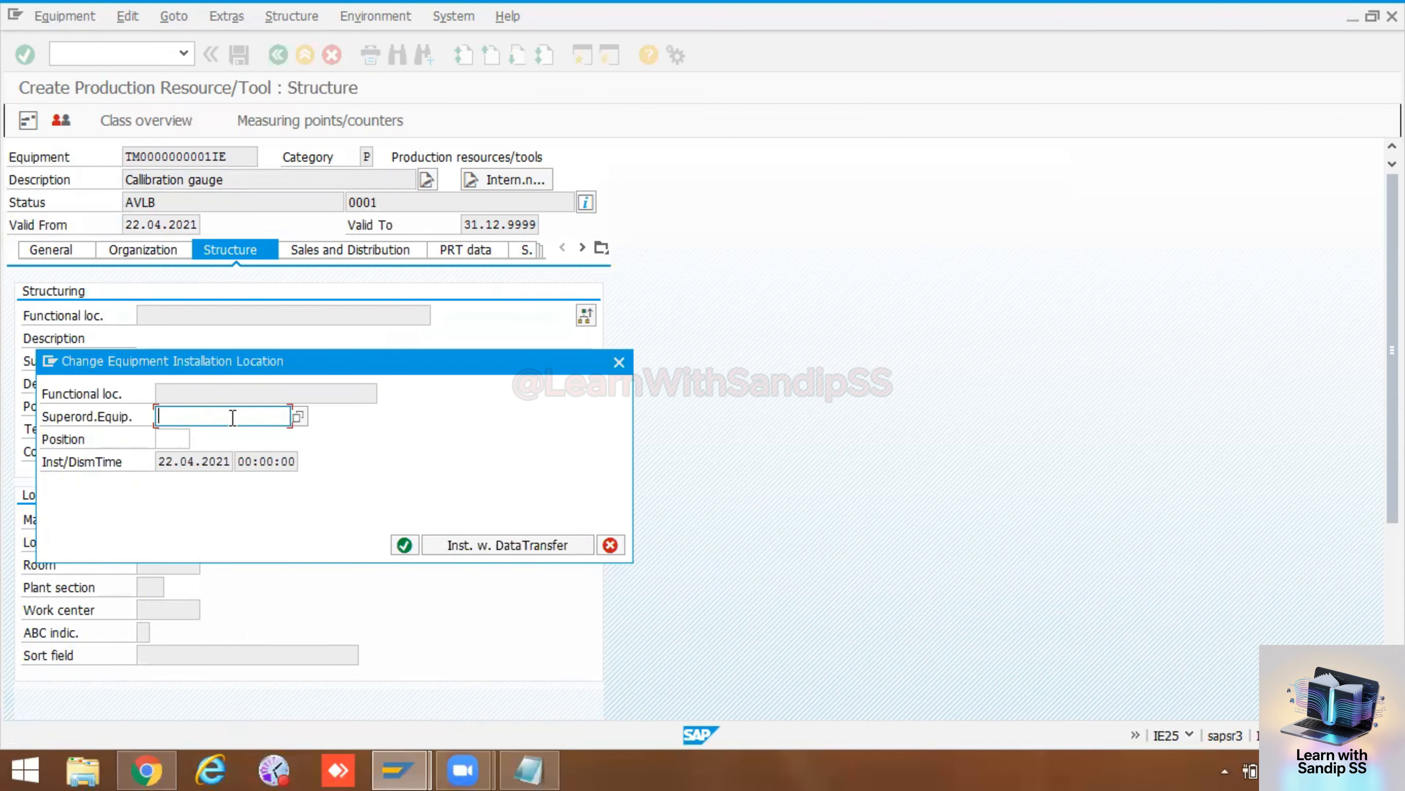
{"action": "left_click", "coordinate": [198, 391]}
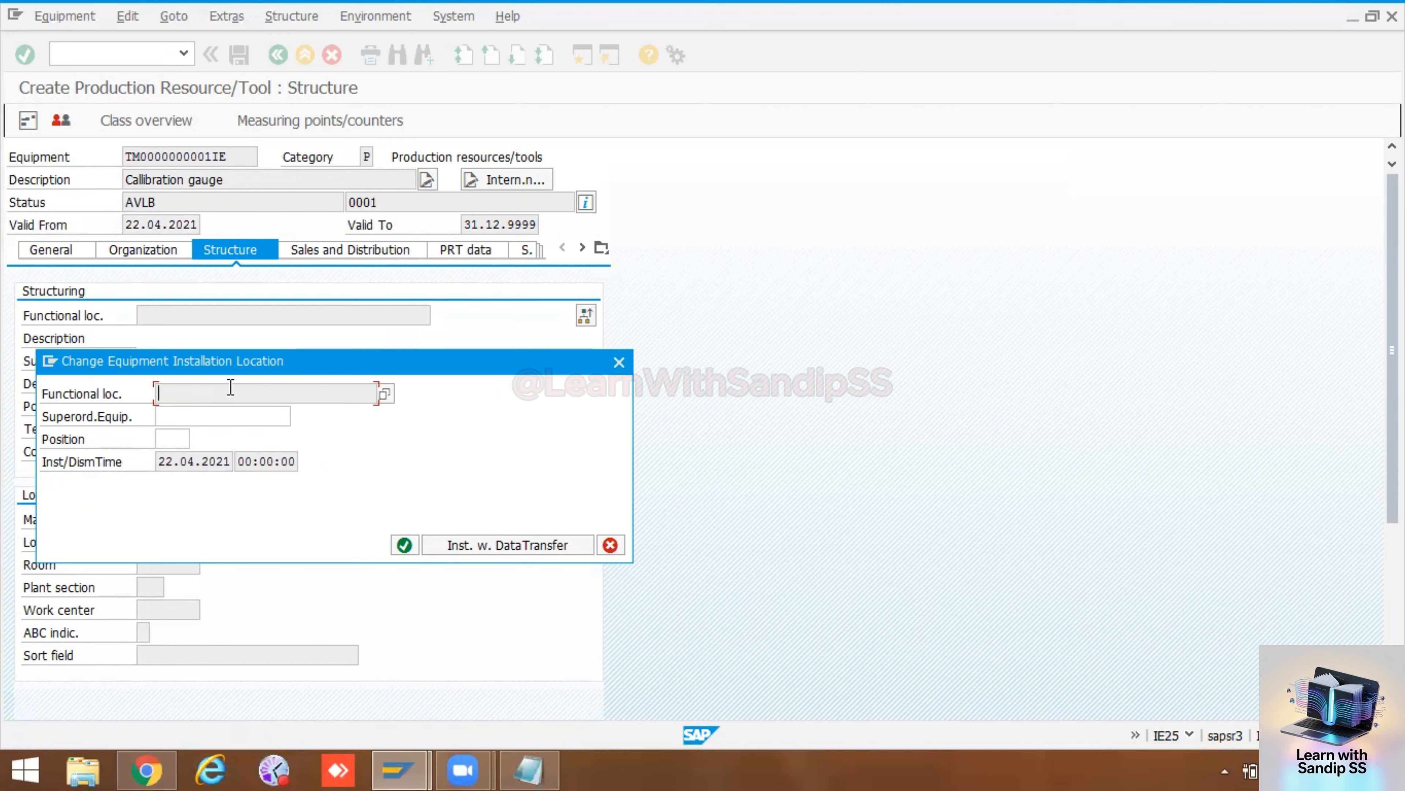
{"action": "left_click", "coordinate": [264, 413]}
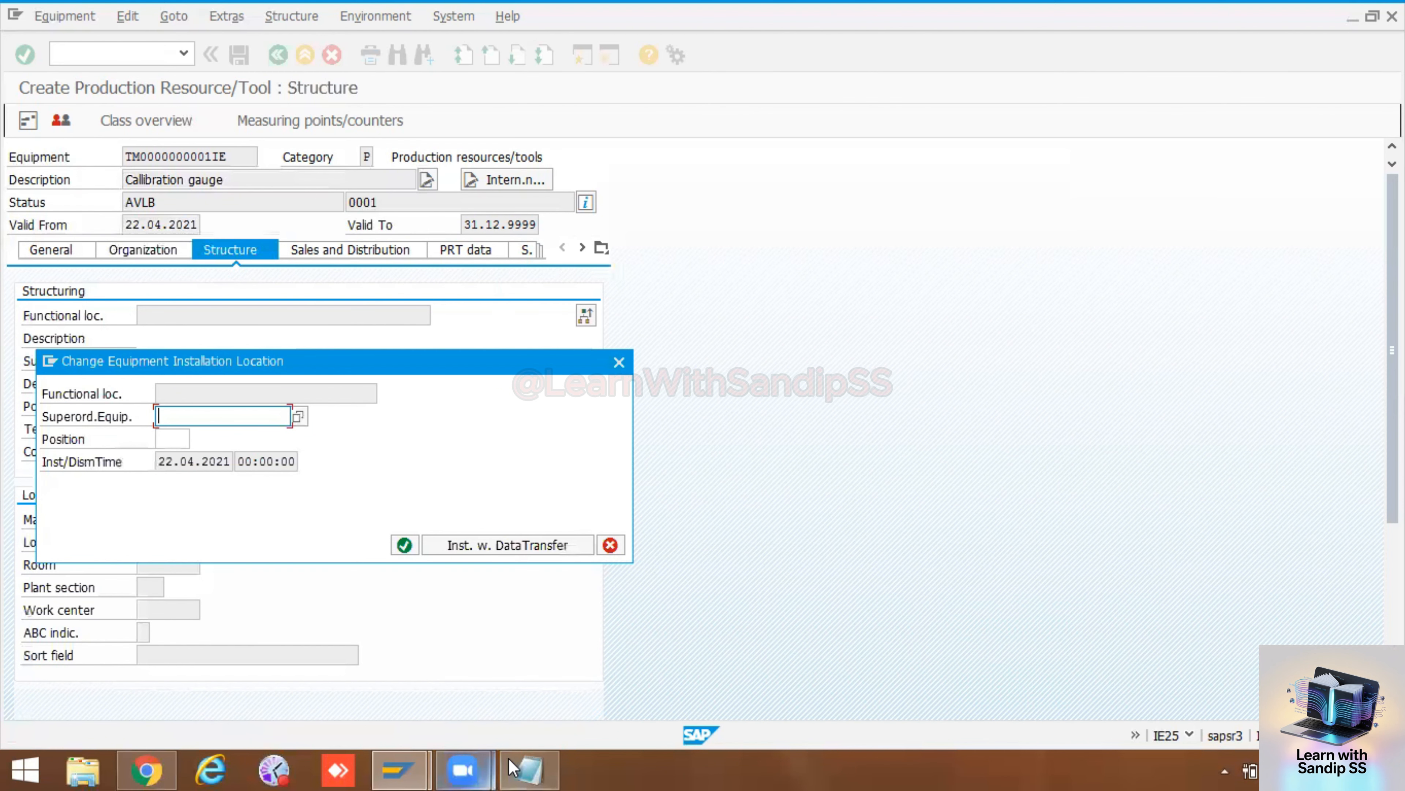
{"action": "left_click", "coordinate": [523, 768]}
{"action": "left_click_drag", "start_coordinate": [83, 609], "coordinate": [9, 604]}
{"action": "key", "text": "ctrl+c"}
{"action": "key", "text": "alt+Tab"}
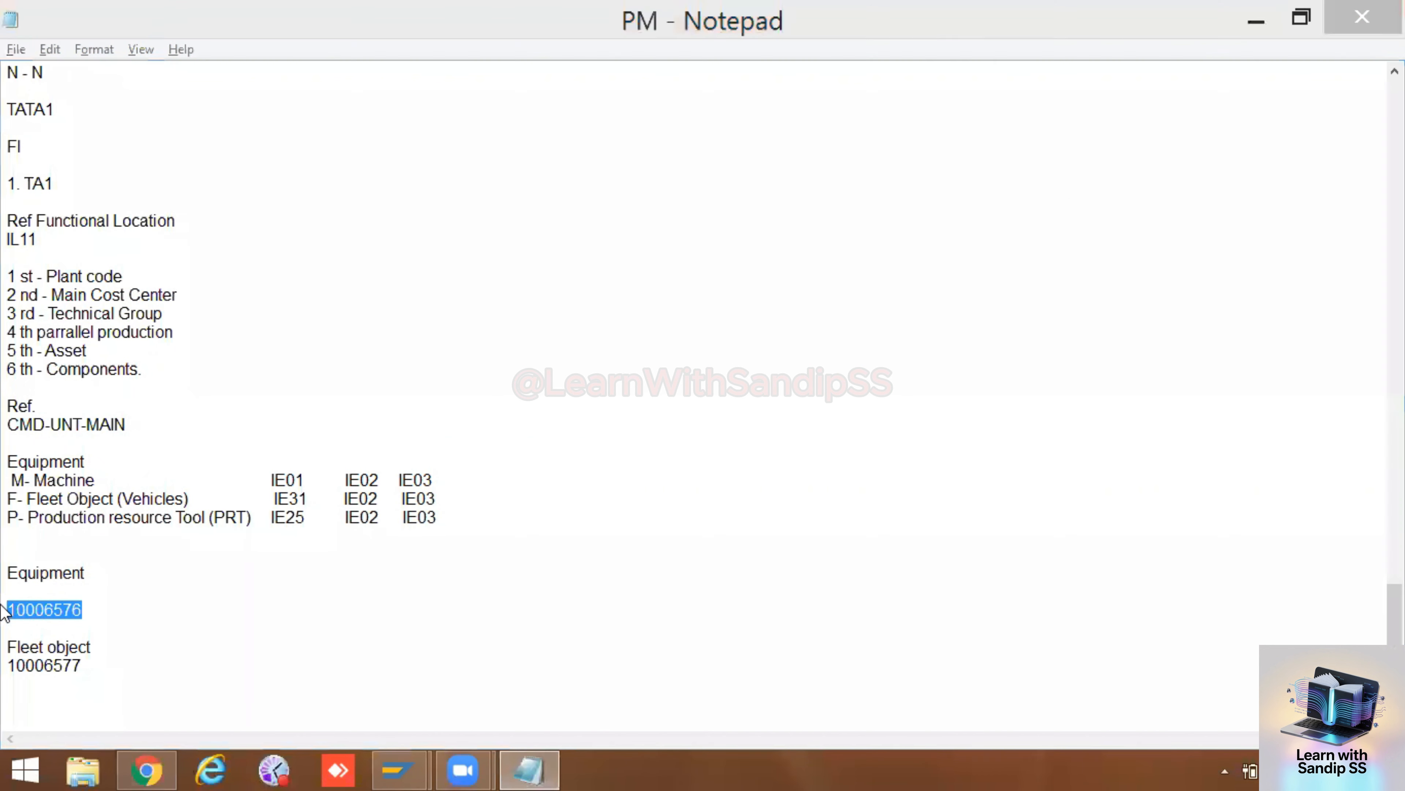
{"action": "key", "text": "ctrl+v"}
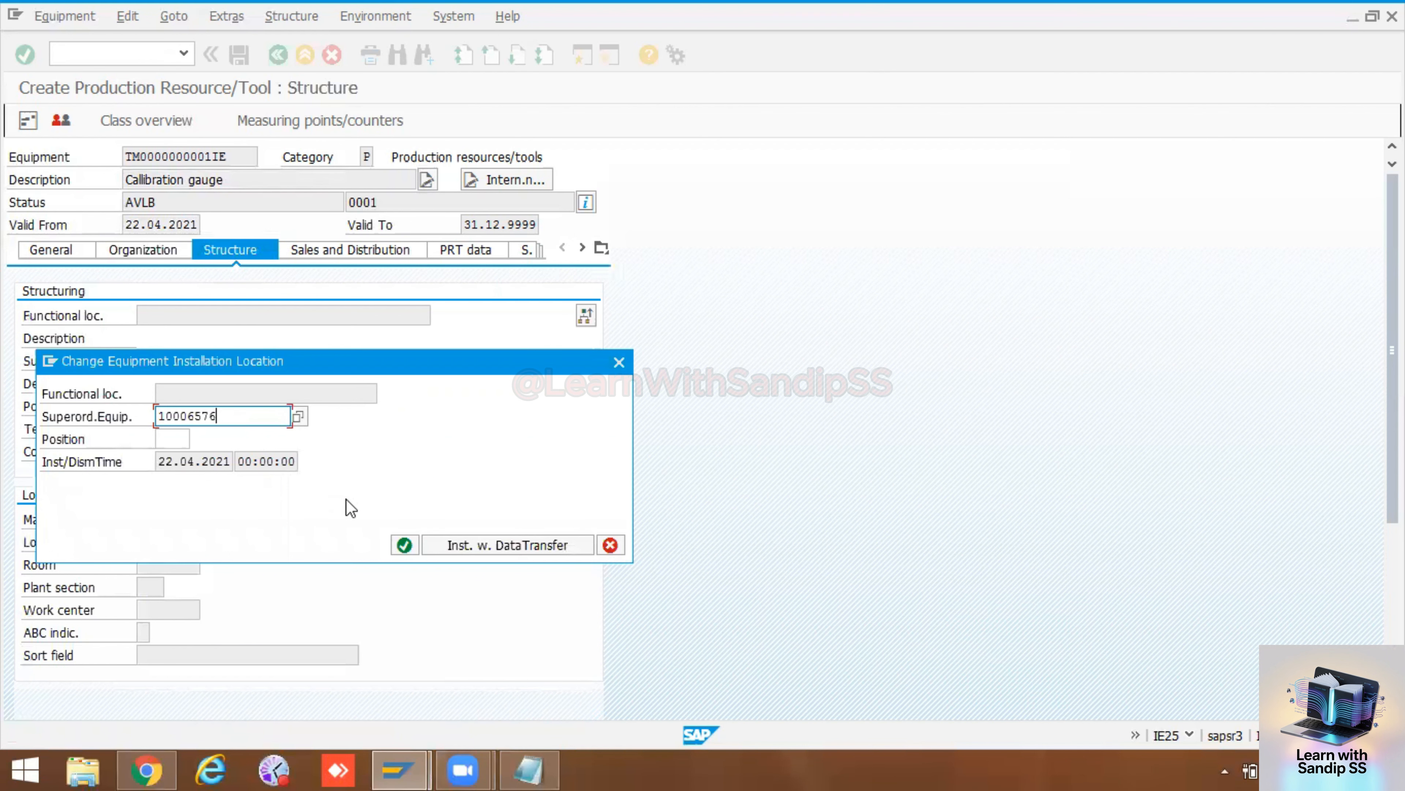
- Try to install the gauge under the superordinate equipment with and without data transfer, and cancel the installation change
{"action": "left_click", "coordinate": [463, 548]}
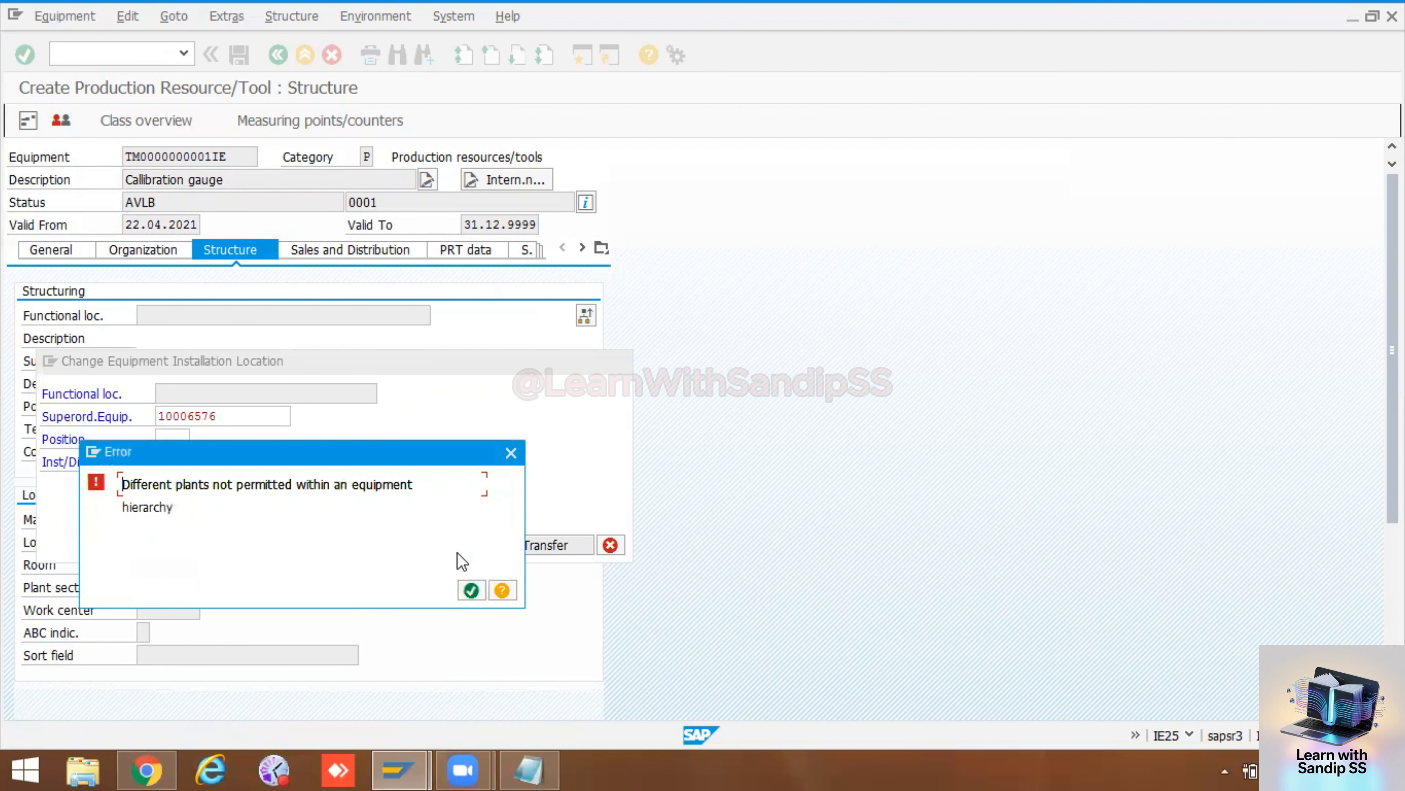
{"action": "left_click", "coordinate": [472, 591]}
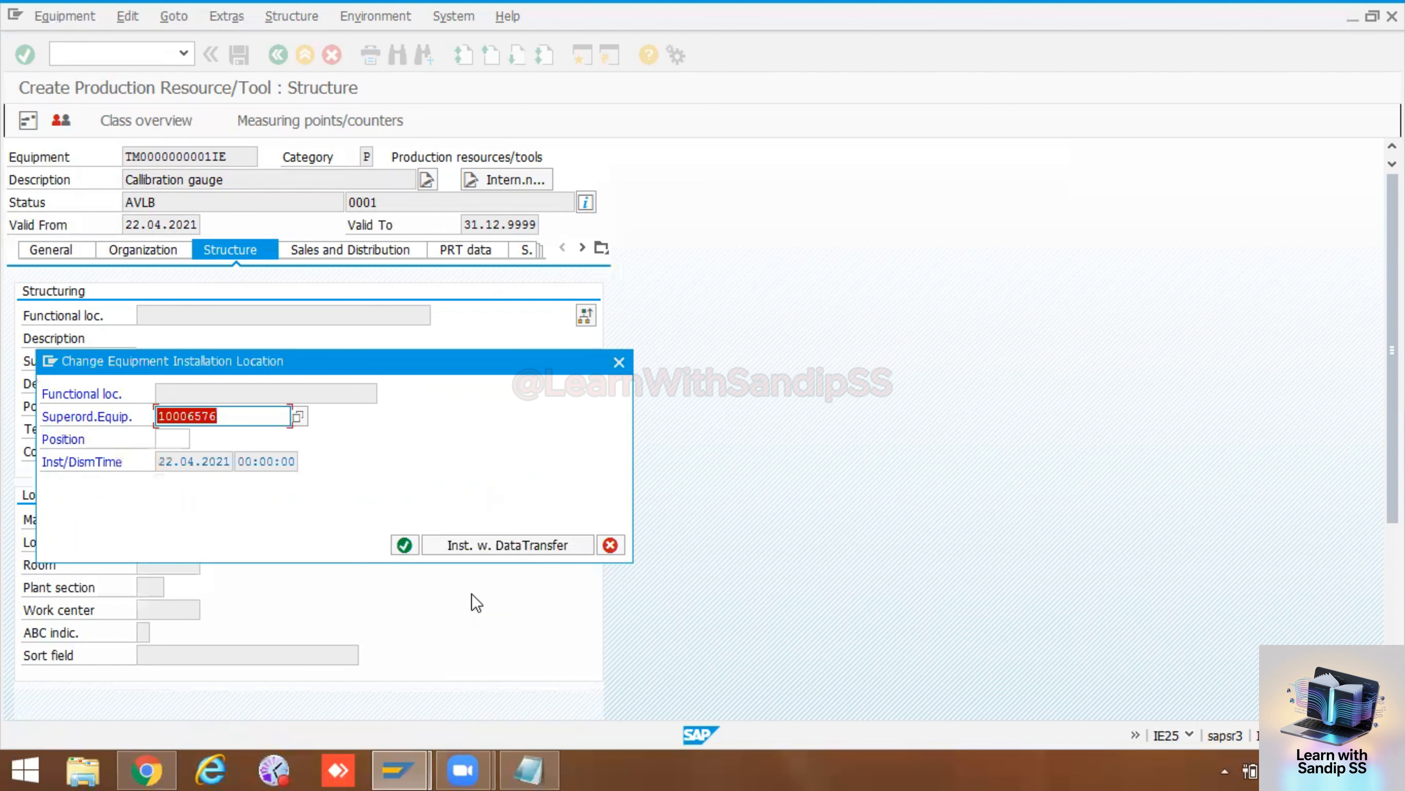
{"action": "left_click", "coordinate": [404, 544]}
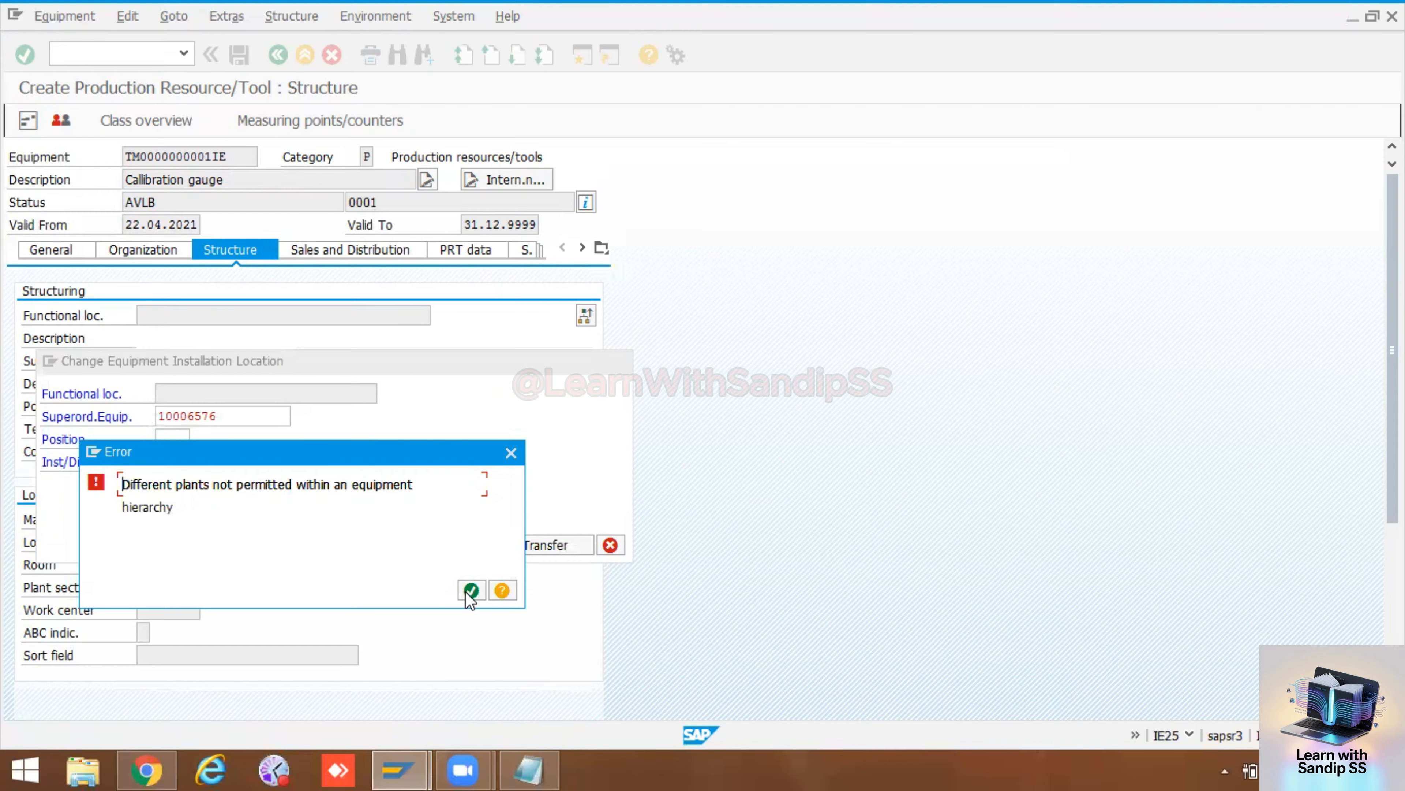
{"action": "left_click", "coordinate": [471, 590]}
{"action": "left_click", "coordinate": [611, 545]}
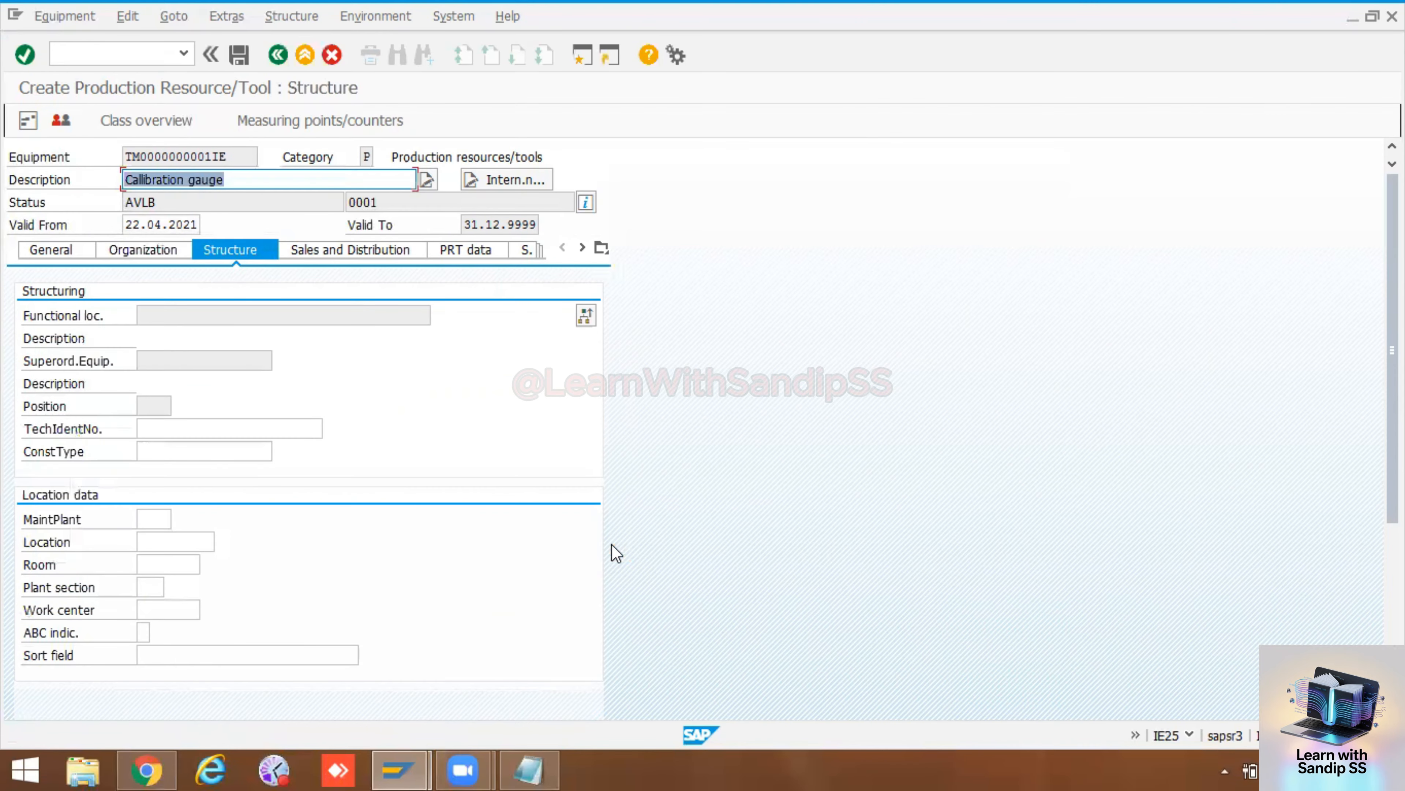
{"action": "left_click", "coordinate": [347, 251]}
{"action": "left_click", "coordinate": [253, 254]}
{"action": "left_click", "coordinate": [586, 315]}
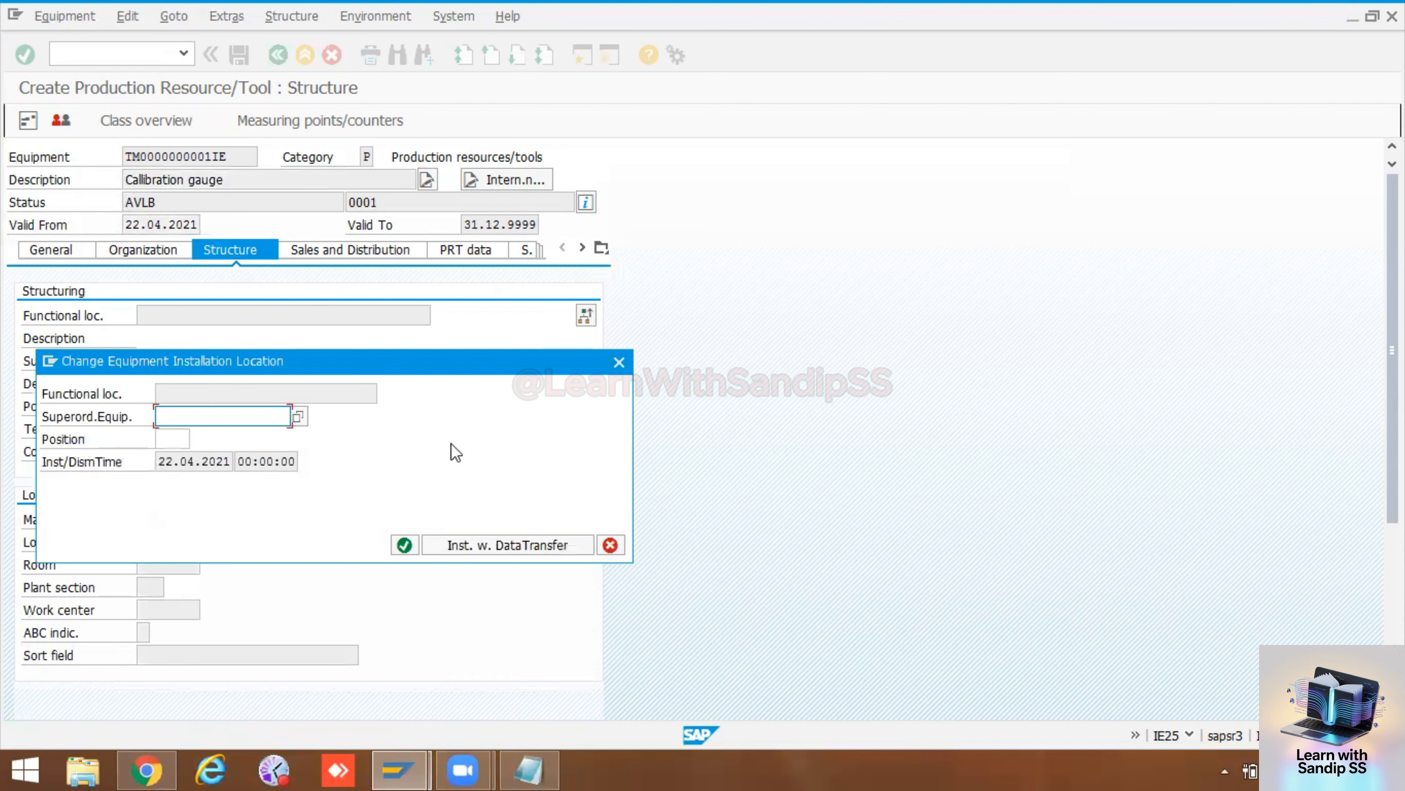
{"action": "left_click", "coordinate": [404, 545]}
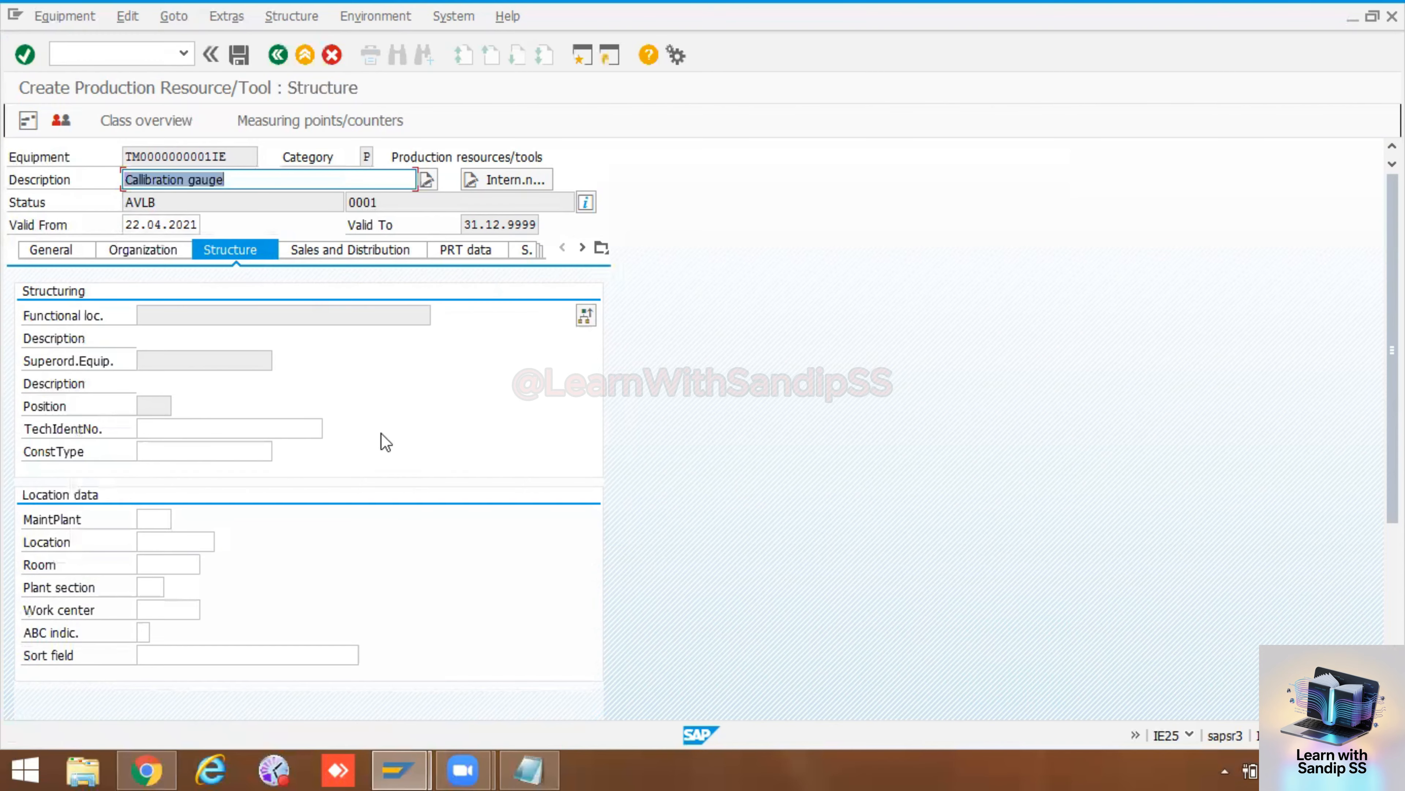
{"action": "left_click", "coordinate": [167, 361]}
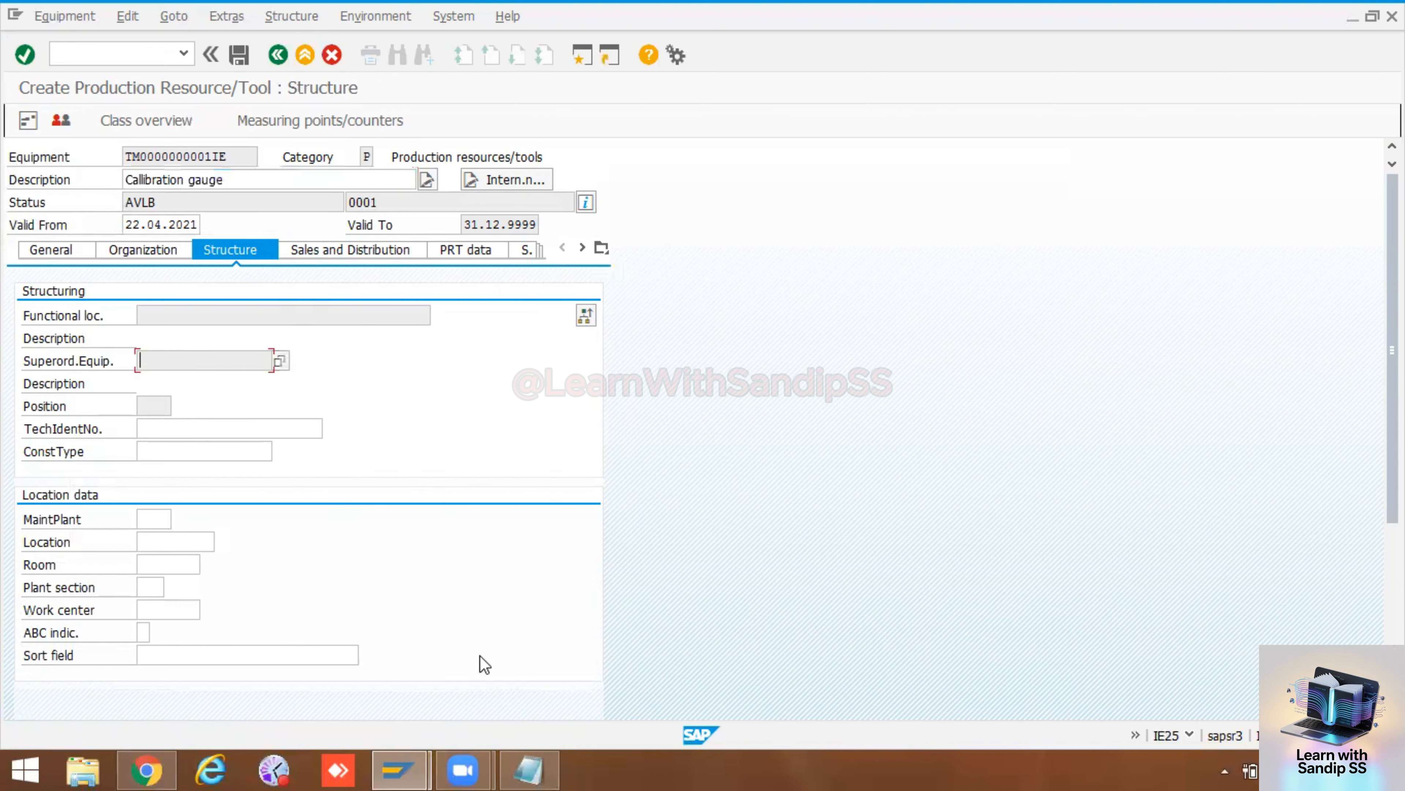
{"action": "left_click", "coordinate": [534, 766]}
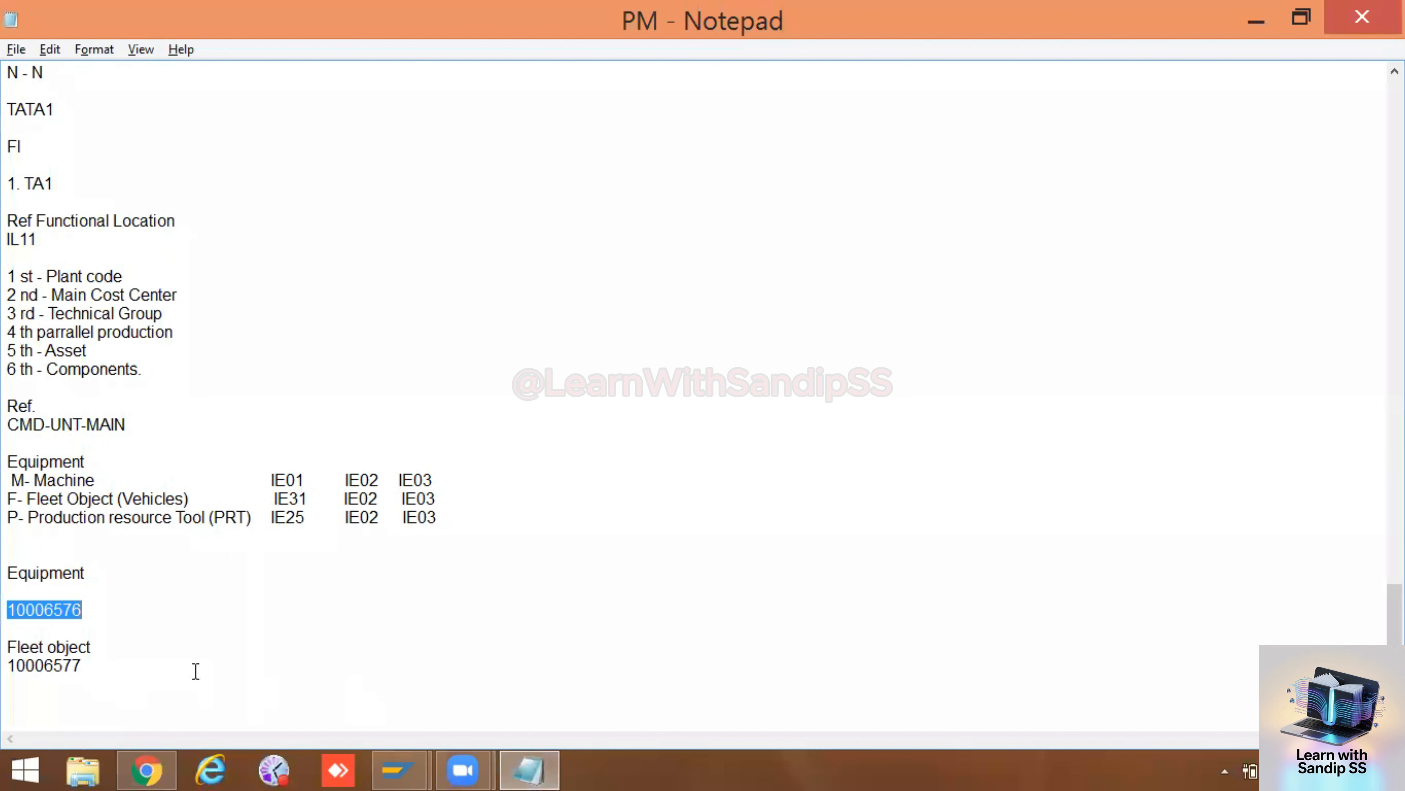
{"action": "key", "text": "alt+Tab"}
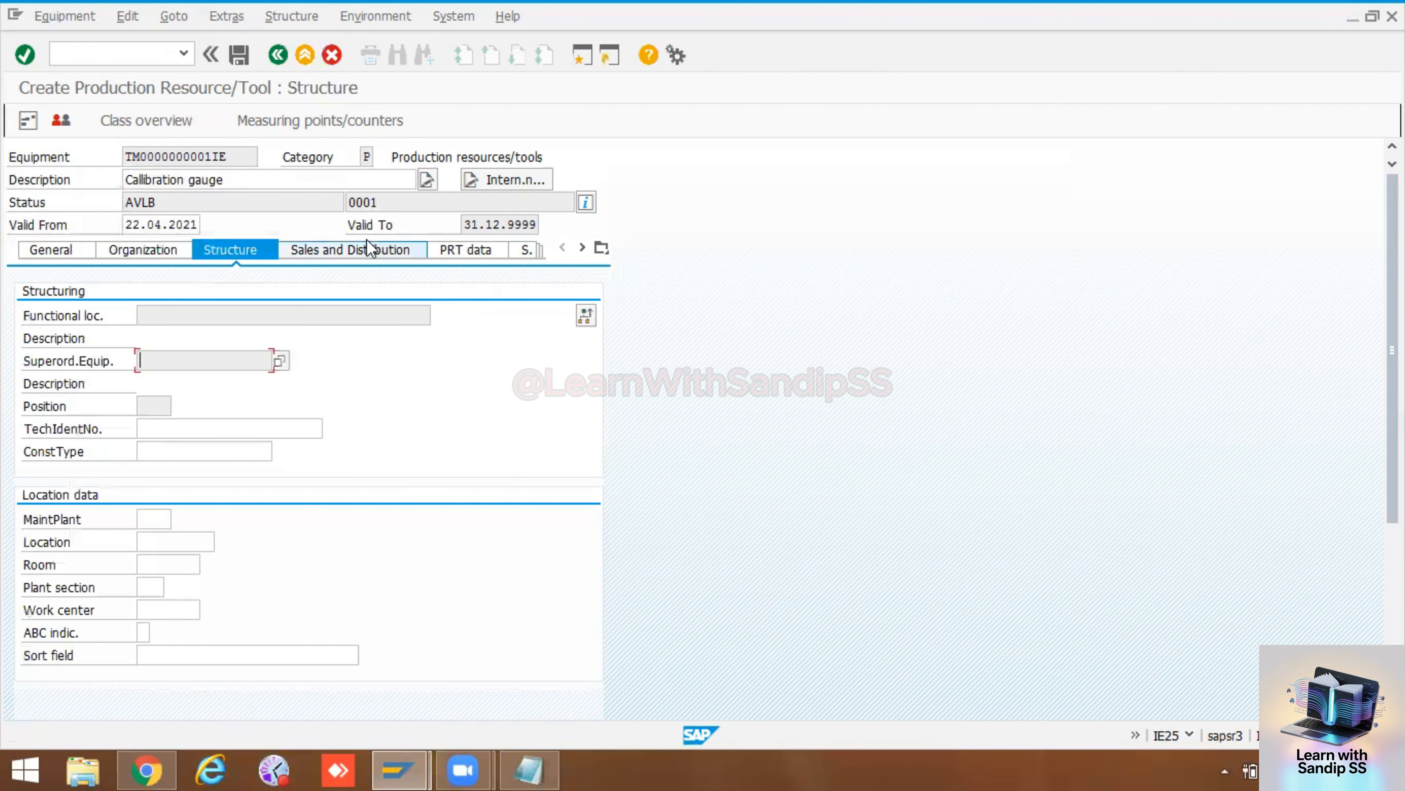
- Set the task list usage in the gauge's PRT data to 009, All task list types
{"action": "left_click", "coordinate": [369, 252]}
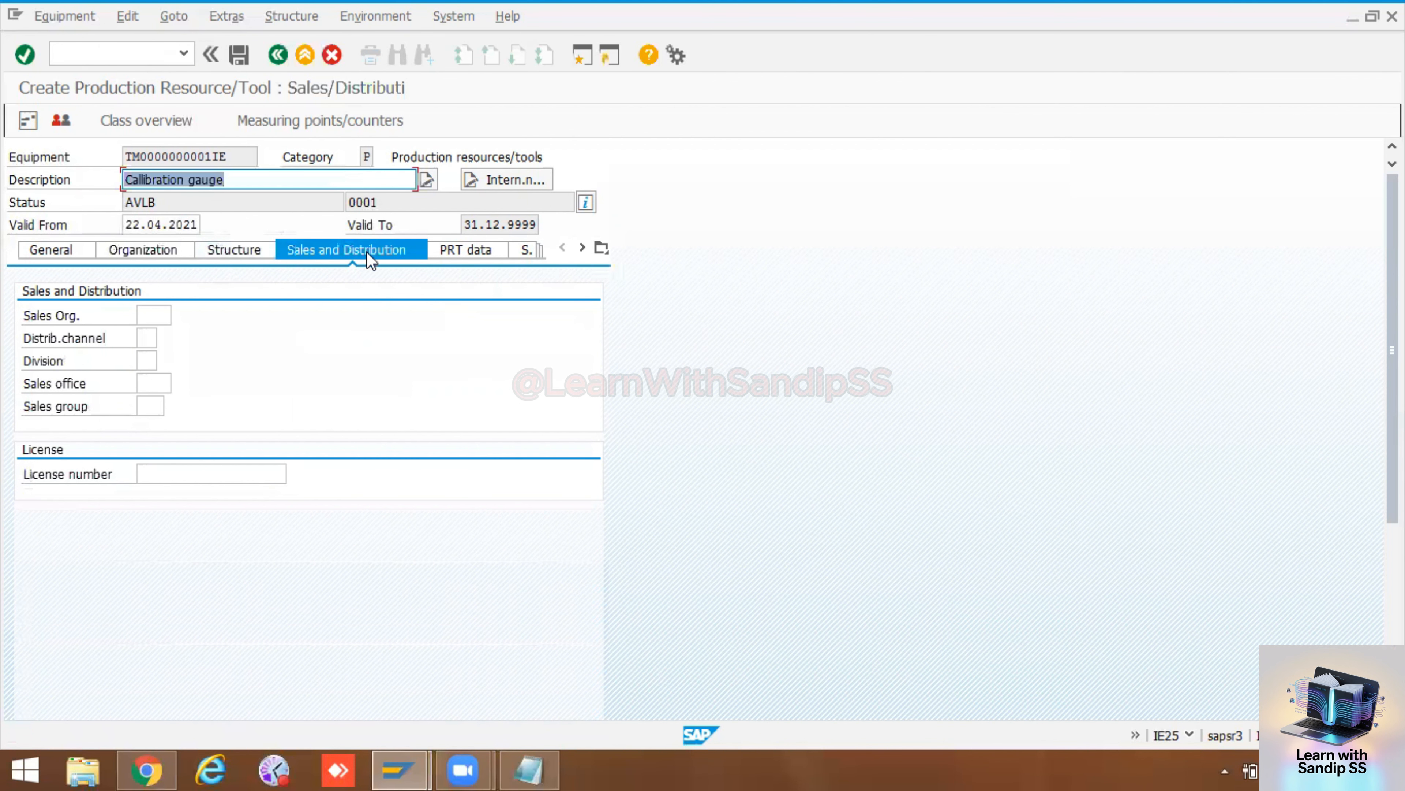
{"action": "left_click", "coordinate": [460, 254]}
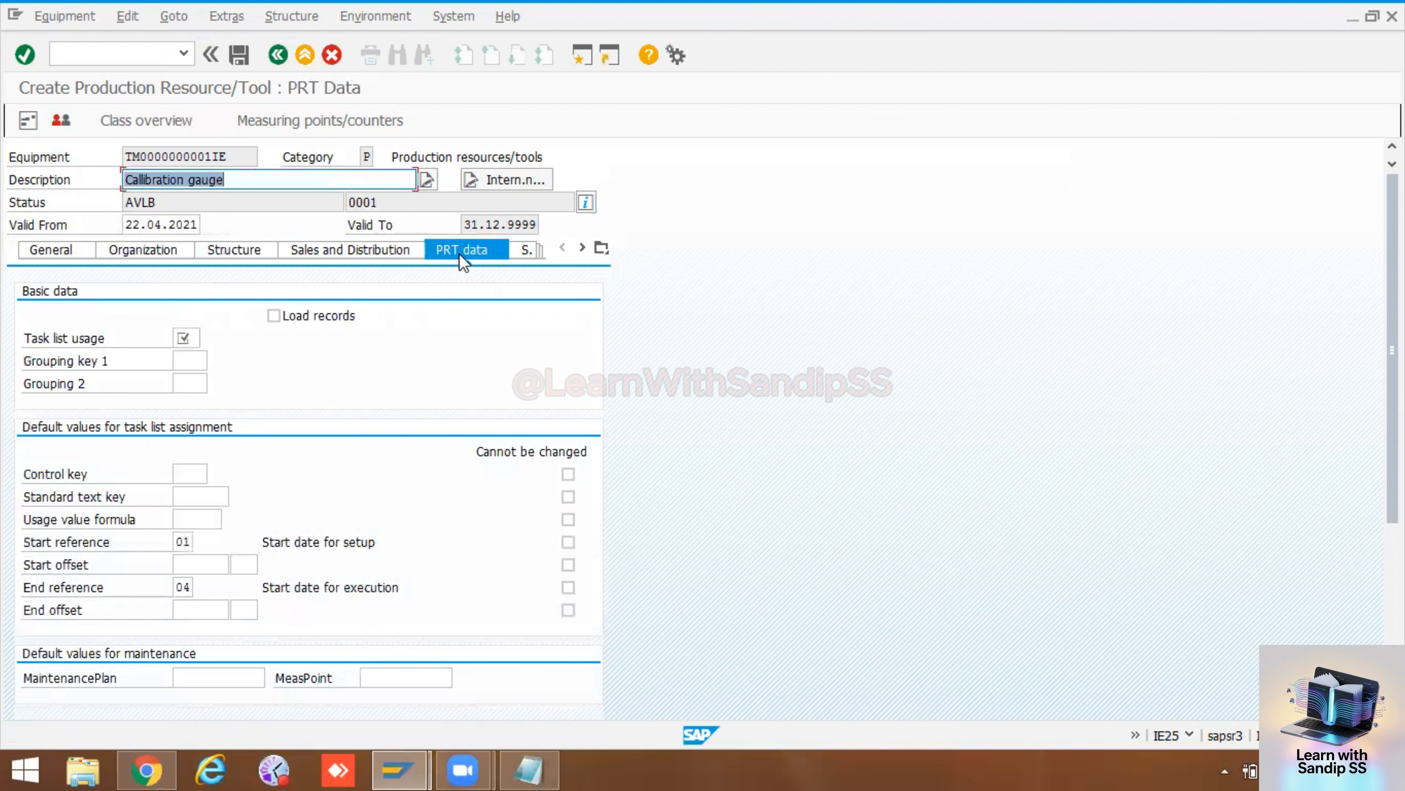
{"action": "left_click", "coordinate": [188, 334]}
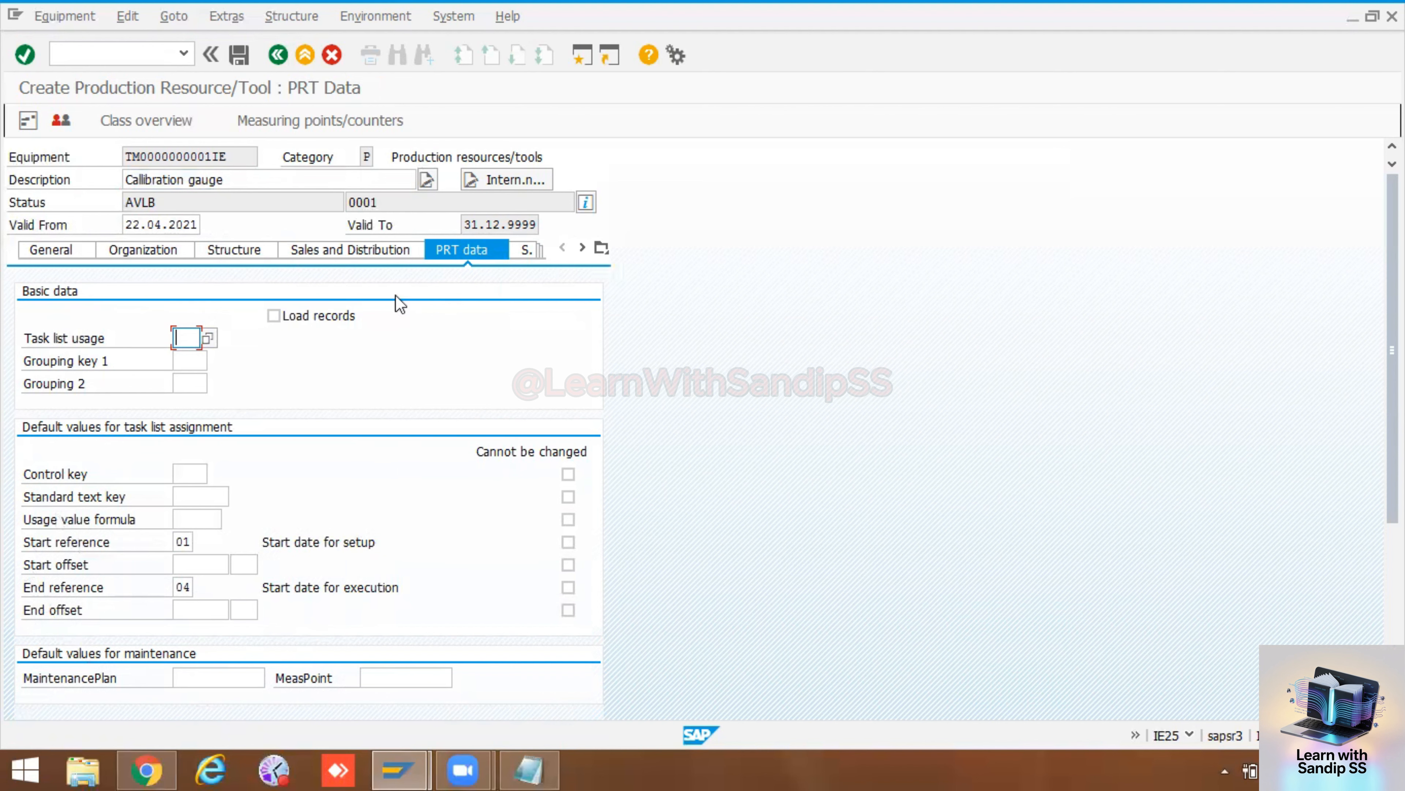
{"action": "left_click", "coordinate": [206, 339]}
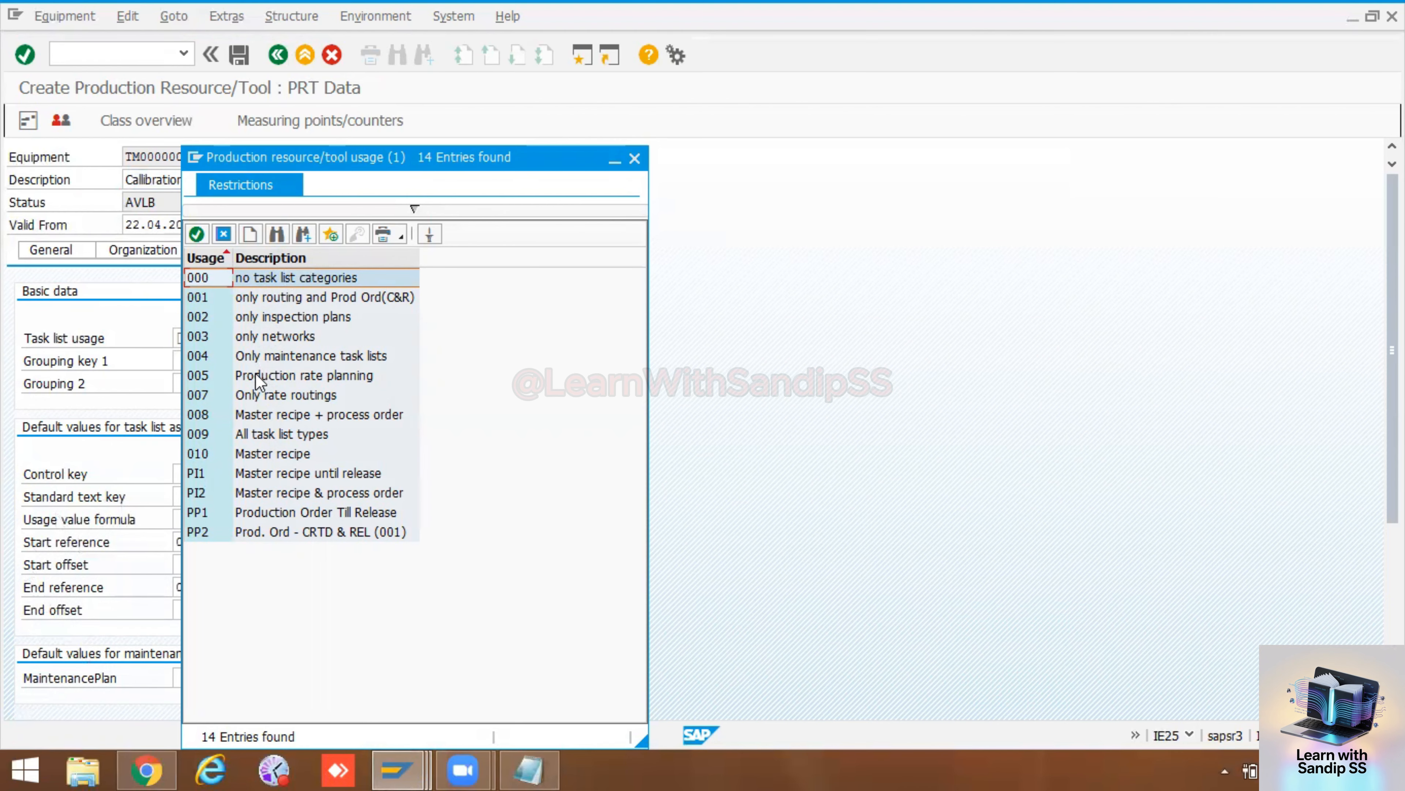
{"action": "double_click", "coordinate": [202, 433]}
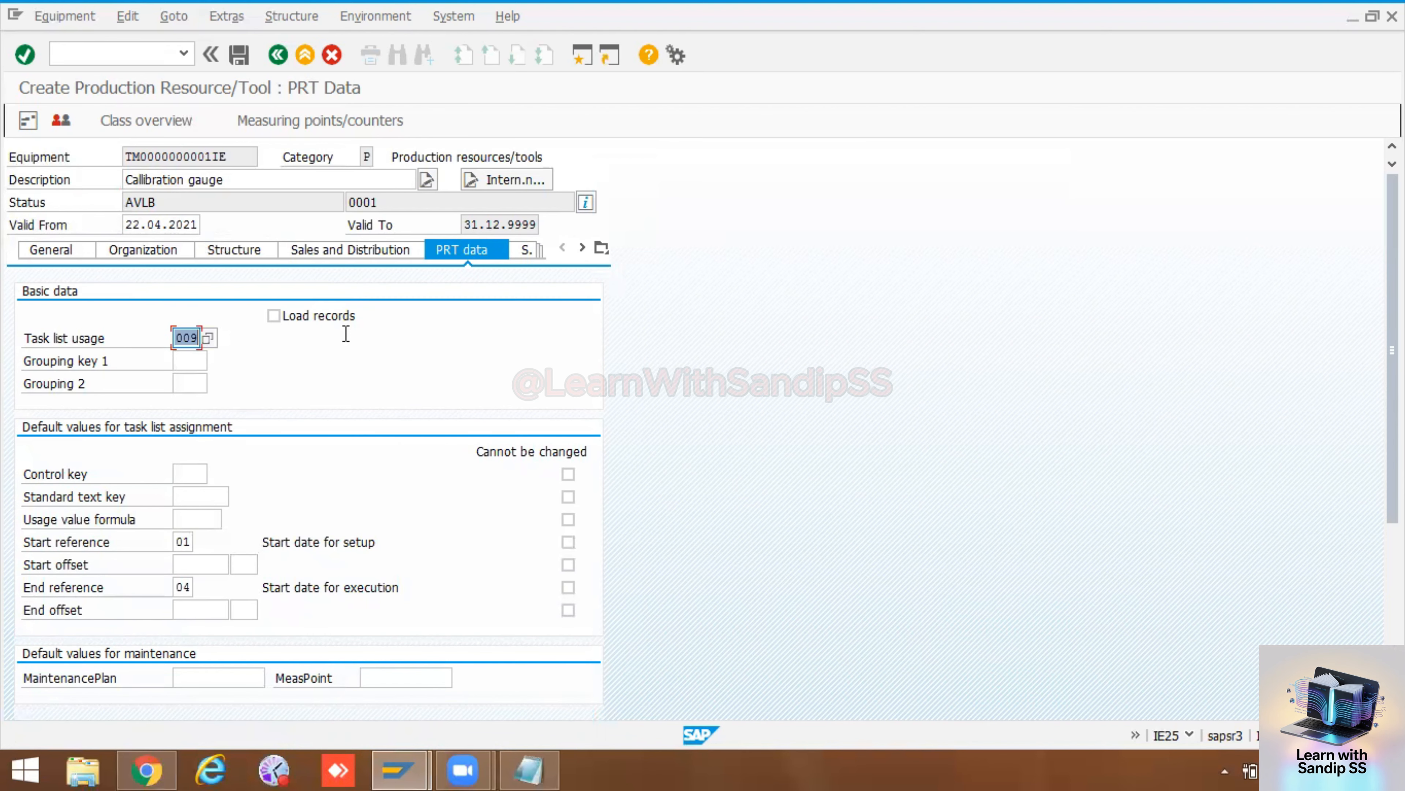
{"action": "key", "text": "Return"}
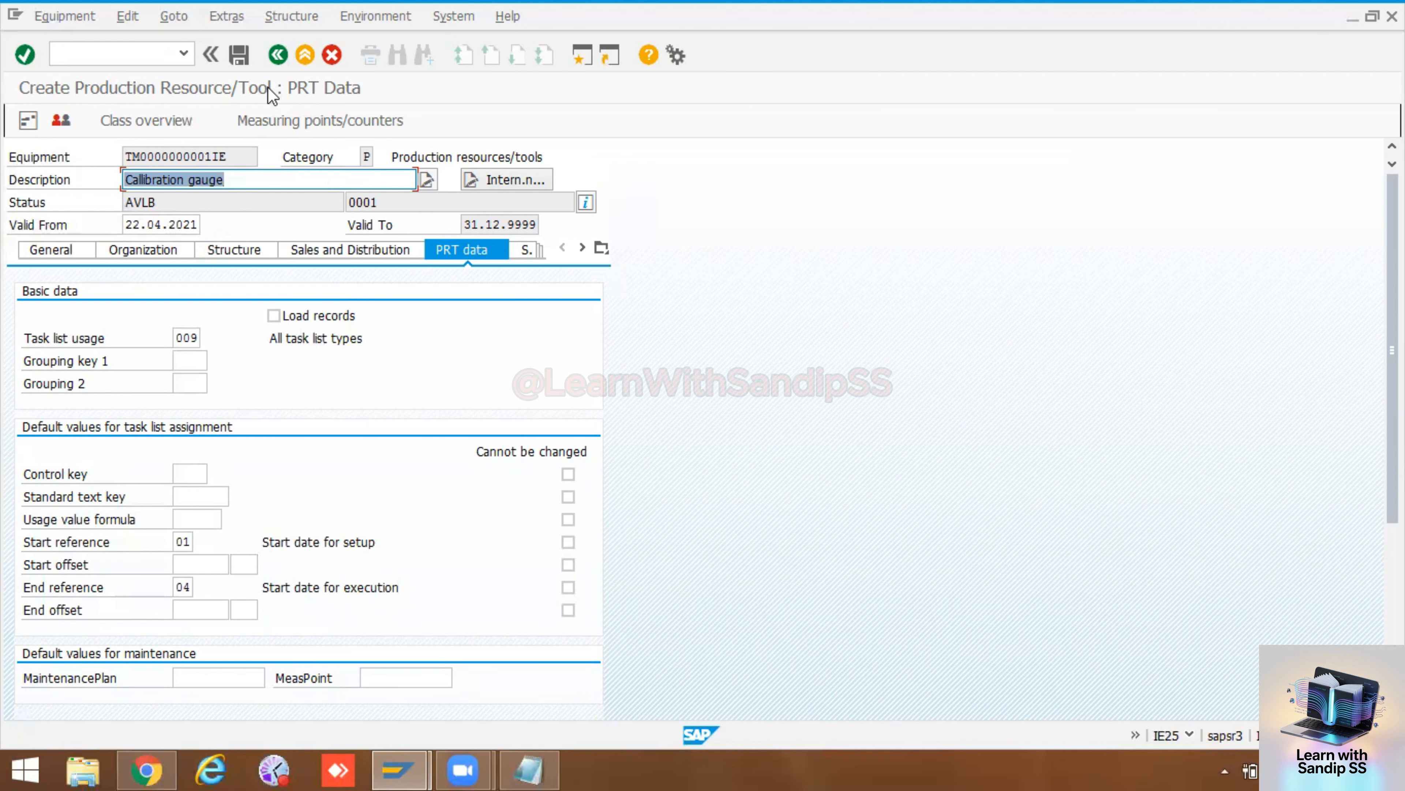
- Review the gauge's serial number, warranty and configuration data, and save the production resource/tool record
{"action": "left_click", "coordinate": [523, 256]}
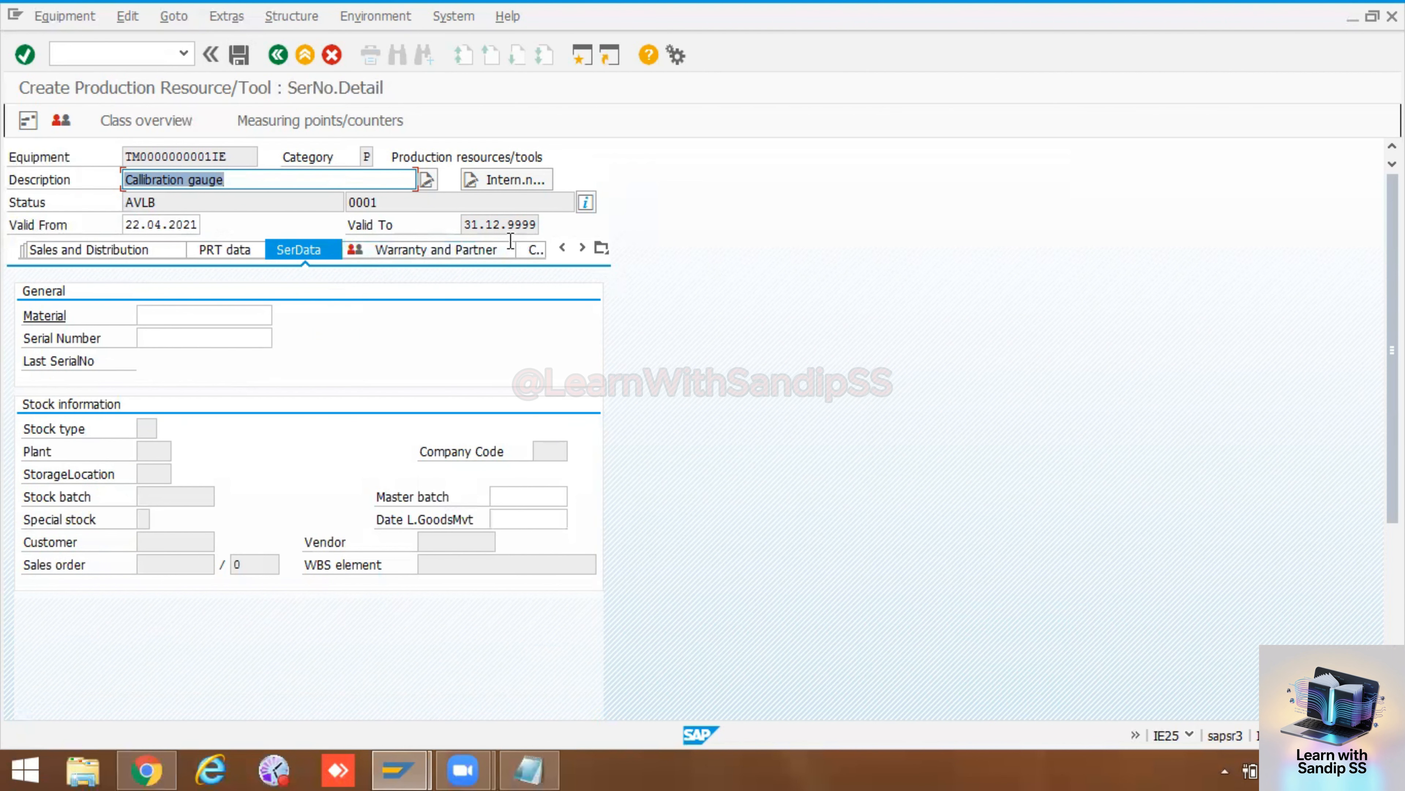
{"action": "left_click", "coordinate": [460, 255]}
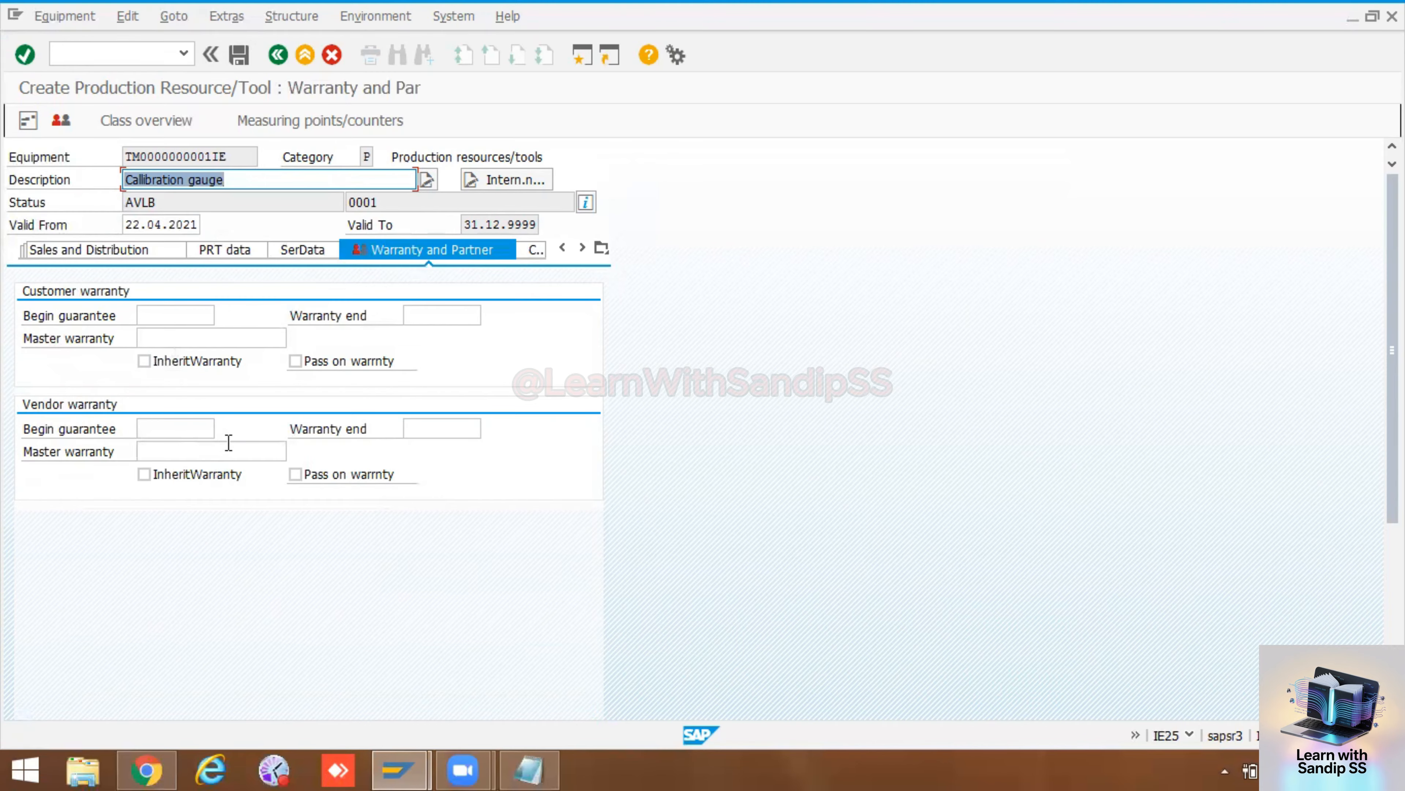
{"action": "left_click", "coordinate": [535, 252]}
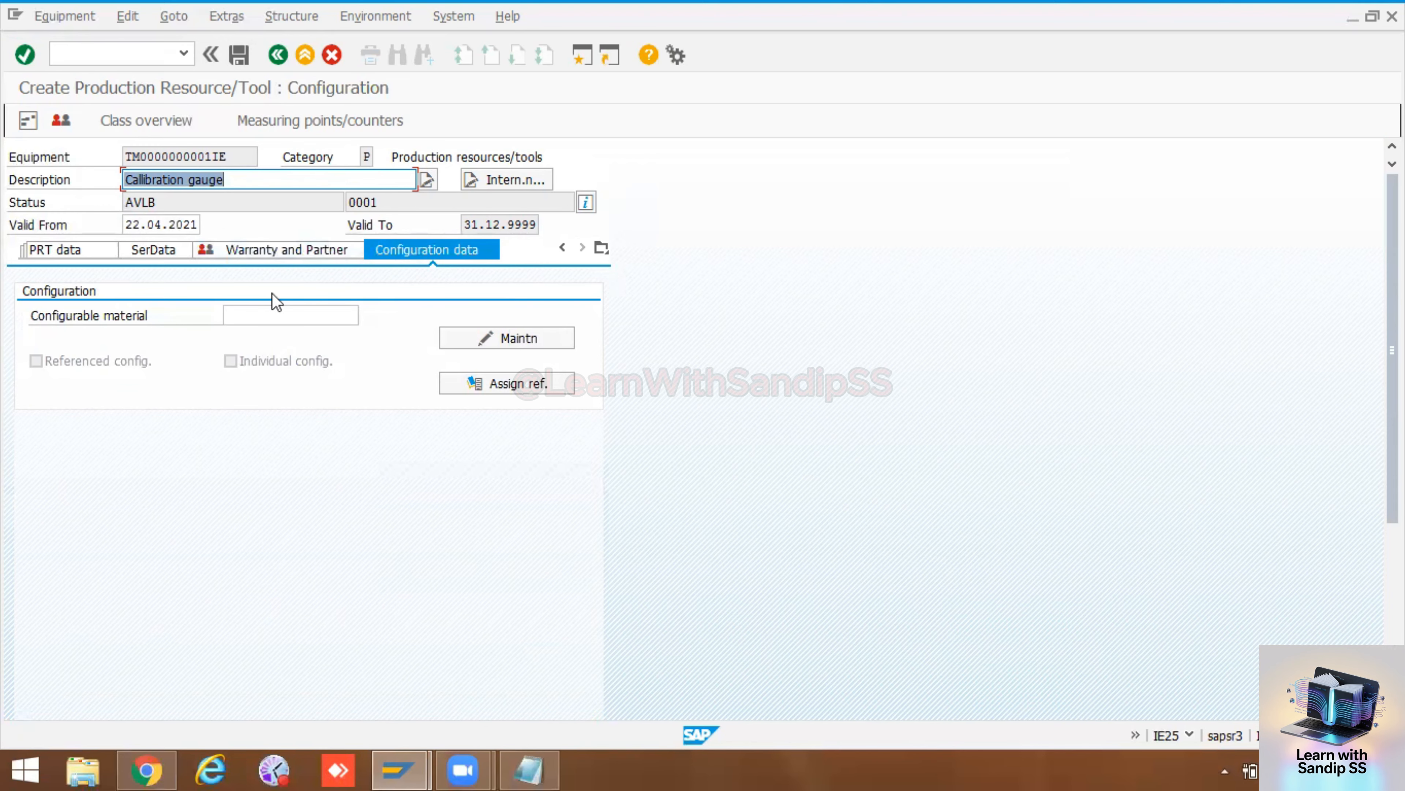
{"action": "left_click", "coordinate": [299, 251]}
{"action": "left_click", "coordinate": [167, 250]}
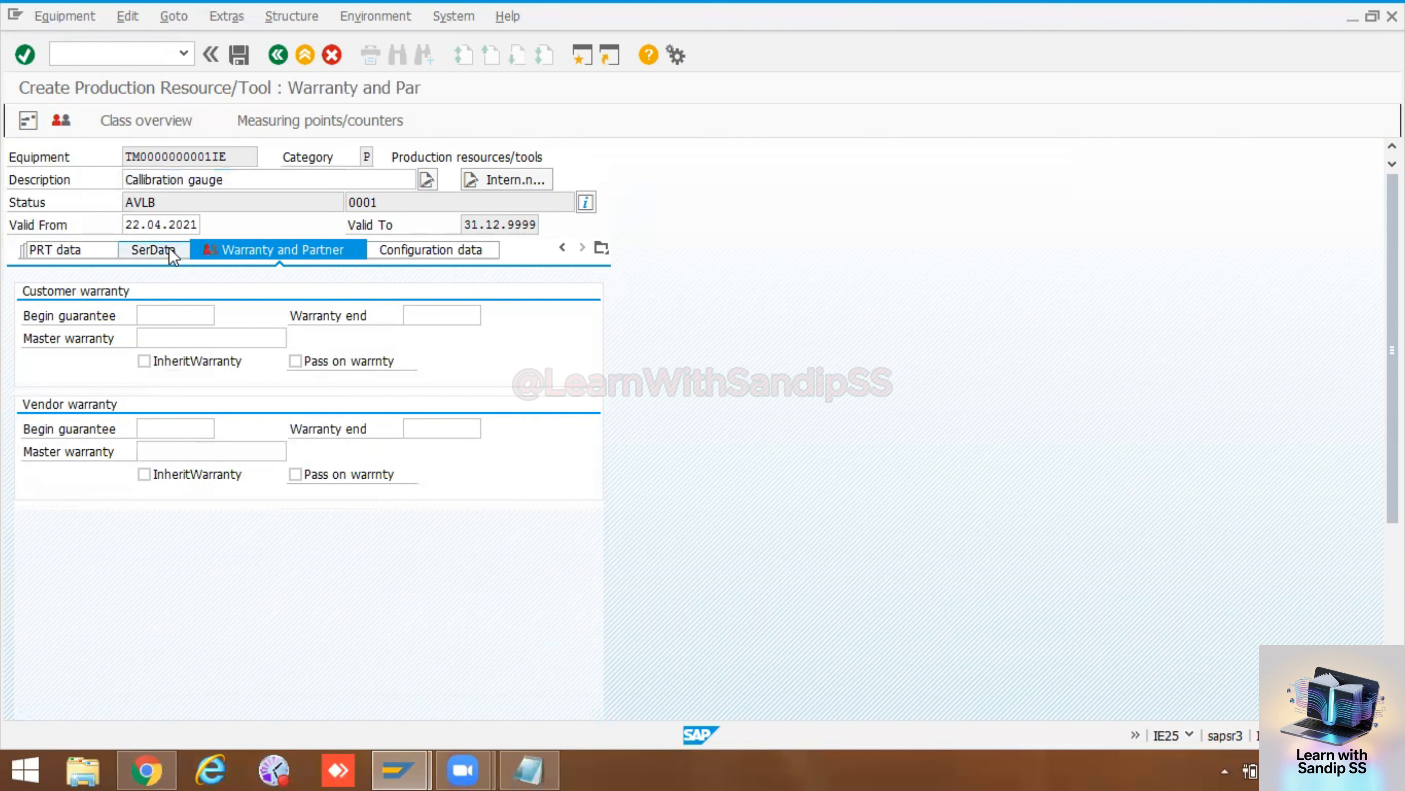
{"action": "left_click", "coordinate": [95, 255]}
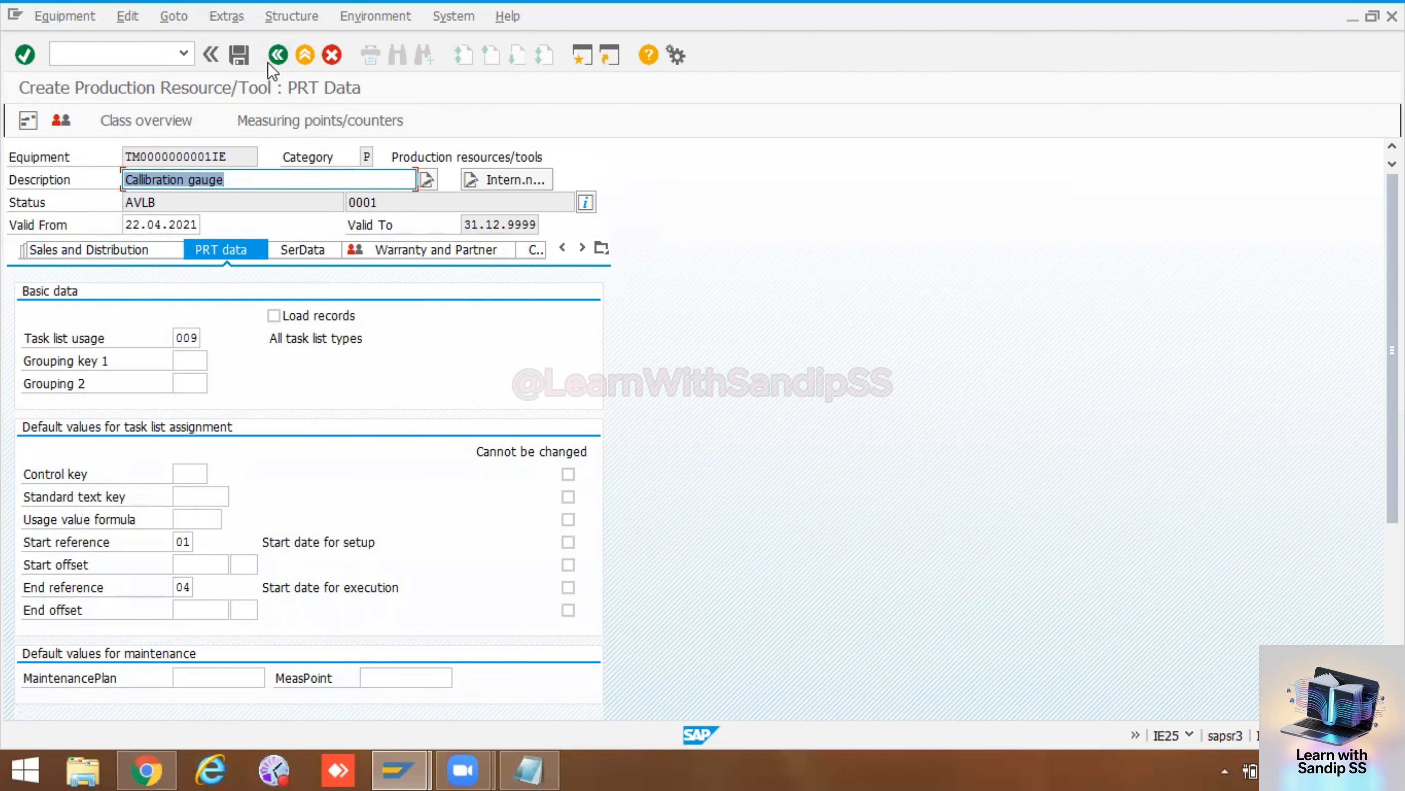
{"action": "left_click", "coordinate": [239, 53]}
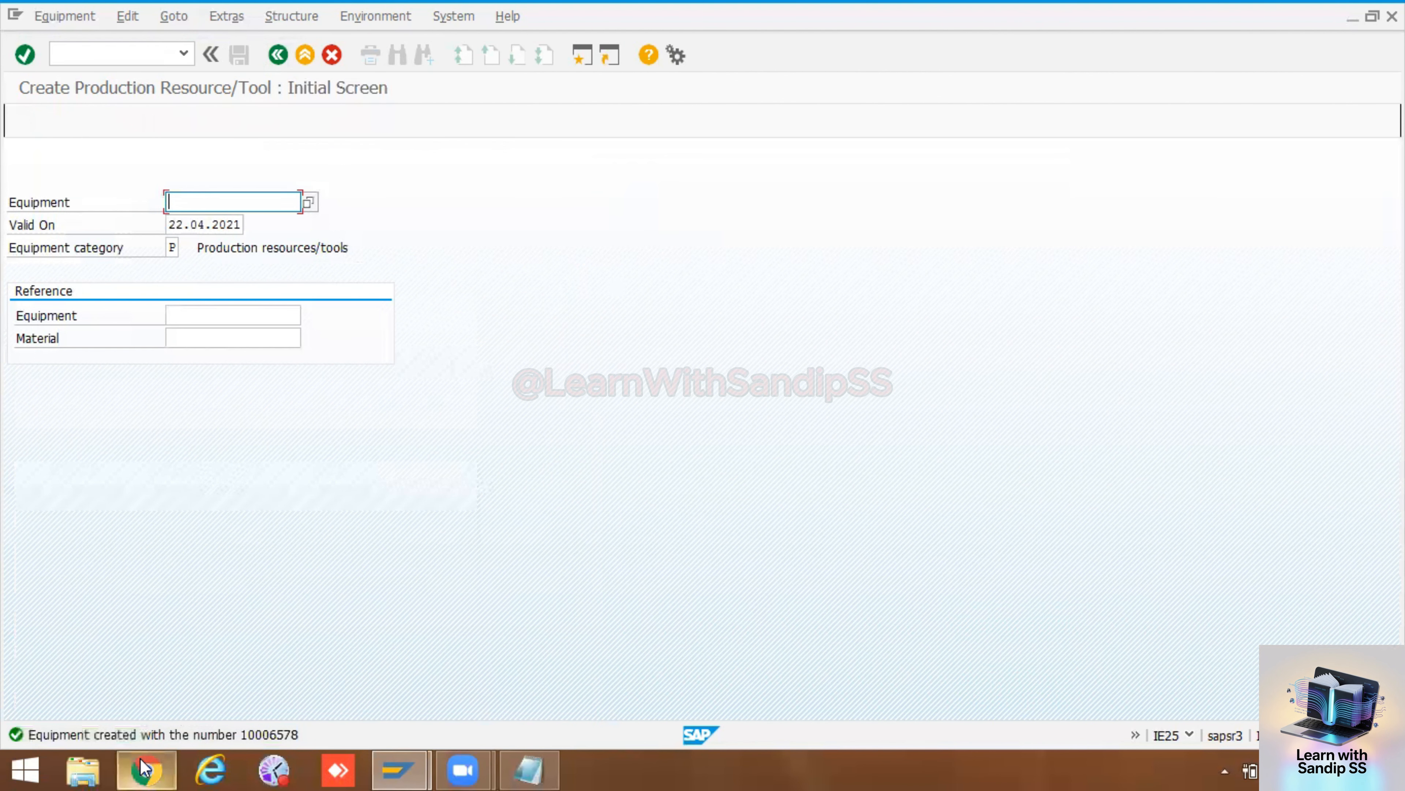
- Copy the new equipment number 10006578 from the creation message and record it under a PRT heading in the PM notes in Notepad
{"action": "double_click", "coordinate": [21, 733]}
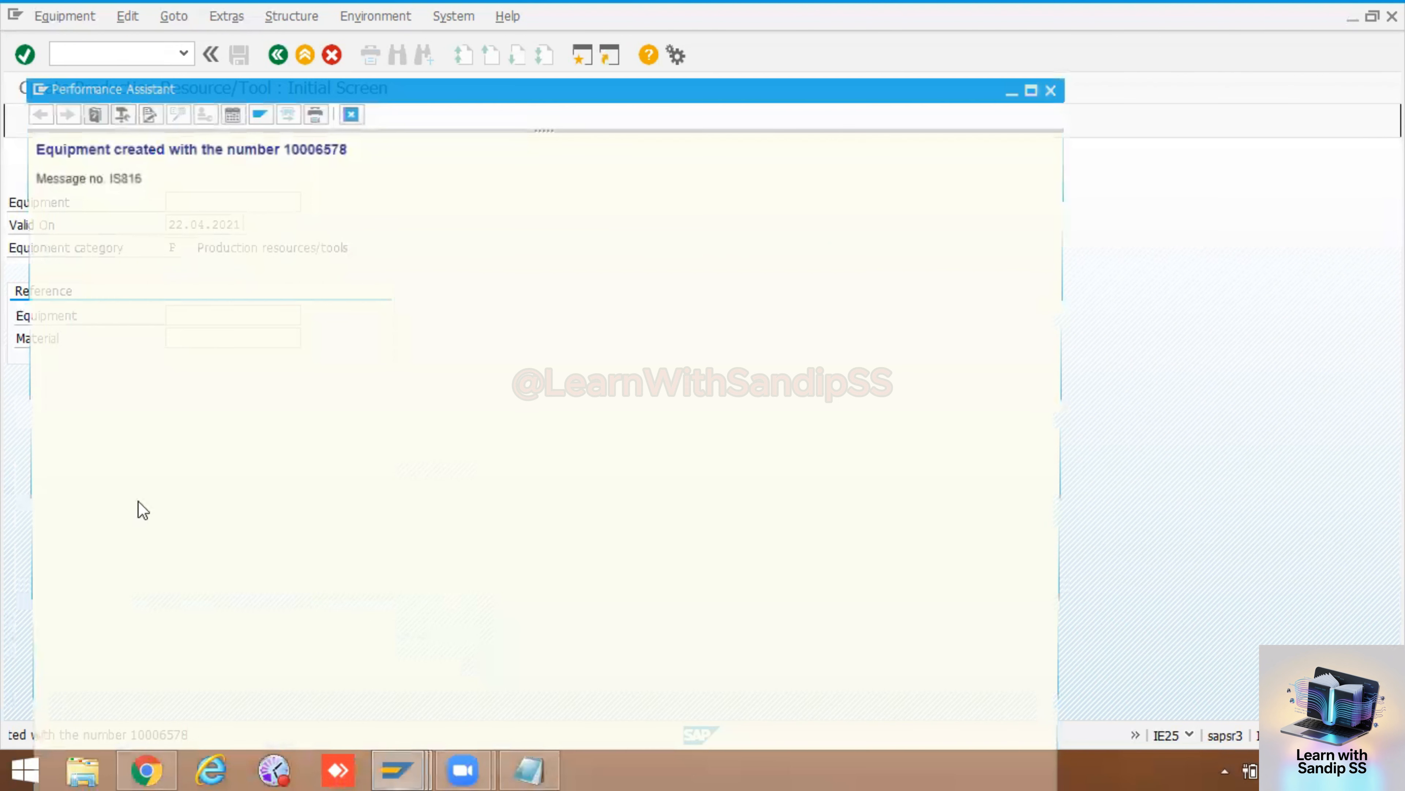
{"action": "left_click_drag", "start_coordinate": [344, 153], "coordinate": [284, 152]}
{"action": "key", "text": "ctrl+c"}
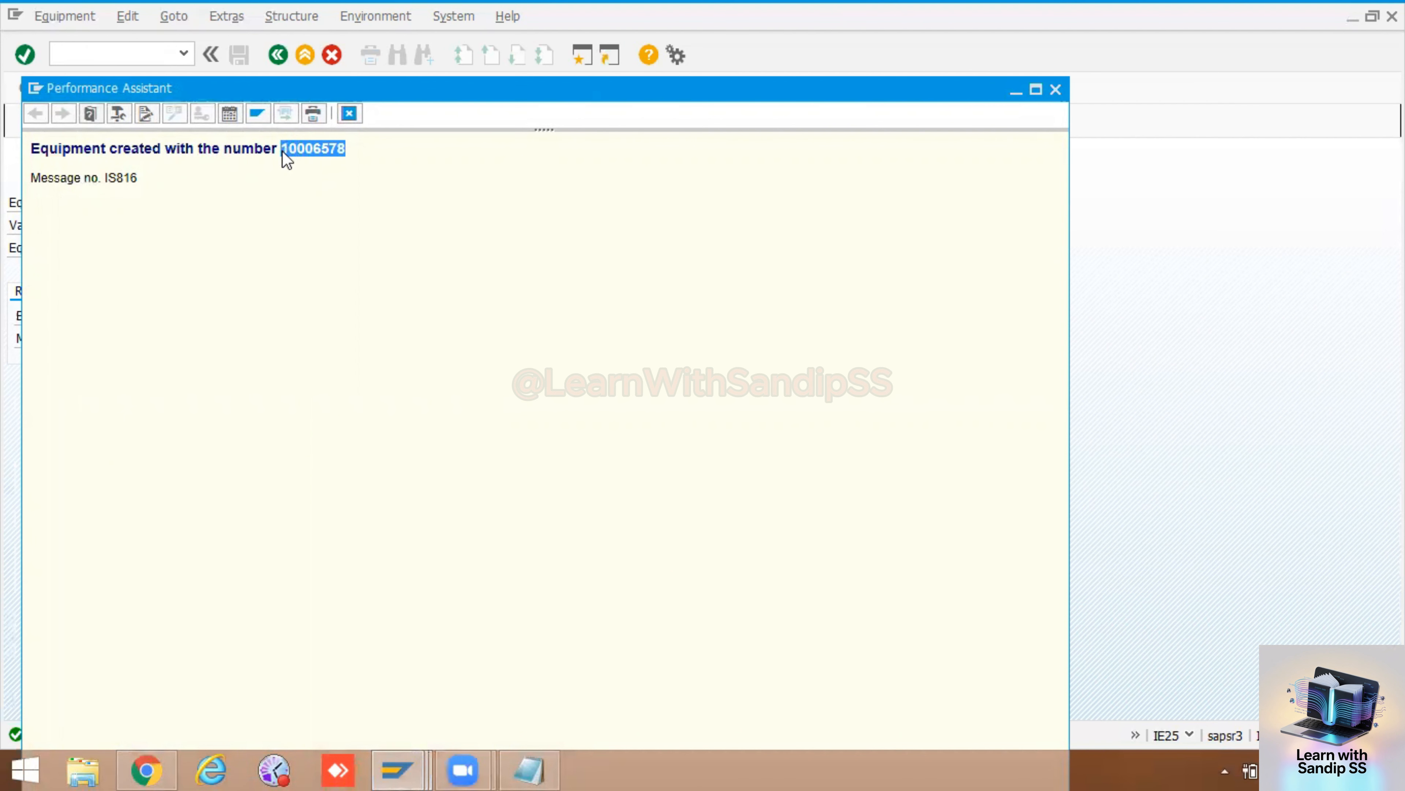
{"action": "left_click", "coordinate": [528, 770]}
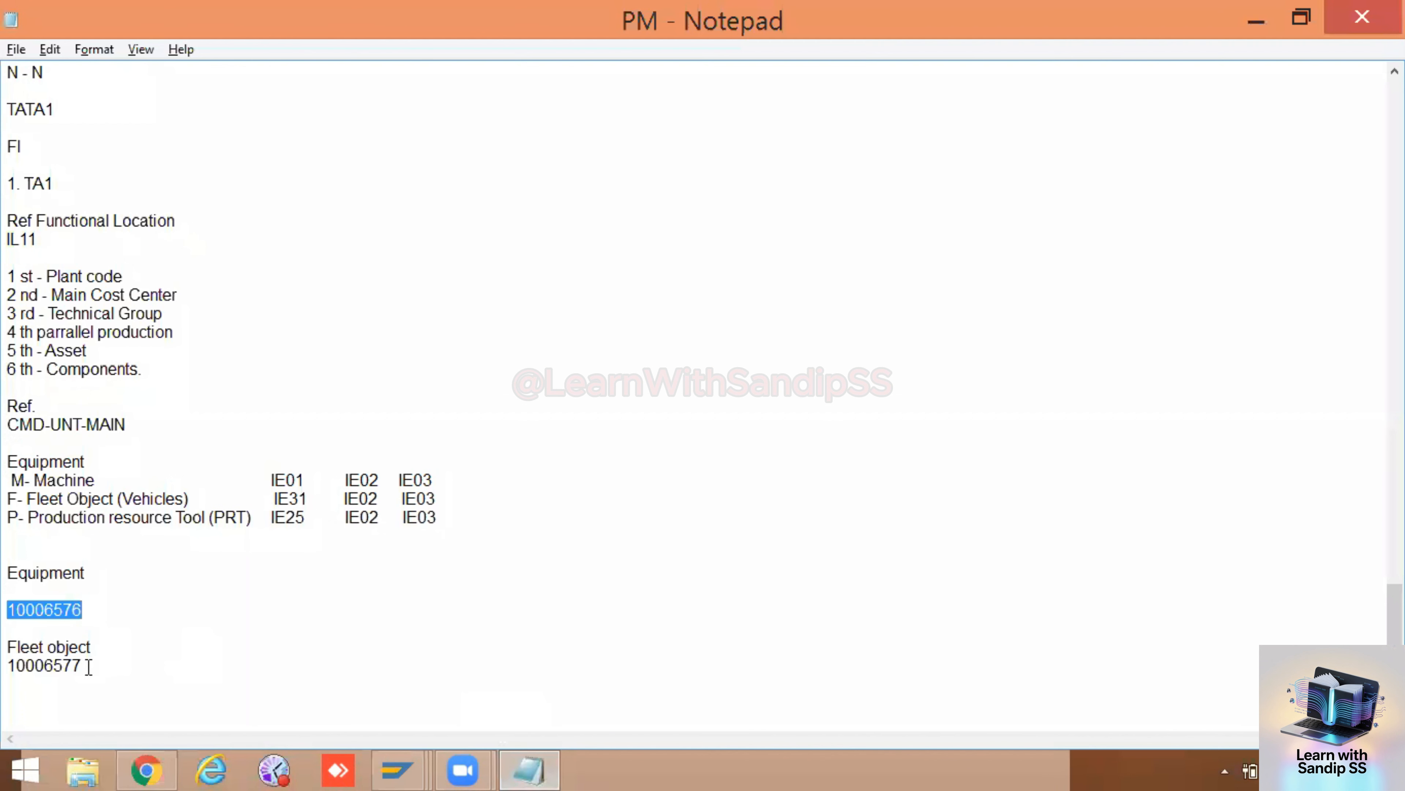
{"action": "left_click", "coordinate": [94, 705]}
{"action": "type", "text": "PRT"}
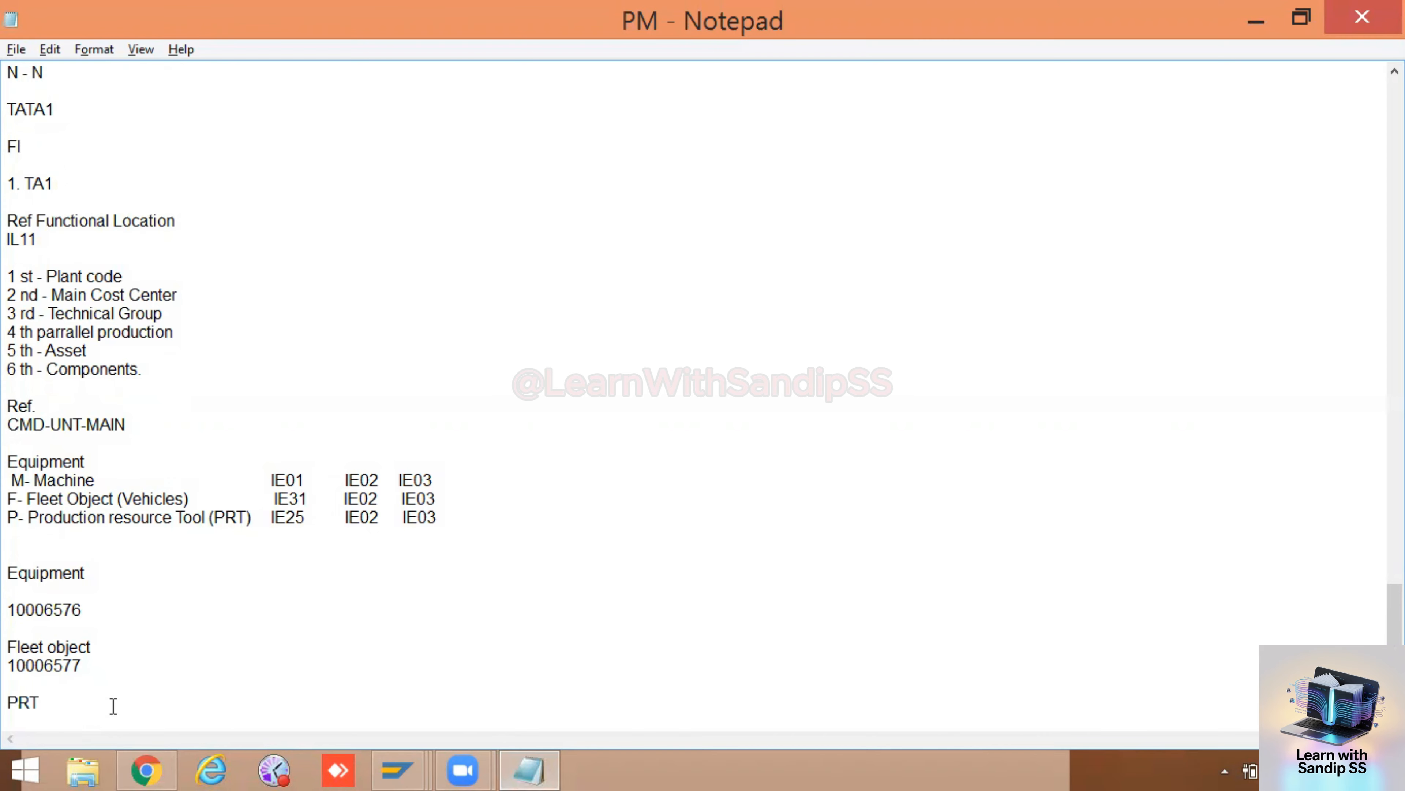
{"action": "key", "text": "Return"}
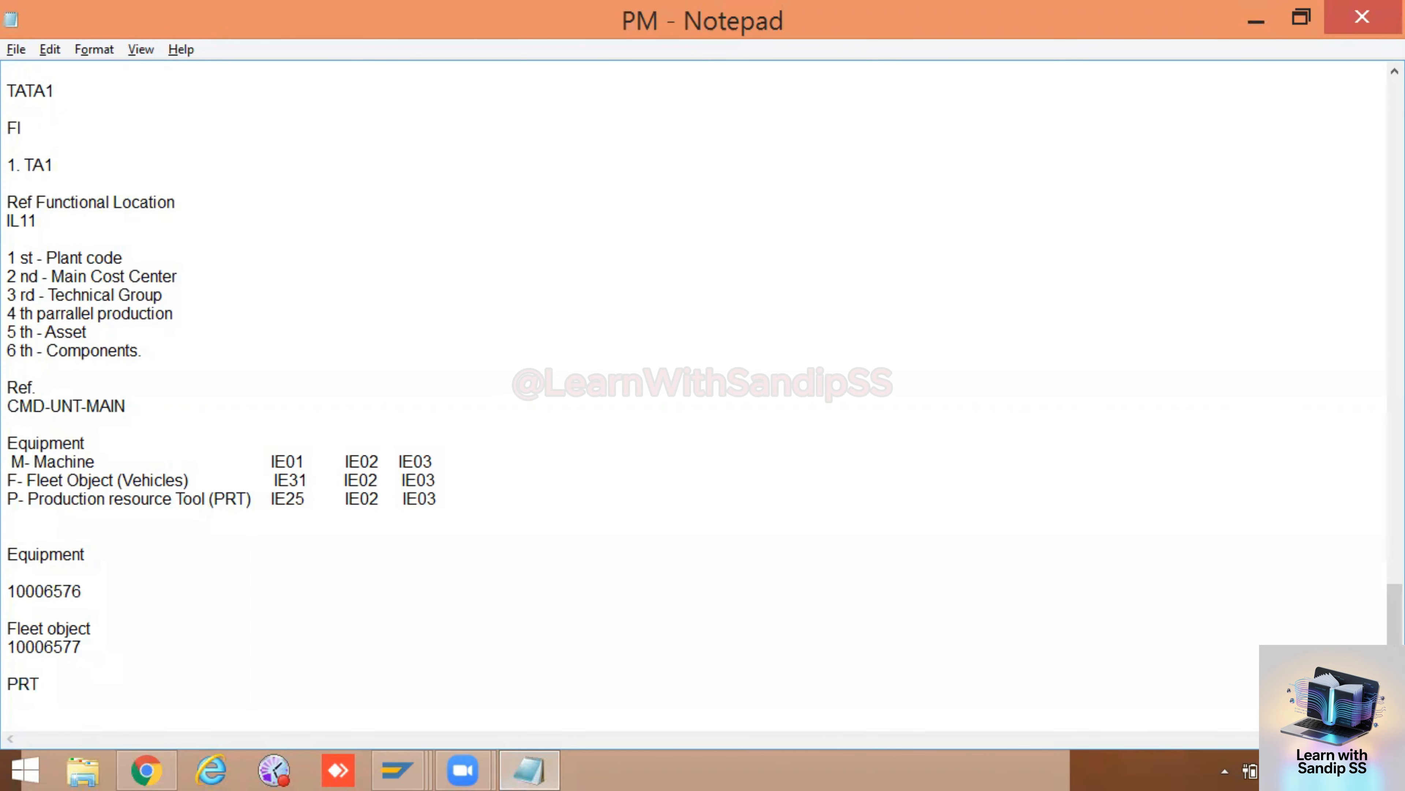
{"action": "key", "text": "ctrl+v"}
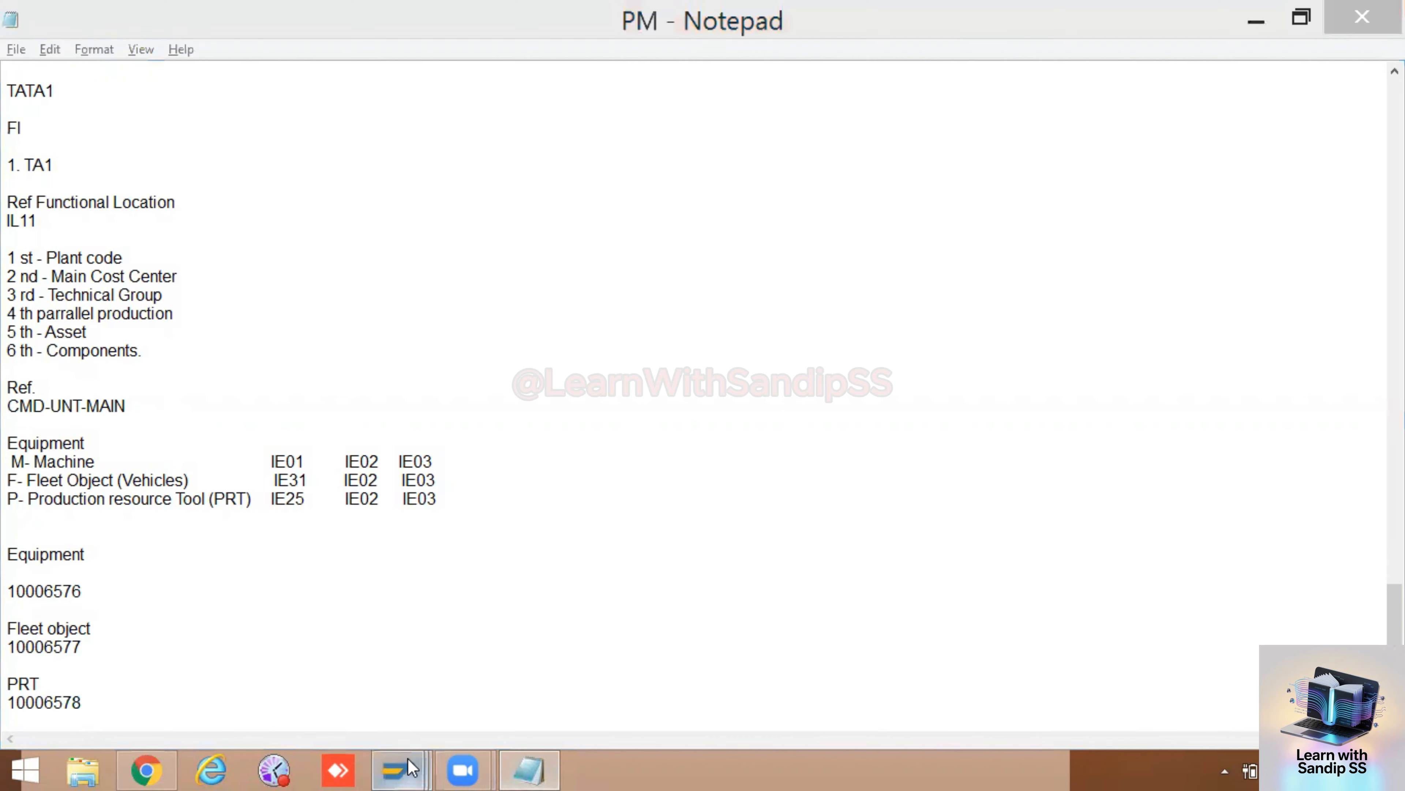
- Switch to SAP, start transaction IH08, display the equipment list without restrictions and return to the selection criteria
{"action": "mouse_move", "coordinate": [407, 758]}
{"action": "left_click", "coordinate": [461, 658]}
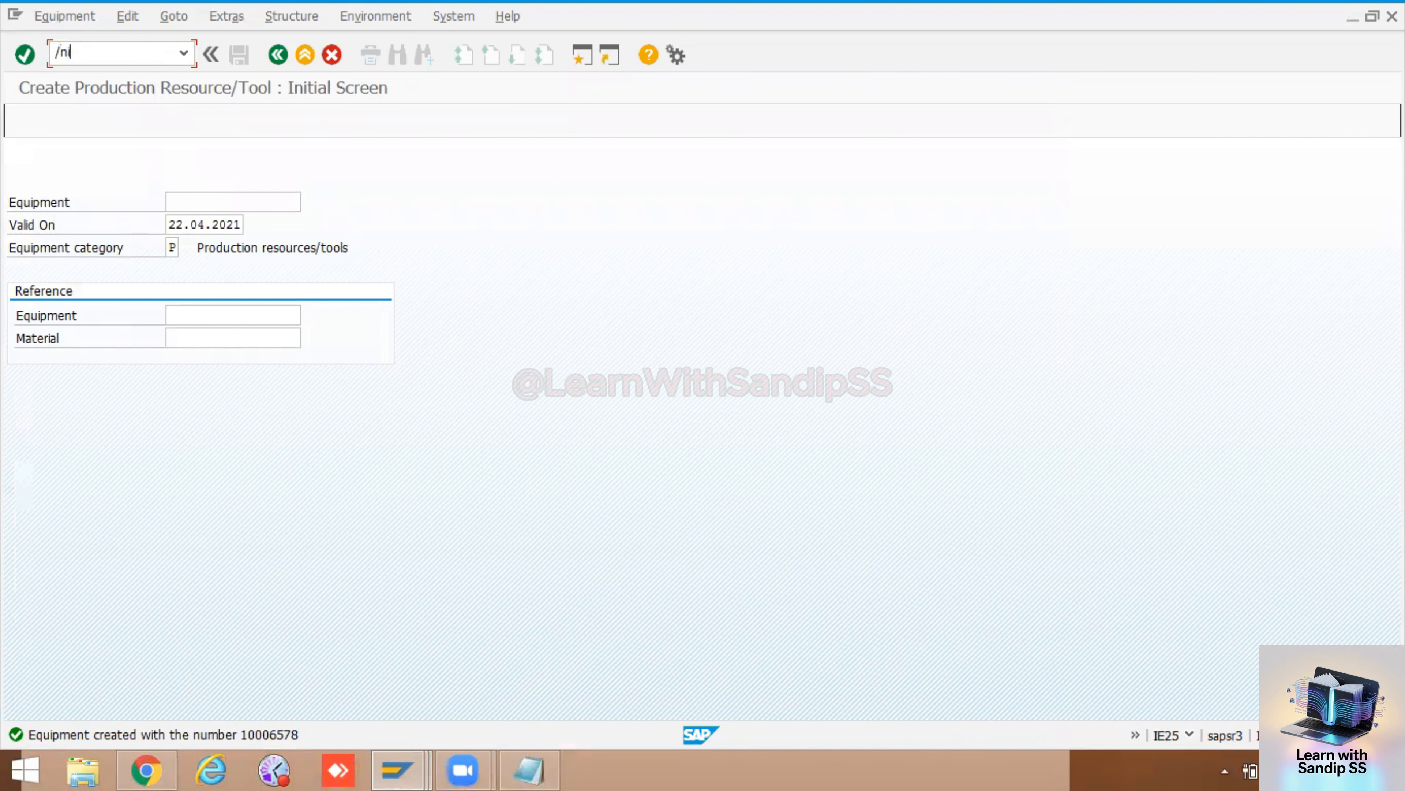
{"action": "key", "text": "Return"}
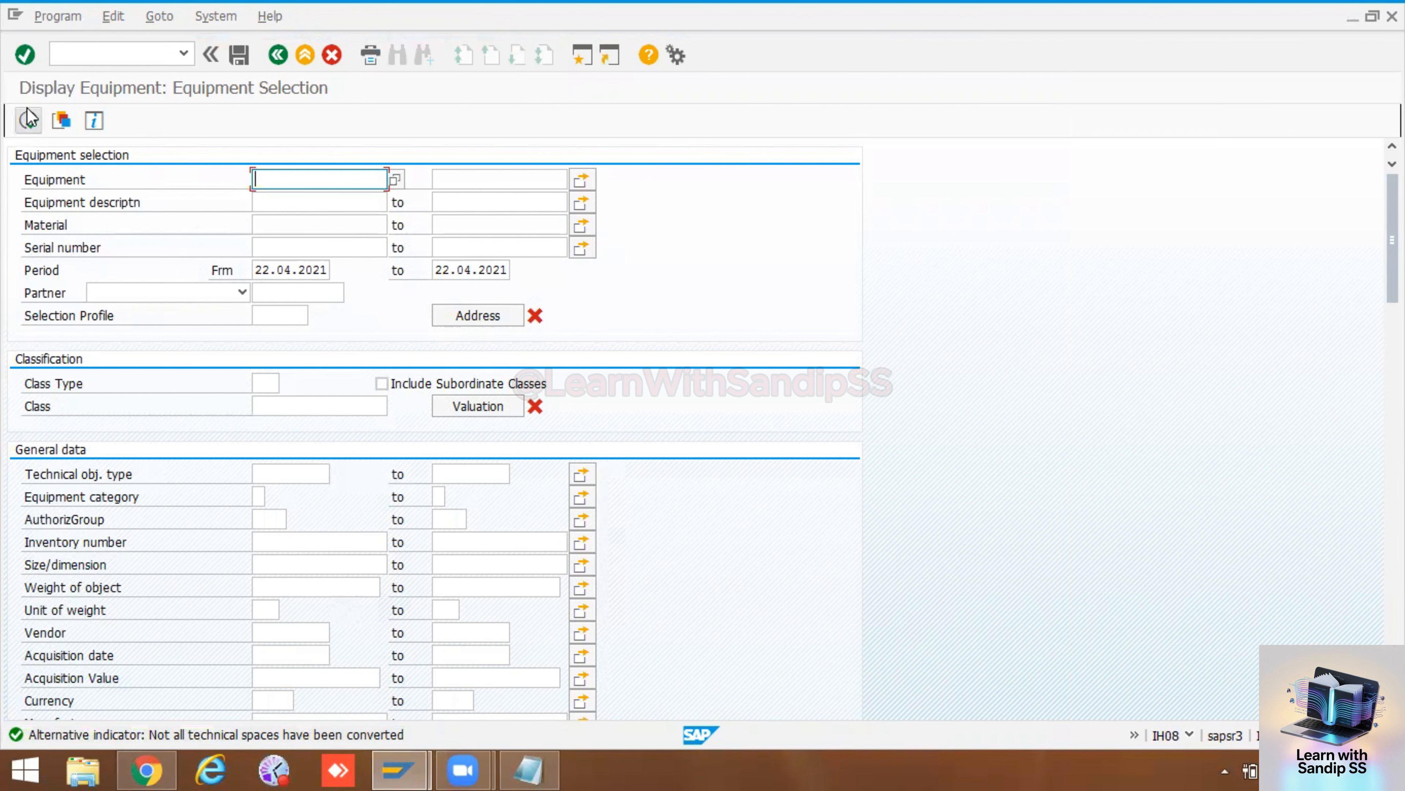
{"action": "left_click", "coordinate": [29, 120]}
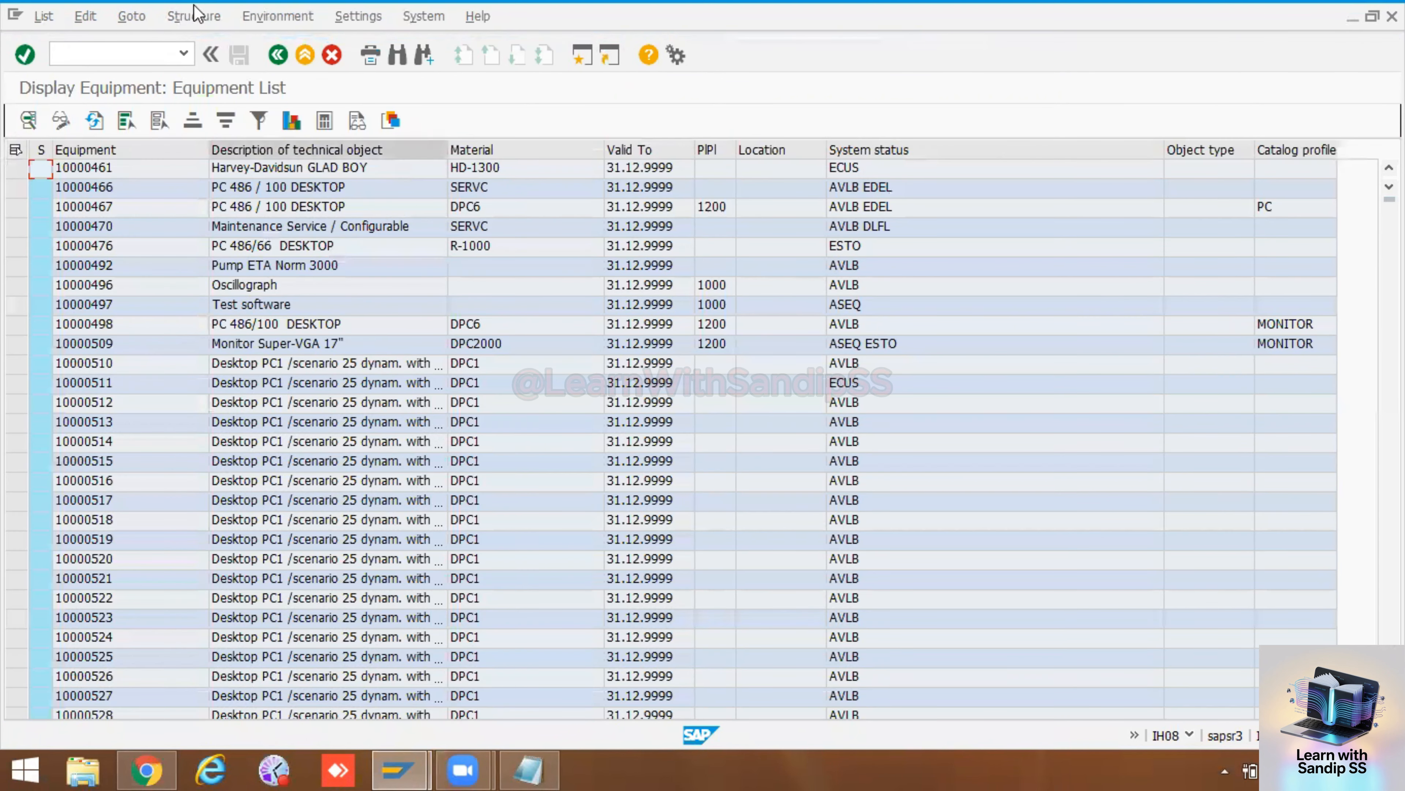
{"action": "left_click", "coordinate": [278, 54]}
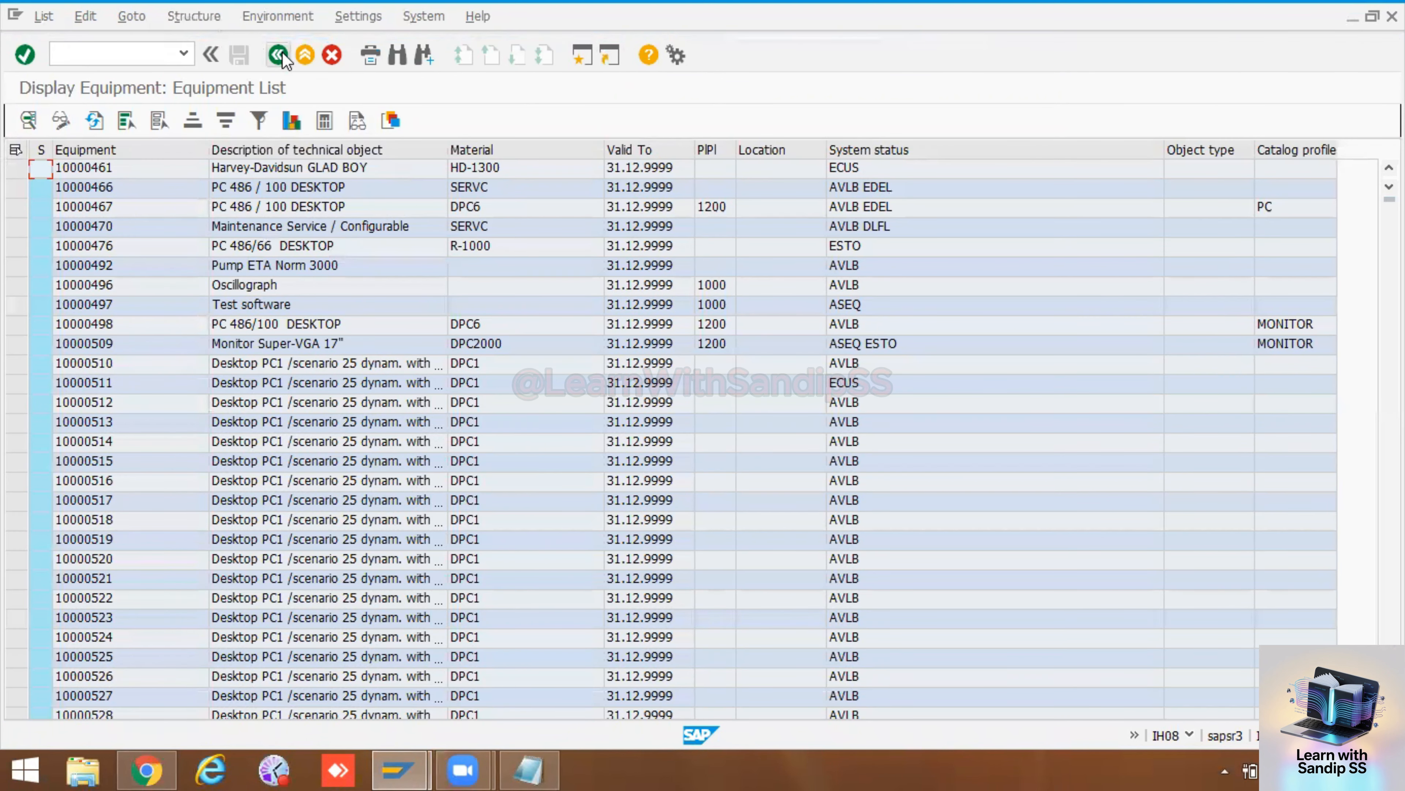
- Set the maintenance plant to 1000 in the location data of the equipment selection
{"action": "scroll", "coordinate": [242, 560], "scroll_direction": "down", "scroll_amount": 6}
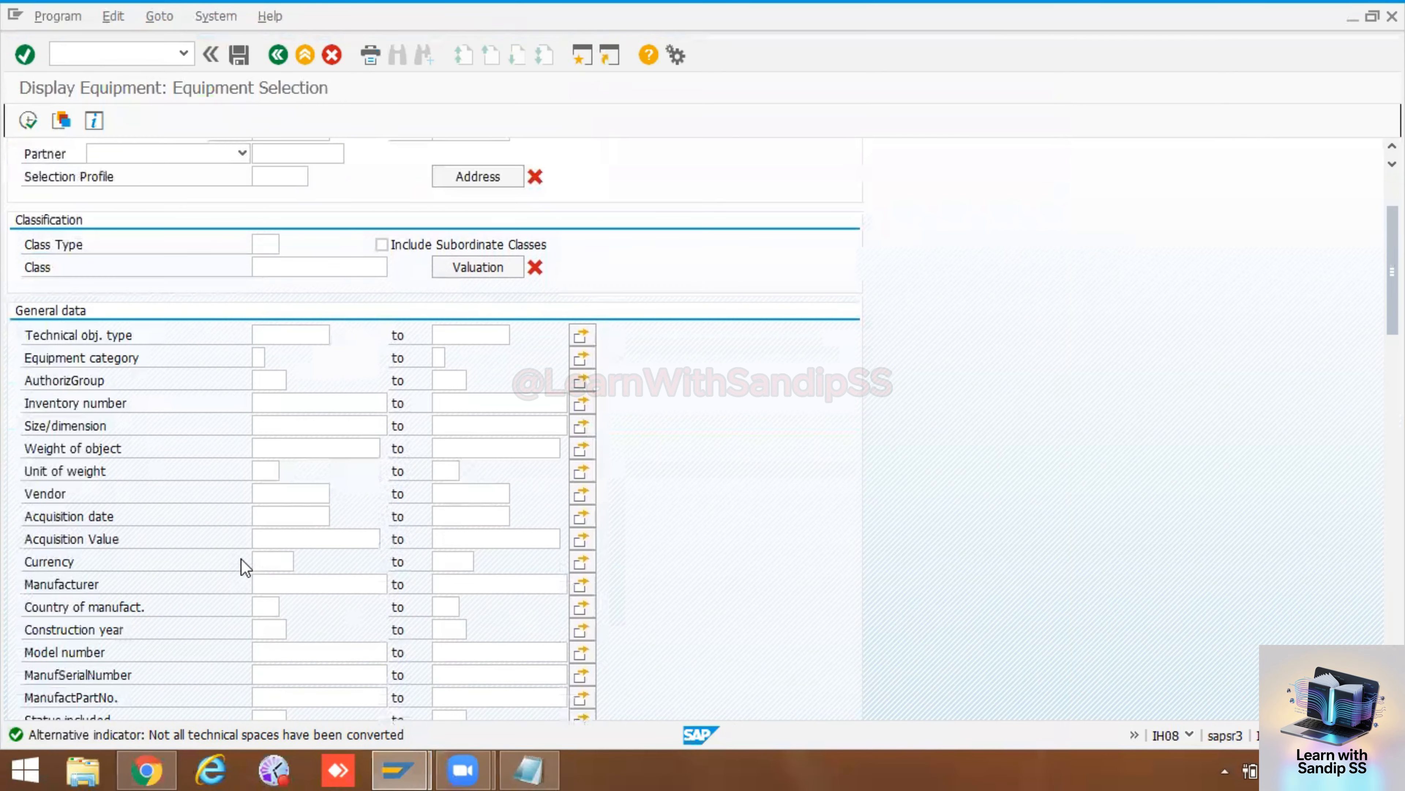
{"action": "left_click", "coordinate": [270, 561]}
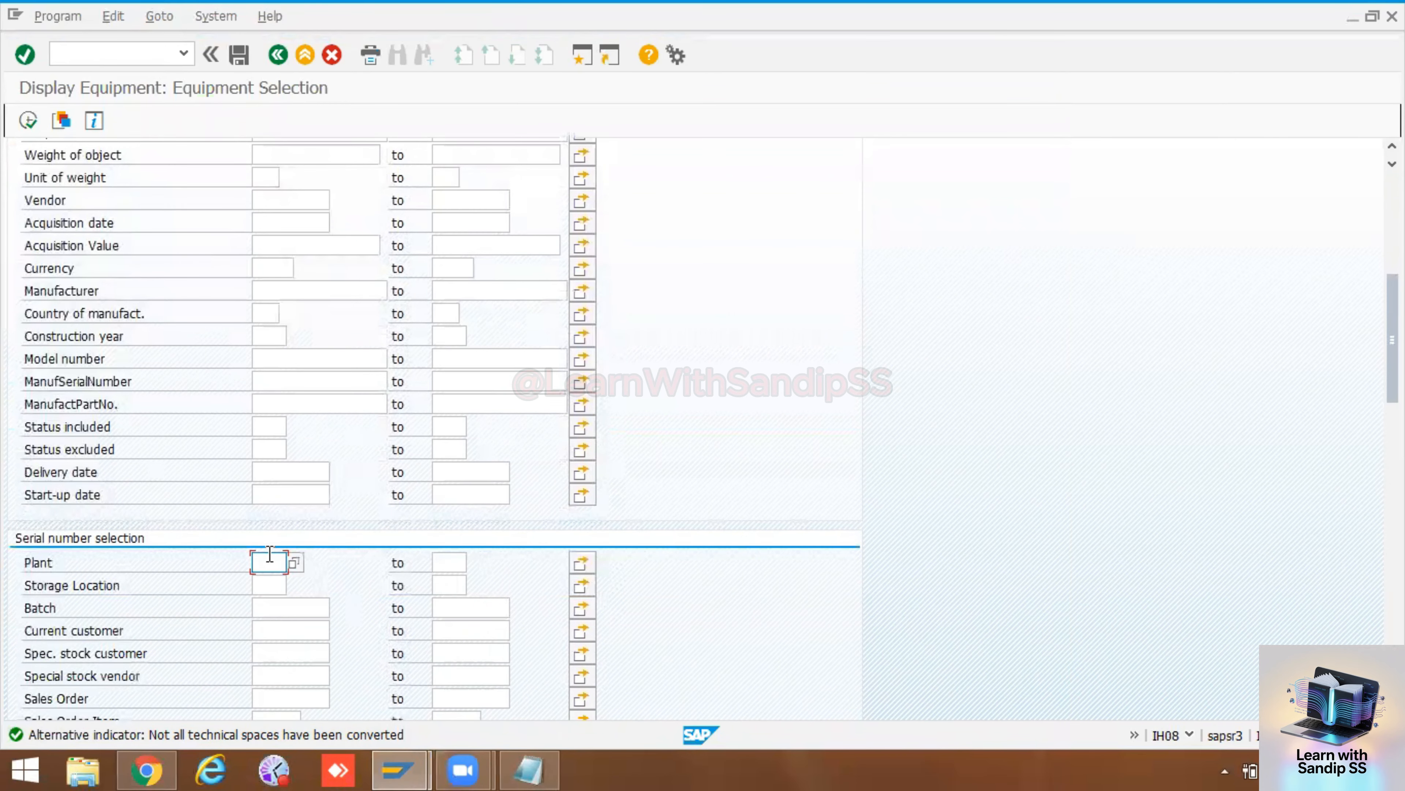
{"action": "scroll", "coordinate": [274, 562], "scroll_direction": "down", "scroll_amount": 6}
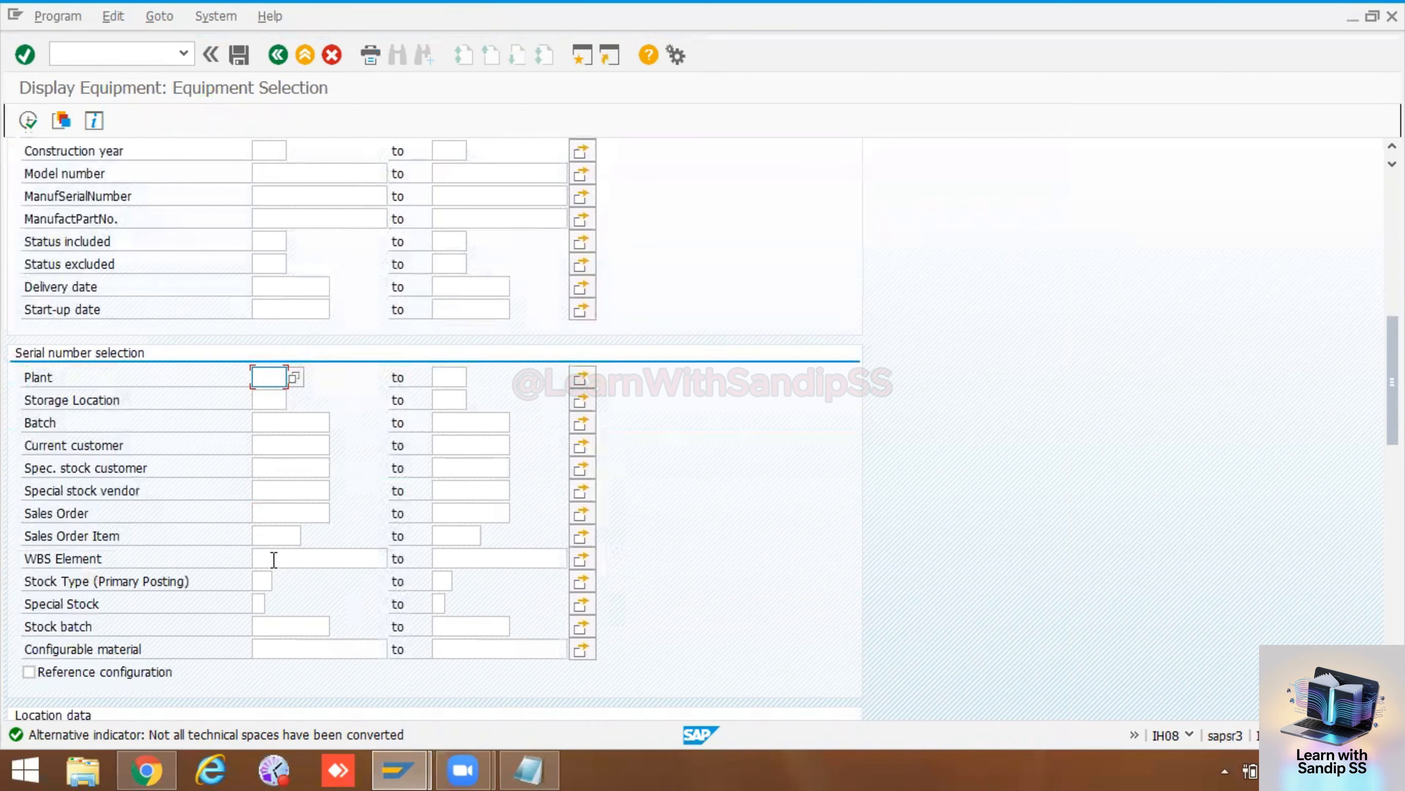
{"action": "scroll", "coordinate": [272, 561], "scroll_direction": "down", "scroll_amount": 8}
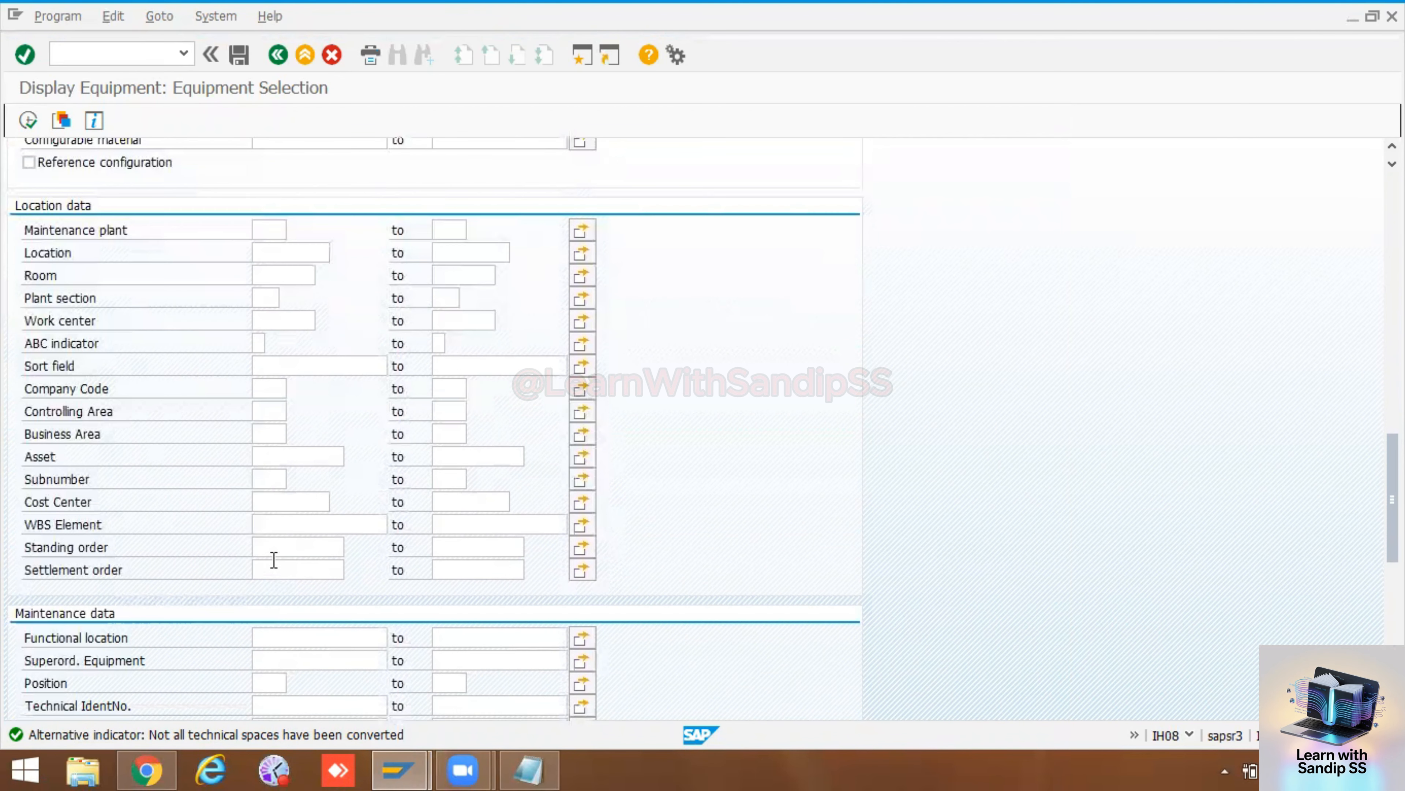
{"action": "scroll", "coordinate": [274, 560], "scroll_direction": "down", "scroll_amount": 4}
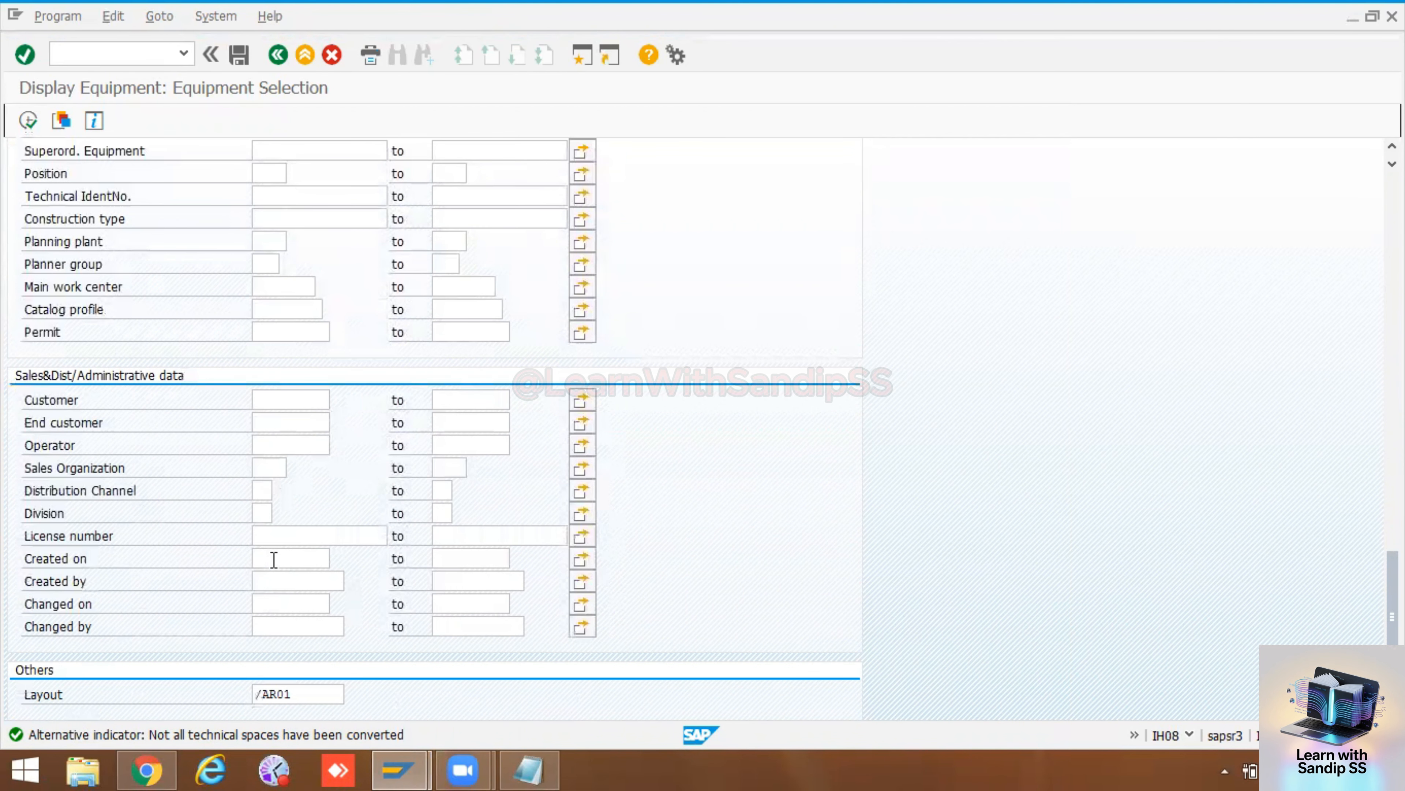
{"action": "scroll", "coordinate": [274, 560], "scroll_direction": "down", "scroll_amount": 1}
{"action": "scroll", "coordinate": [276, 511], "scroll_direction": "up", "scroll_amount": 5}
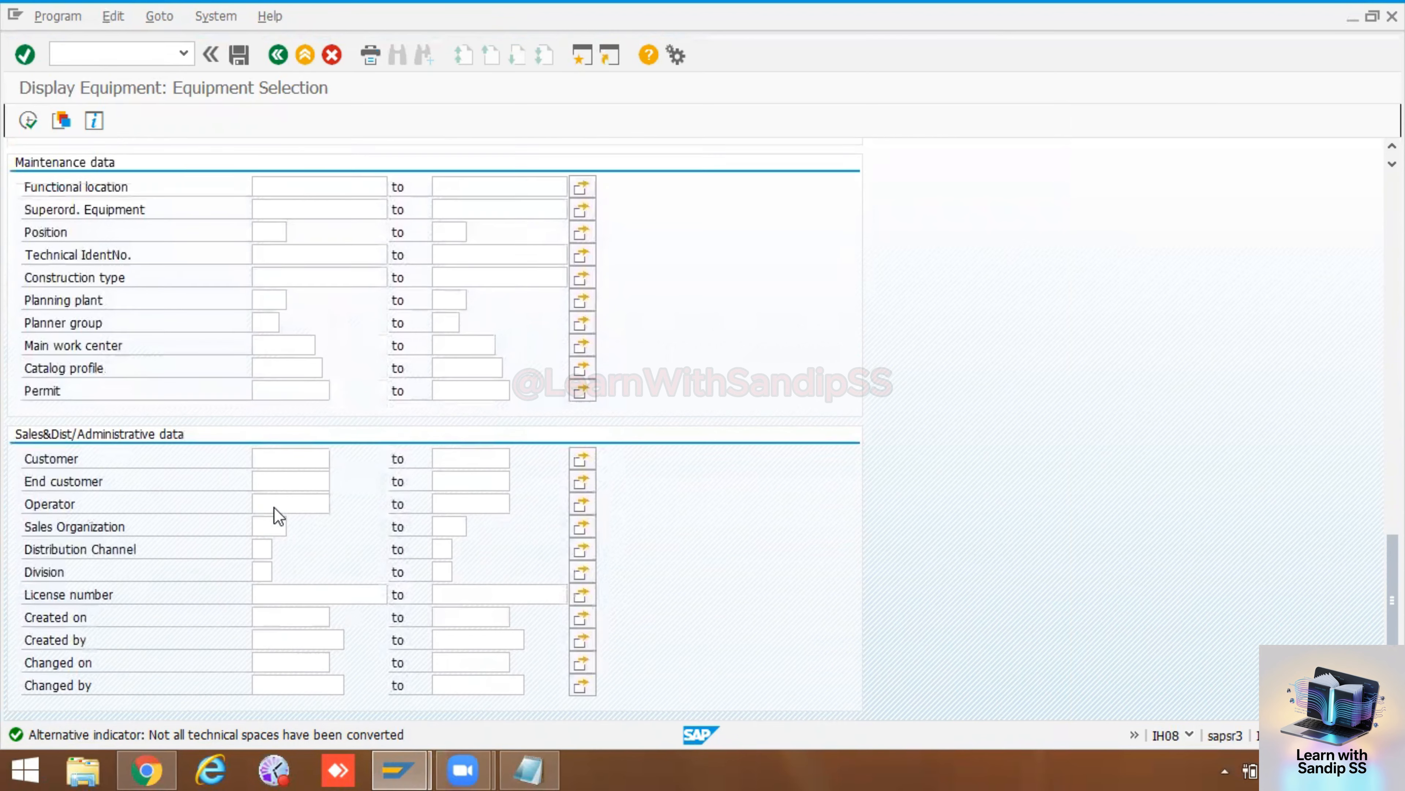
{"action": "scroll", "coordinate": [276, 512], "scroll_direction": "up", "scroll_amount": 5}
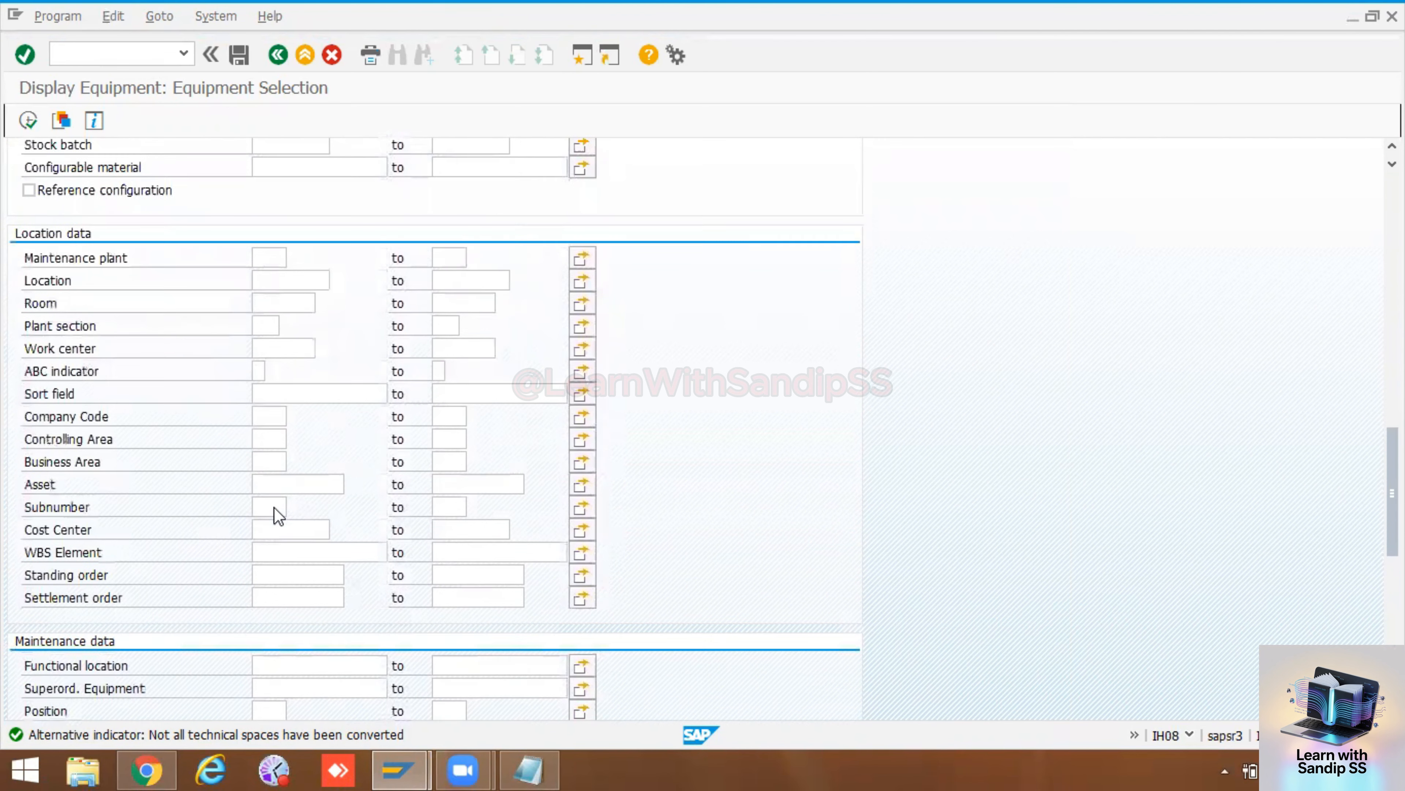
{"action": "left_click", "coordinate": [267, 380]}
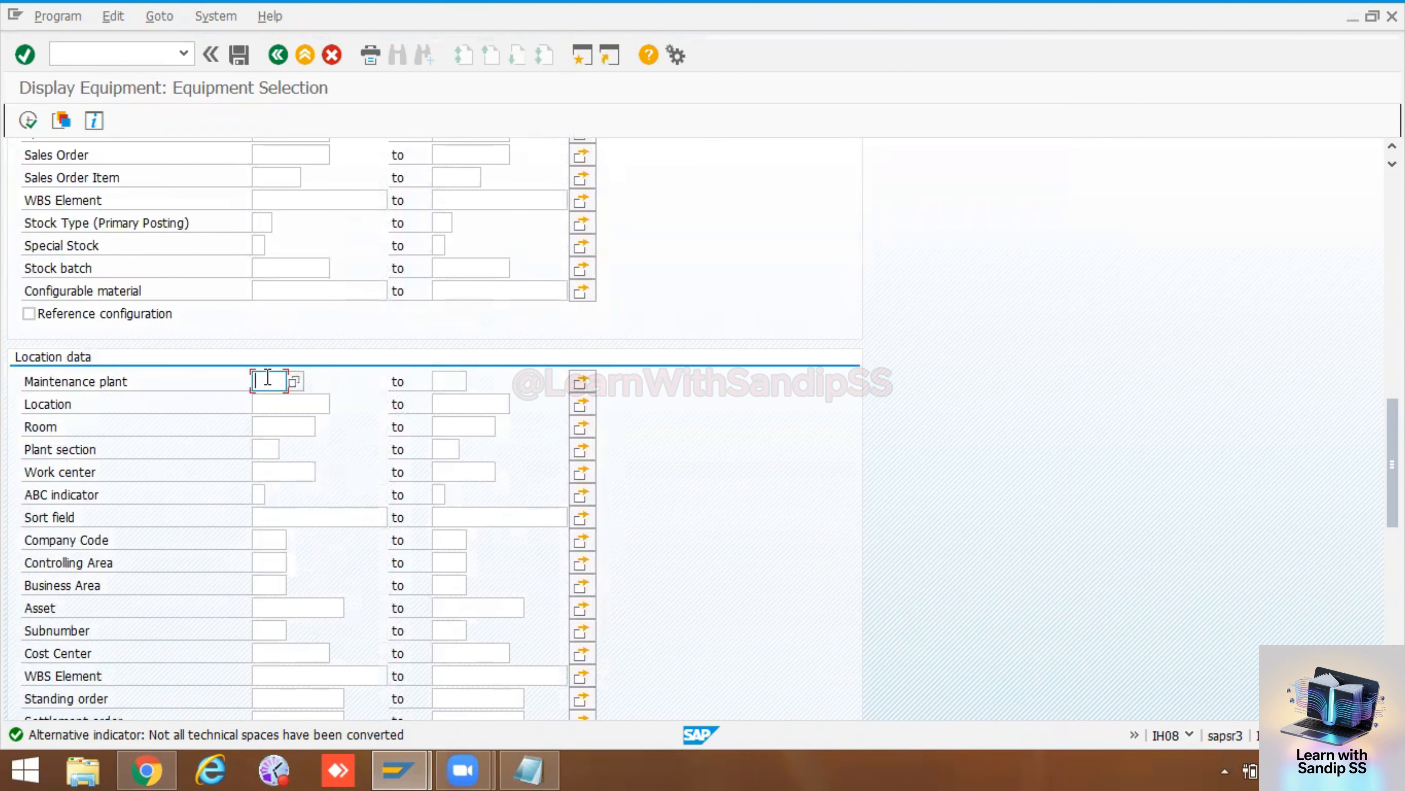
{"action": "type", "text": "1000"}
- Check the remaining selection criteria, run the restricted equipment selection, examine the listed equipment and return to the criteria
{"action": "scroll", "coordinate": [670, 366], "scroll_direction": "up", "scroll_amount": 8}
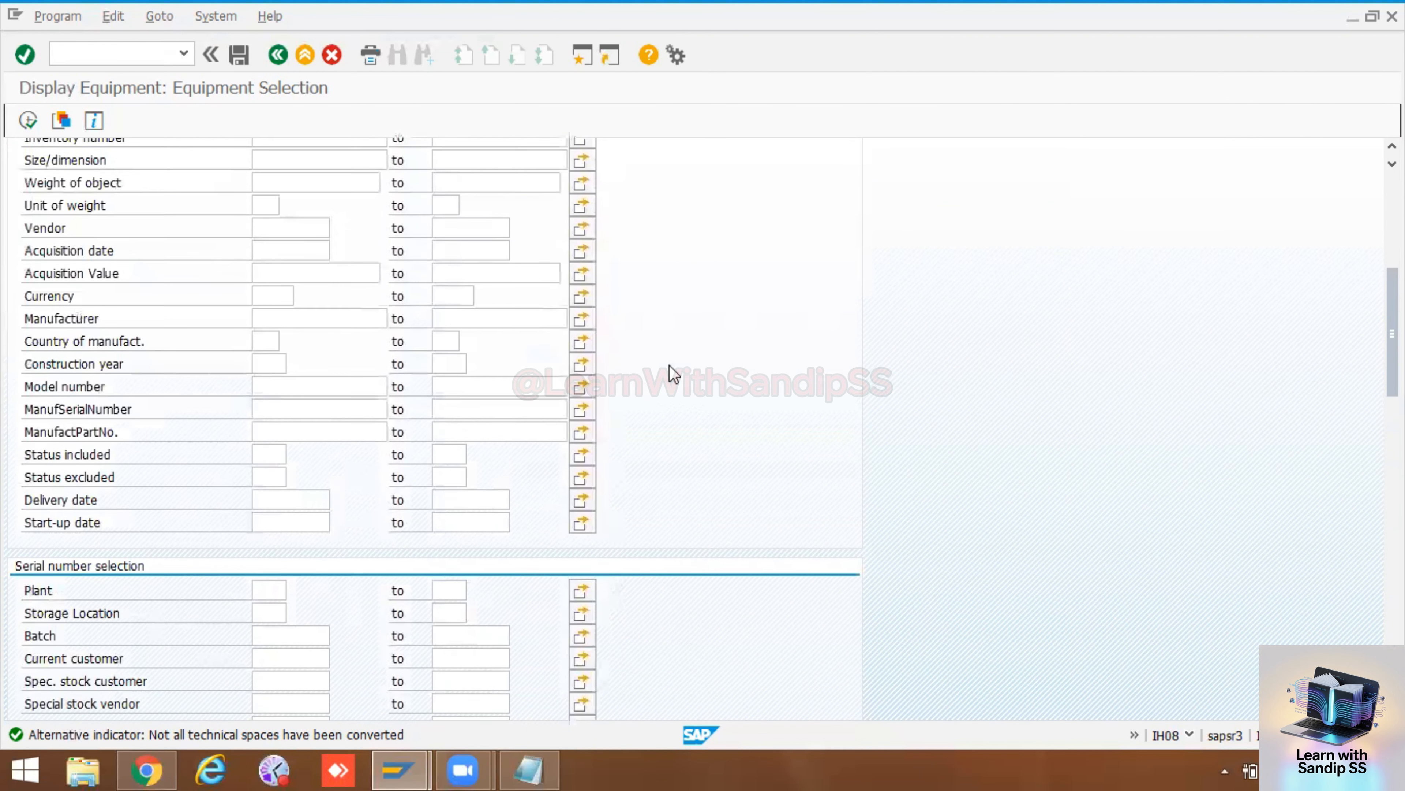
{"action": "scroll", "coordinate": [673, 374], "scroll_direction": "up", "scroll_amount": 6}
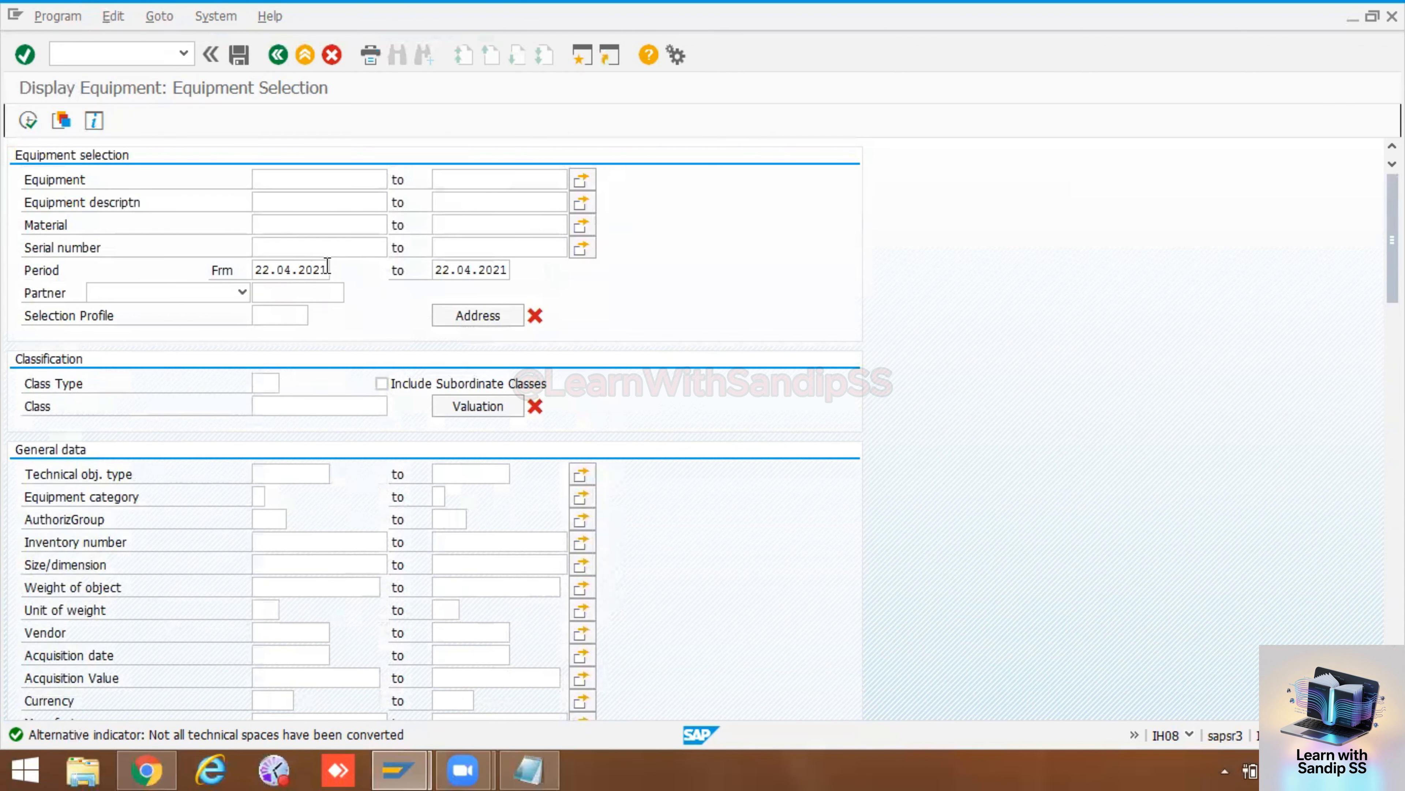
{"action": "scroll", "coordinate": [332, 437], "scroll_direction": "down", "scroll_amount": 4}
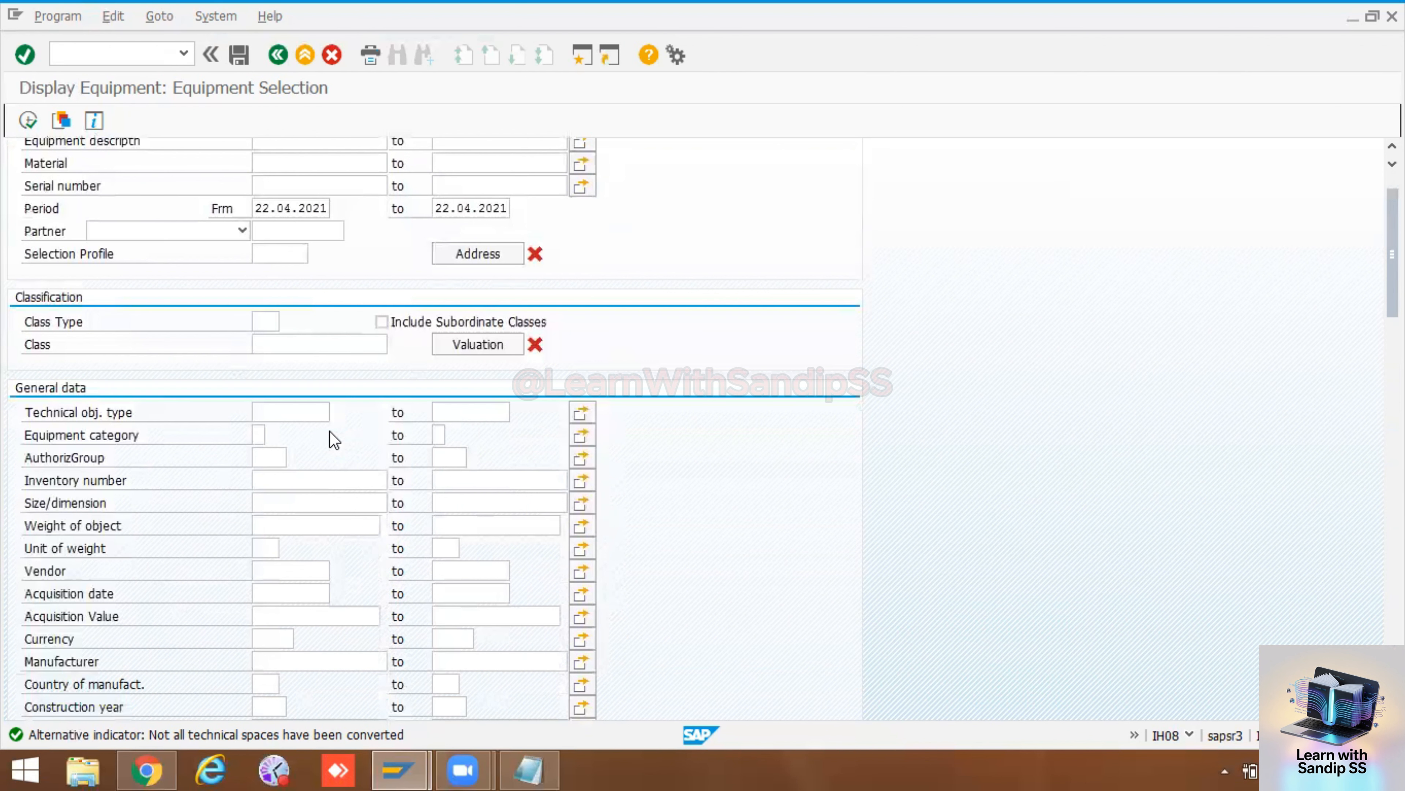
{"action": "scroll", "coordinate": [334, 439], "scroll_direction": "down", "scroll_amount": 5}
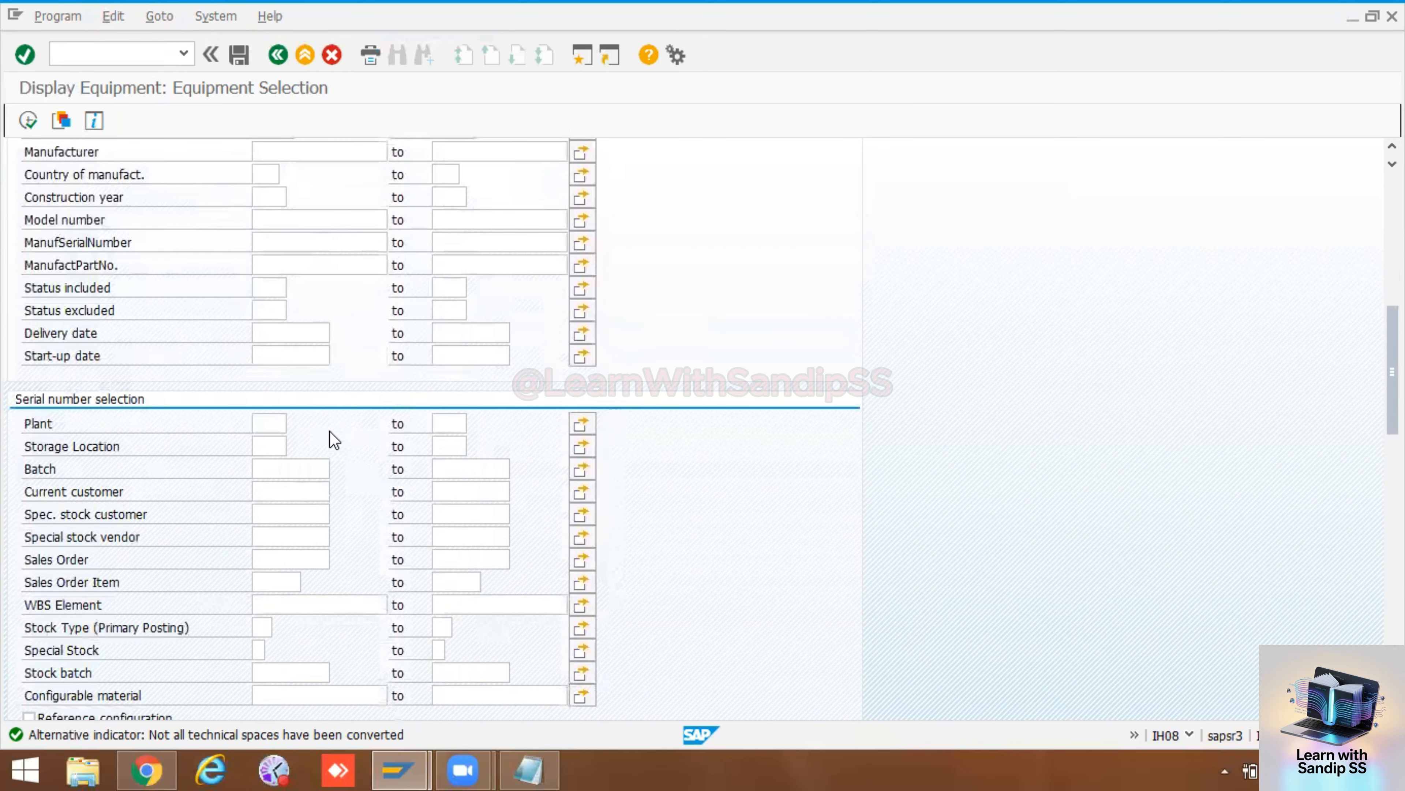
{"action": "scroll", "coordinate": [334, 439], "scroll_direction": "up", "scroll_amount": 5}
{"action": "scroll", "coordinate": [334, 439], "scroll_direction": "up", "scroll_amount": 4}
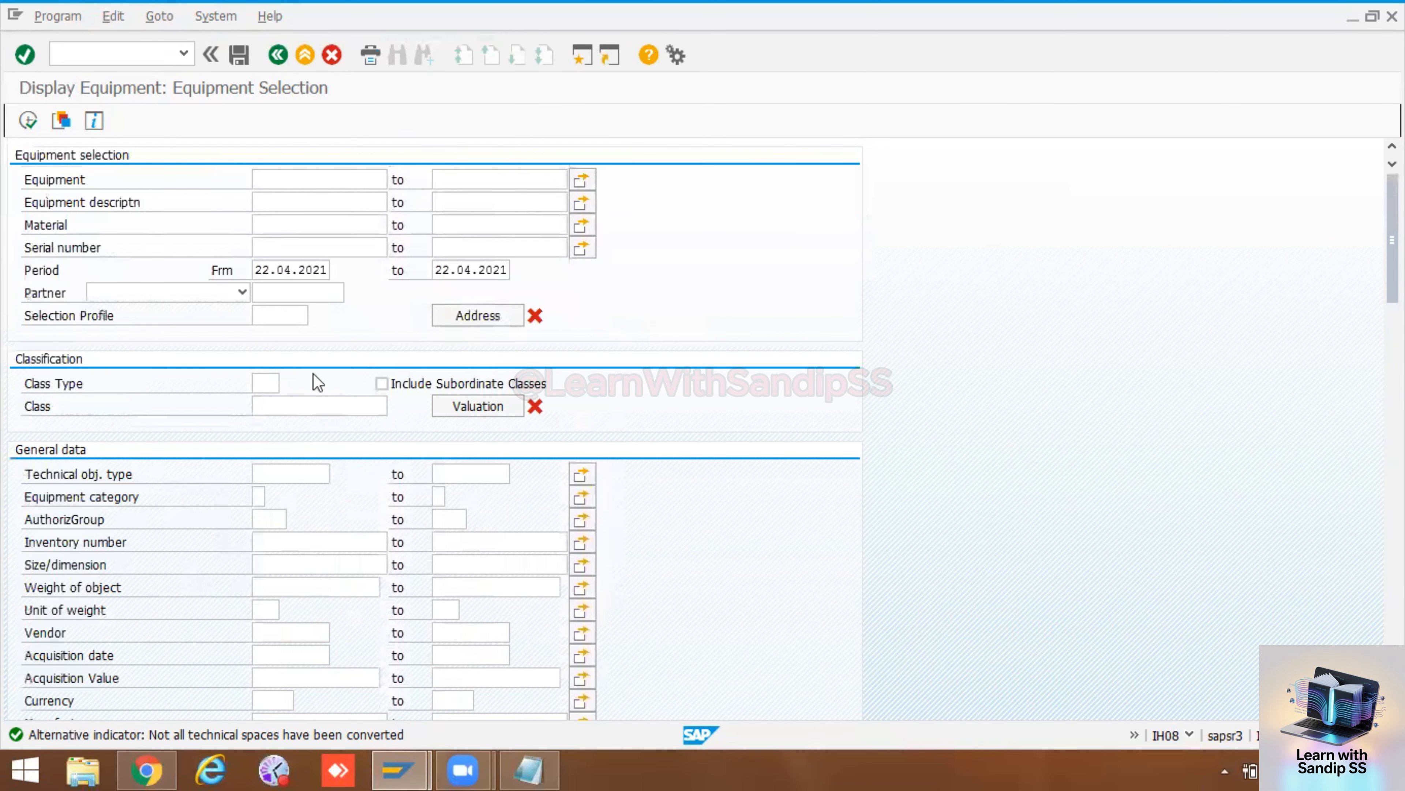
{"action": "left_click", "coordinate": [315, 265]}
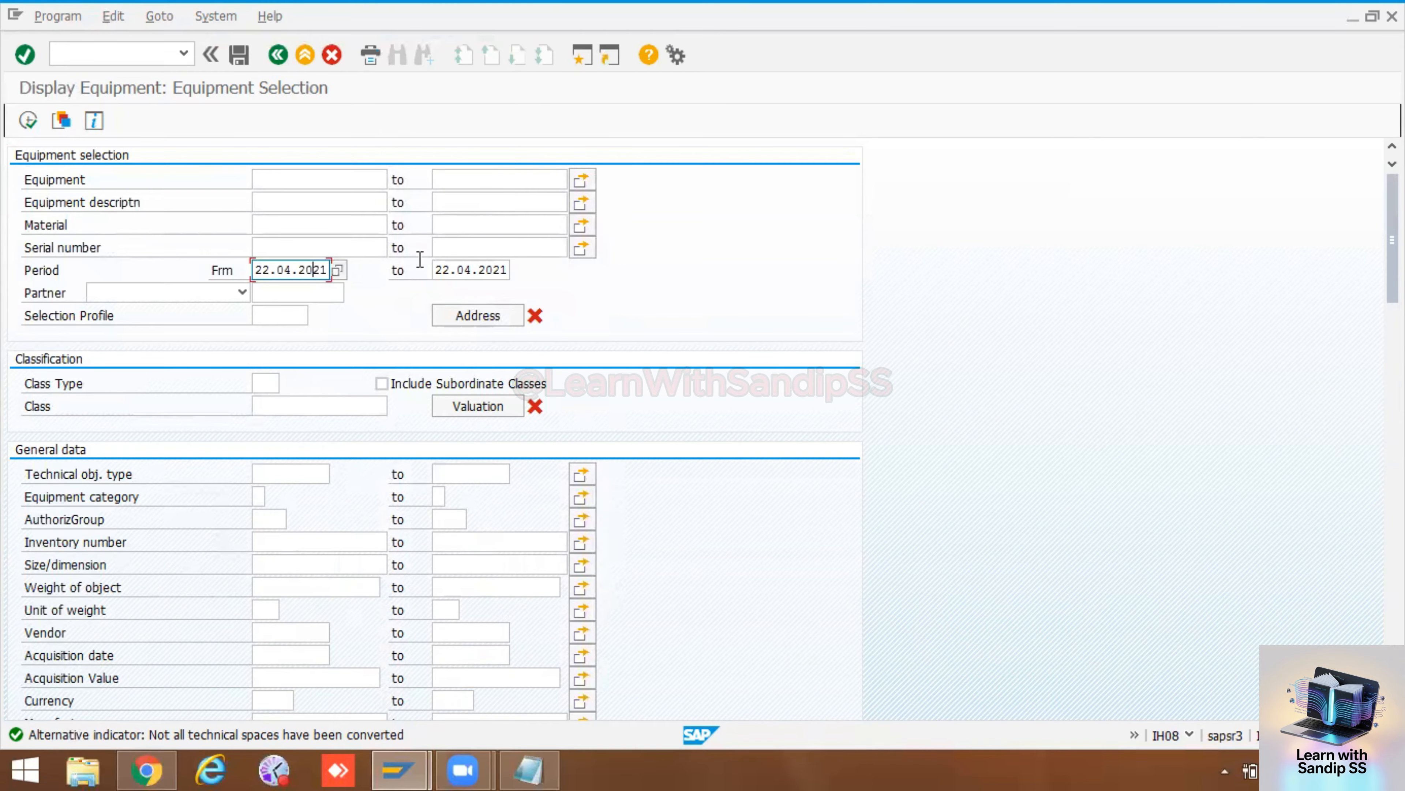
{"action": "left_click", "coordinate": [29, 133]}
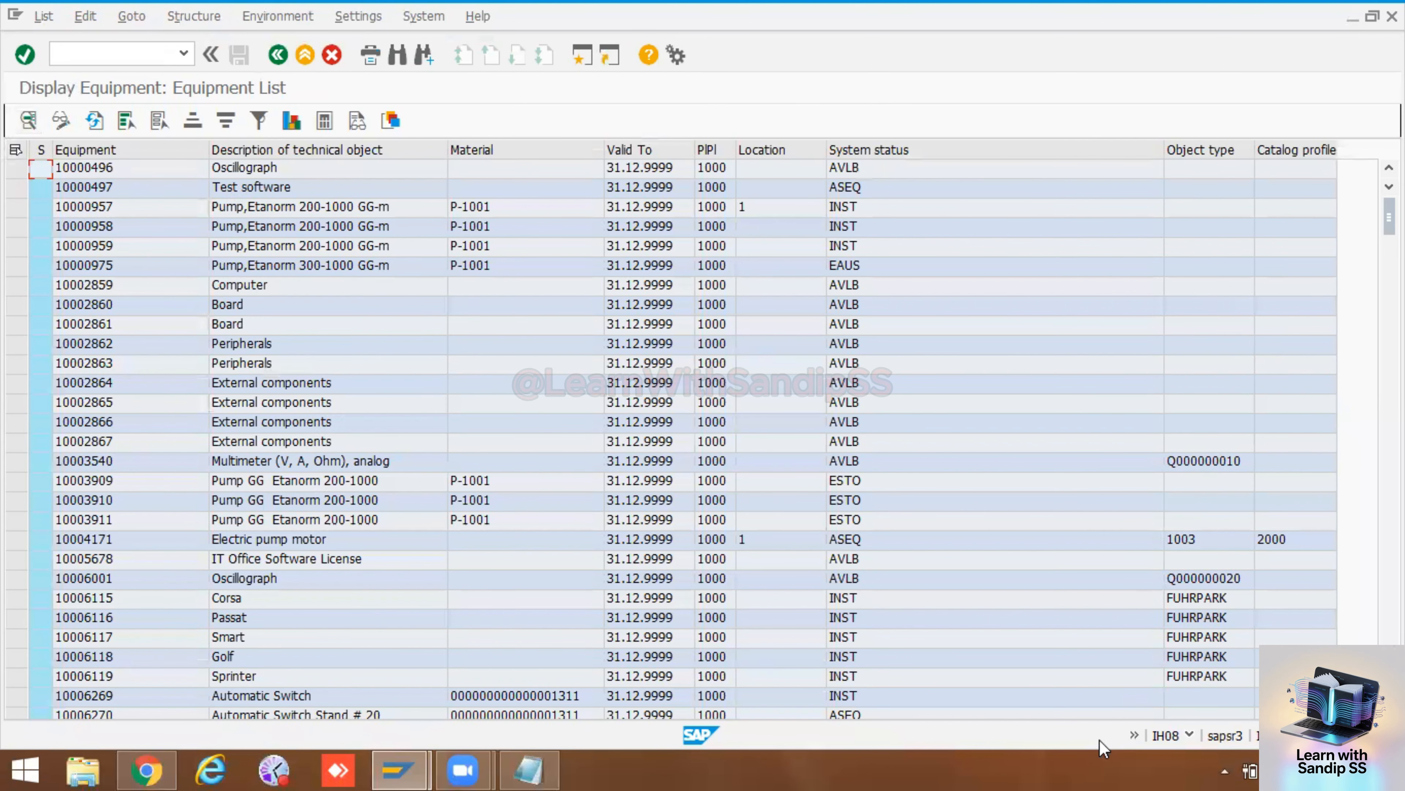
{"action": "scroll", "coordinate": [1076, 436], "scroll_direction": "down", "scroll_amount": 2}
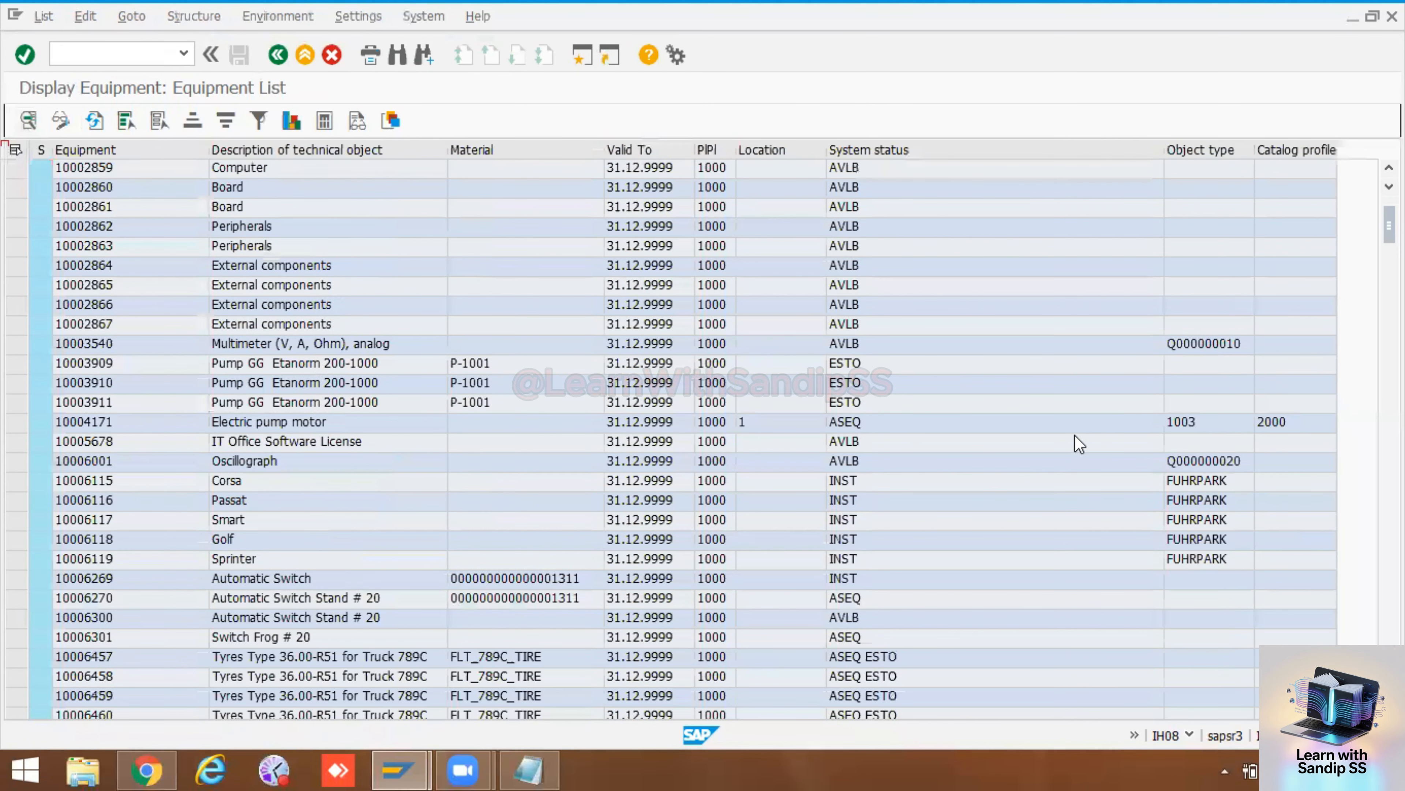
{"action": "scroll", "coordinate": [1075, 435], "scroll_direction": "down", "scroll_amount": 3}
{"action": "scroll", "coordinate": [1075, 435], "scroll_direction": "up", "scroll_amount": 5}
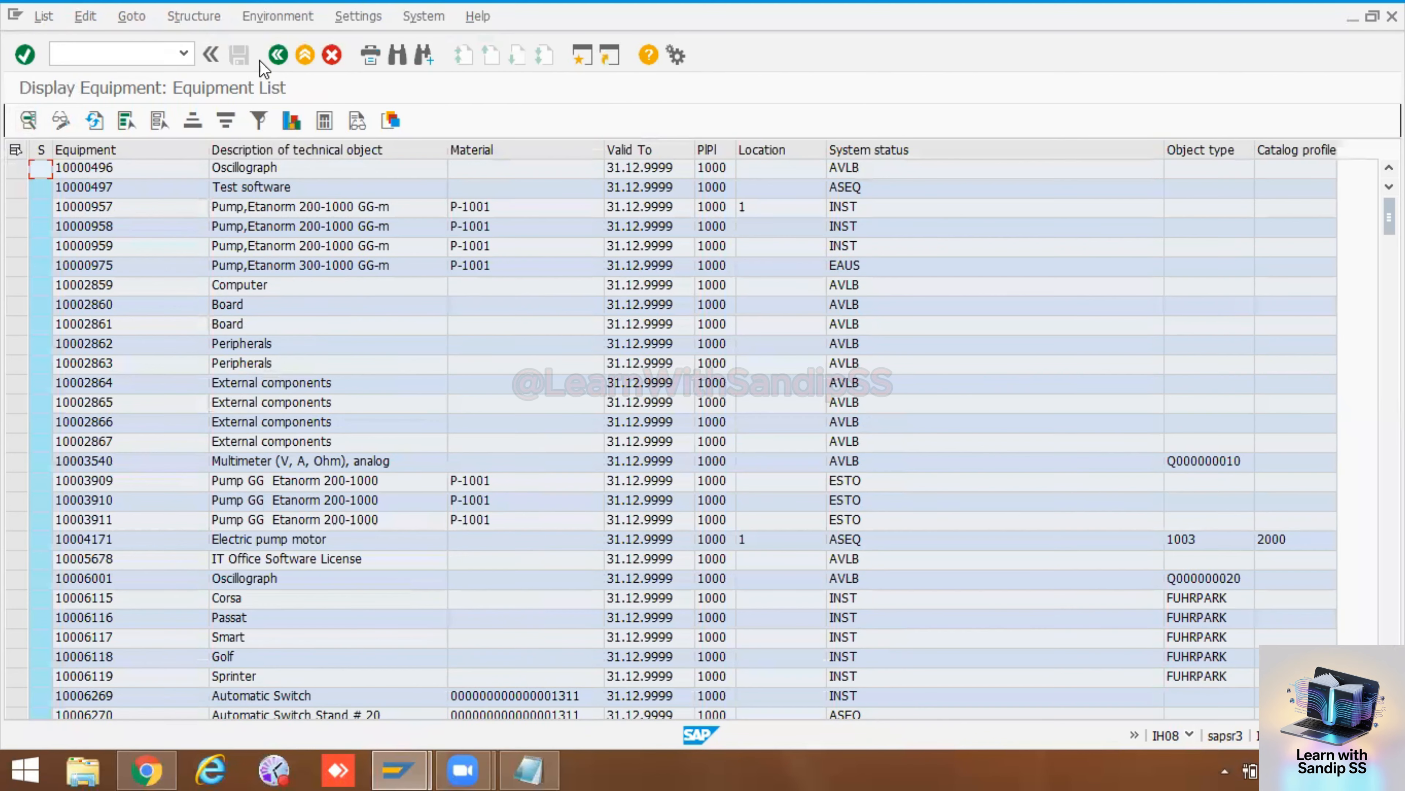
{"action": "left_click", "coordinate": [277, 54]}
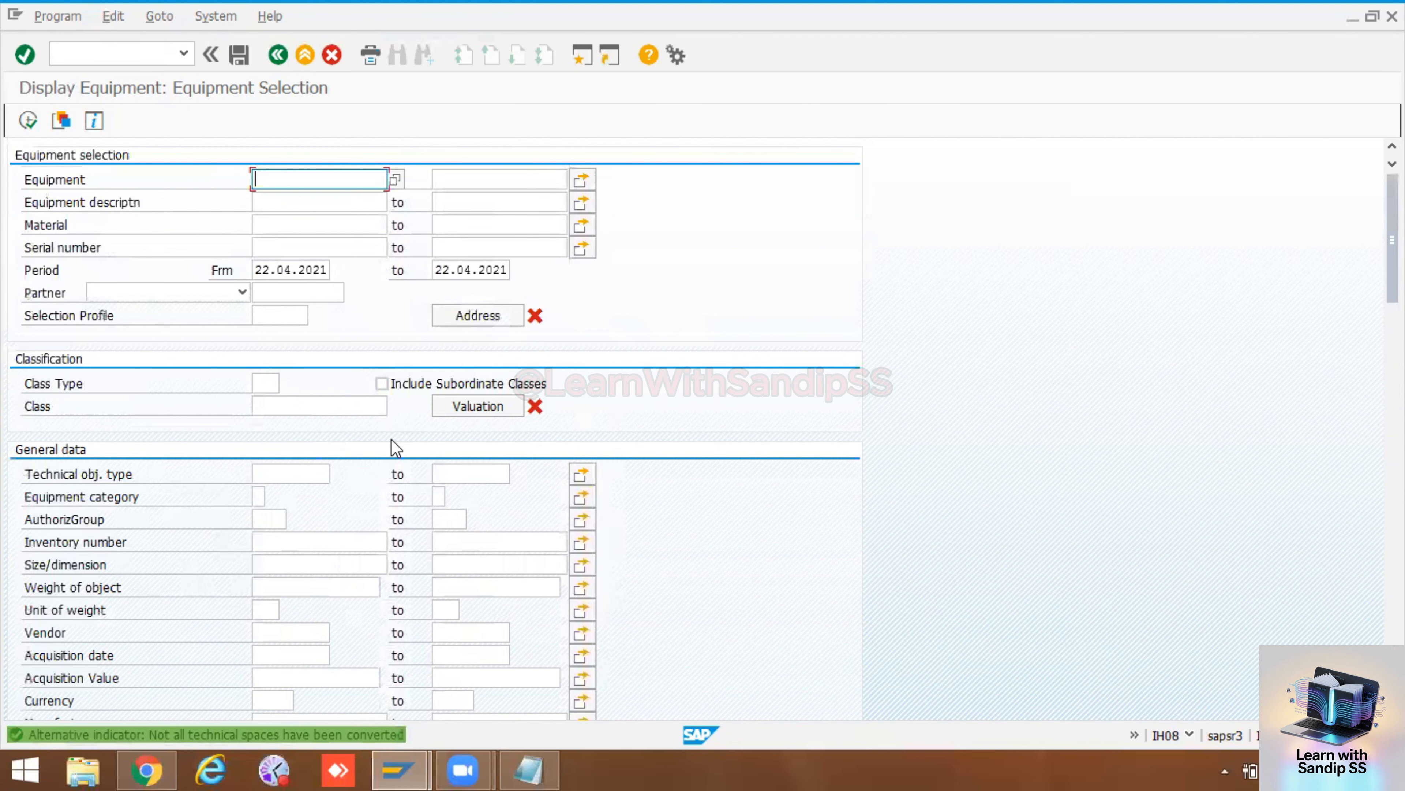
- Look up the SAP user ID in the Gmail account details message and enter it as the Created by criterion in the equipment selection
{"action": "left_click", "coordinate": [321, 270]}
{"action": "scroll", "coordinate": [374, 410], "scroll_direction": "down", "scroll_amount": 4}
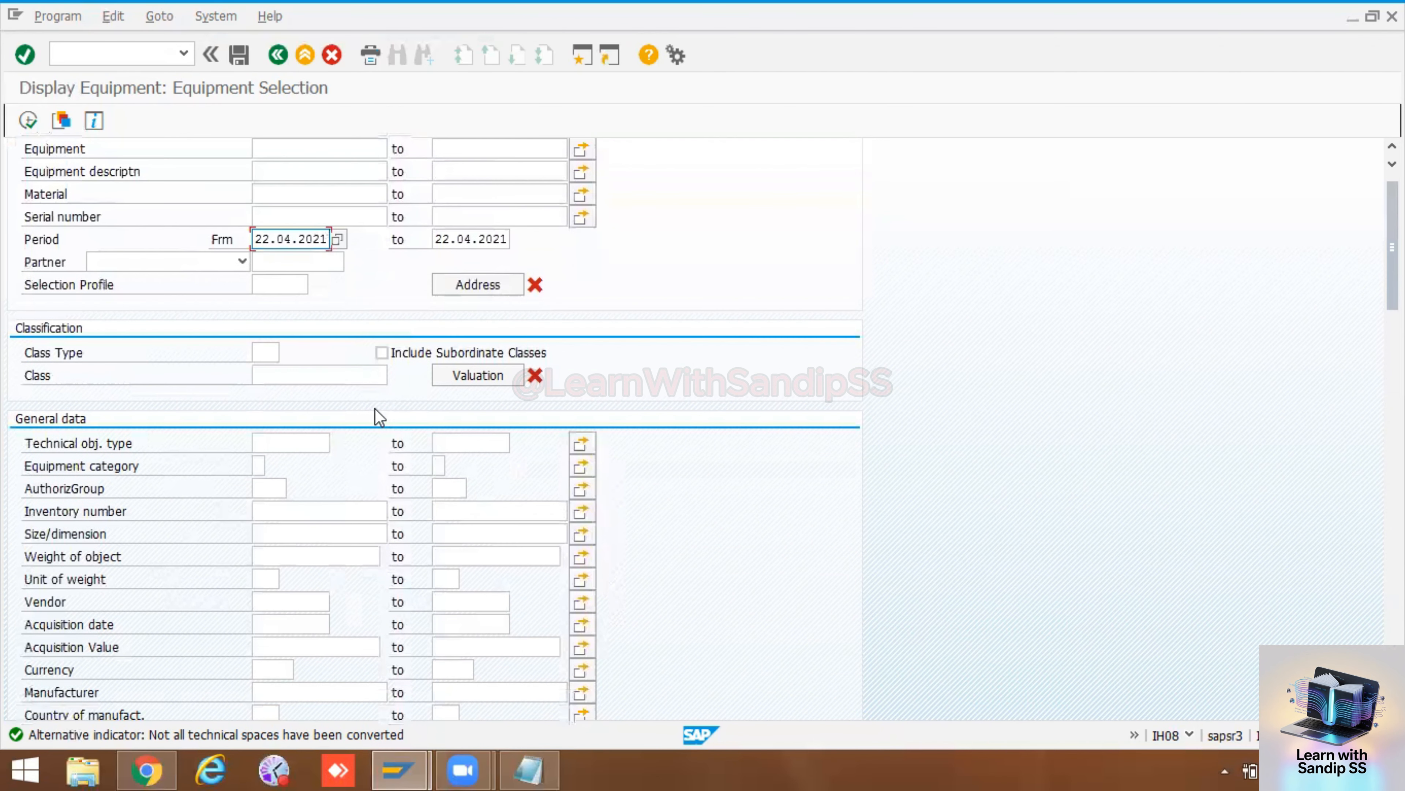
{"action": "scroll", "coordinate": [375, 409], "scroll_direction": "down", "scroll_amount": 5}
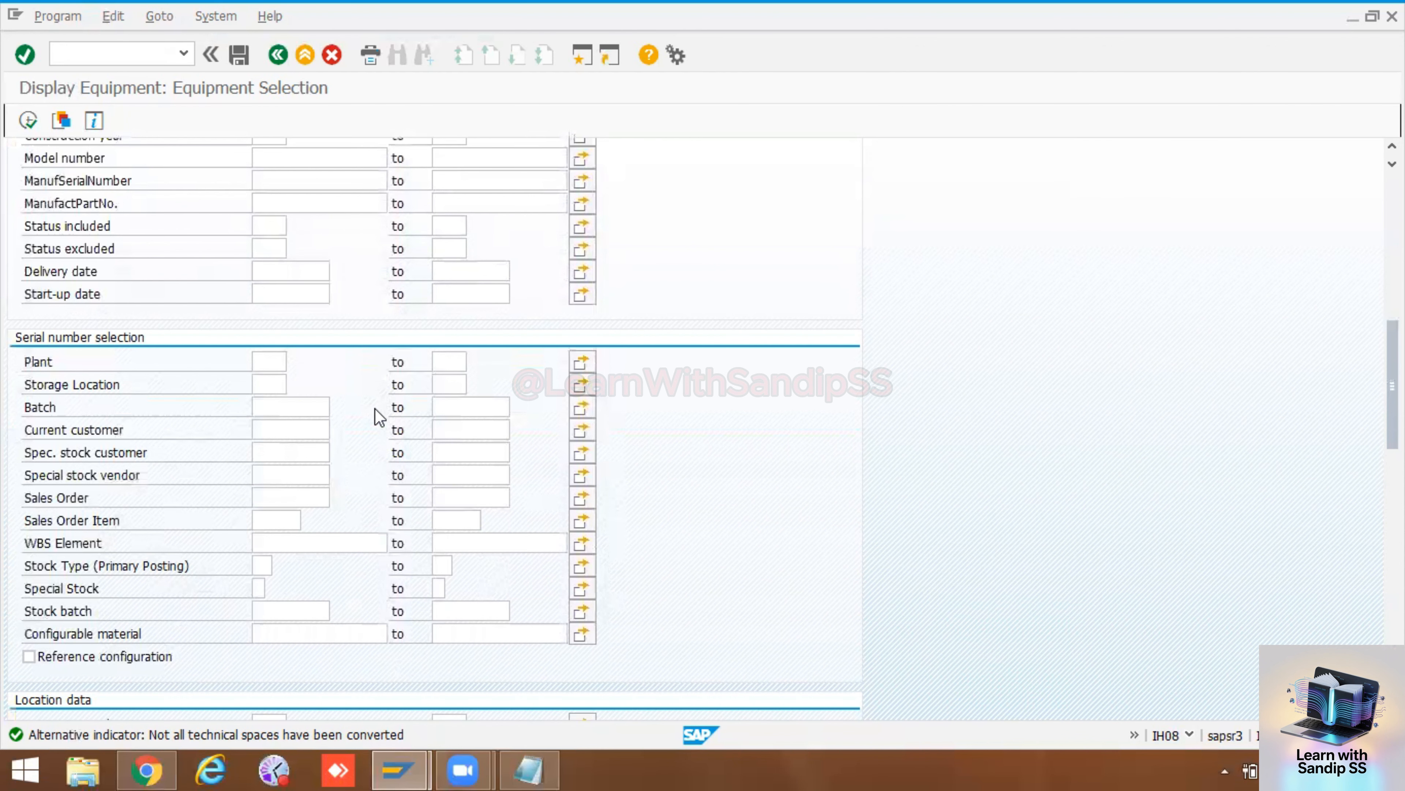
{"action": "scroll", "coordinate": [374, 409], "scroll_direction": "down", "scroll_amount": 7}
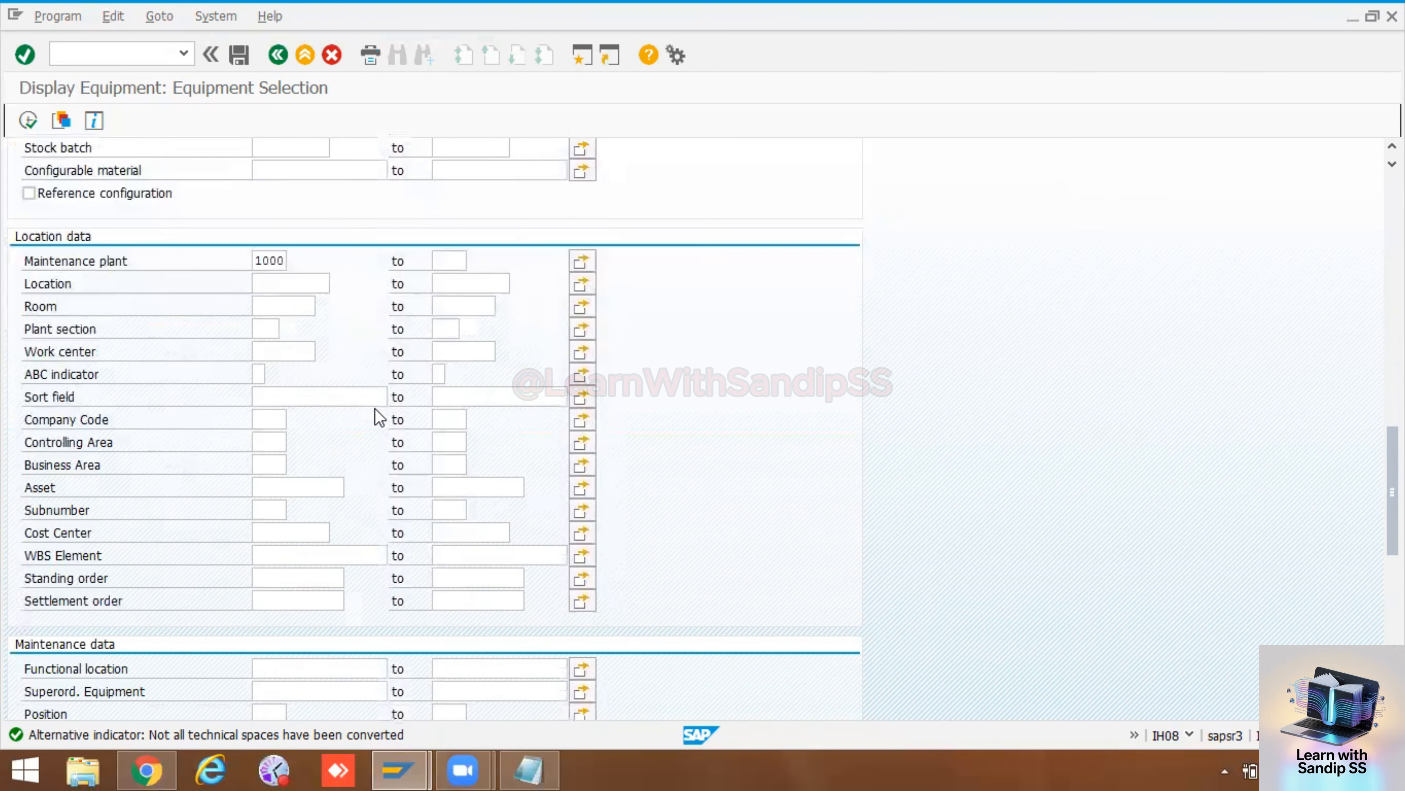
{"action": "scroll", "coordinate": [375, 410], "scroll_direction": "down", "scroll_amount": 8}
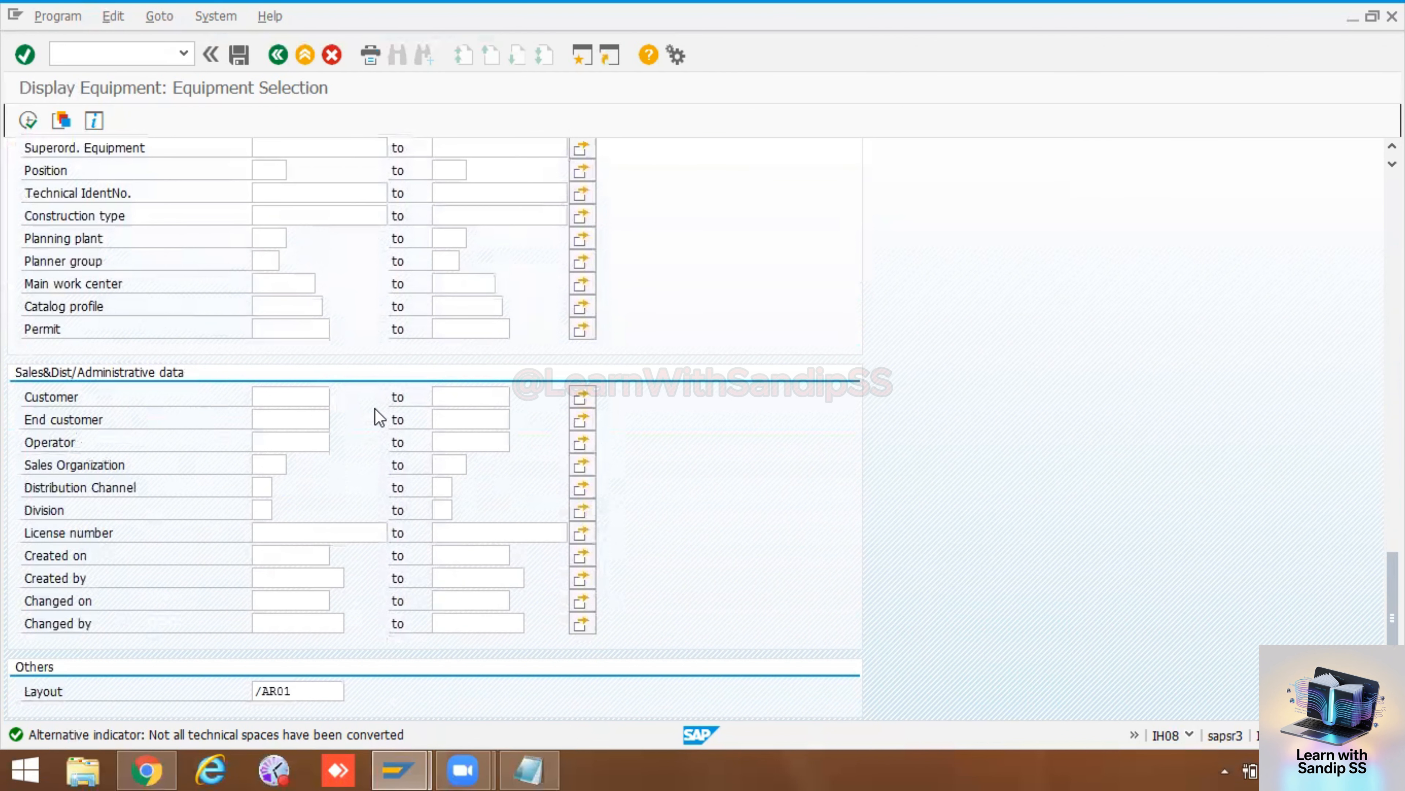
{"action": "left_click", "coordinate": [284, 574]}
{"action": "left_click", "coordinate": [352, 578]}
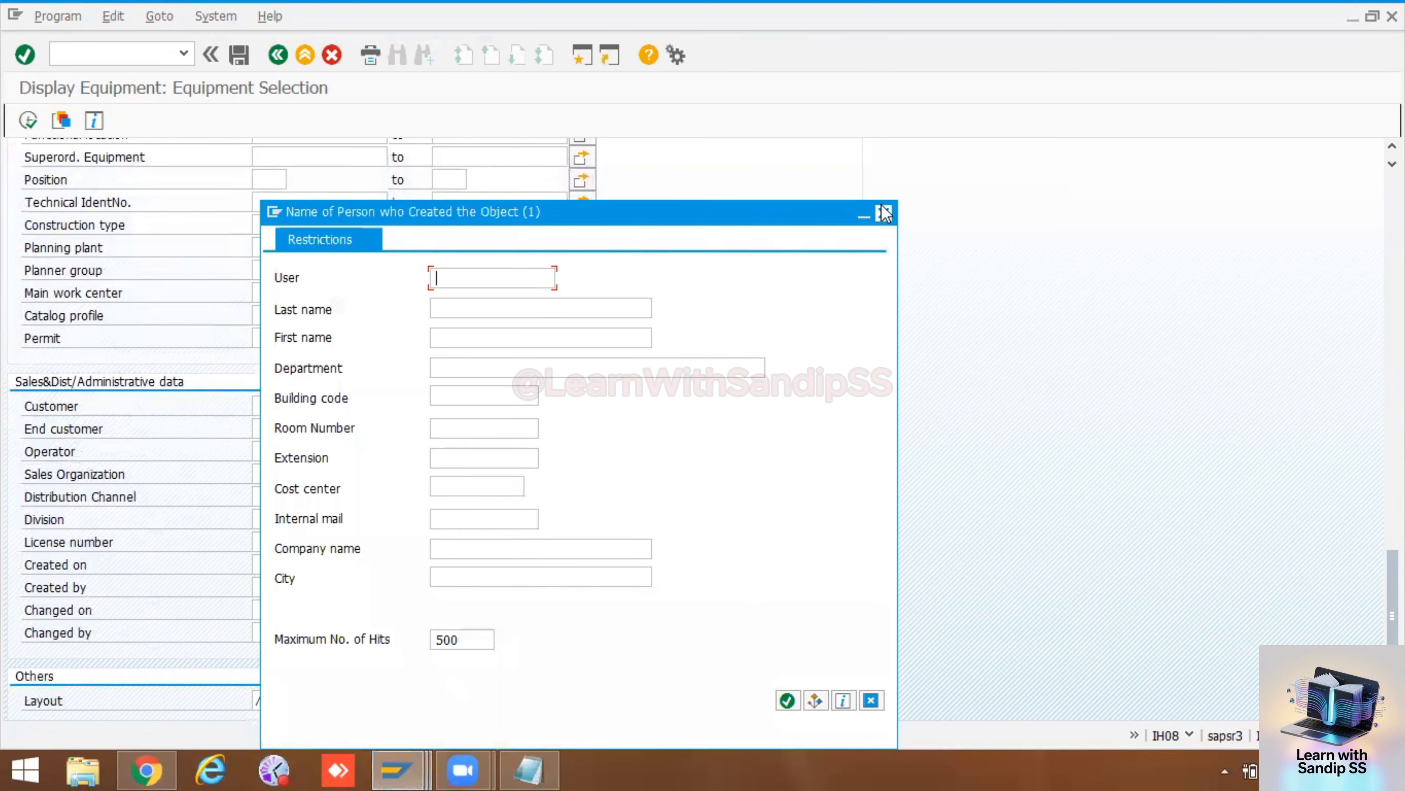
{"action": "left_click", "coordinate": [885, 213]}
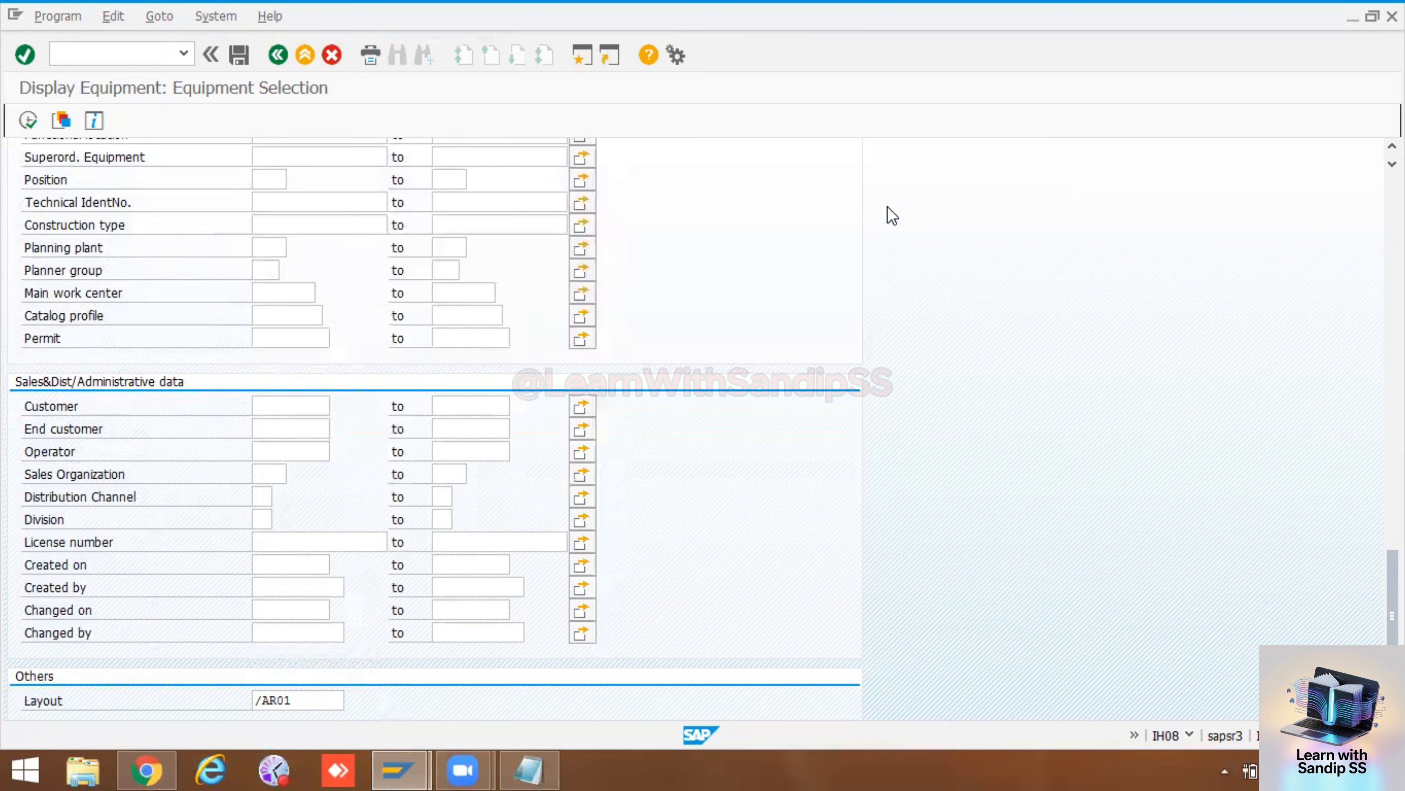
{"action": "left_click", "coordinate": [145, 767]}
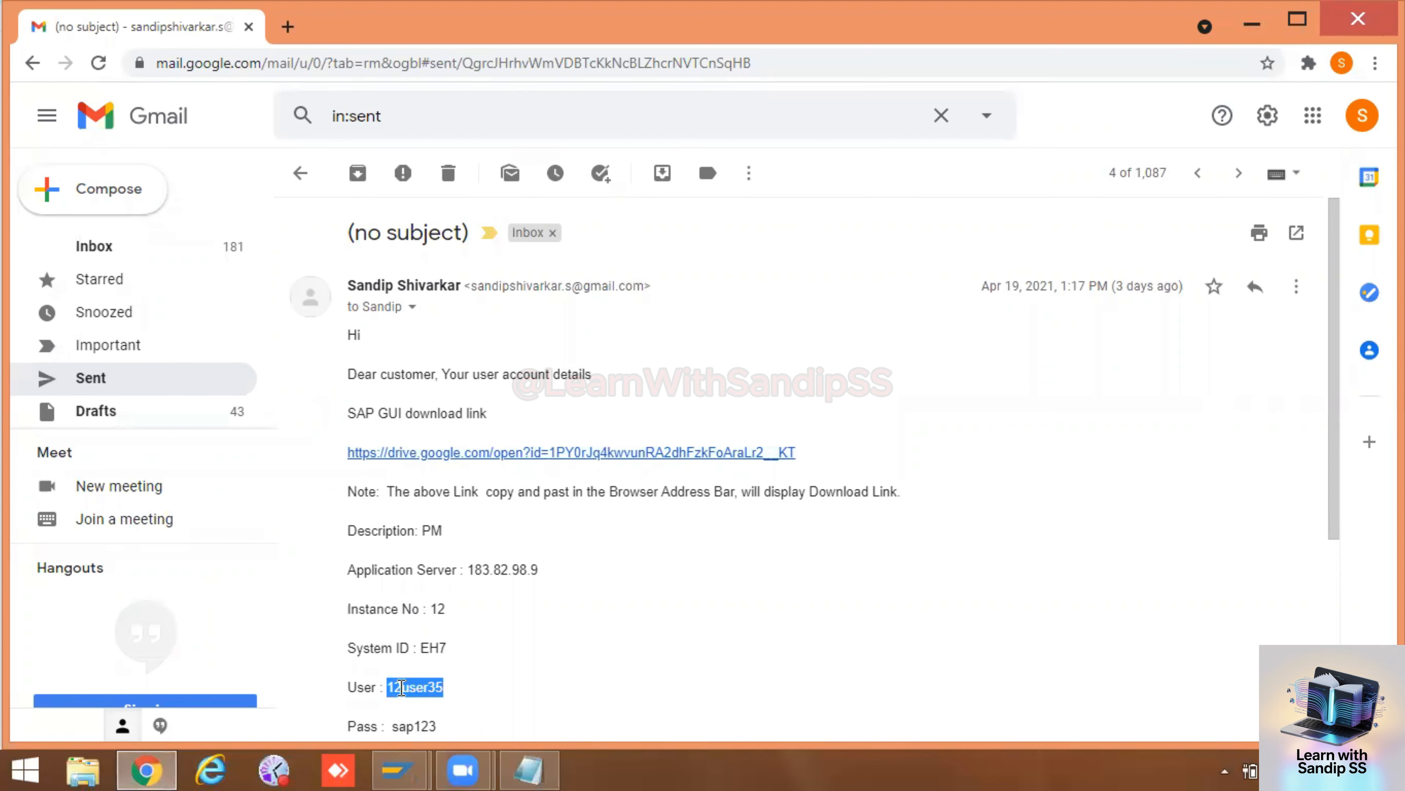
{"action": "key", "text": "alt+Tab"}
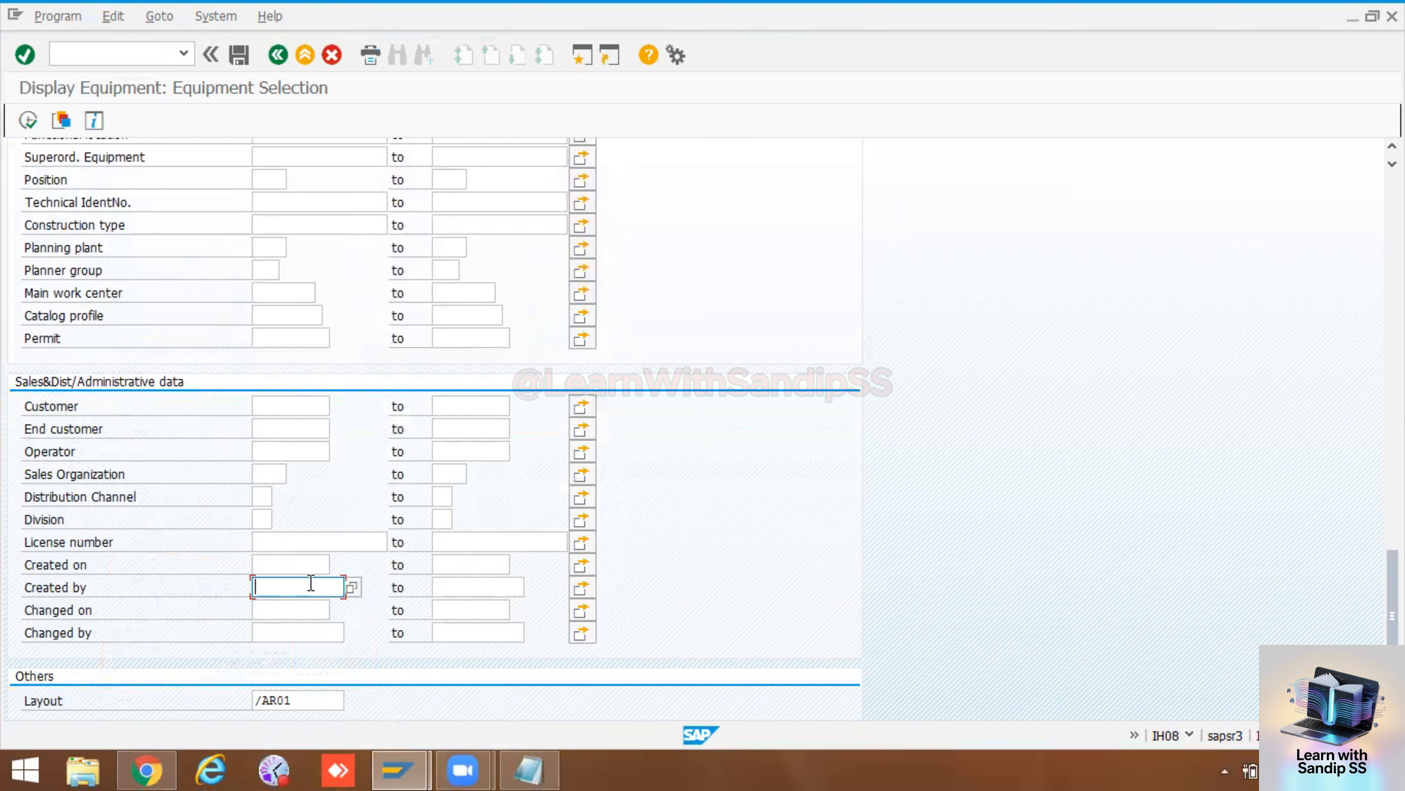
{"action": "type", "text": "12user35"}
- Run the equipment selection restricted by creator, return to the criteria and check the Created by entry in the administrative data
{"action": "left_click", "coordinate": [29, 120]}
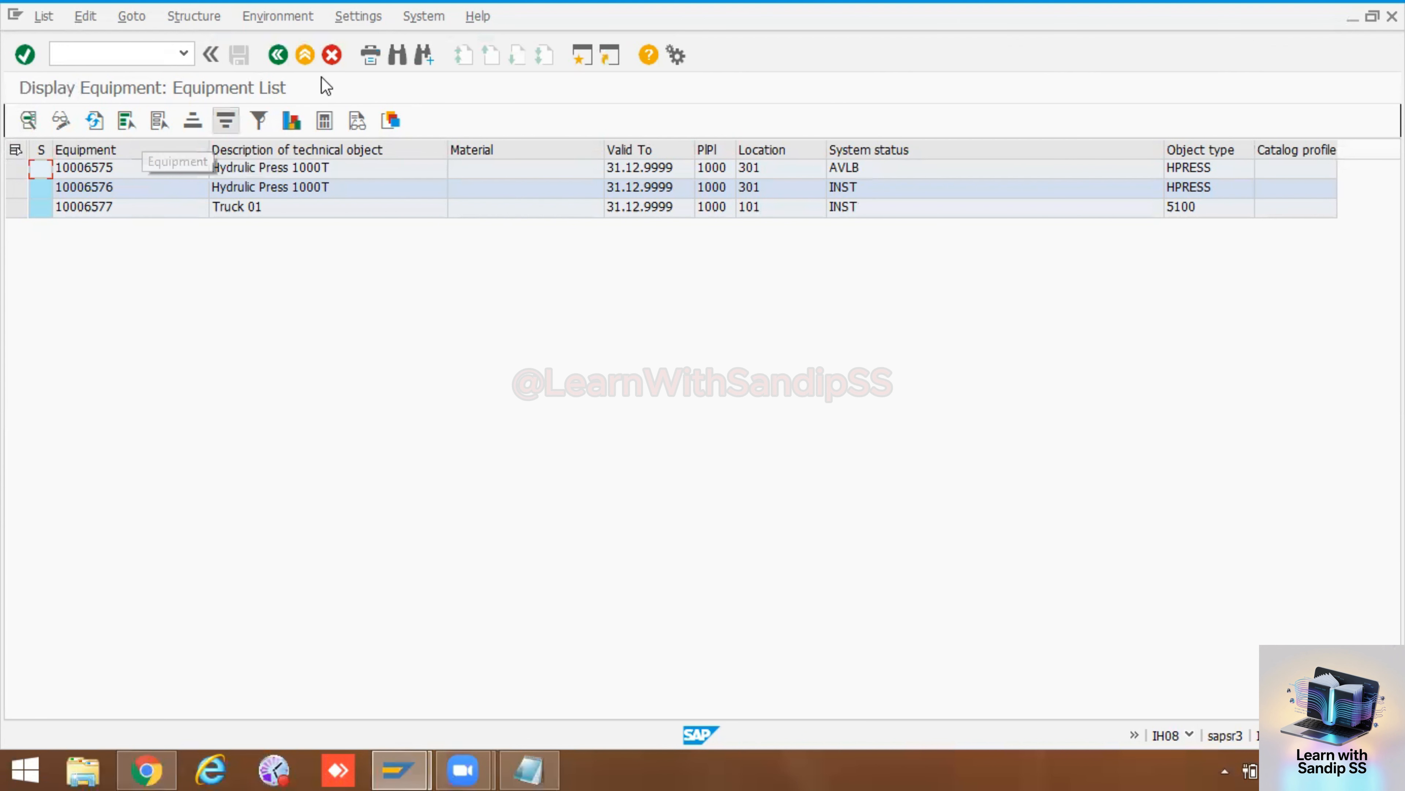
{"action": "left_click", "coordinate": [278, 54]}
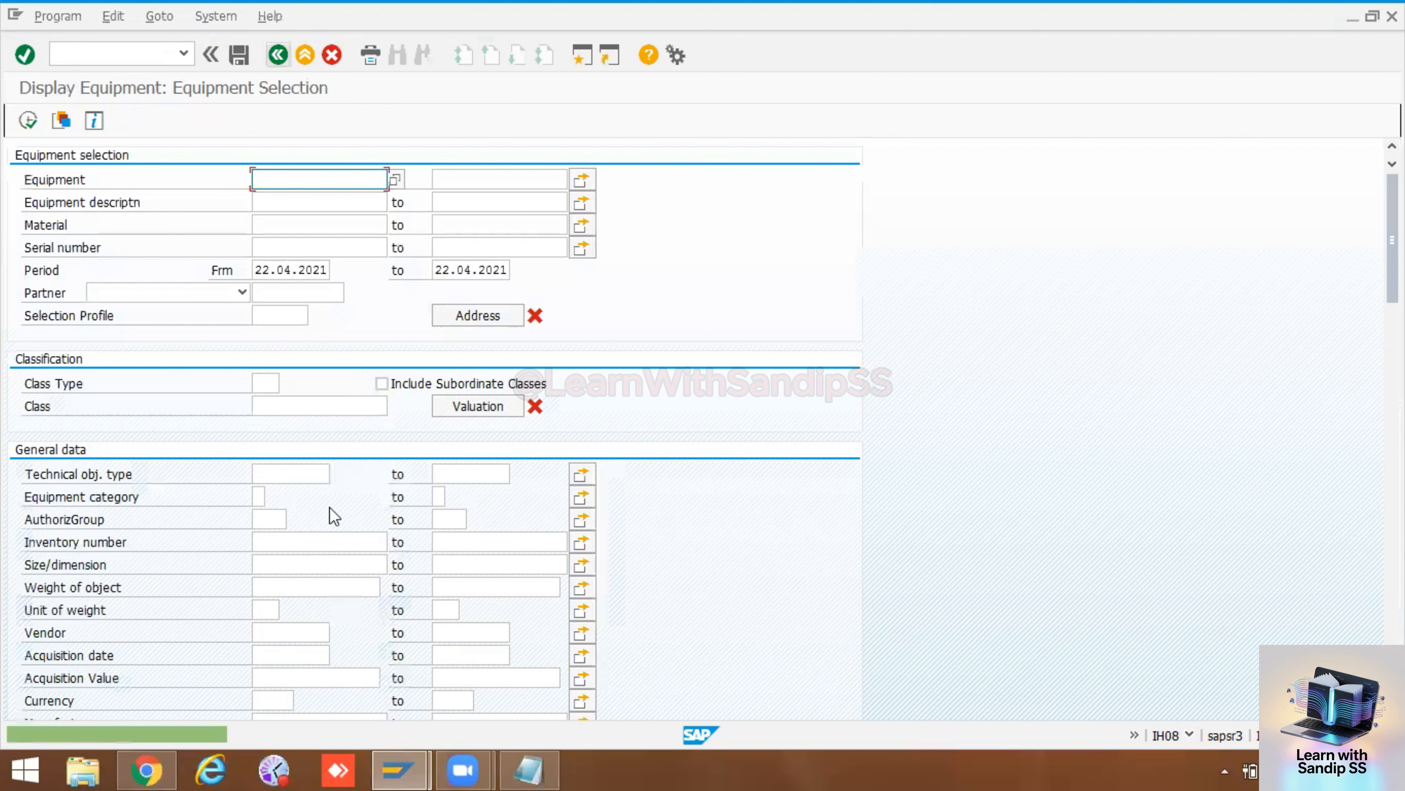
{"action": "scroll", "coordinate": [332, 509], "scroll_direction": "down", "scroll_amount": 5}
{"action": "scroll", "coordinate": [348, 531], "scroll_direction": "down", "scroll_amount": 10}
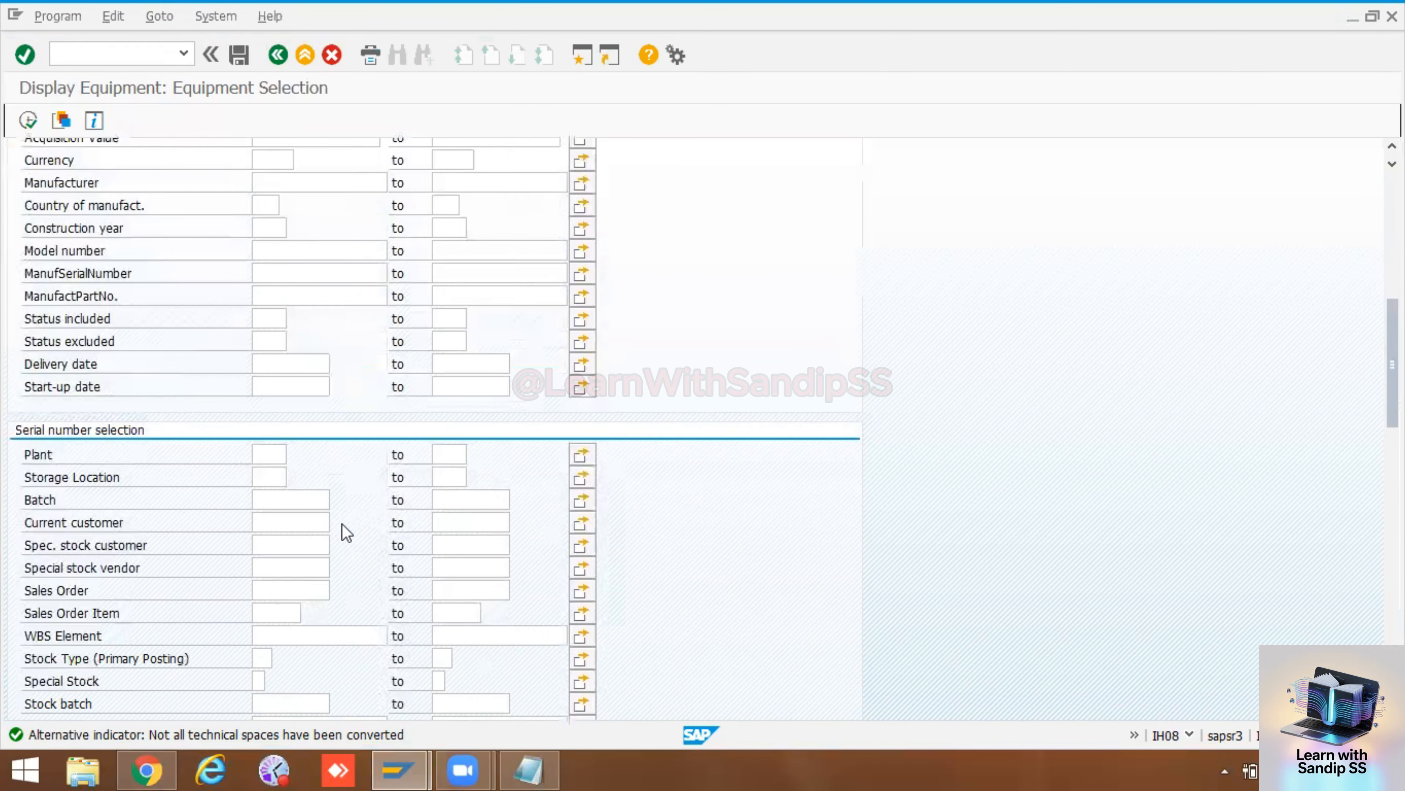
{"action": "scroll", "coordinate": [346, 533], "scroll_direction": "down", "scroll_amount": 10}
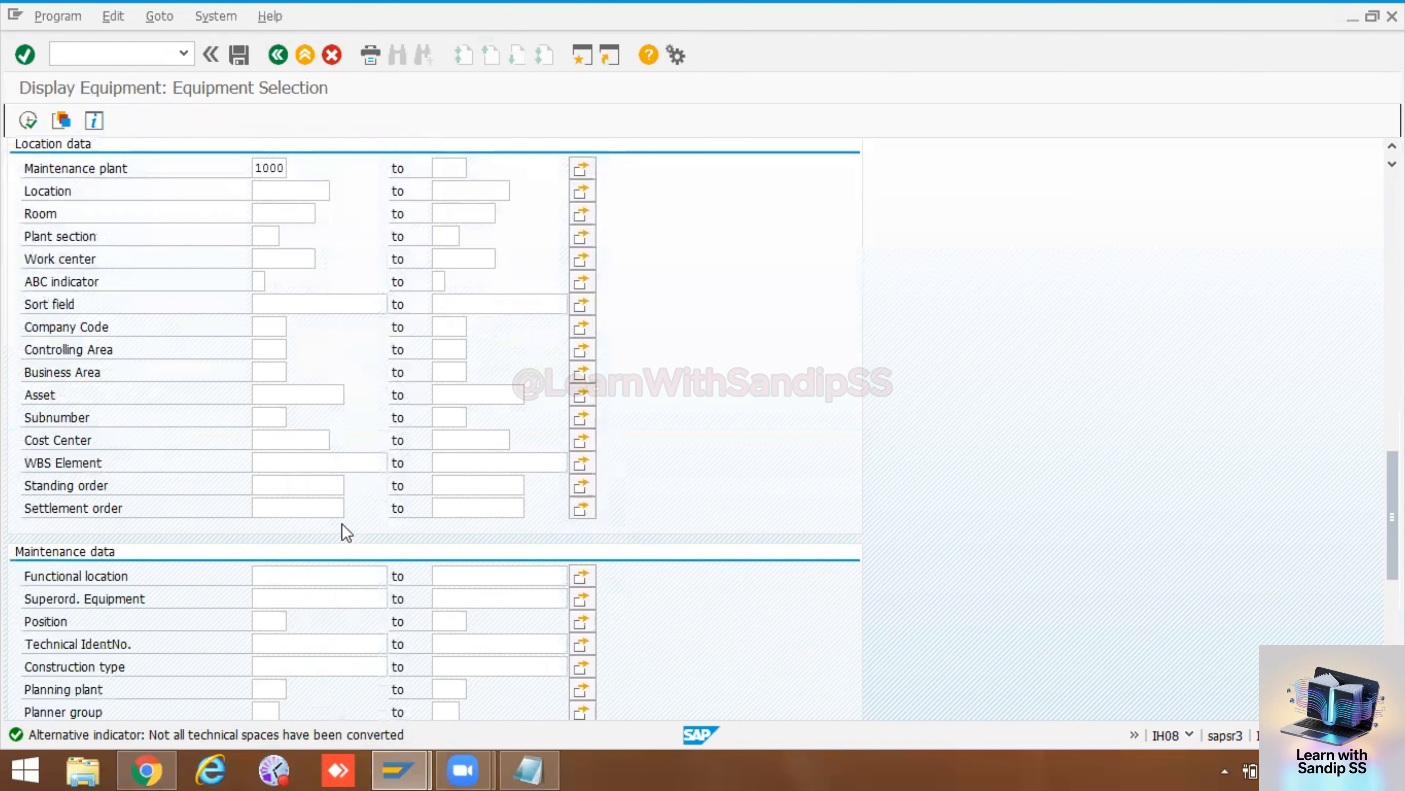
{"action": "scroll", "coordinate": [325, 569], "scroll_direction": "down", "scroll_amount": 1}
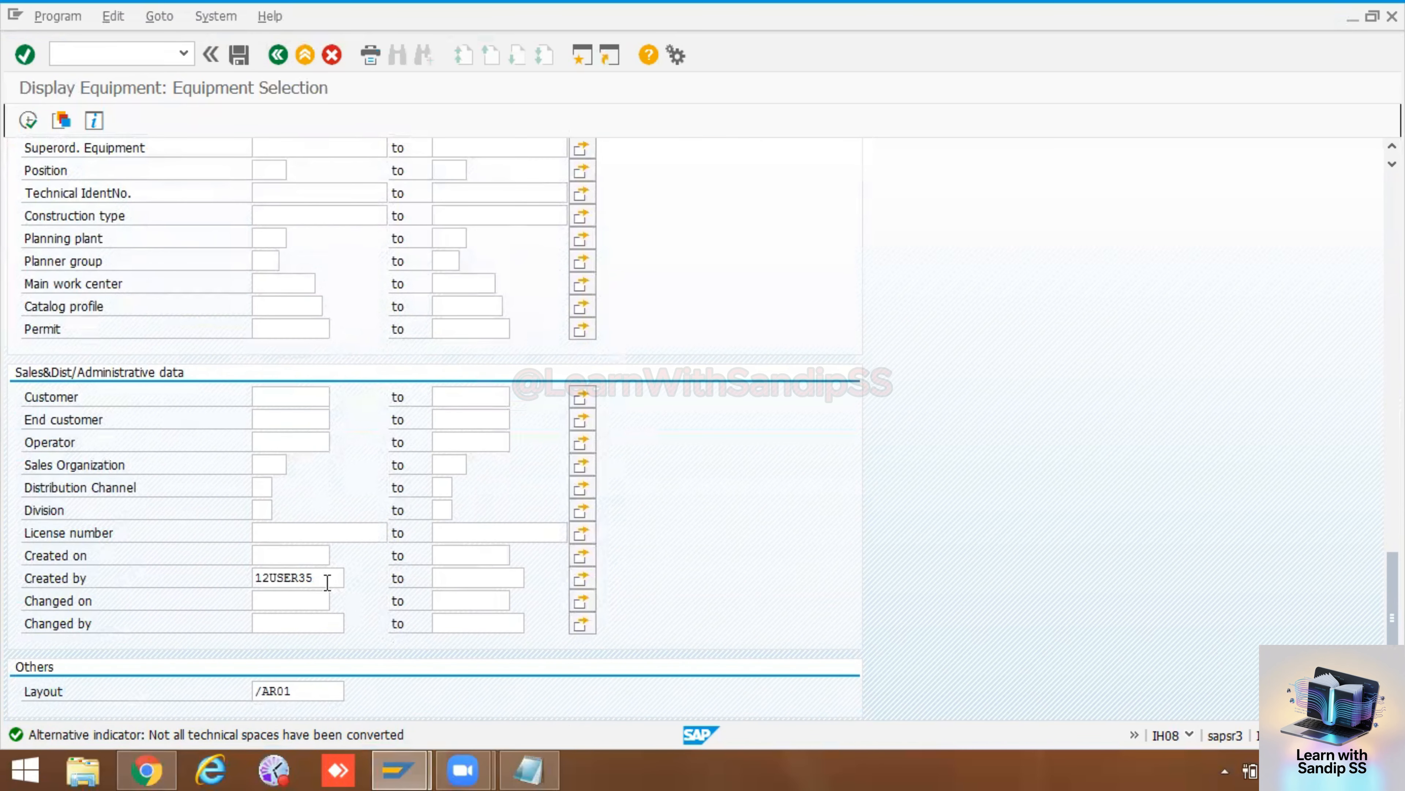
{"action": "left_click", "coordinate": [327, 581]}
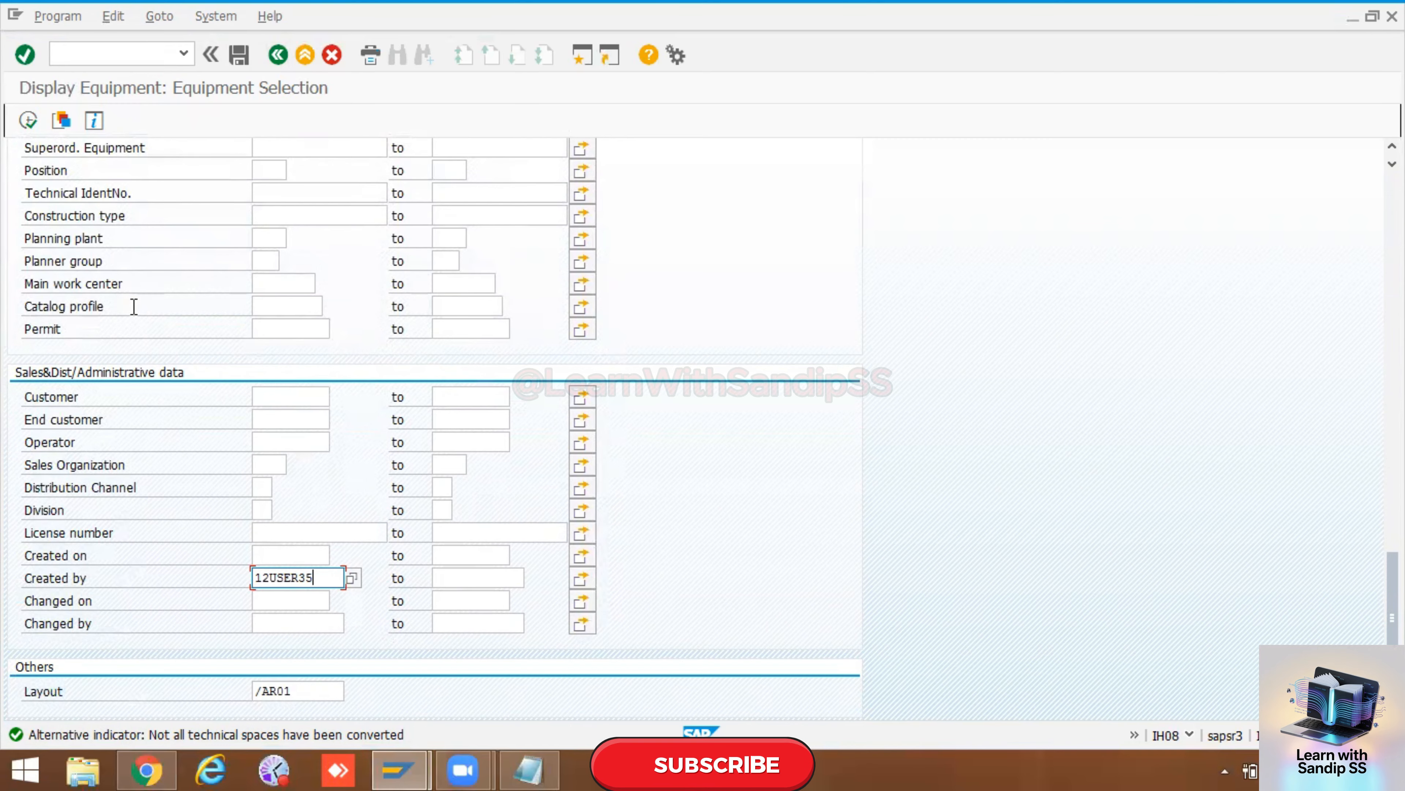
- Rerun the selection, examine the equipment list's columns from equipment number through system status, object type and catalog profile, and return to the criteria
{"action": "left_click", "coordinate": [29, 121]}
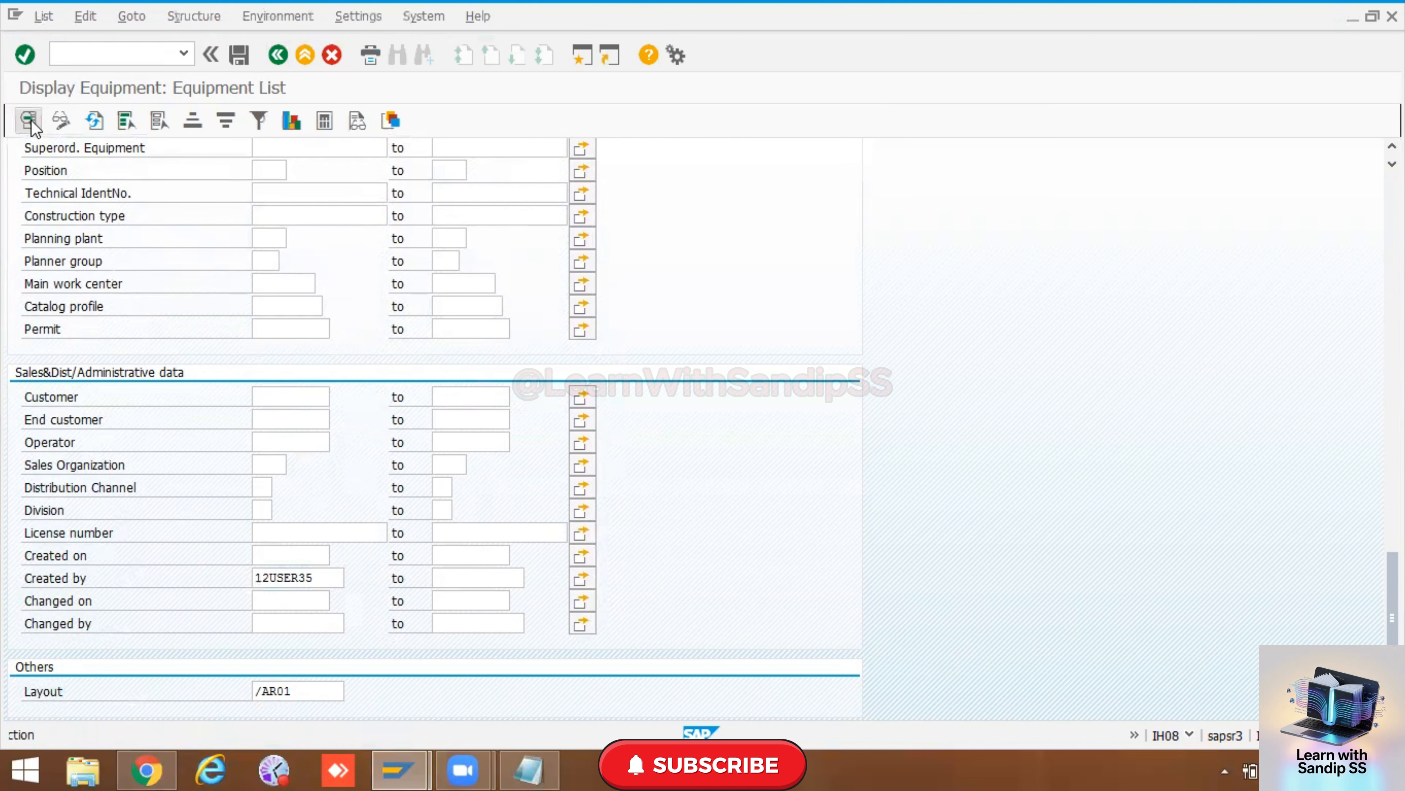
{"action": "left_click", "coordinate": [107, 151]}
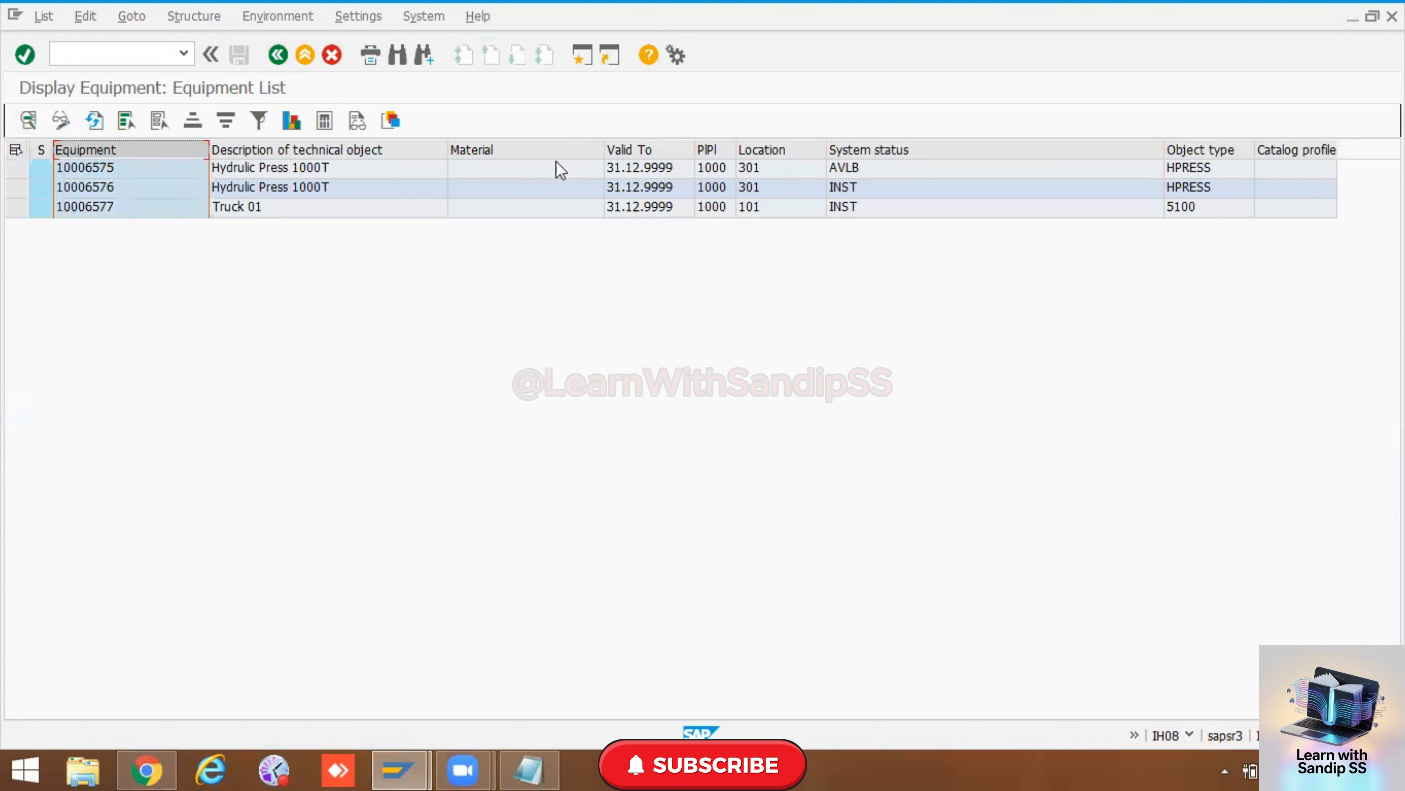
{"action": "left_click", "coordinate": [555, 150]}
{"action": "left_click", "coordinate": [866, 151]}
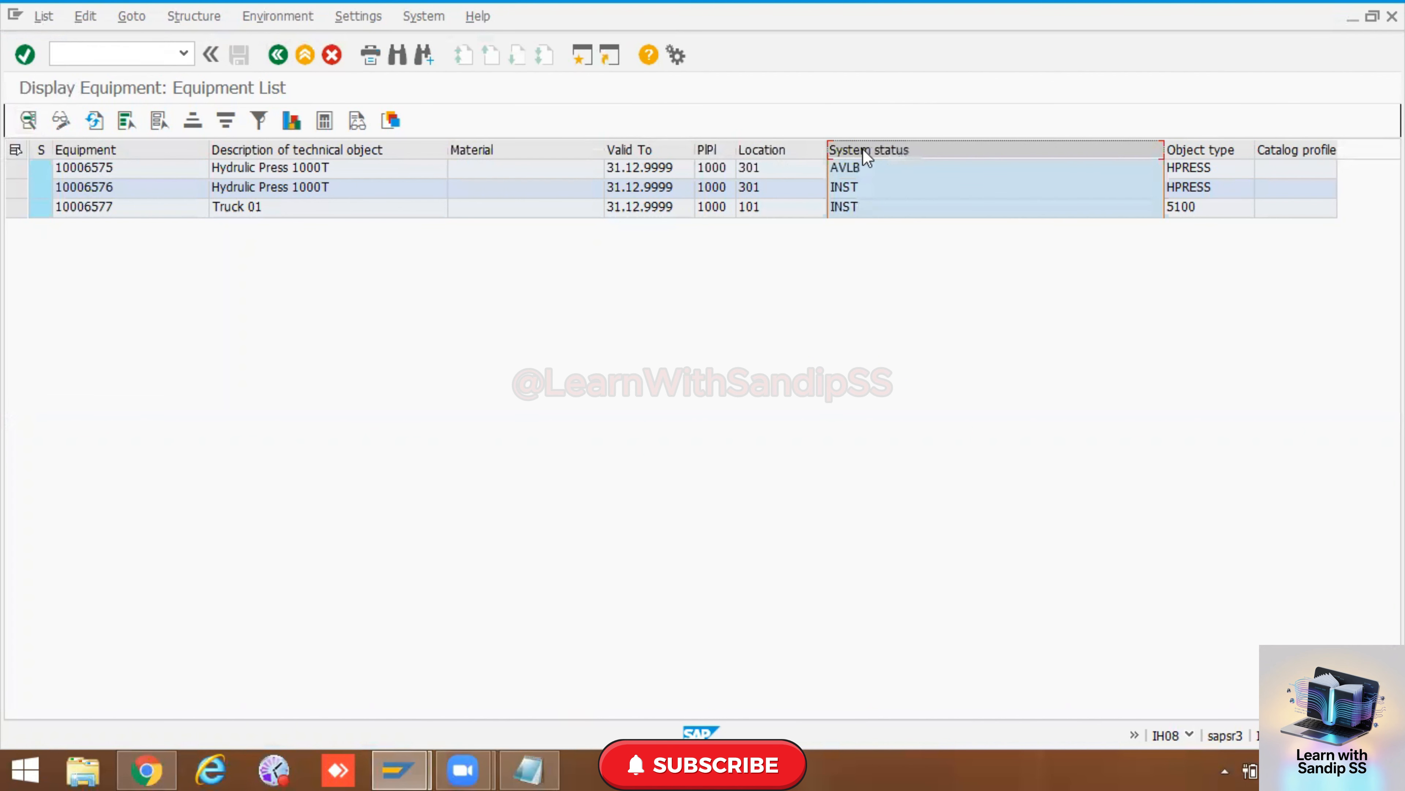
{"action": "left_click", "coordinate": [1225, 150]}
{"action": "left_click", "coordinate": [139, 151]}
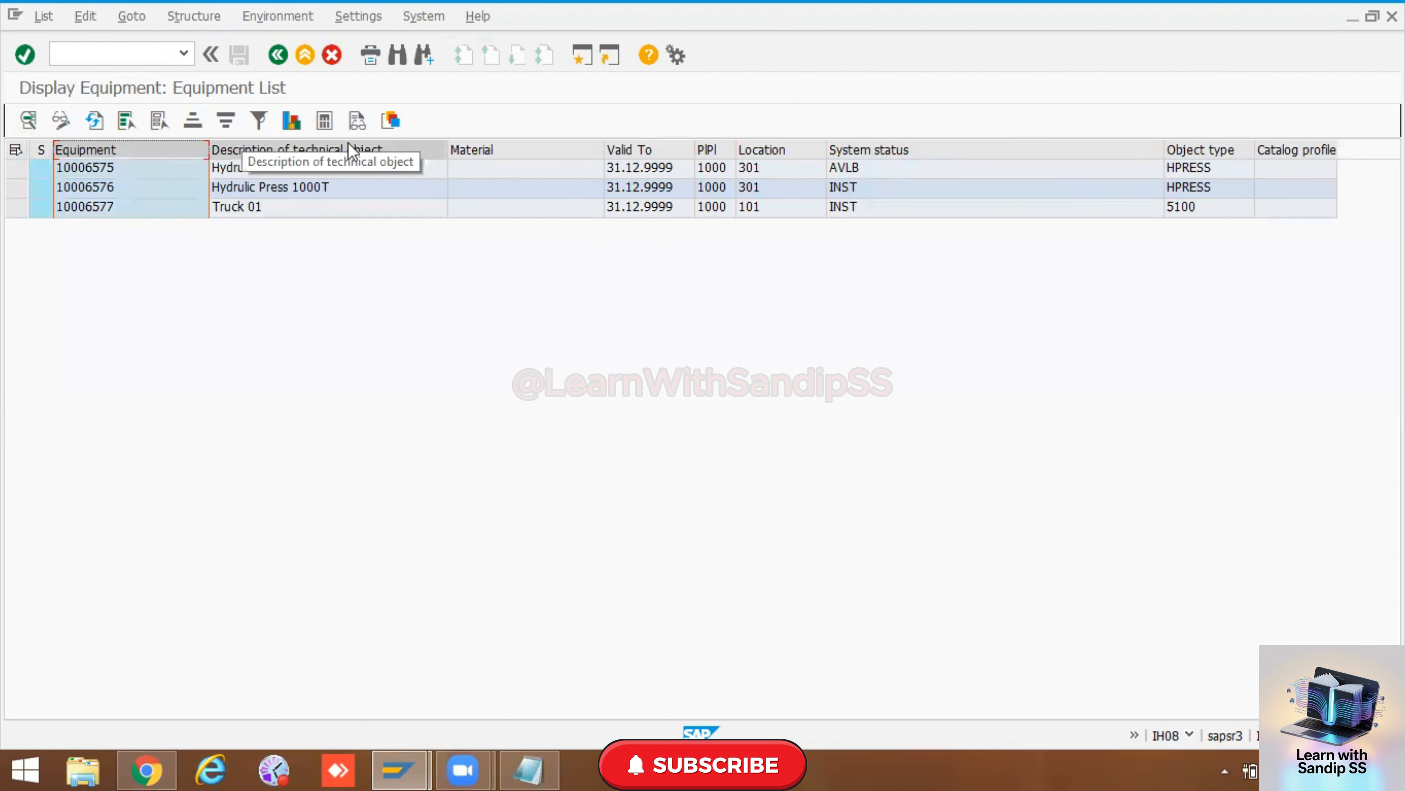
{"action": "left_click", "coordinate": [351, 147]}
{"action": "left_click", "coordinate": [643, 147]}
{"action": "left_click", "coordinate": [792, 149]}
{"action": "left_click", "coordinate": [880, 150]}
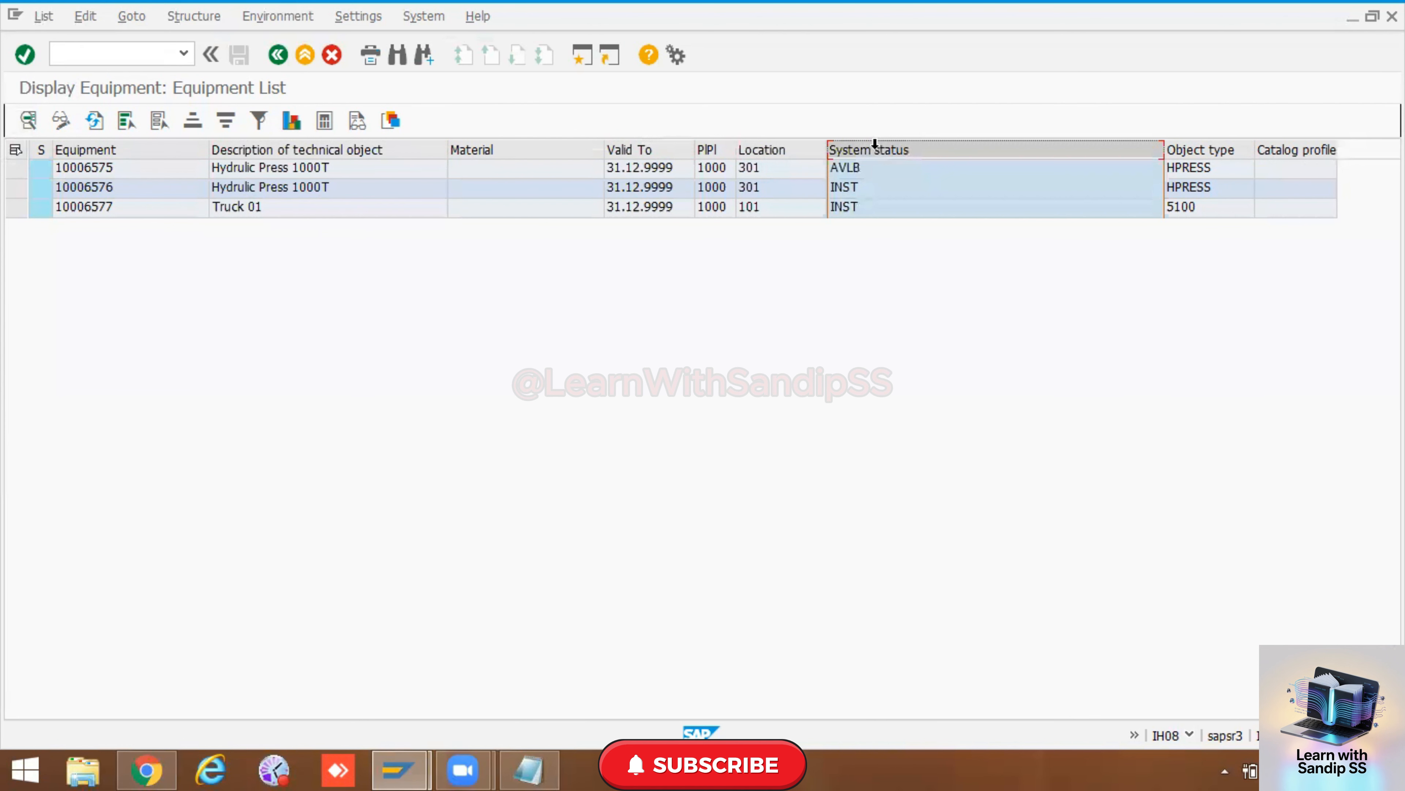
{"action": "left_click", "coordinate": [1218, 150]}
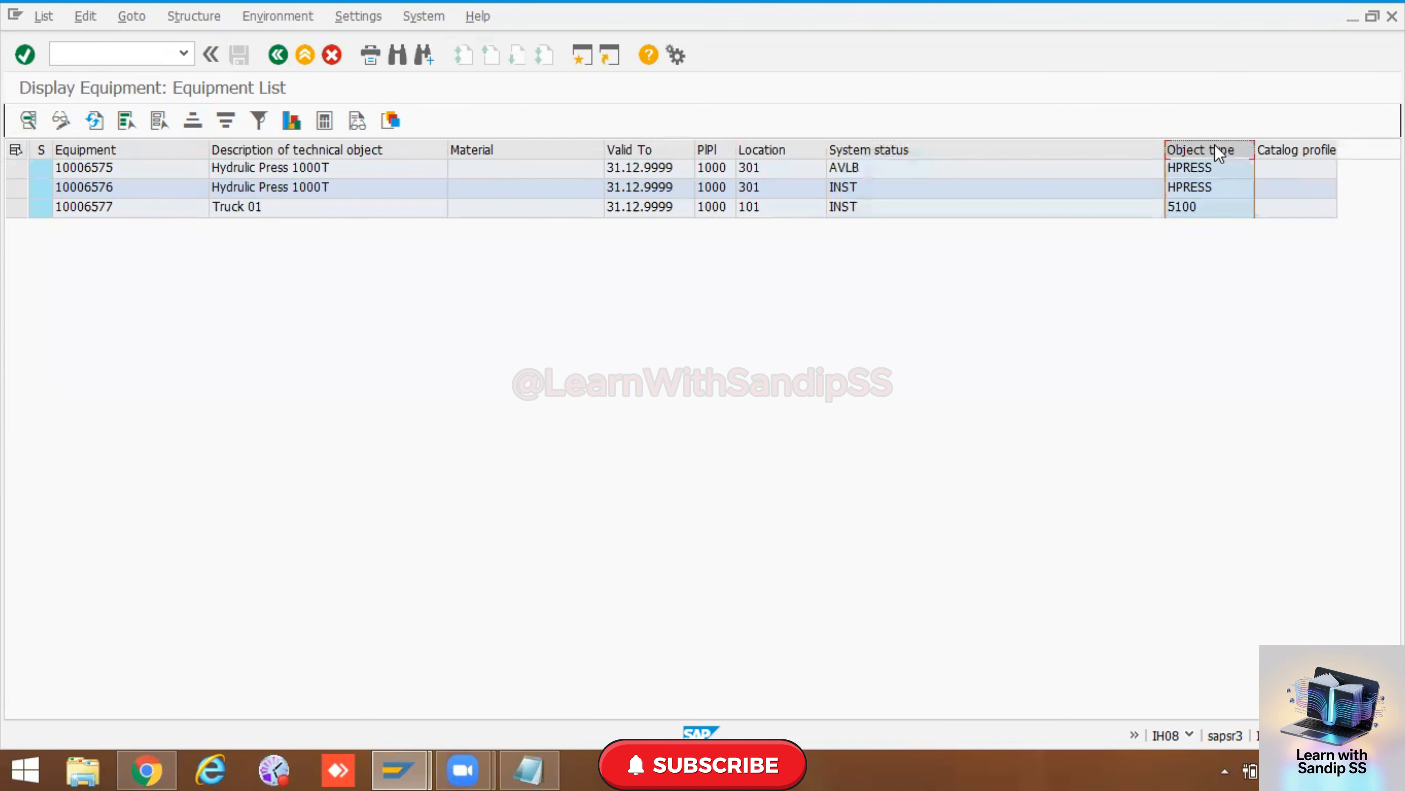
{"action": "left_click", "coordinate": [1298, 145]}
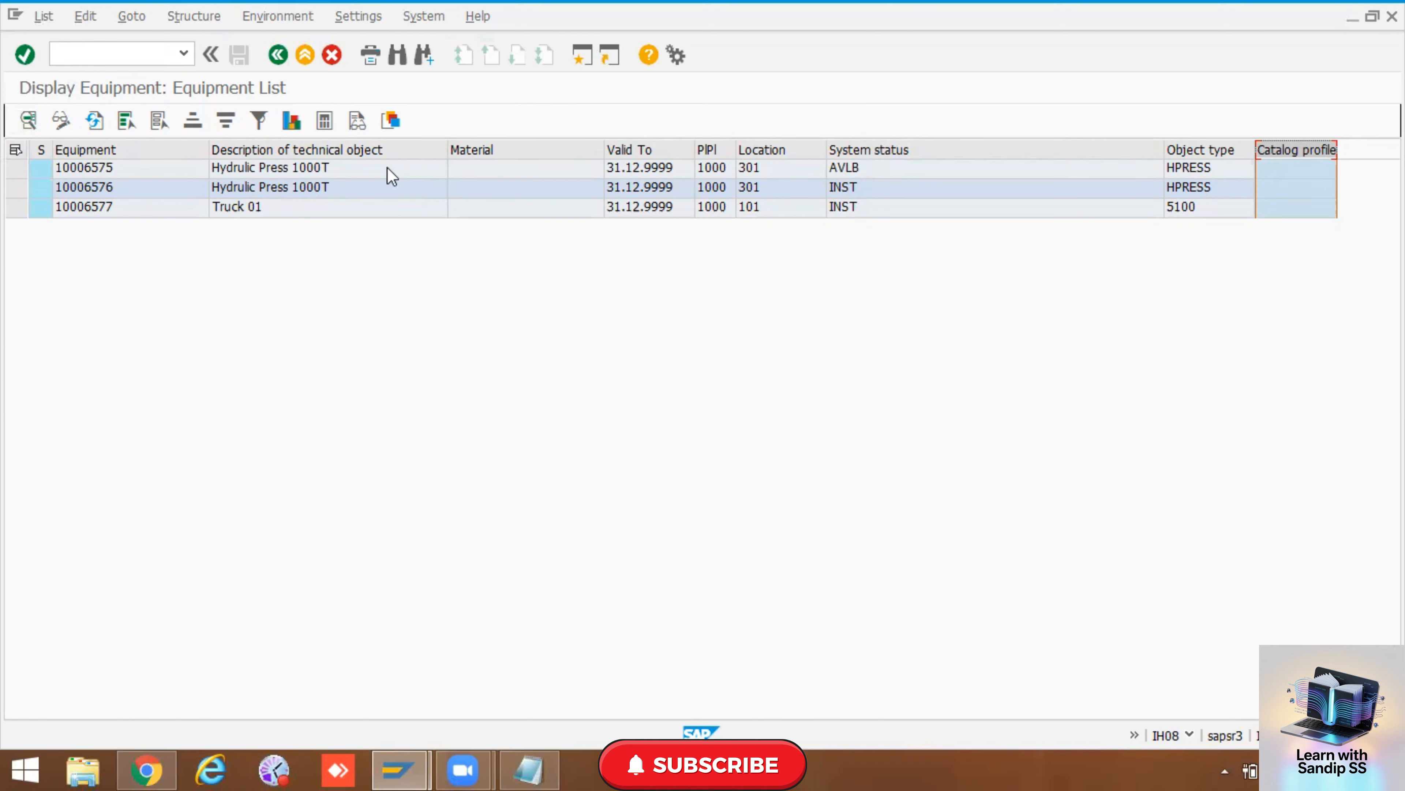
{"action": "left_click", "coordinate": [278, 55]}
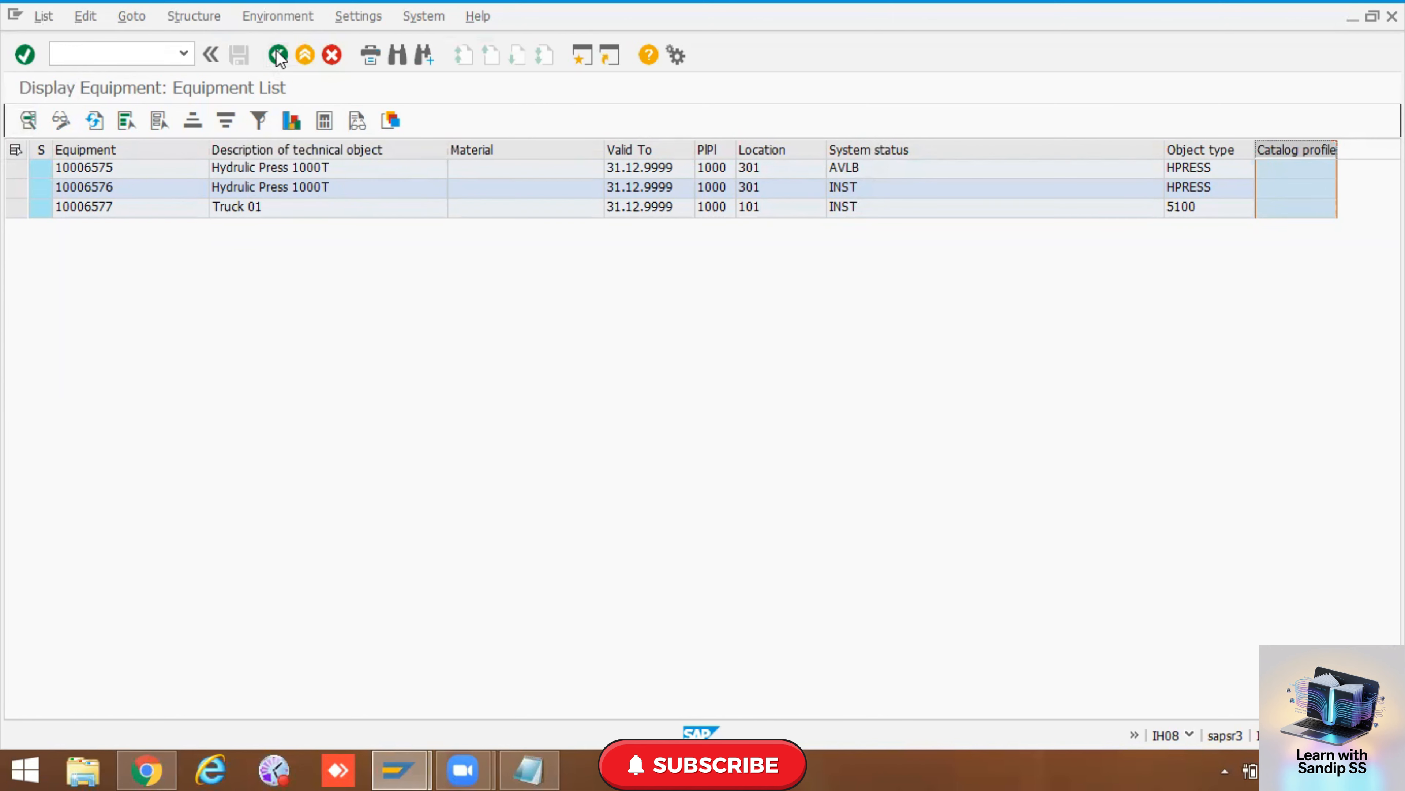